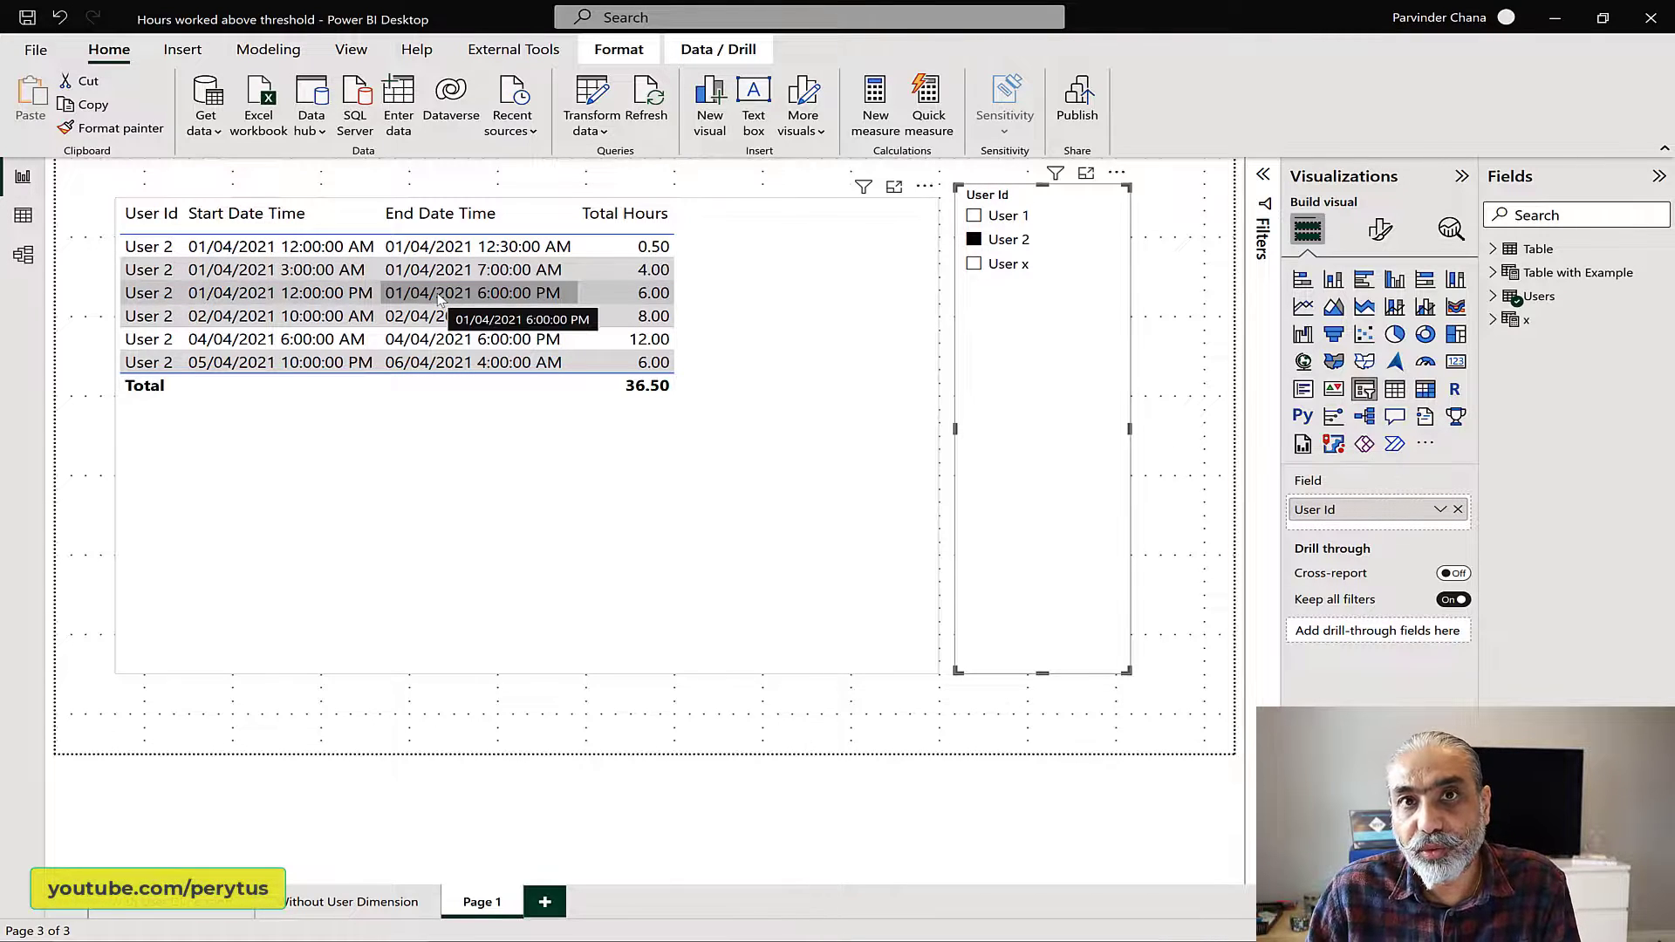
Step: Examine User 2's start, end and total hours rows, and filter the table to User x
click(293, 248)
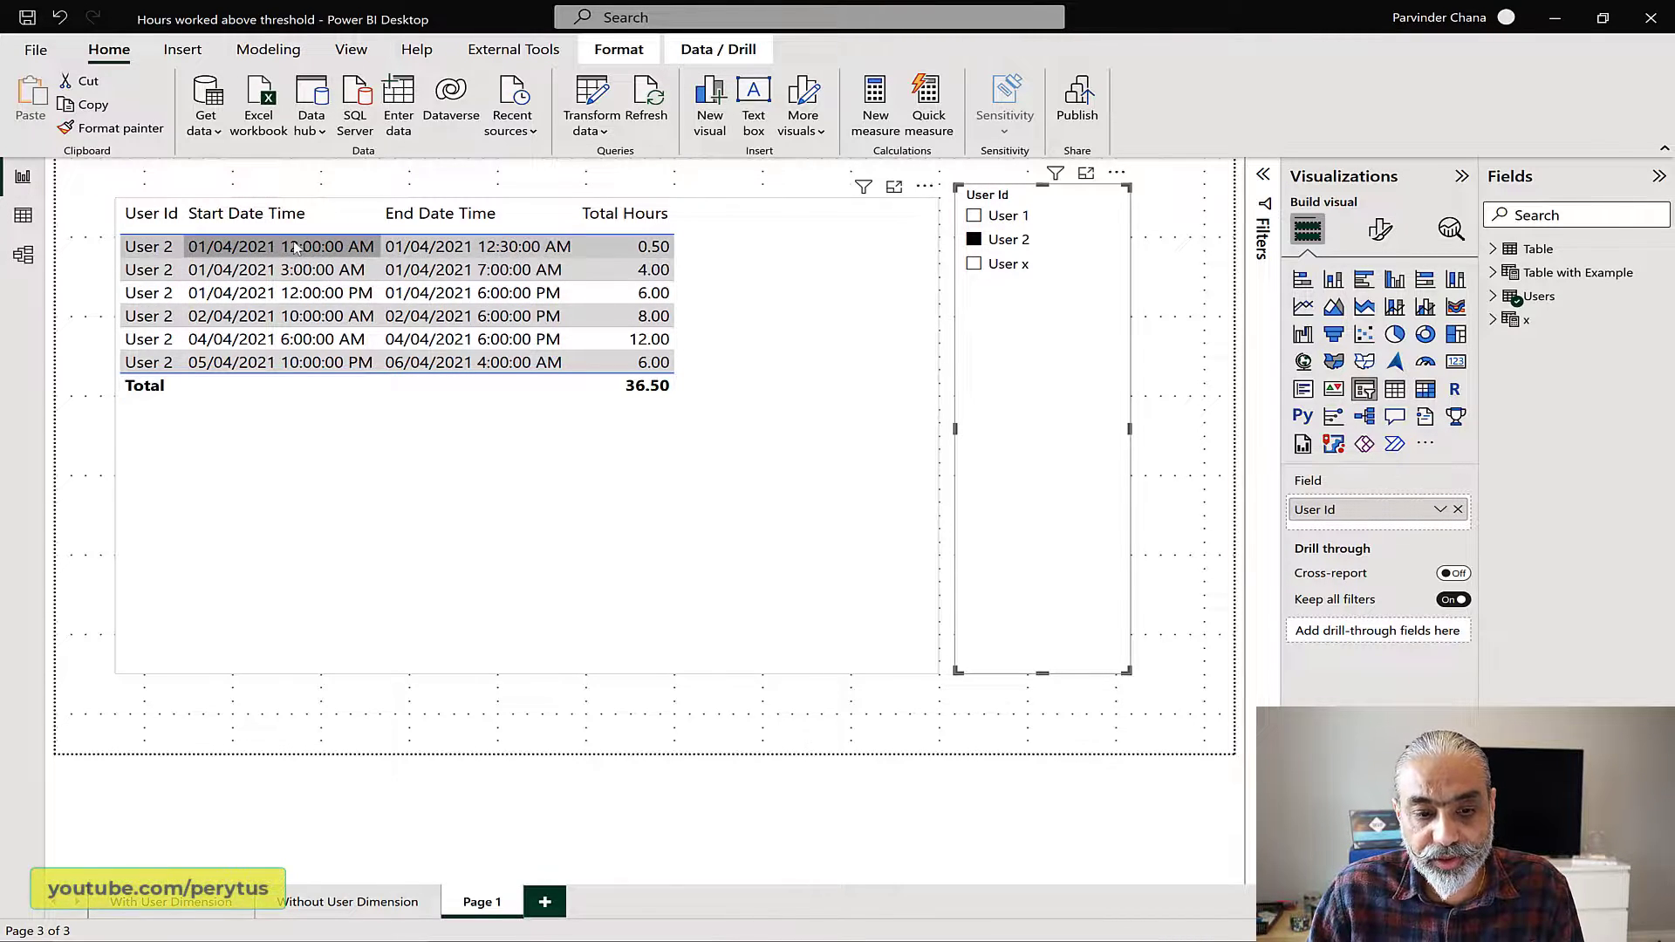
click(440, 277)
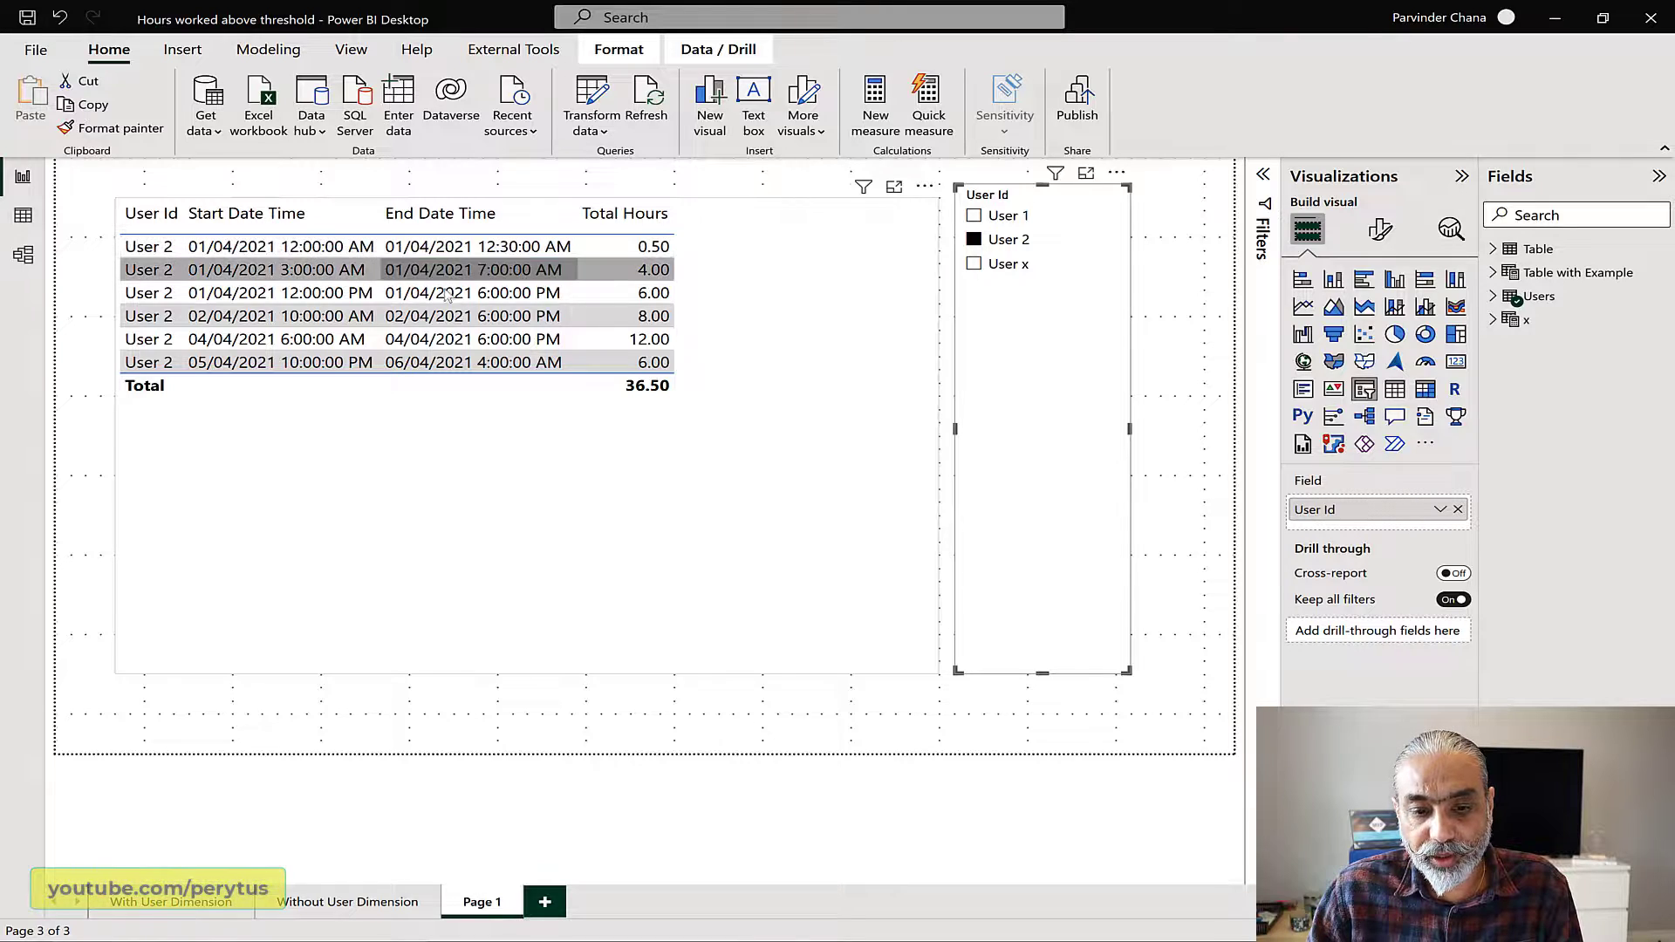
click(674, 295)
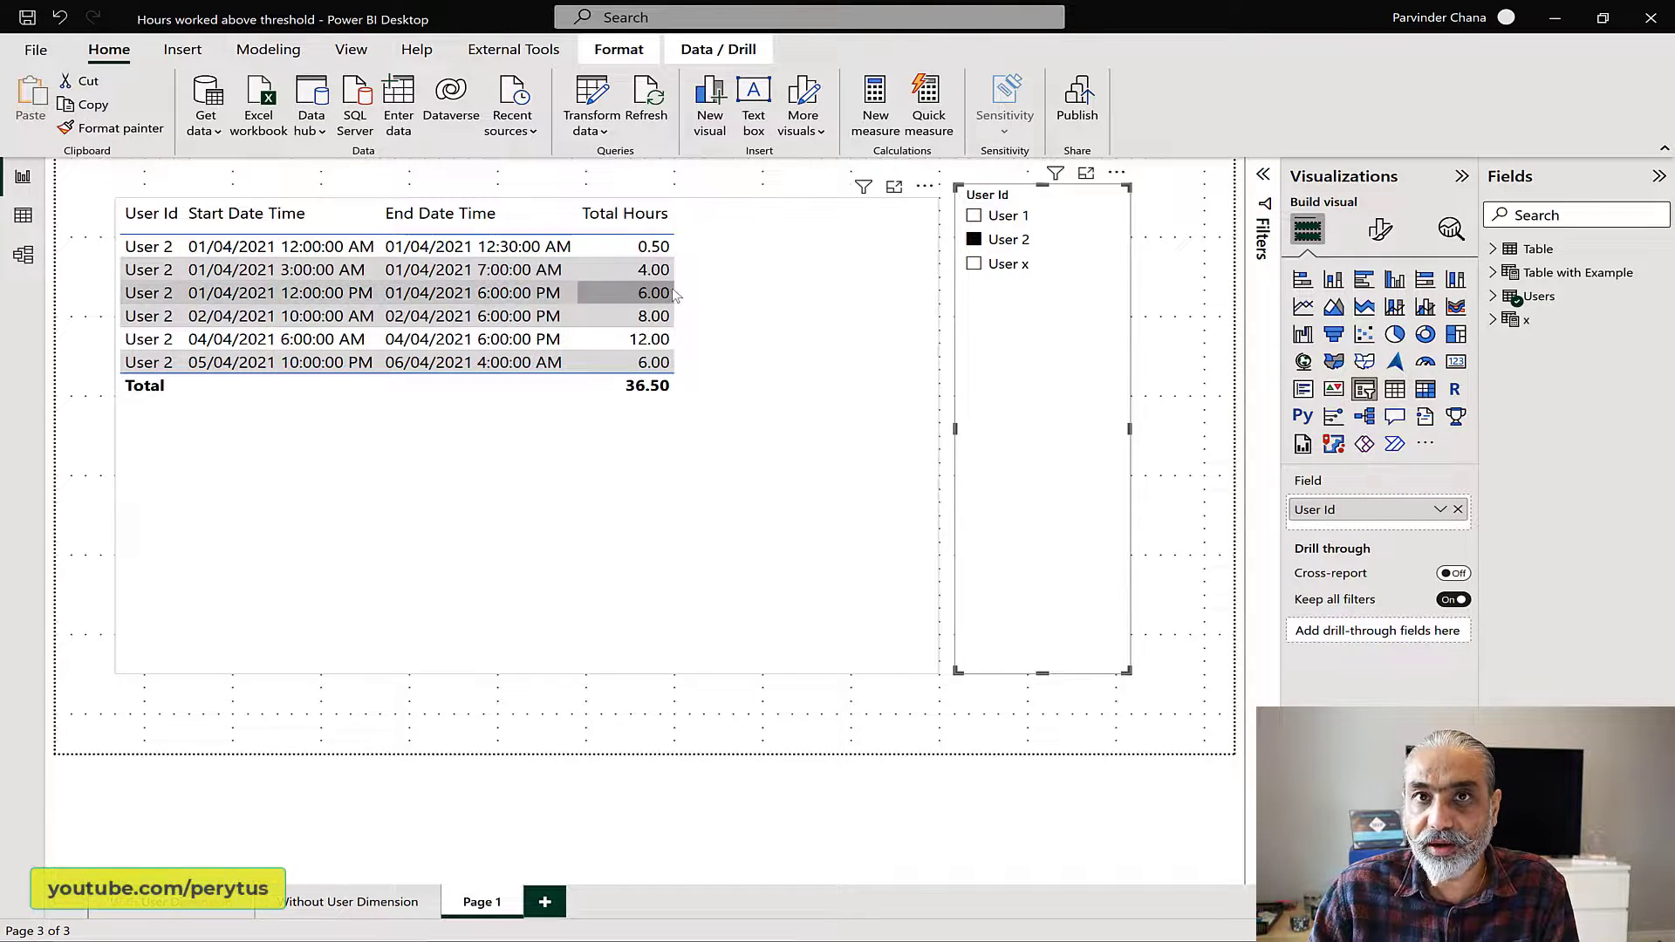
click(650, 275)
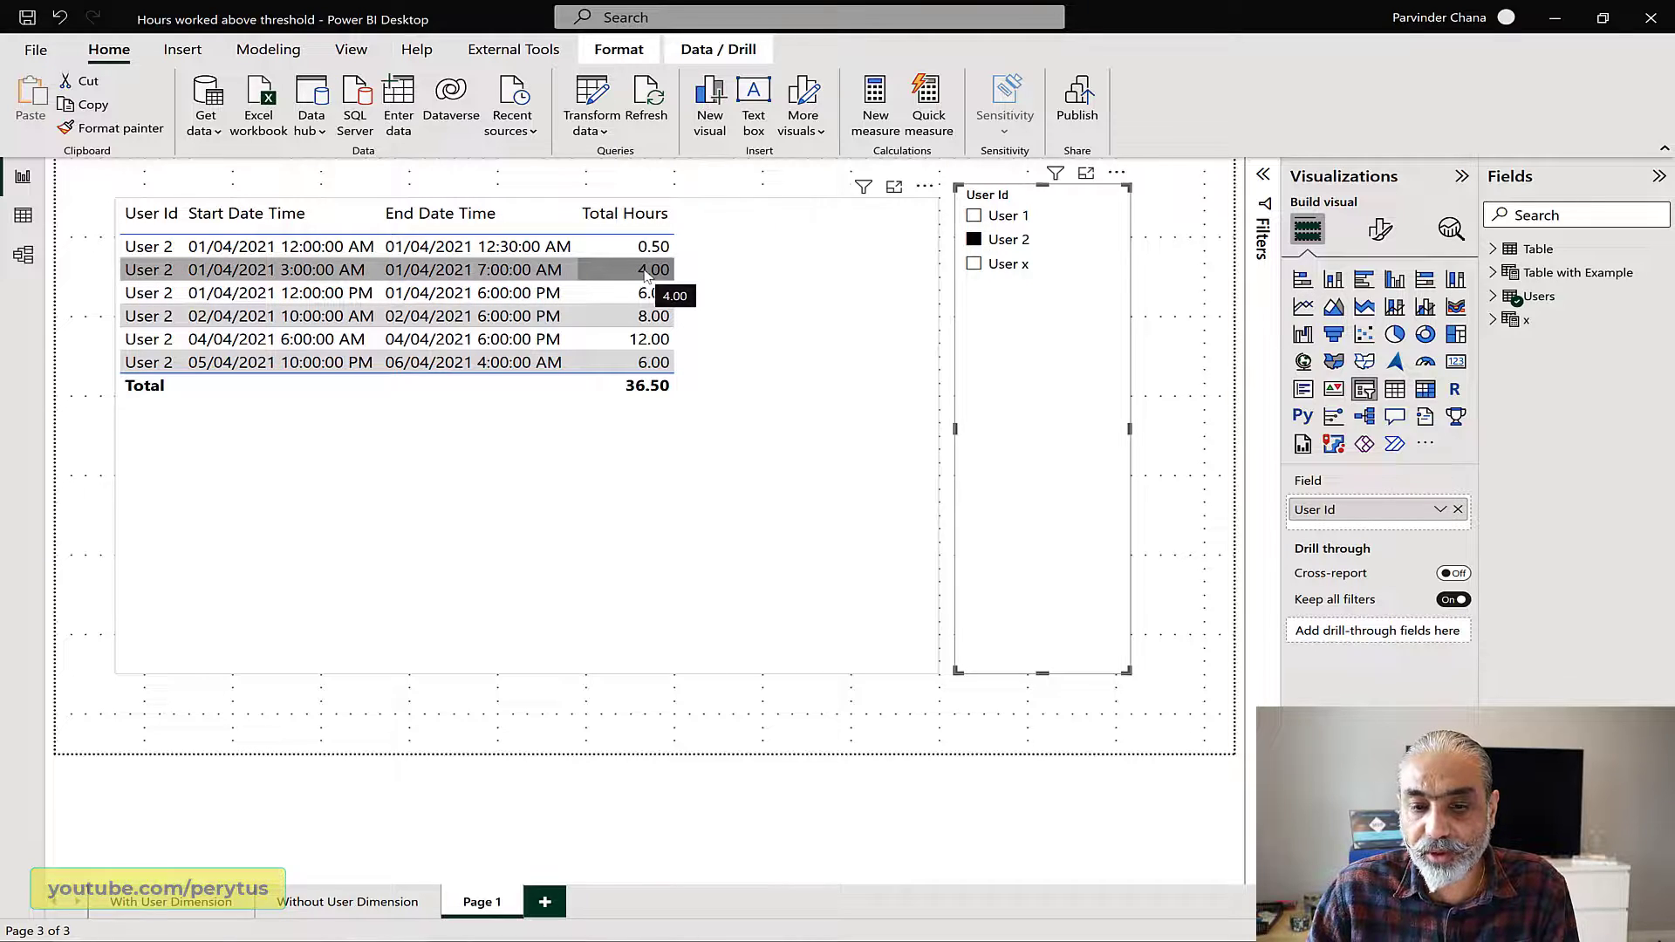
click(650, 254)
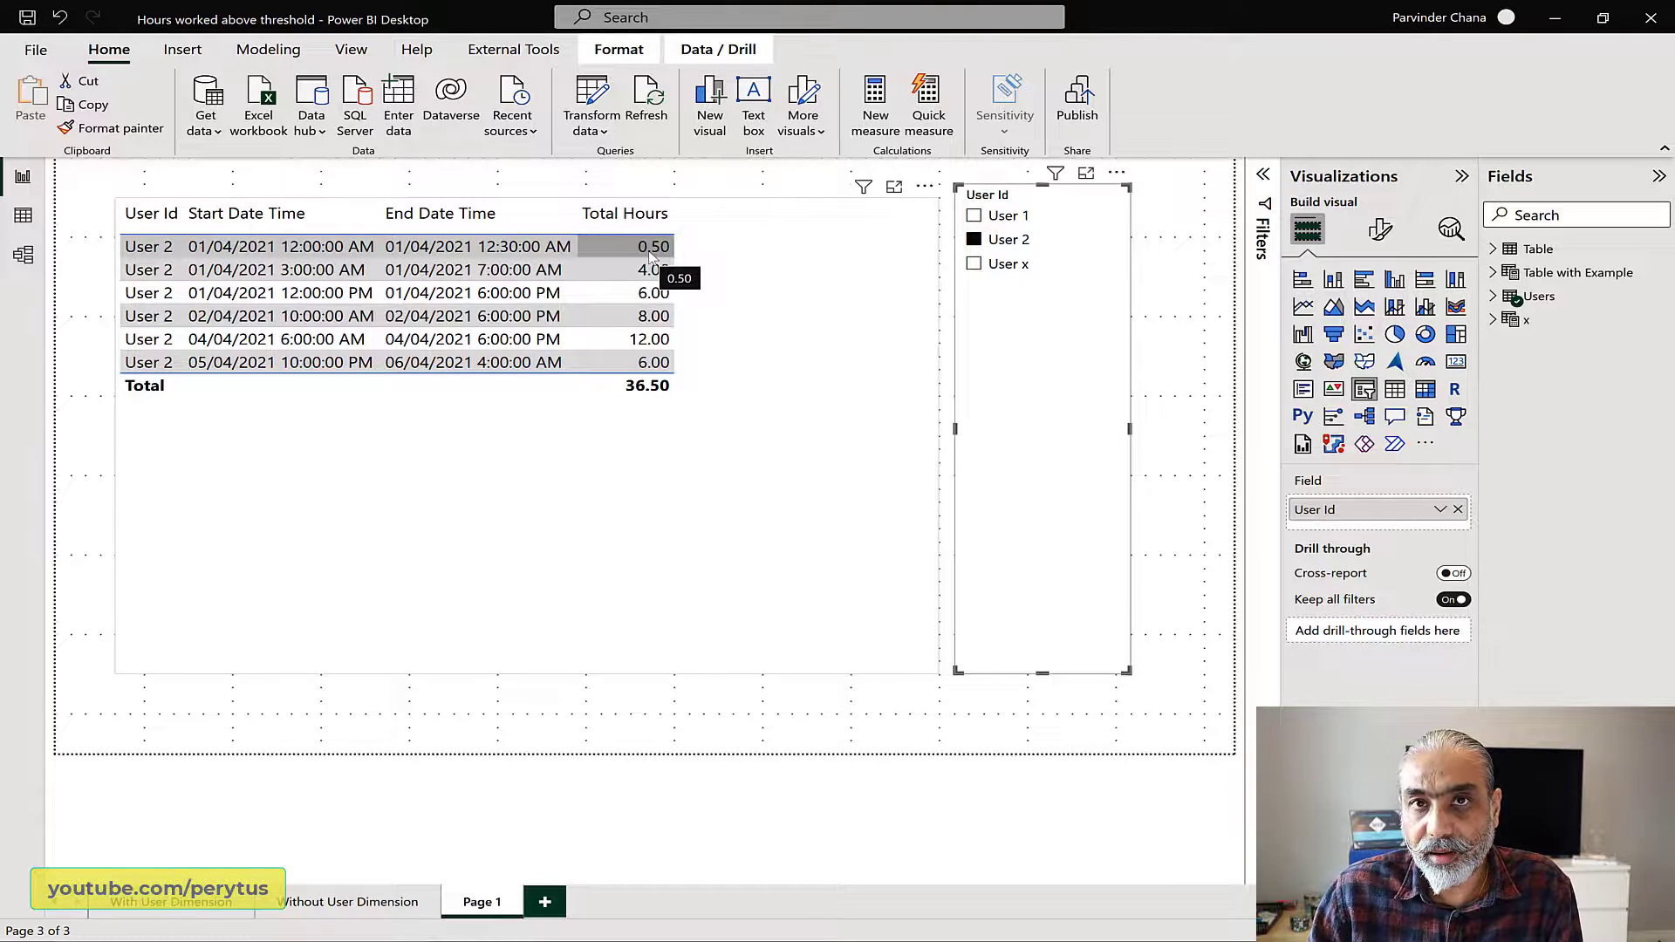
click(665, 276)
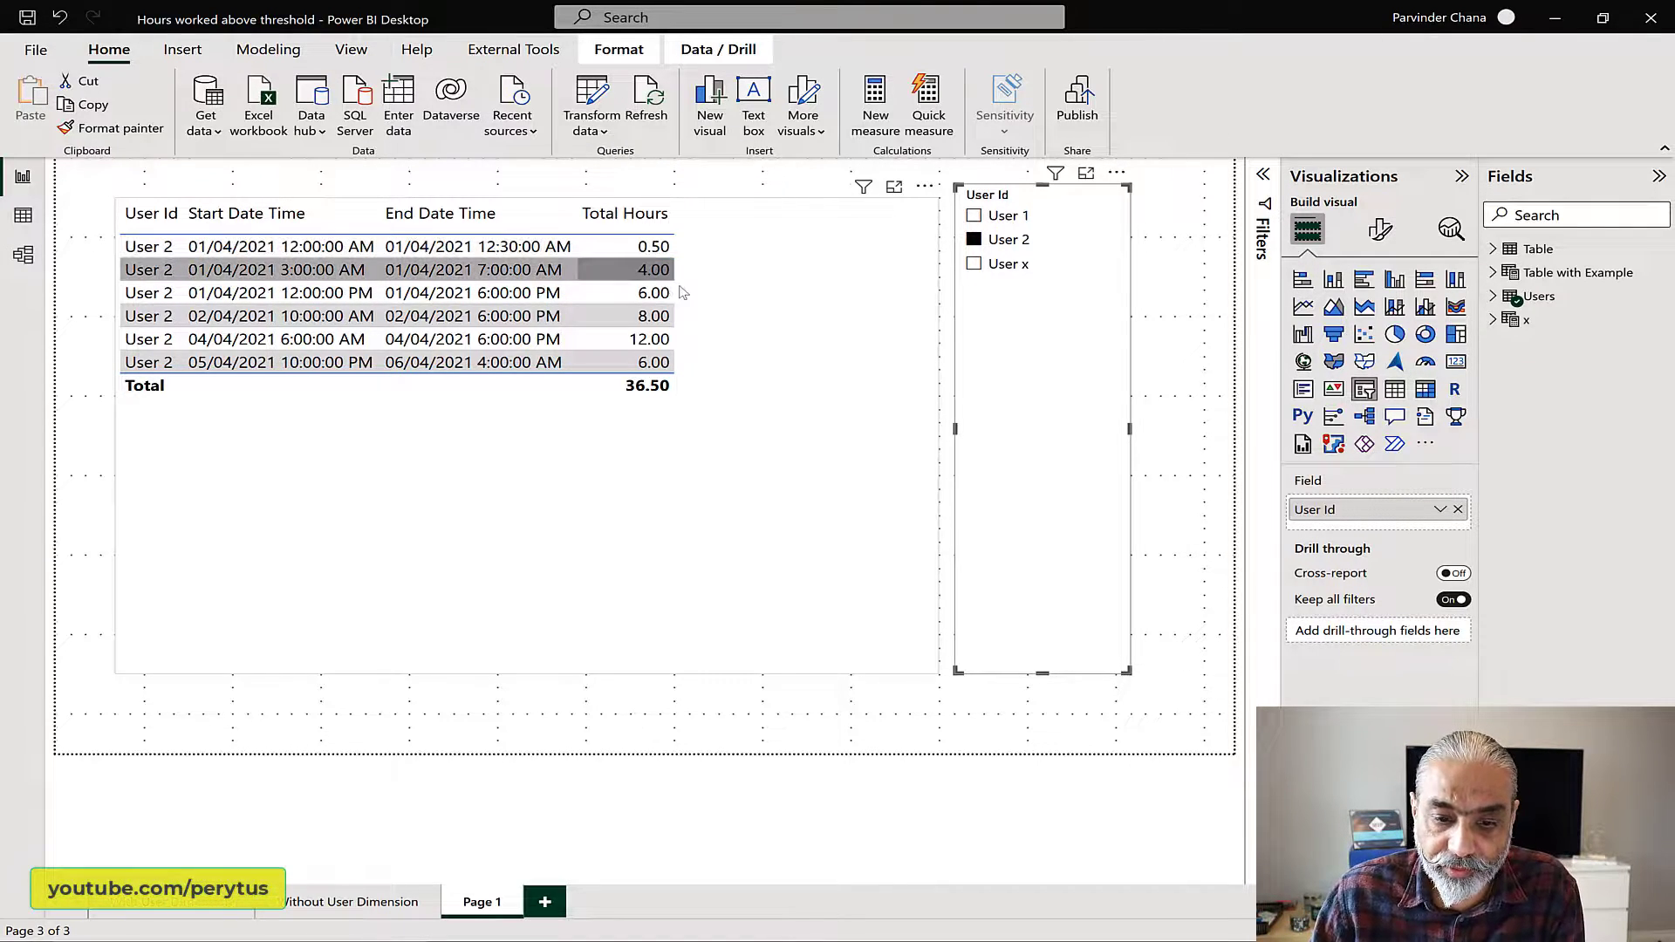
click(695, 294)
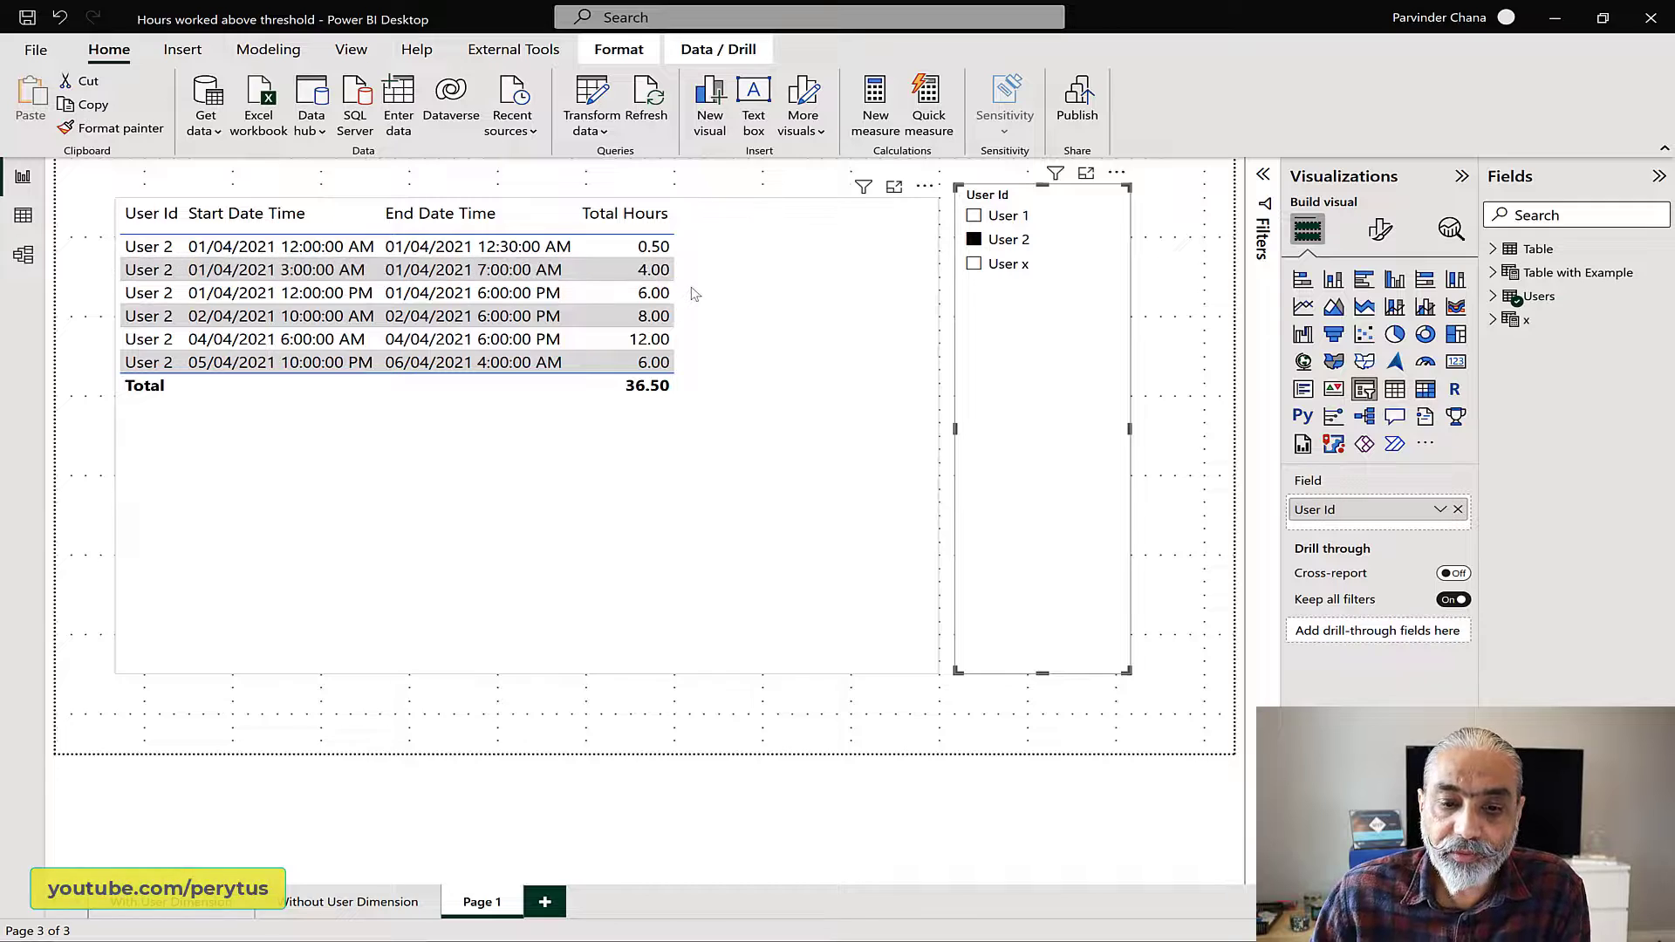
click(998, 273)
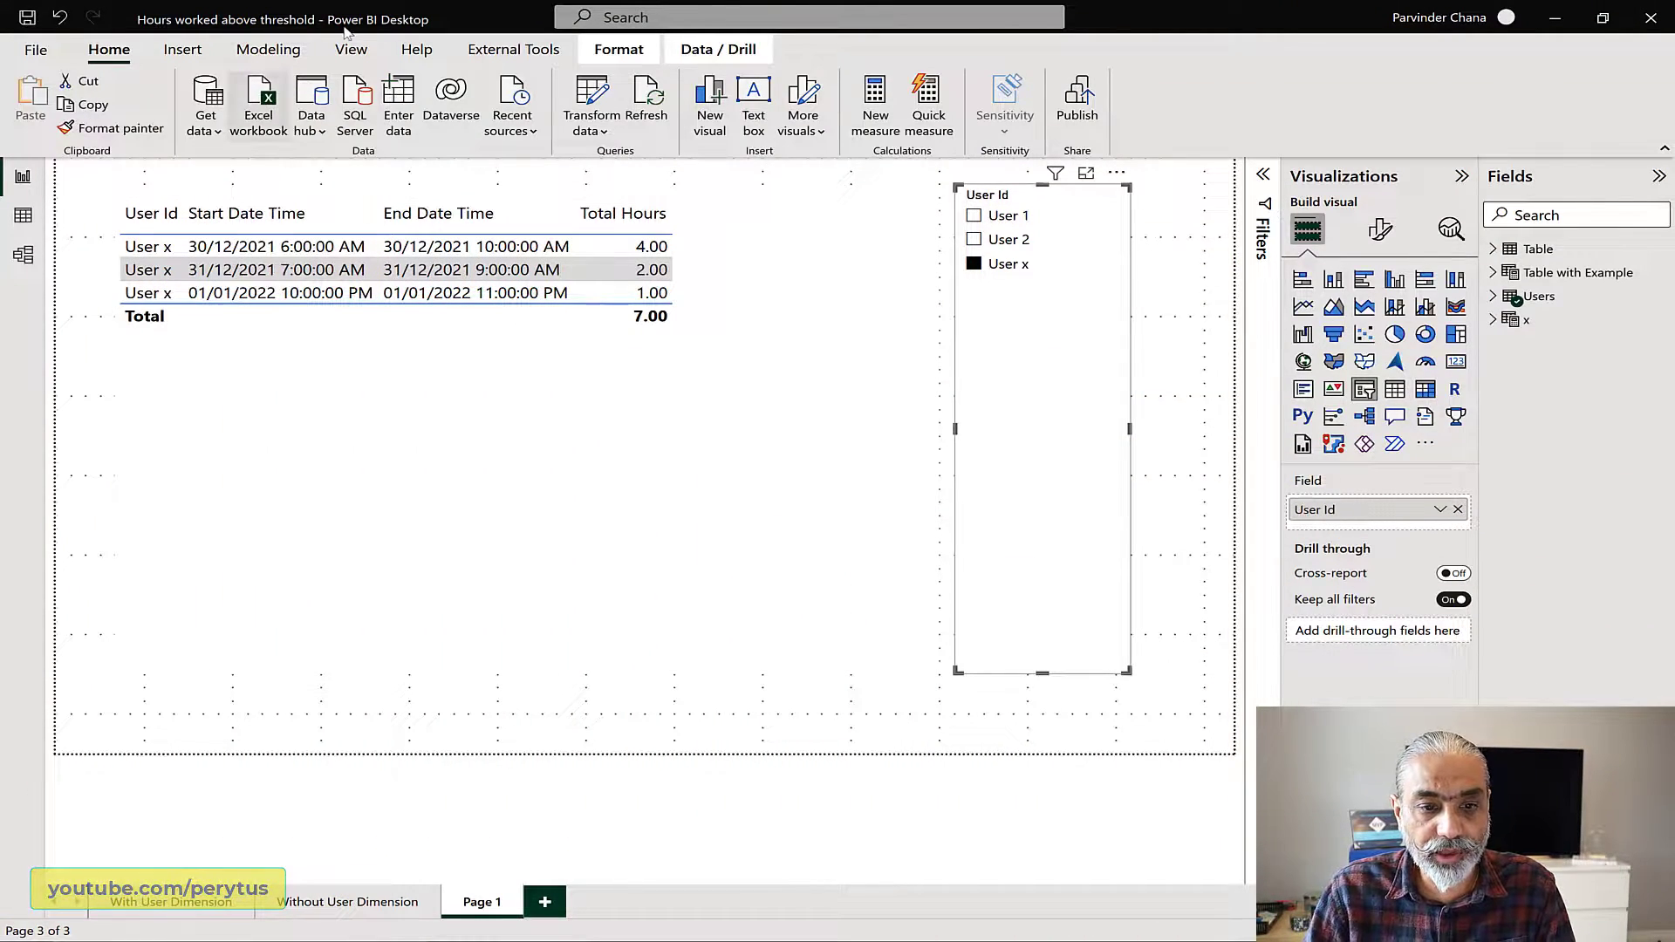
Step: Create a calculated table whose formula begins with "Sample Table =", leaving blank lines beneath for its definition
click(268, 50)
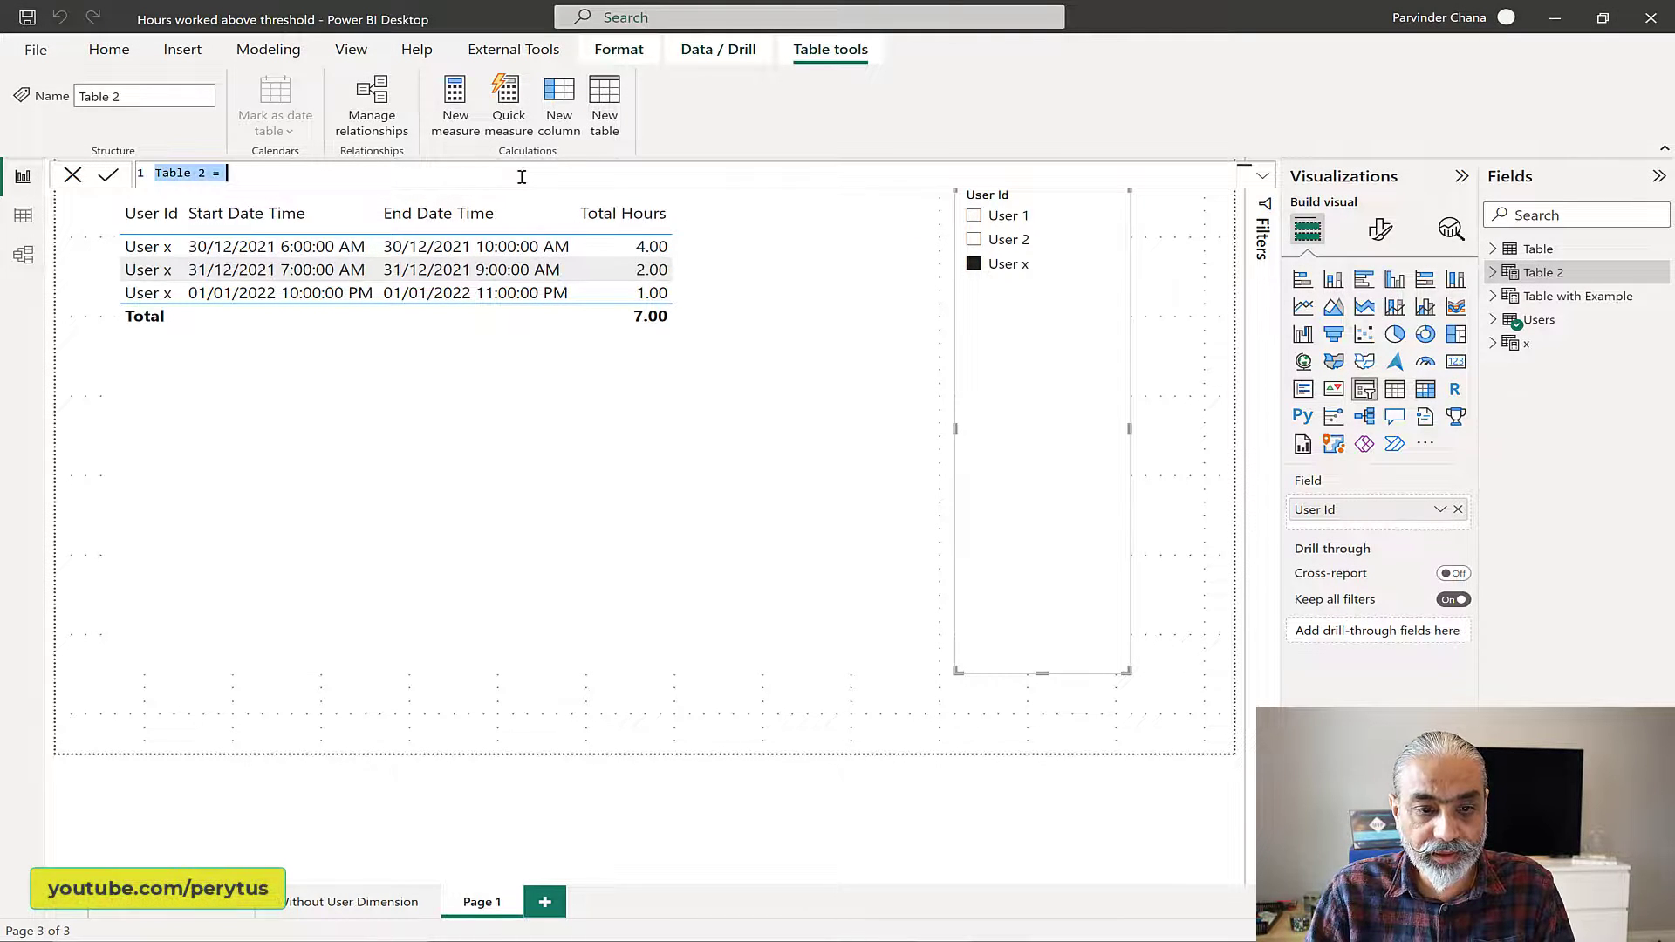
text(Sample Tab)
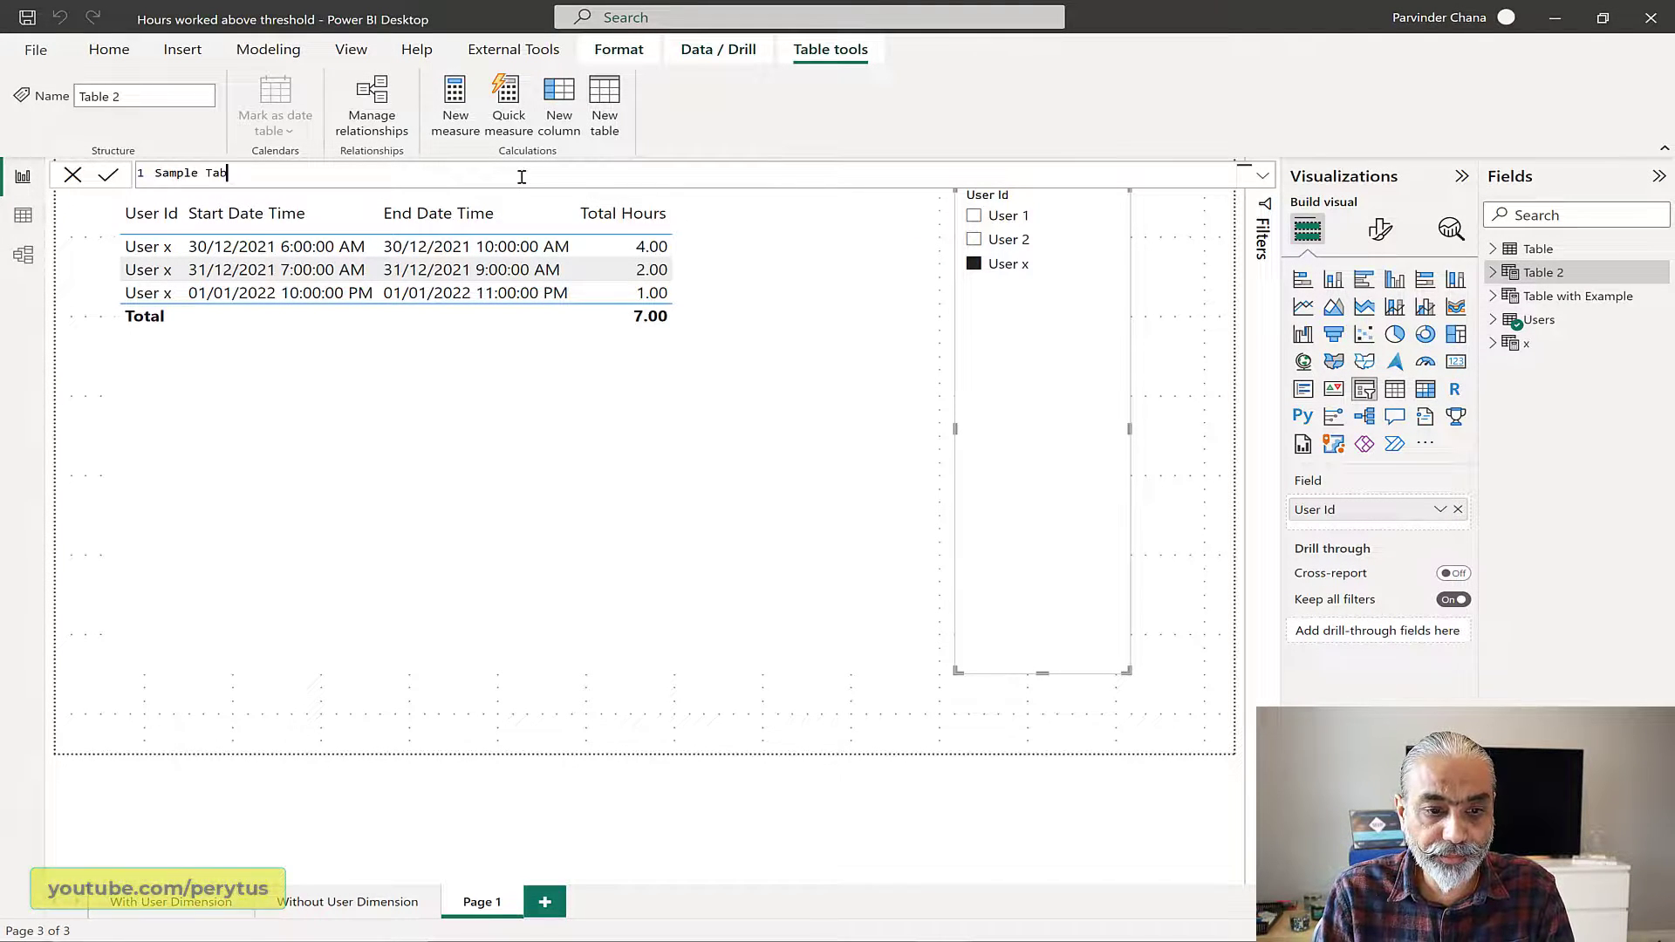
text(le =)
key(shift+Return)
key(shift+Return)
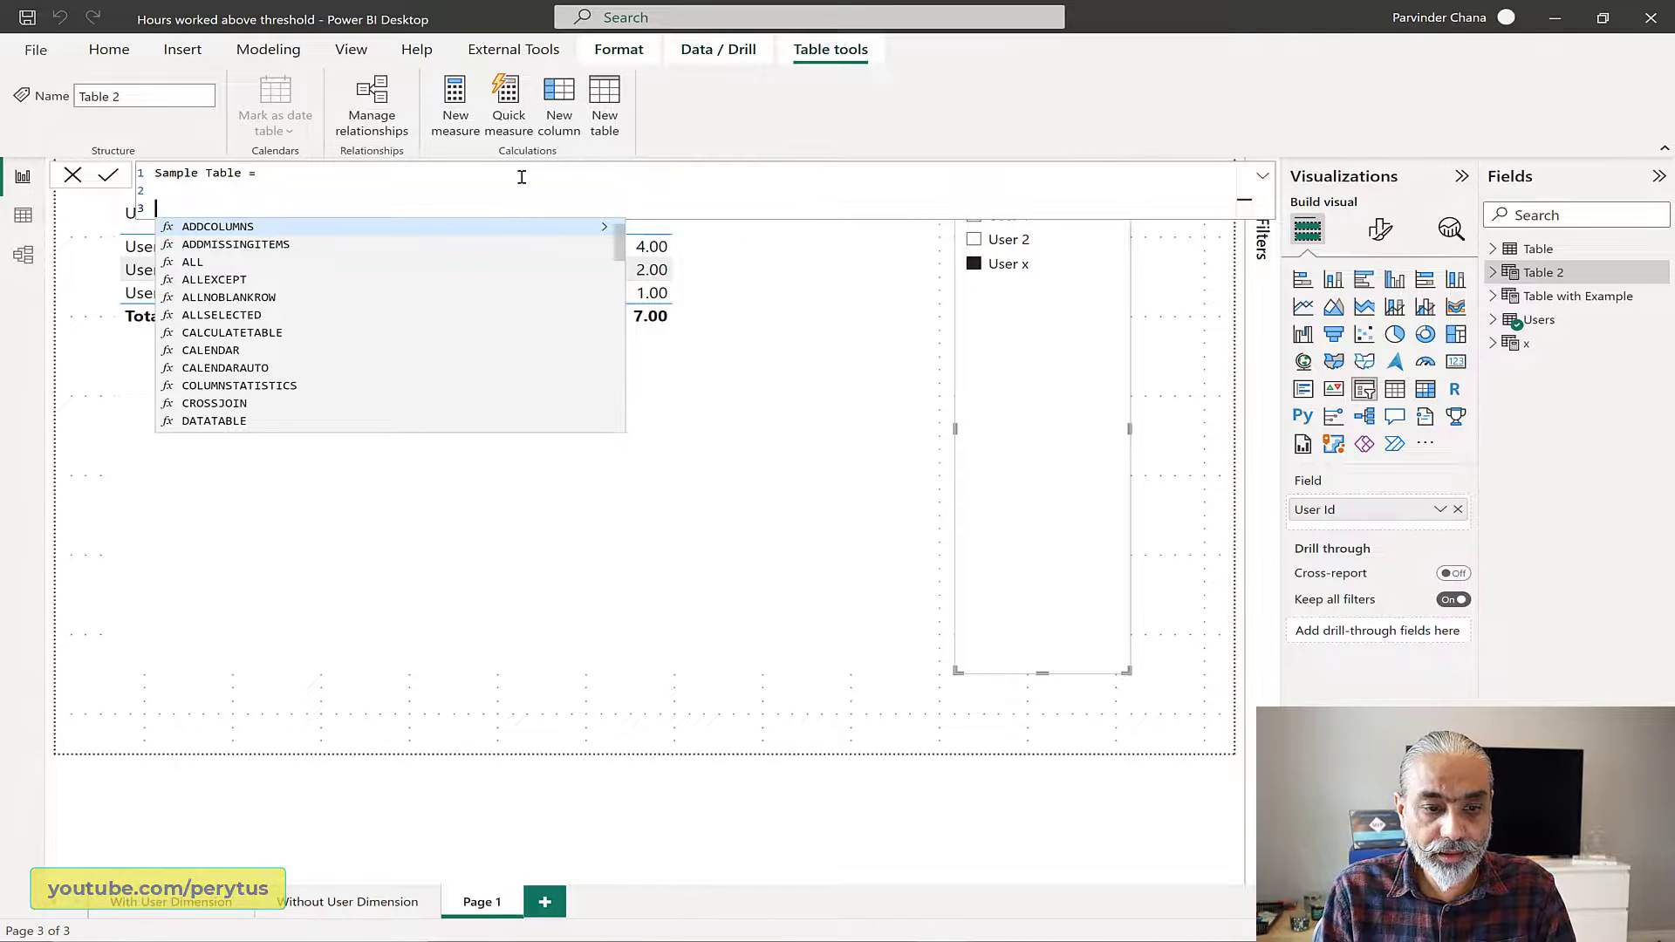
key(shift+Return)
key(shift+Return)
key(Up)
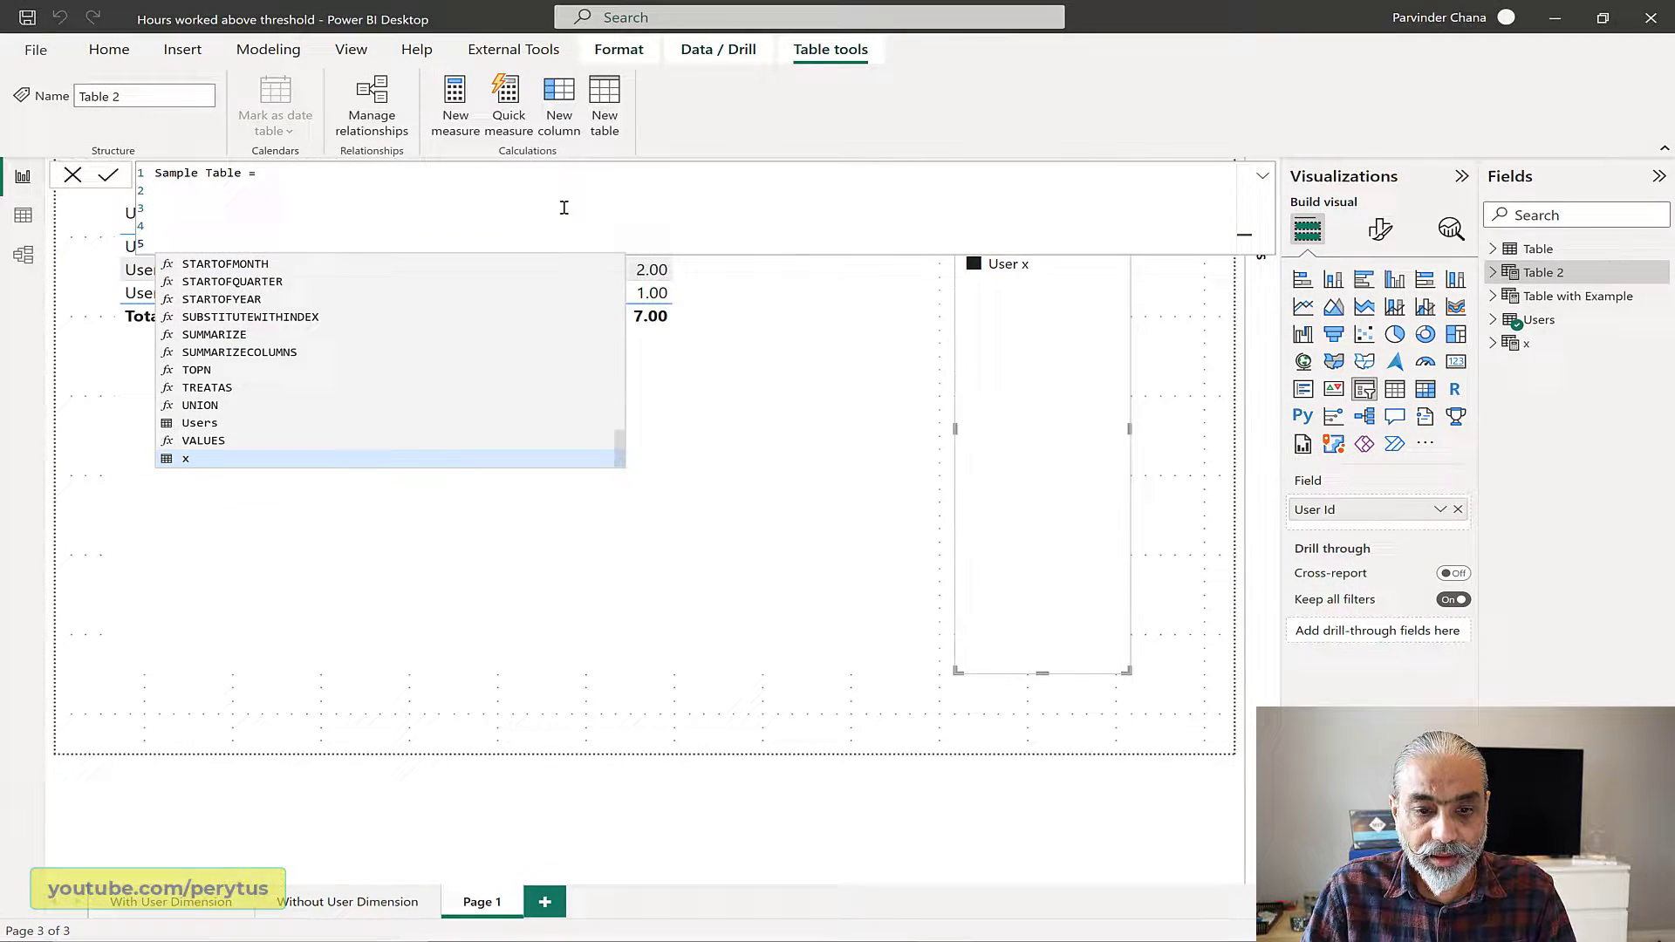
click(564, 208)
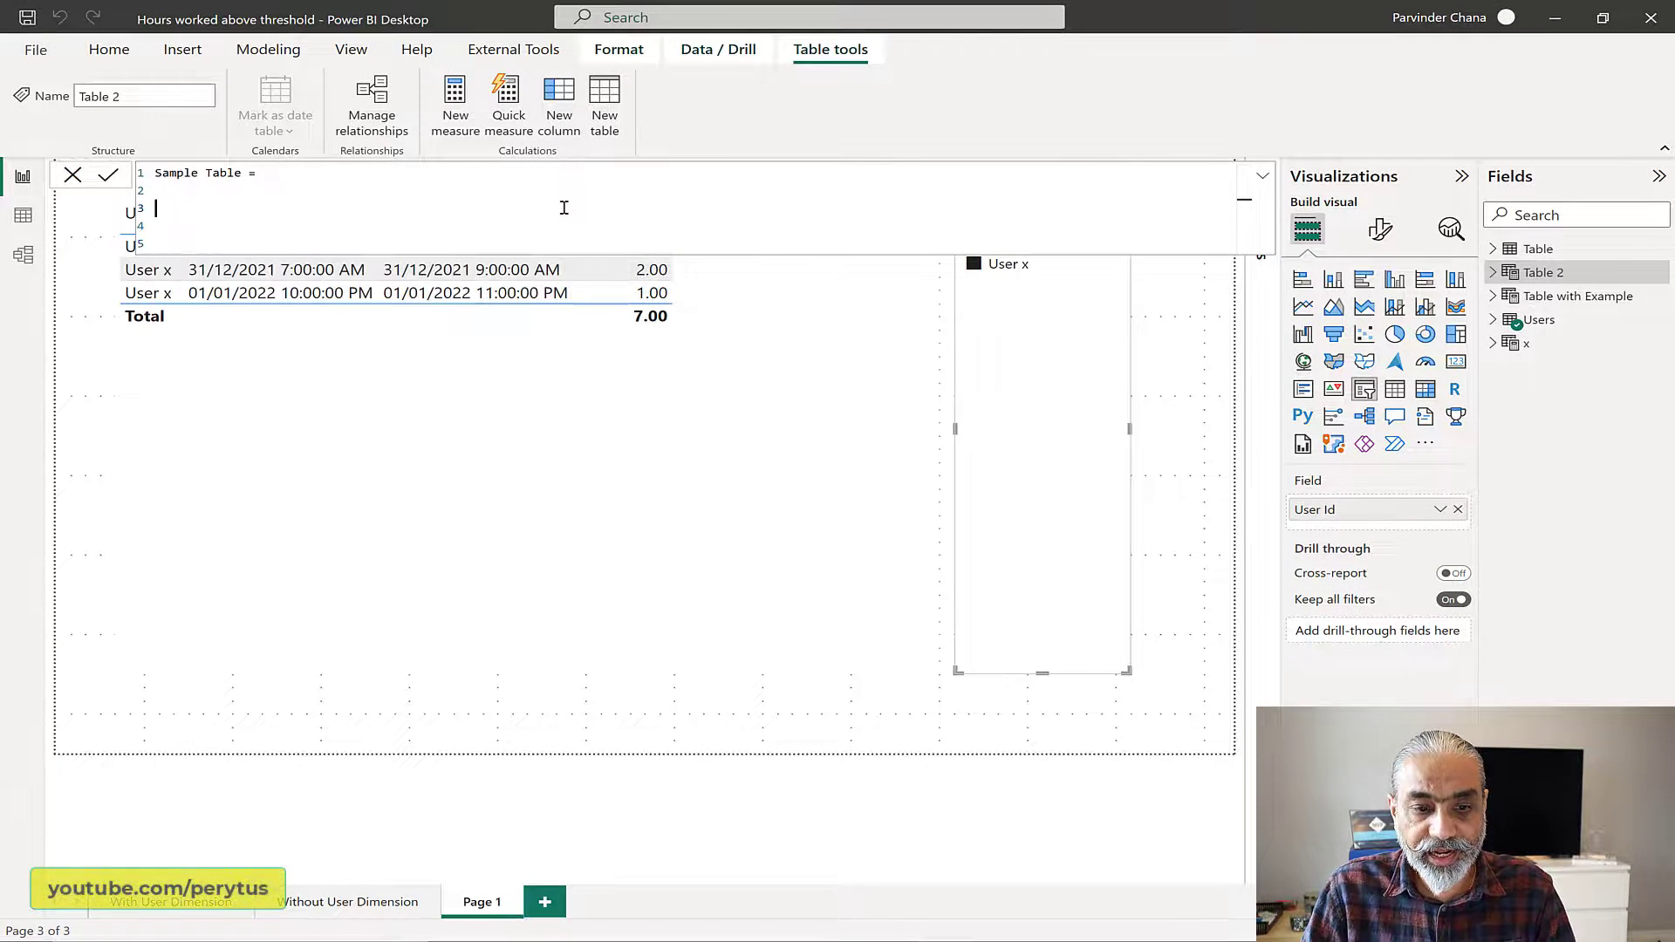
scroll(564, 207, up, 3)
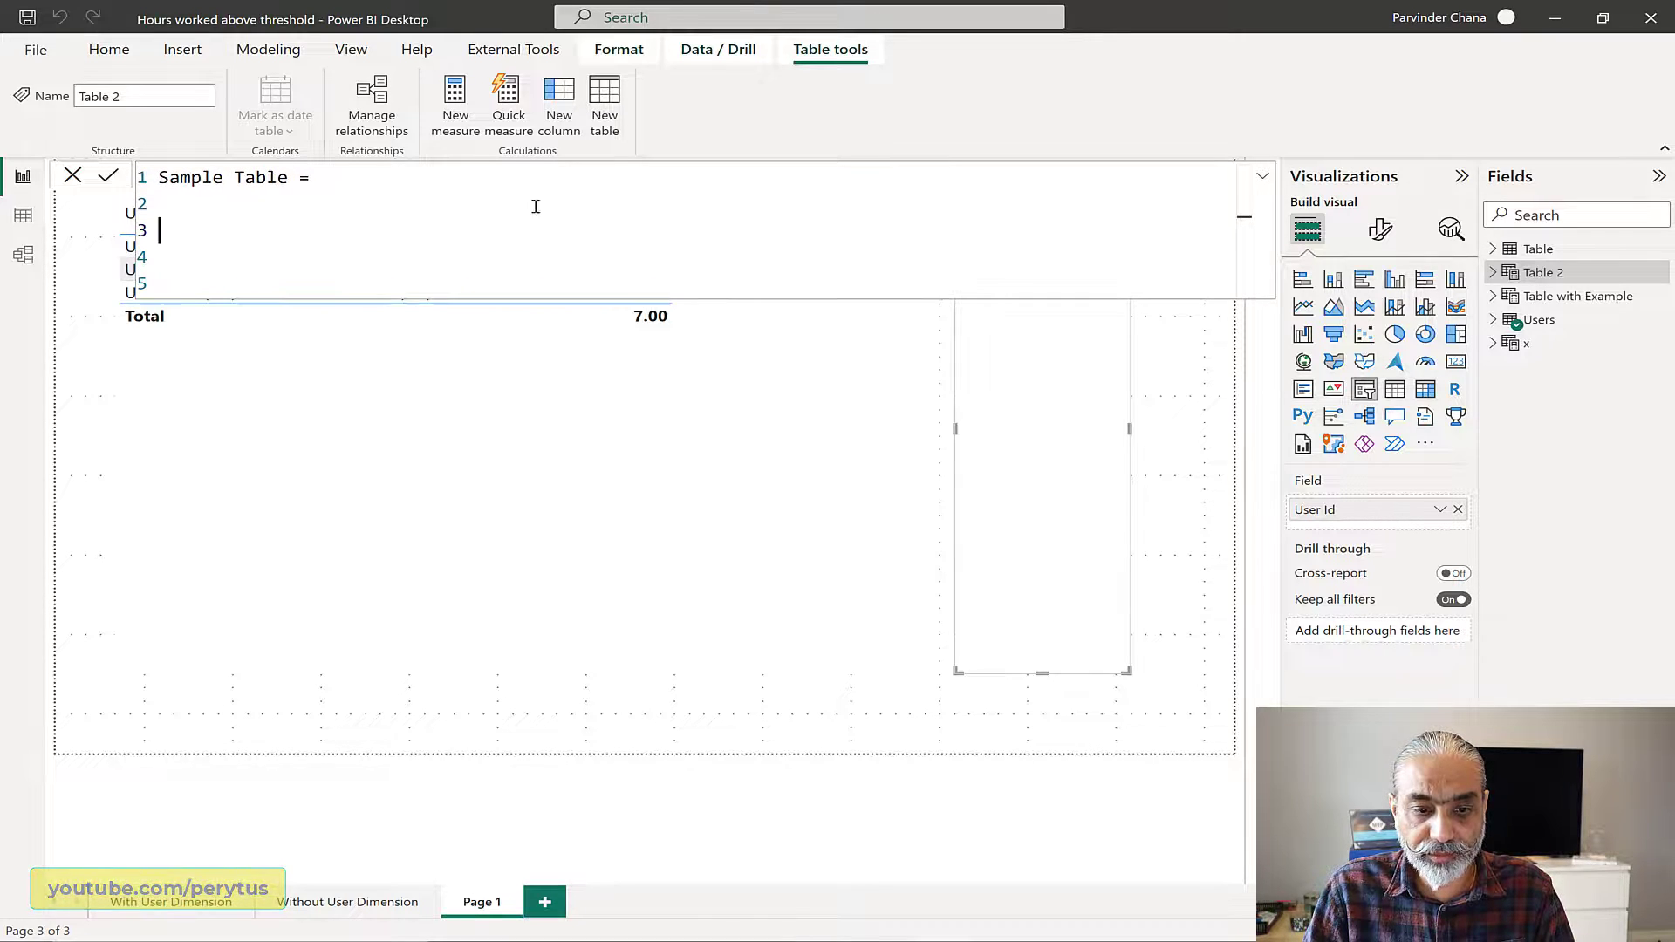
click(257, 202)
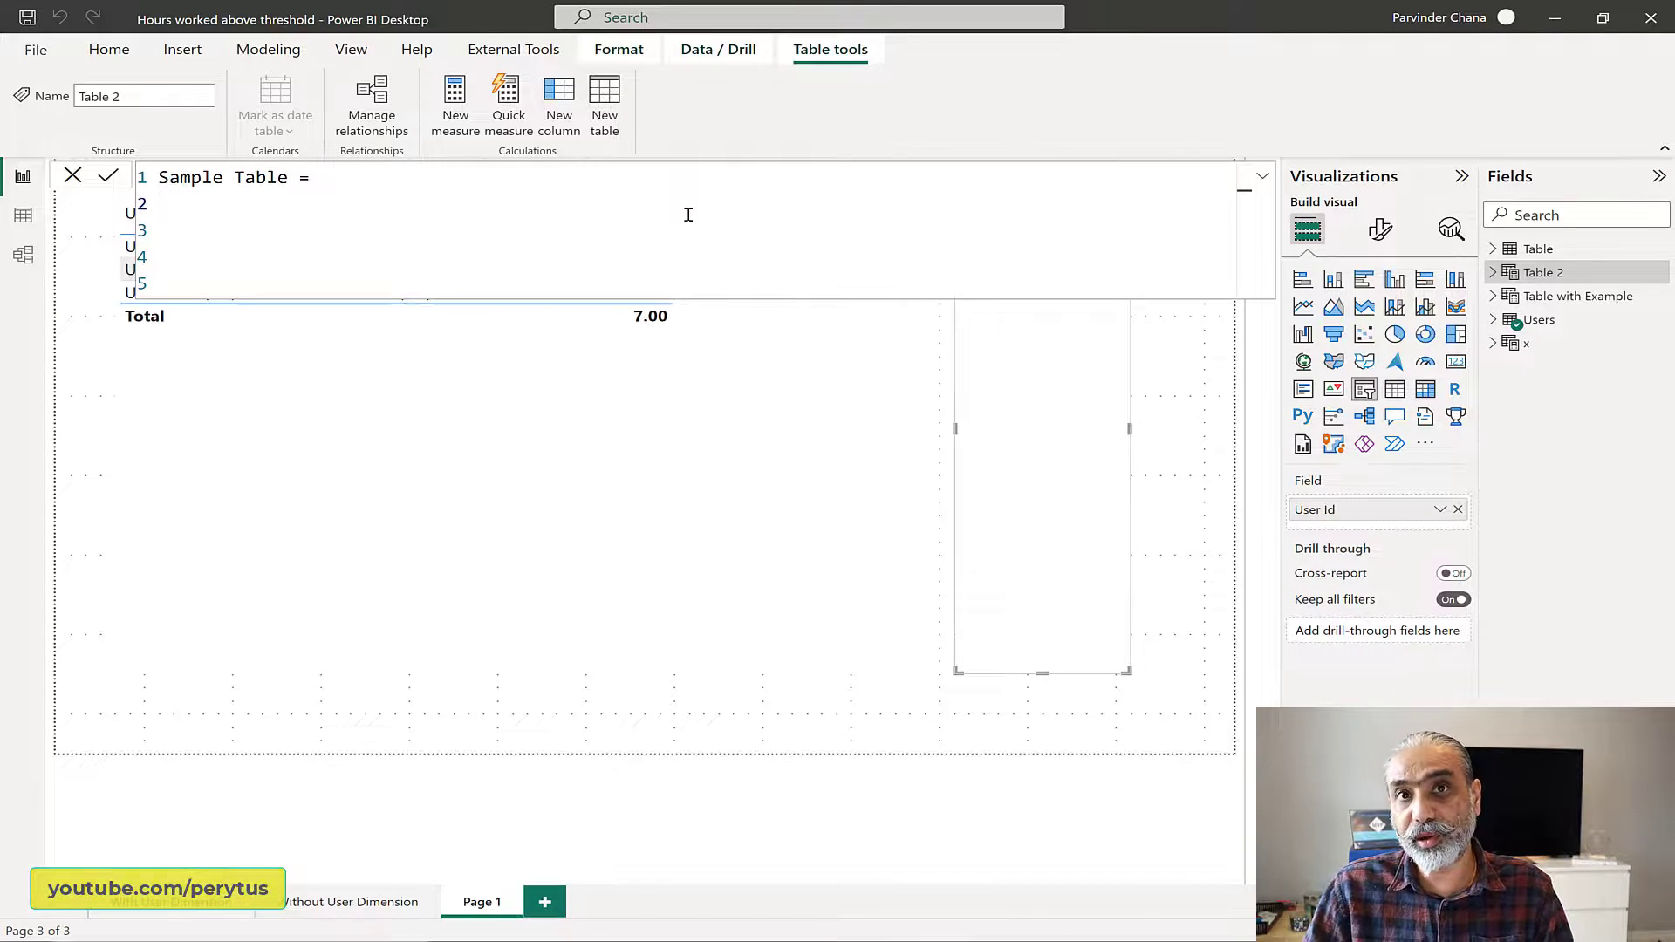
Step: Paste a __table variable definition that uses UNION to combine three ROW expressions with Start Date and End Date values
text(VAR __table = UNION (     ROW ( "Start Date", DATE ( 2022, 12, 30) + TIME ( 6,0,0), "End Date",  DATE ( 2022, 12, 30 ) + TIME ( 10, 20, 00 ) ),     ROW ( "Start Date", DATE ( 2020,4,20) + TIME ( 9,0,0), "End Date",  DATE ( 2020,4,20) + TIME ( 11,00,0) ),     ROW ( "Start Date", DATE ( 2022, 1, 1) + TIME ( 12,0,0), "End Date",  DATE ( 2022, 1, 1 ) + TIME ( 12, 30, 00 ) ) ))
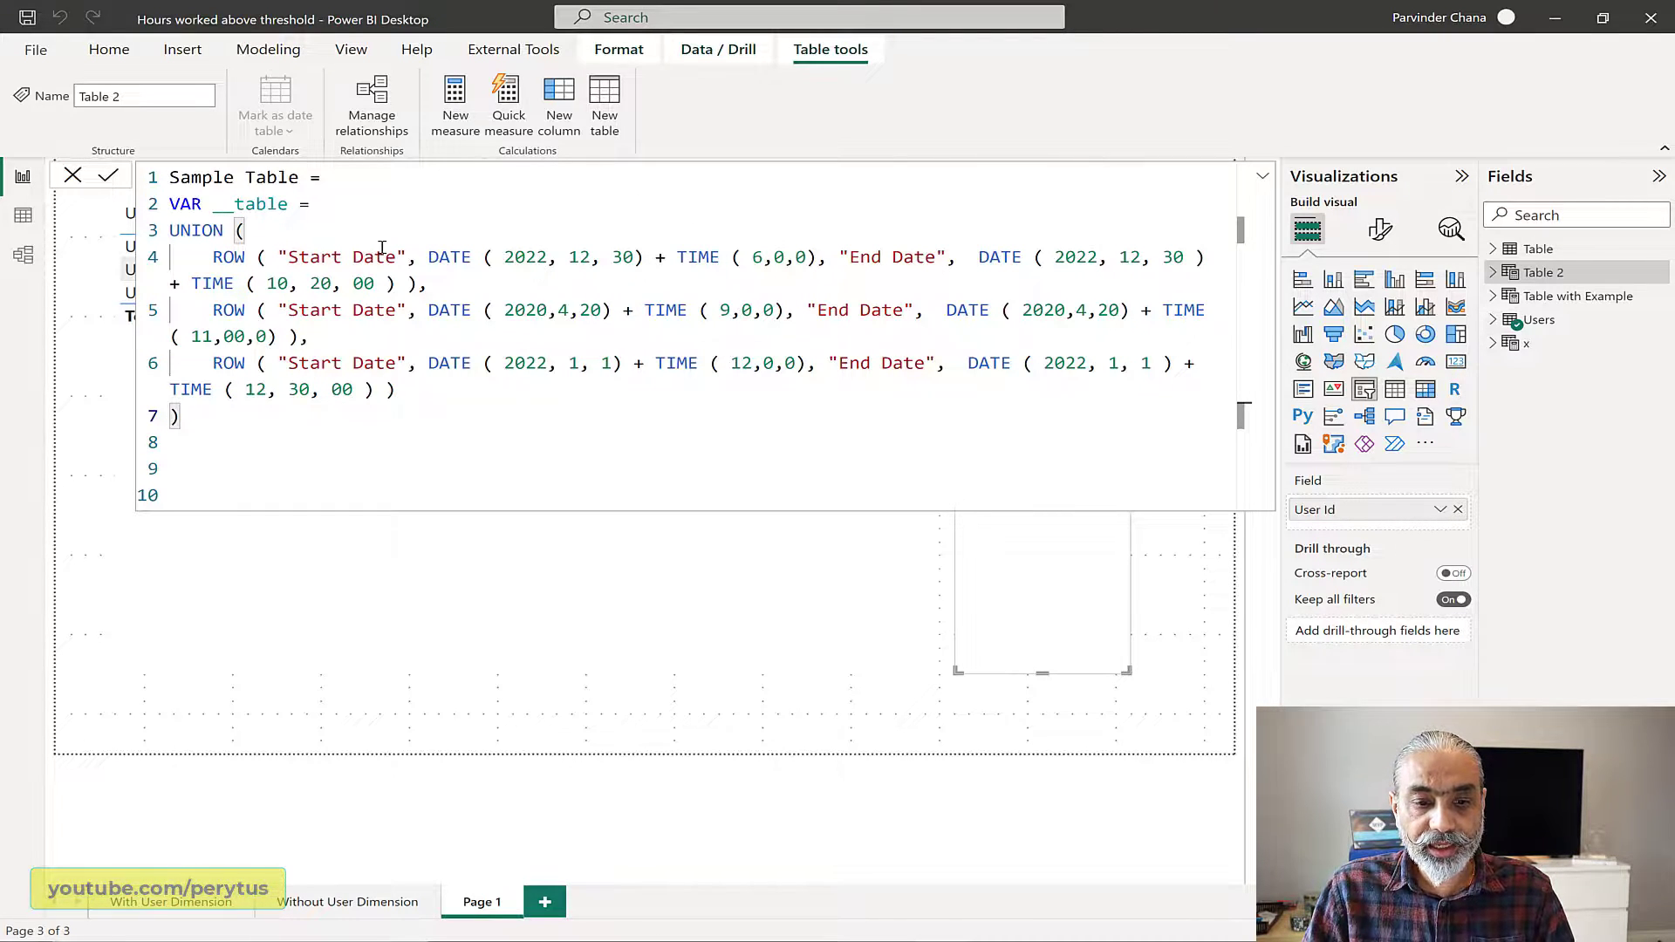
scroll(382, 246, down, 2)
scroll(382, 247, down, 1)
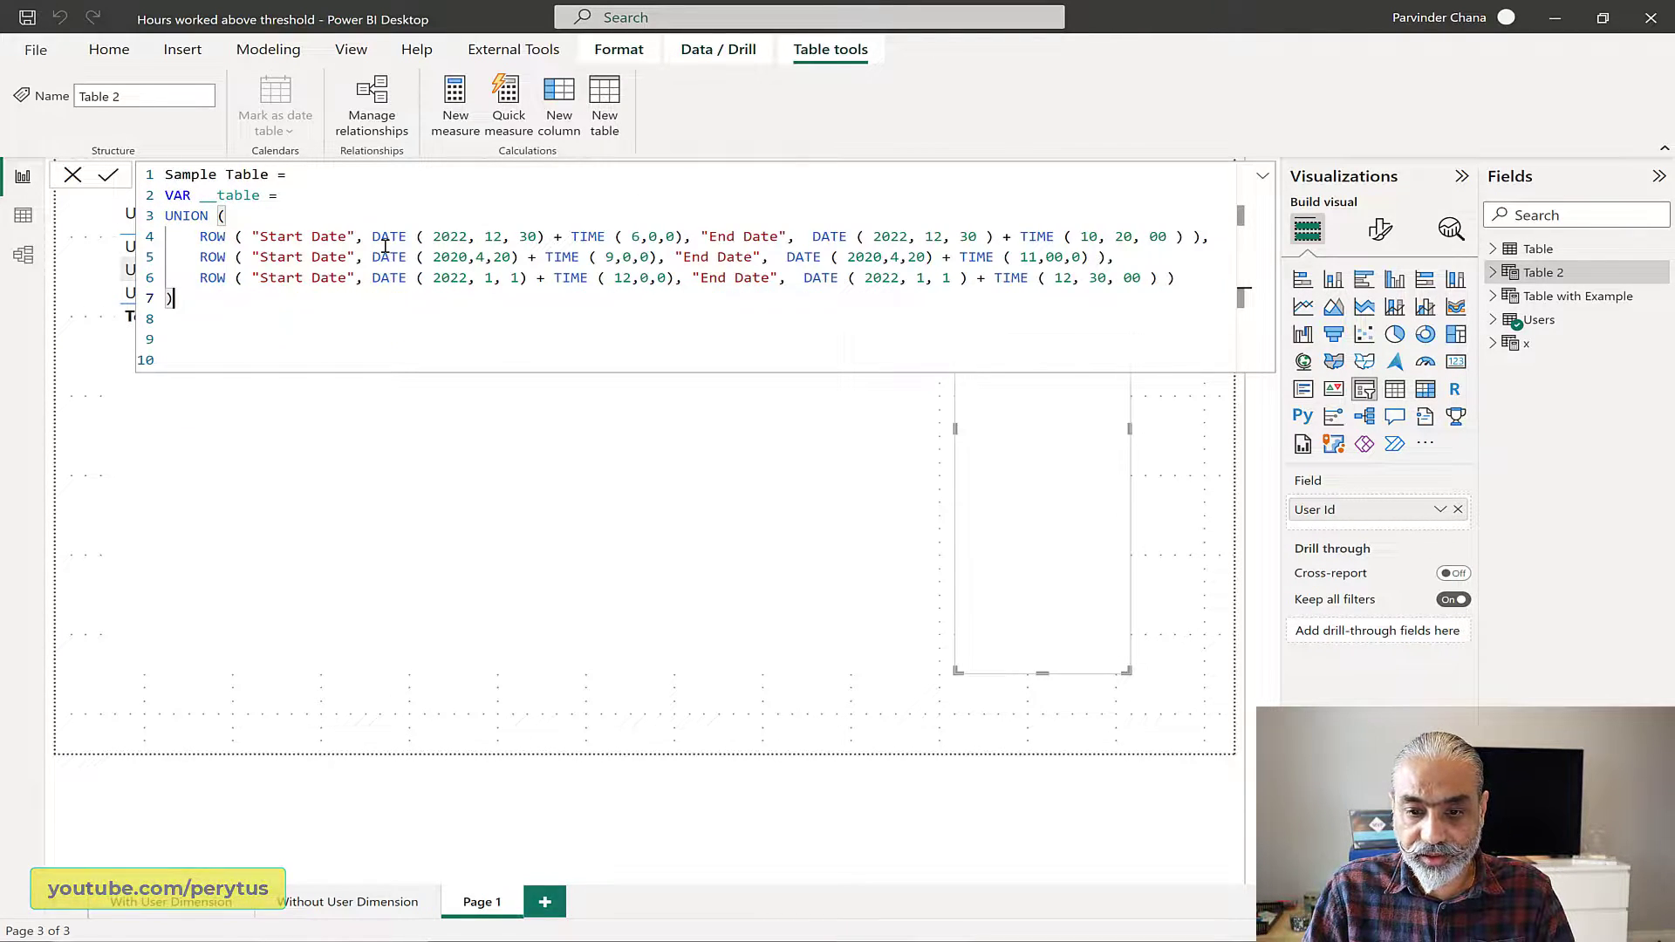
scroll(385, 247, down, 1)
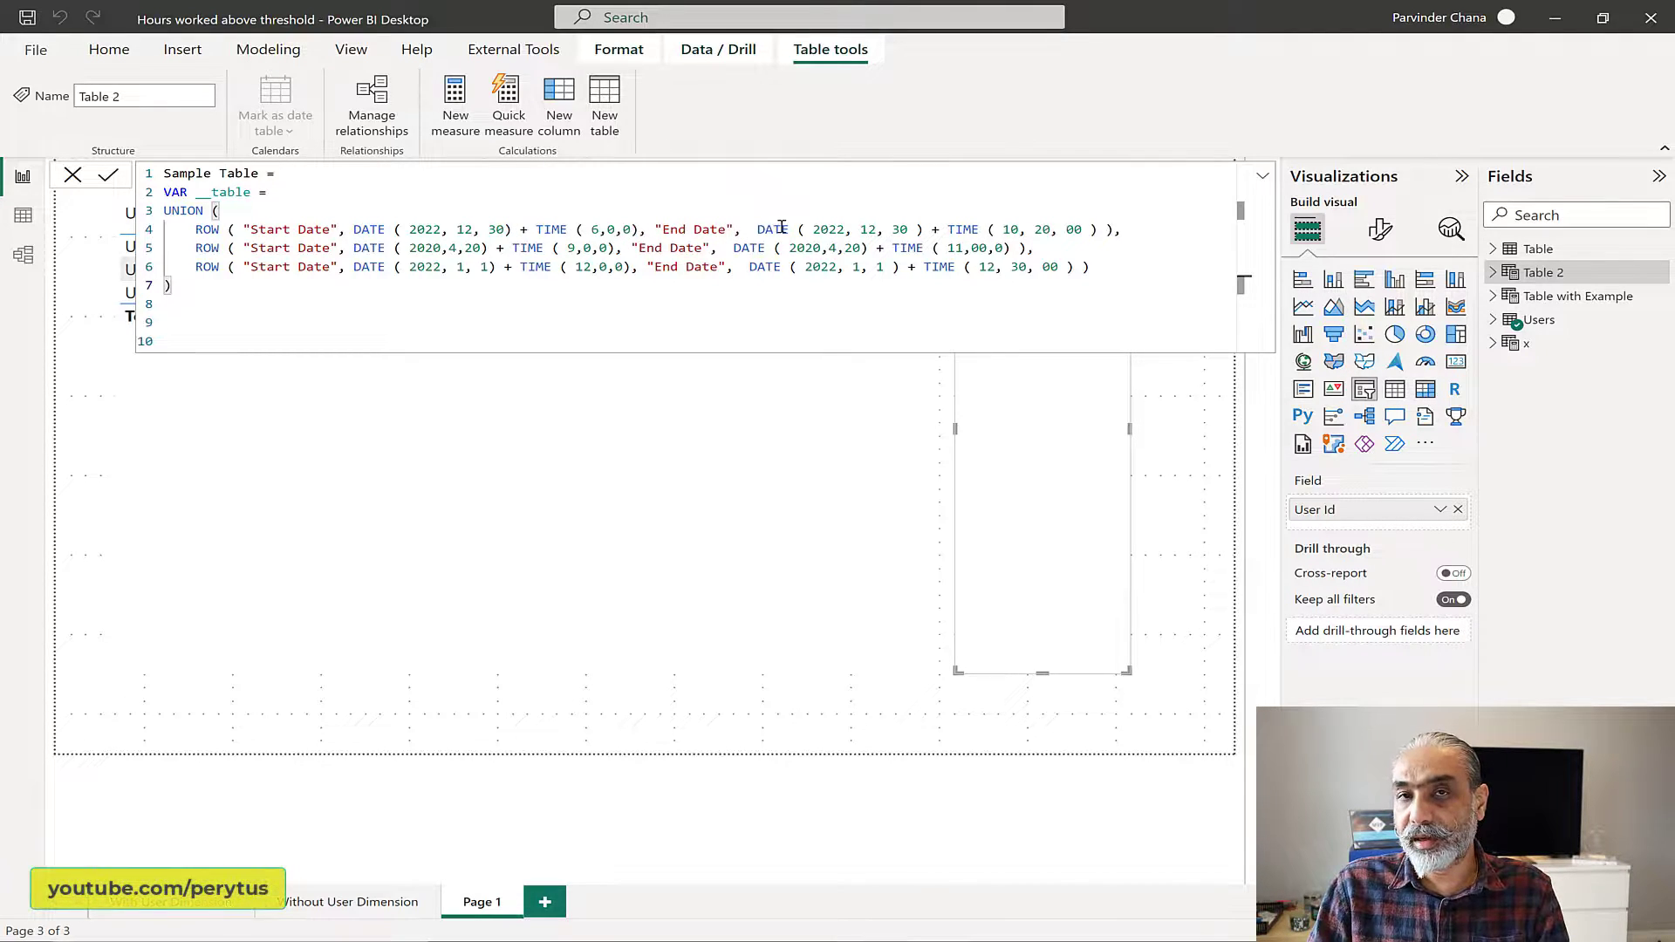
Step: Finish the Sample Table formula with RETURN __table, commit it and display the table's rows in data view
click(265, 305)
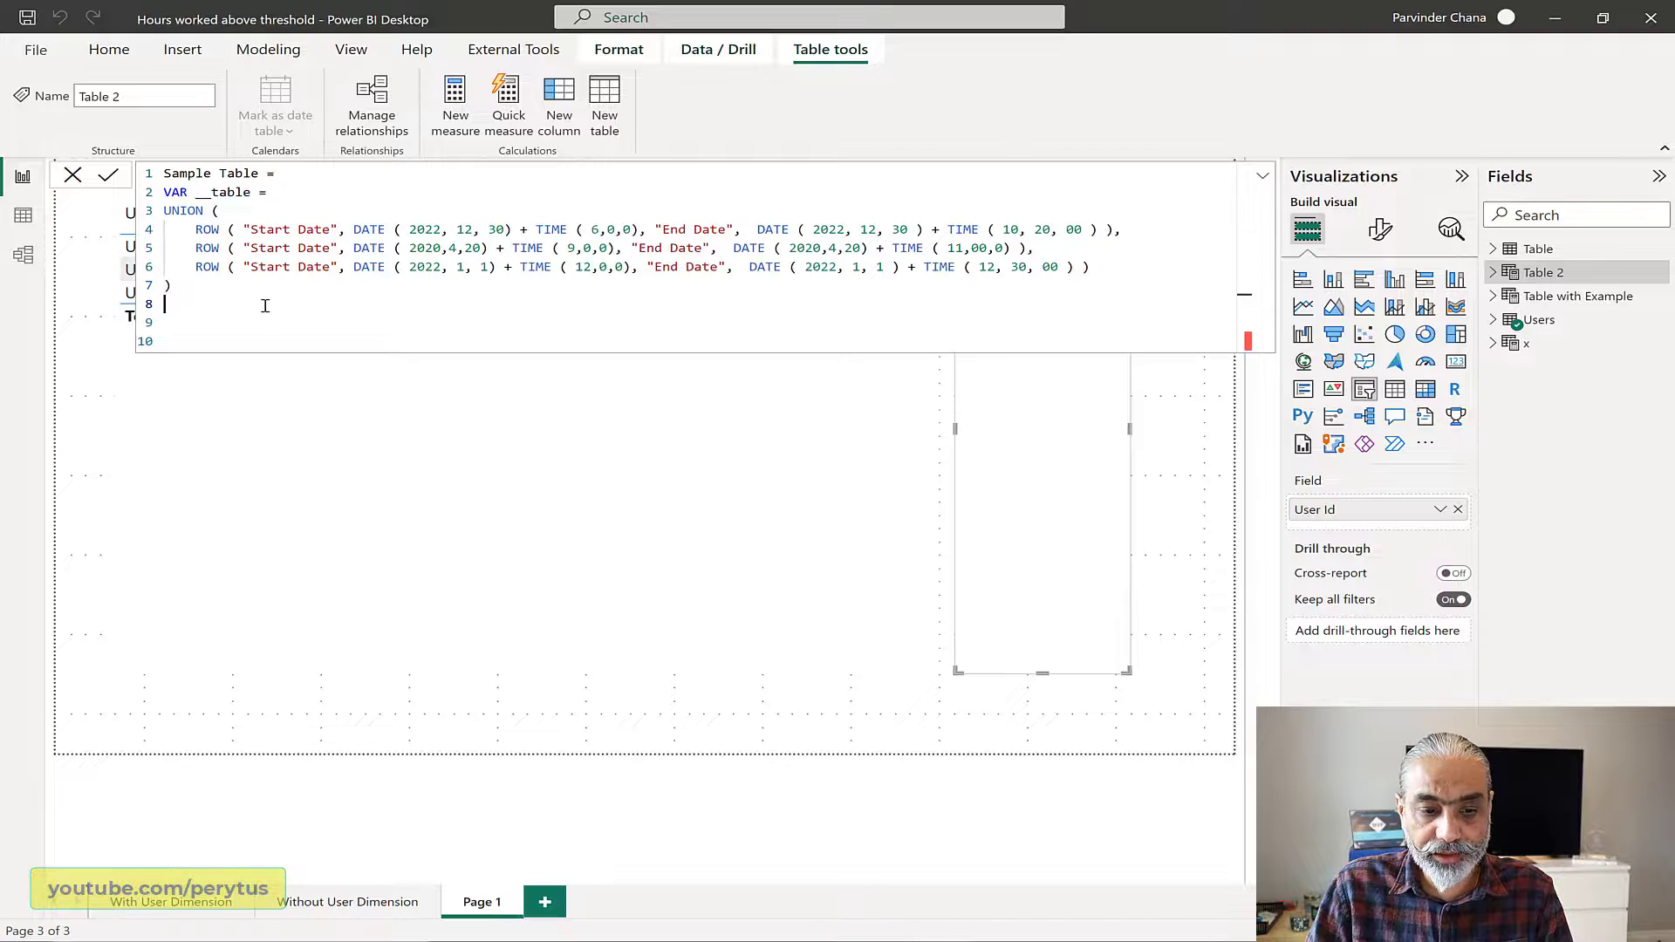
text(RETURN )
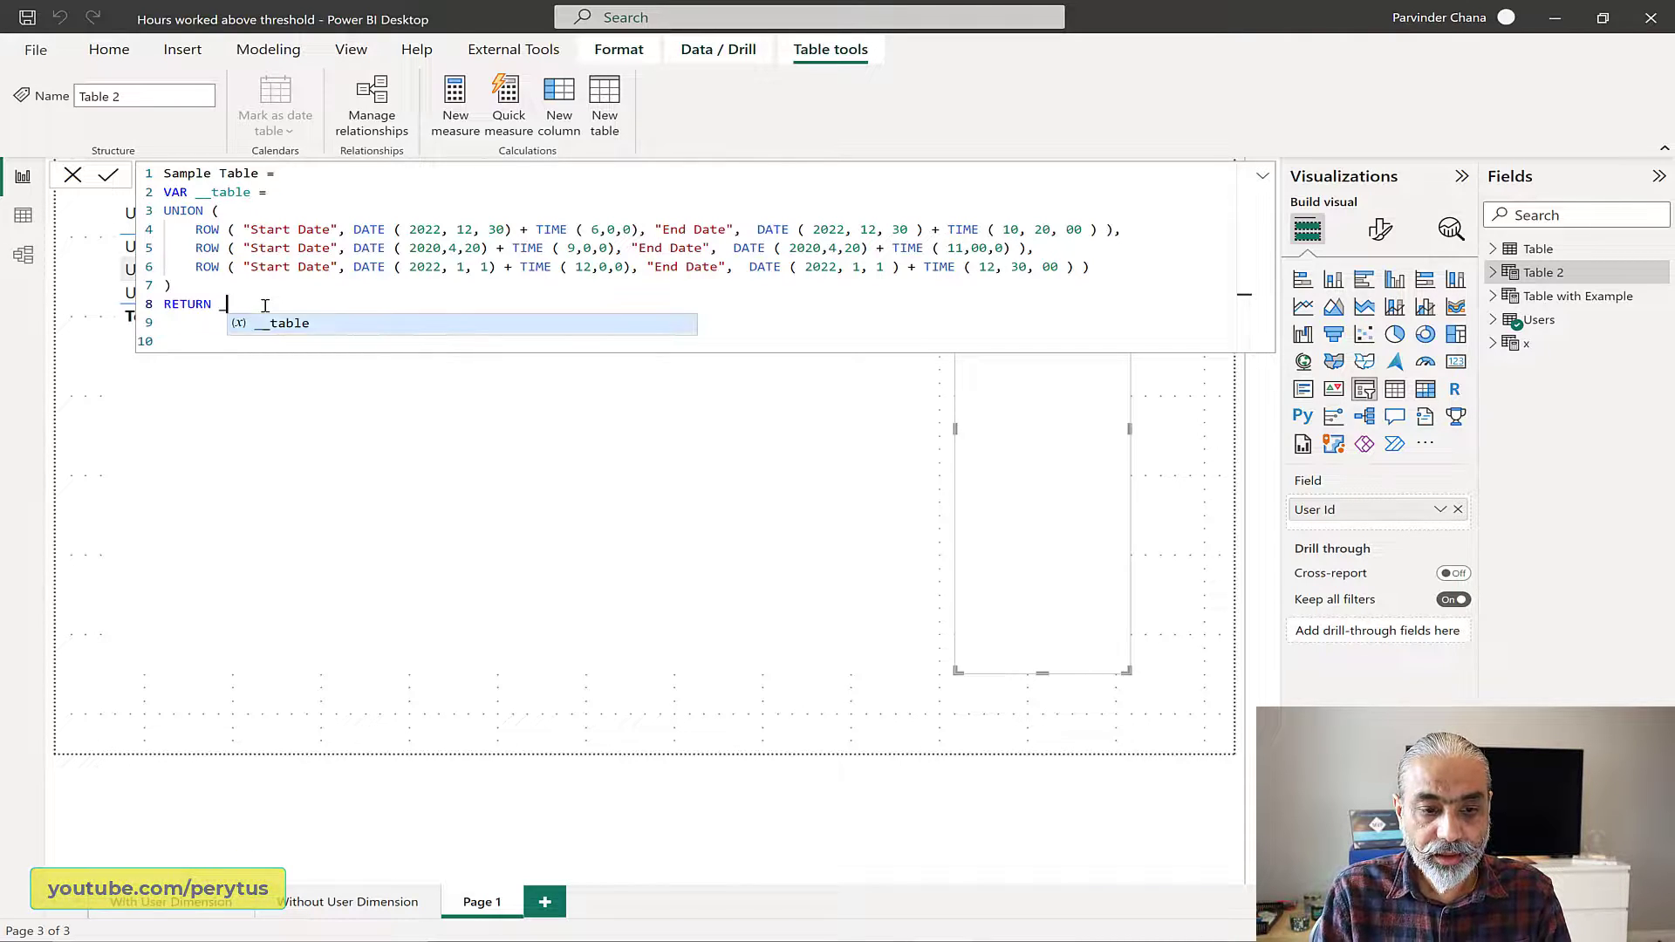
text(__table)
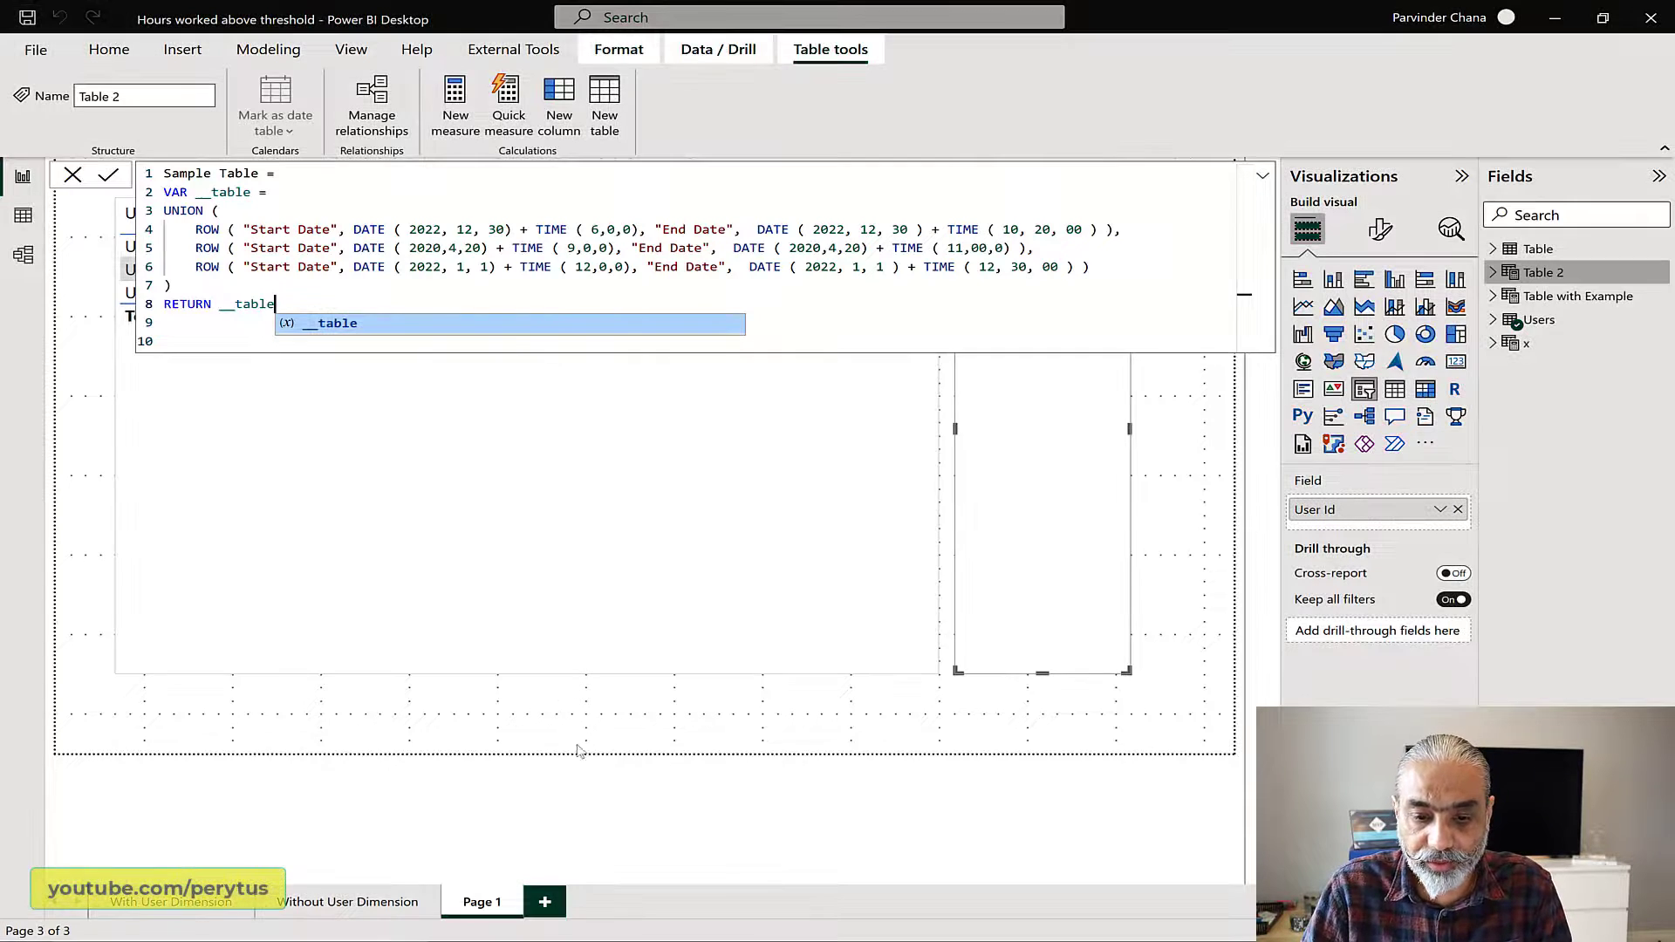
click(446, 412)
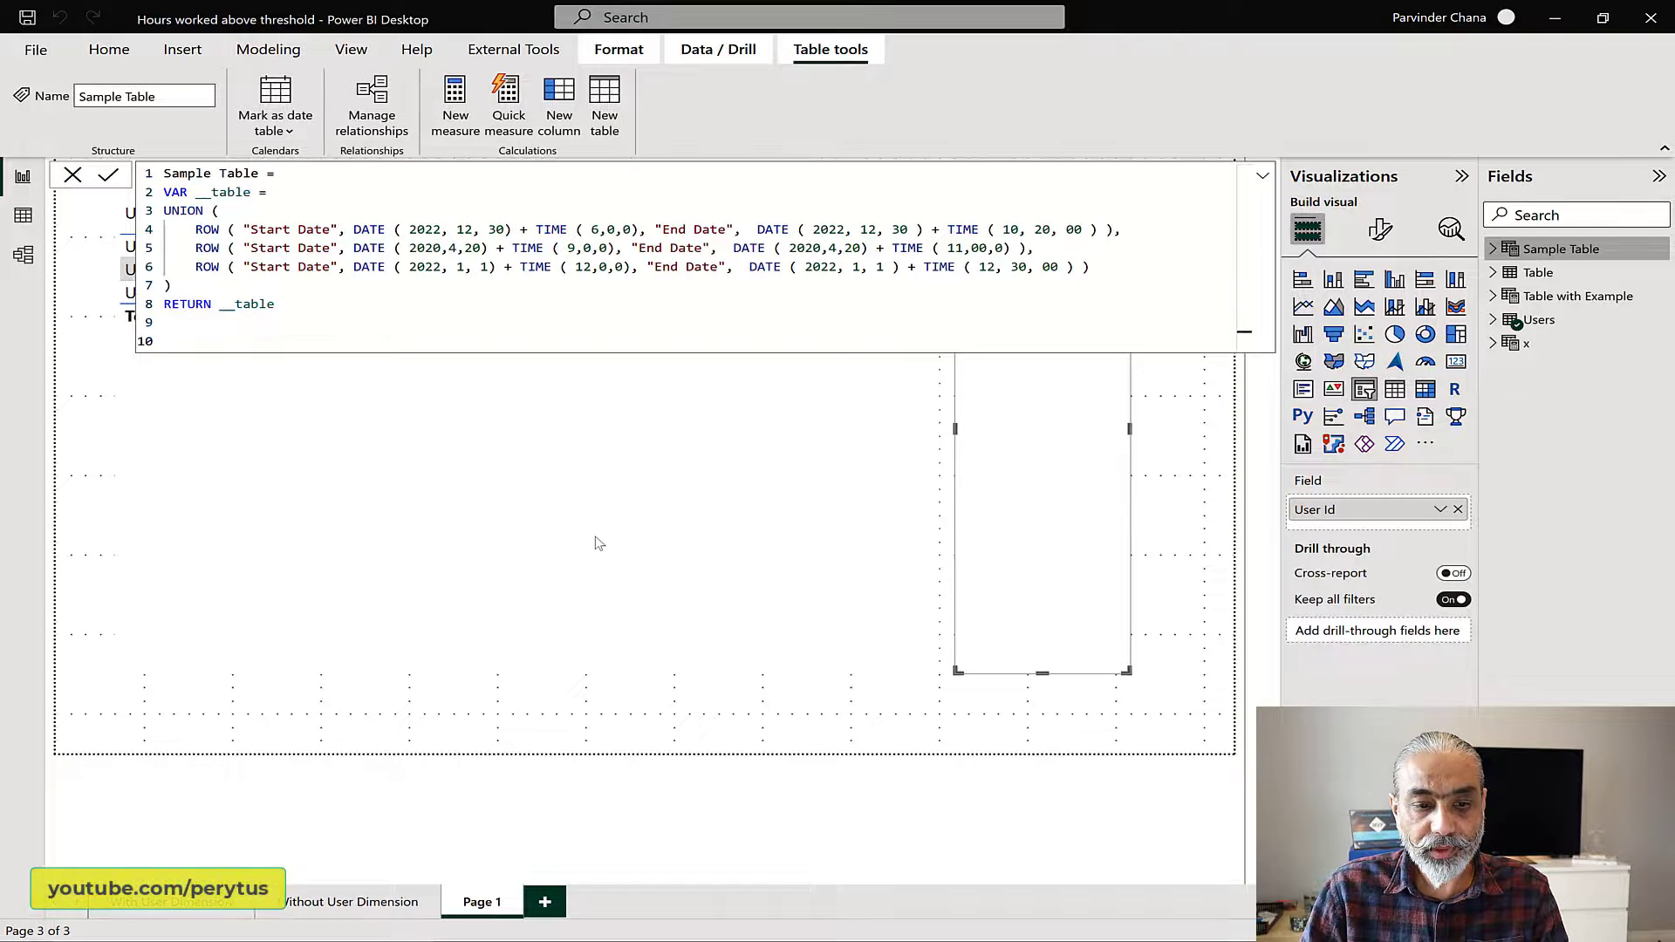
click(565, 575)
click(21, 218)
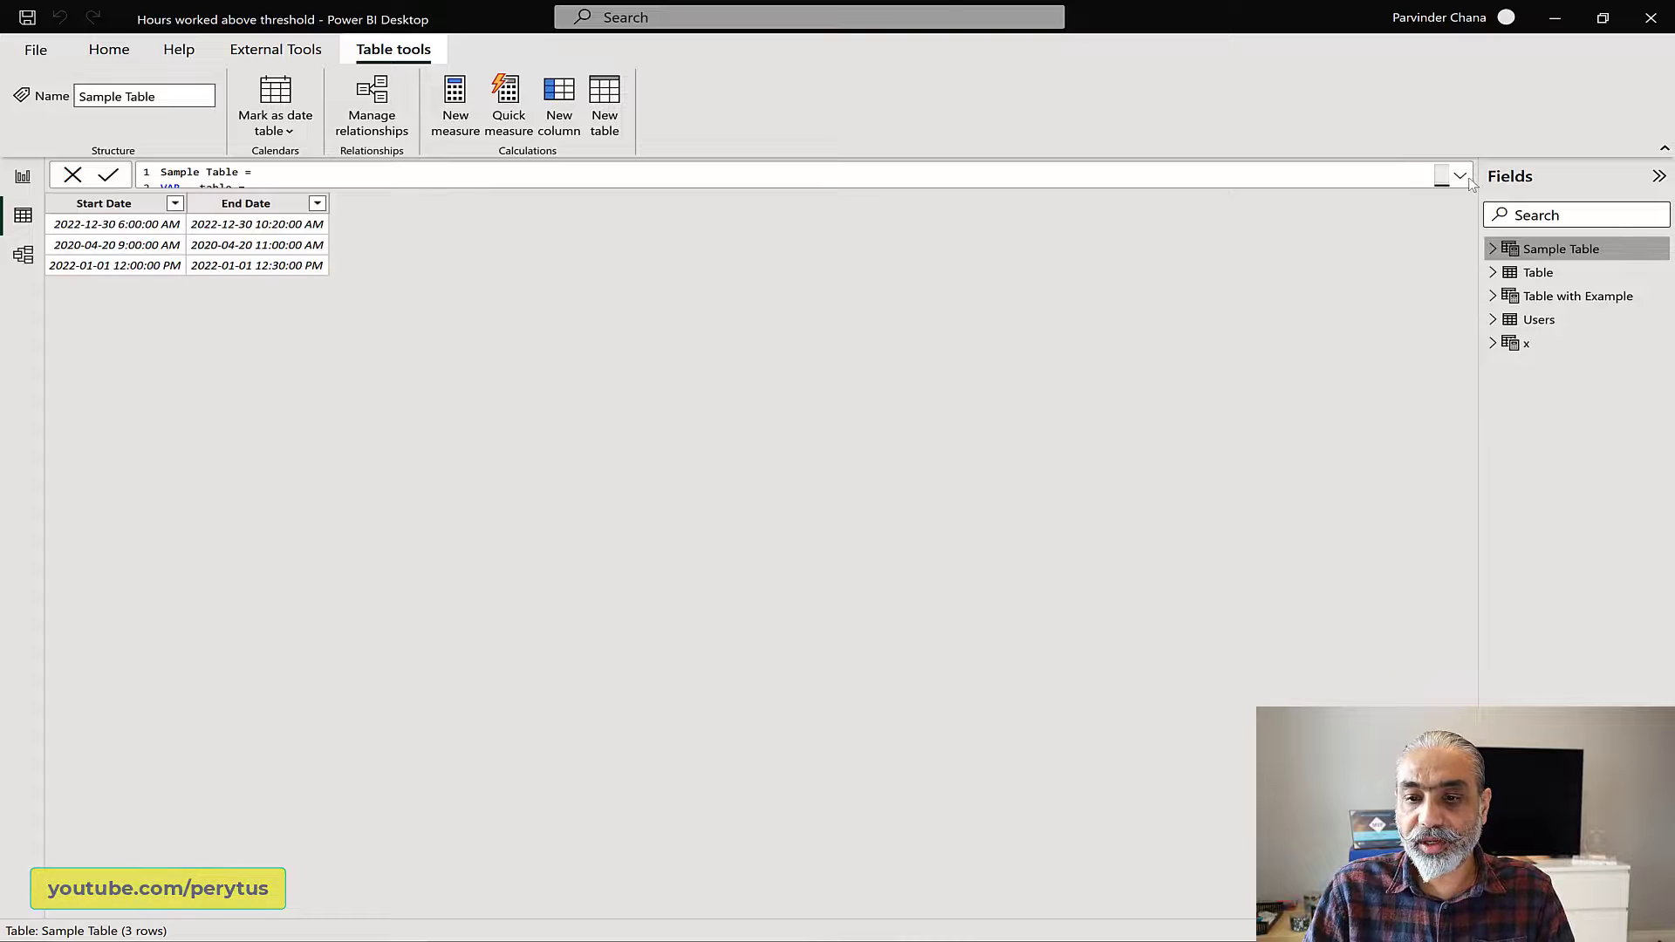
Step: Expand the Sample Table formula and add a new variable, __tableOutput, between the UNION block and the RETURN line
click(794, 175)
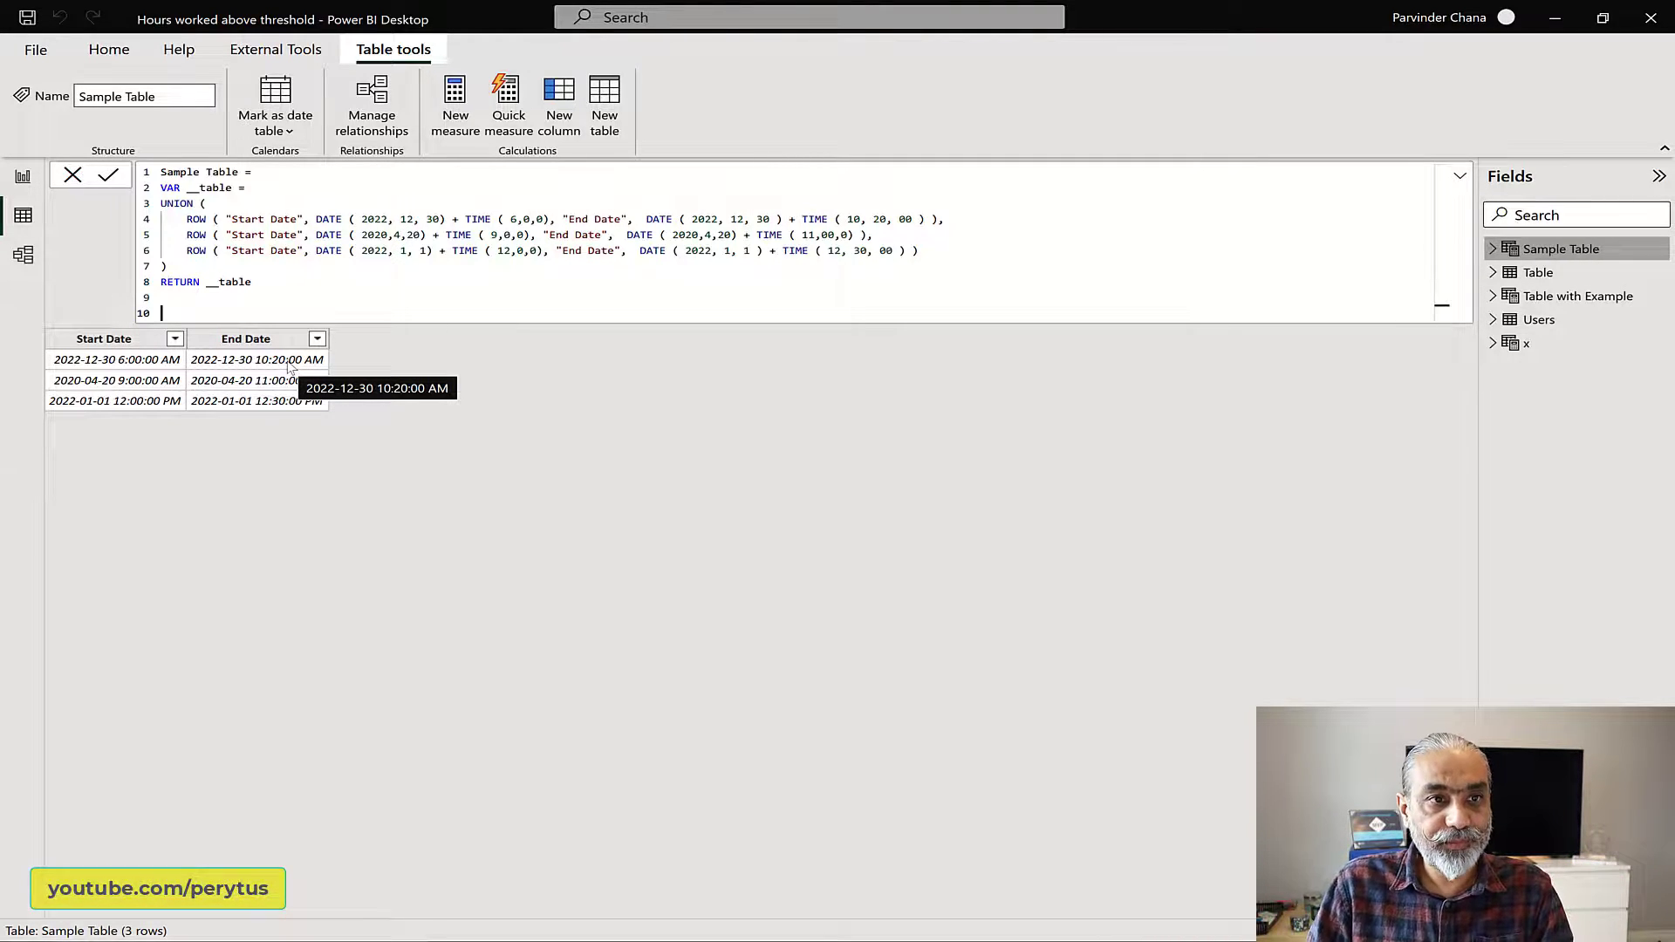
double_click(219, 286)
click(203, 266)
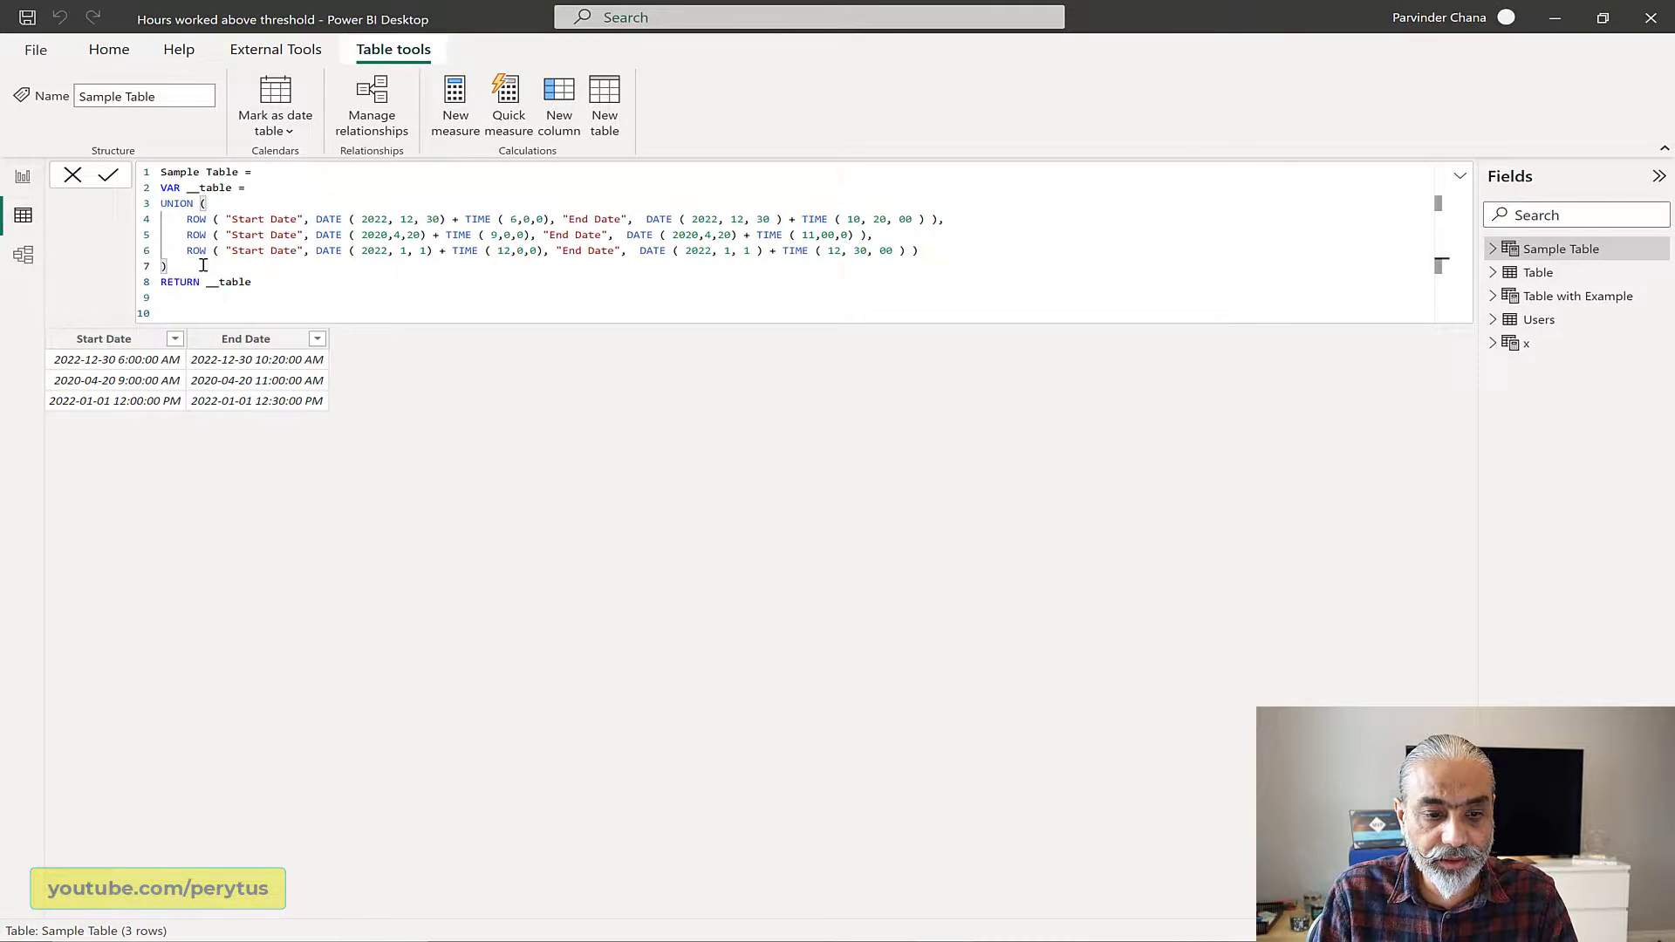
key(Return)
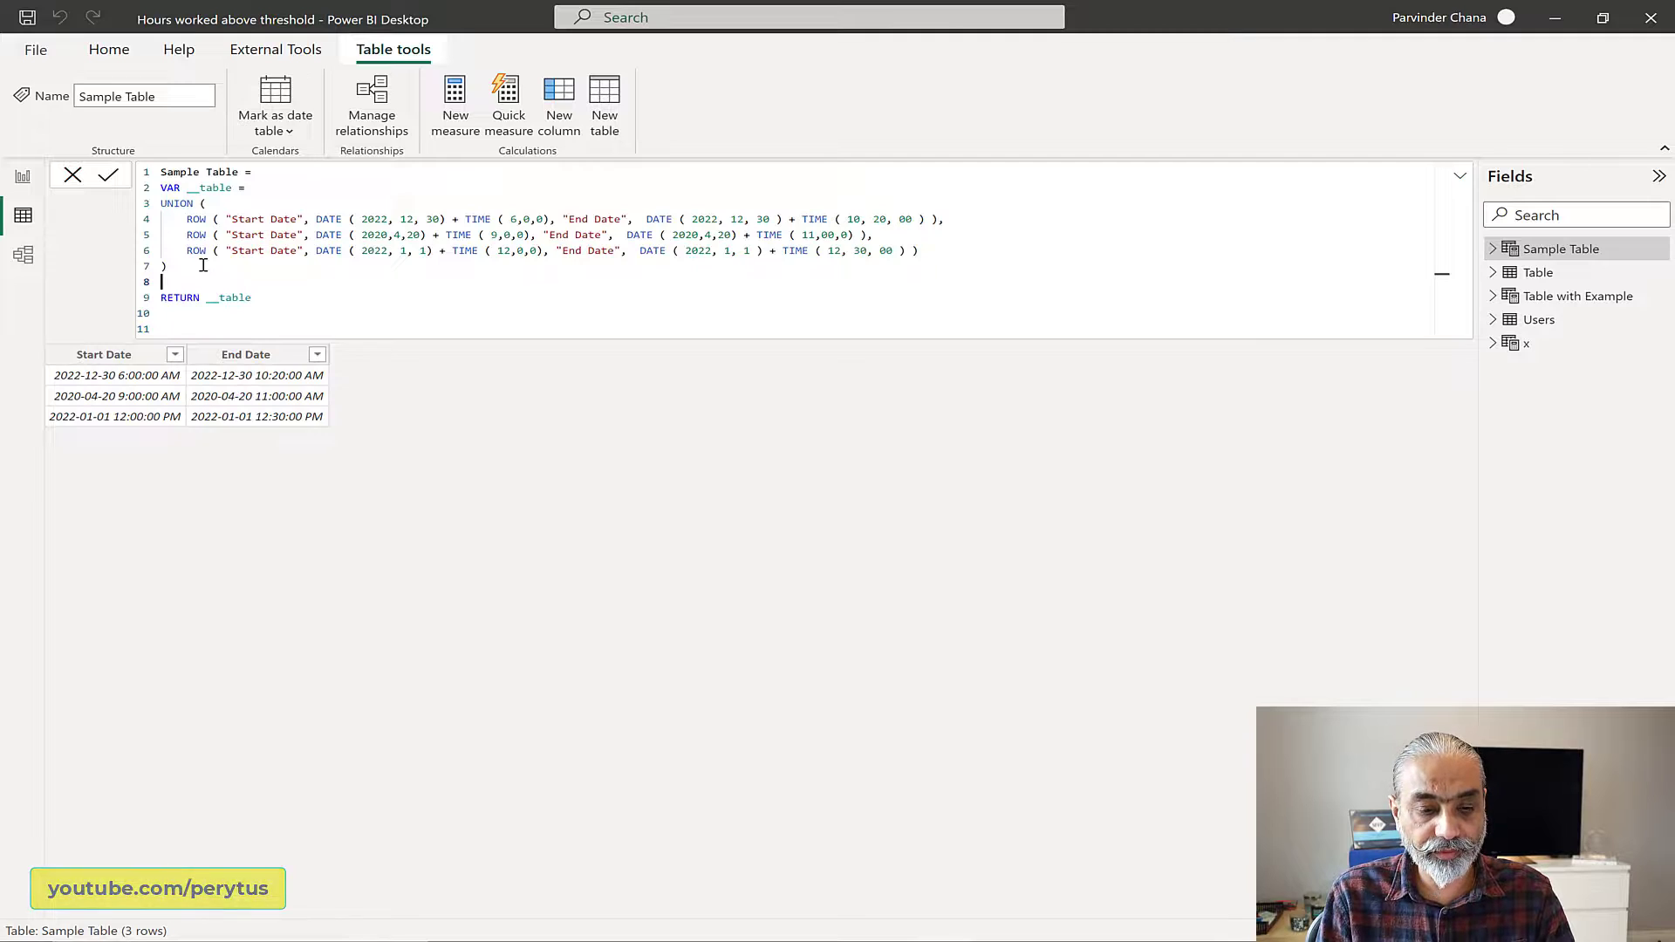
text(VAR )
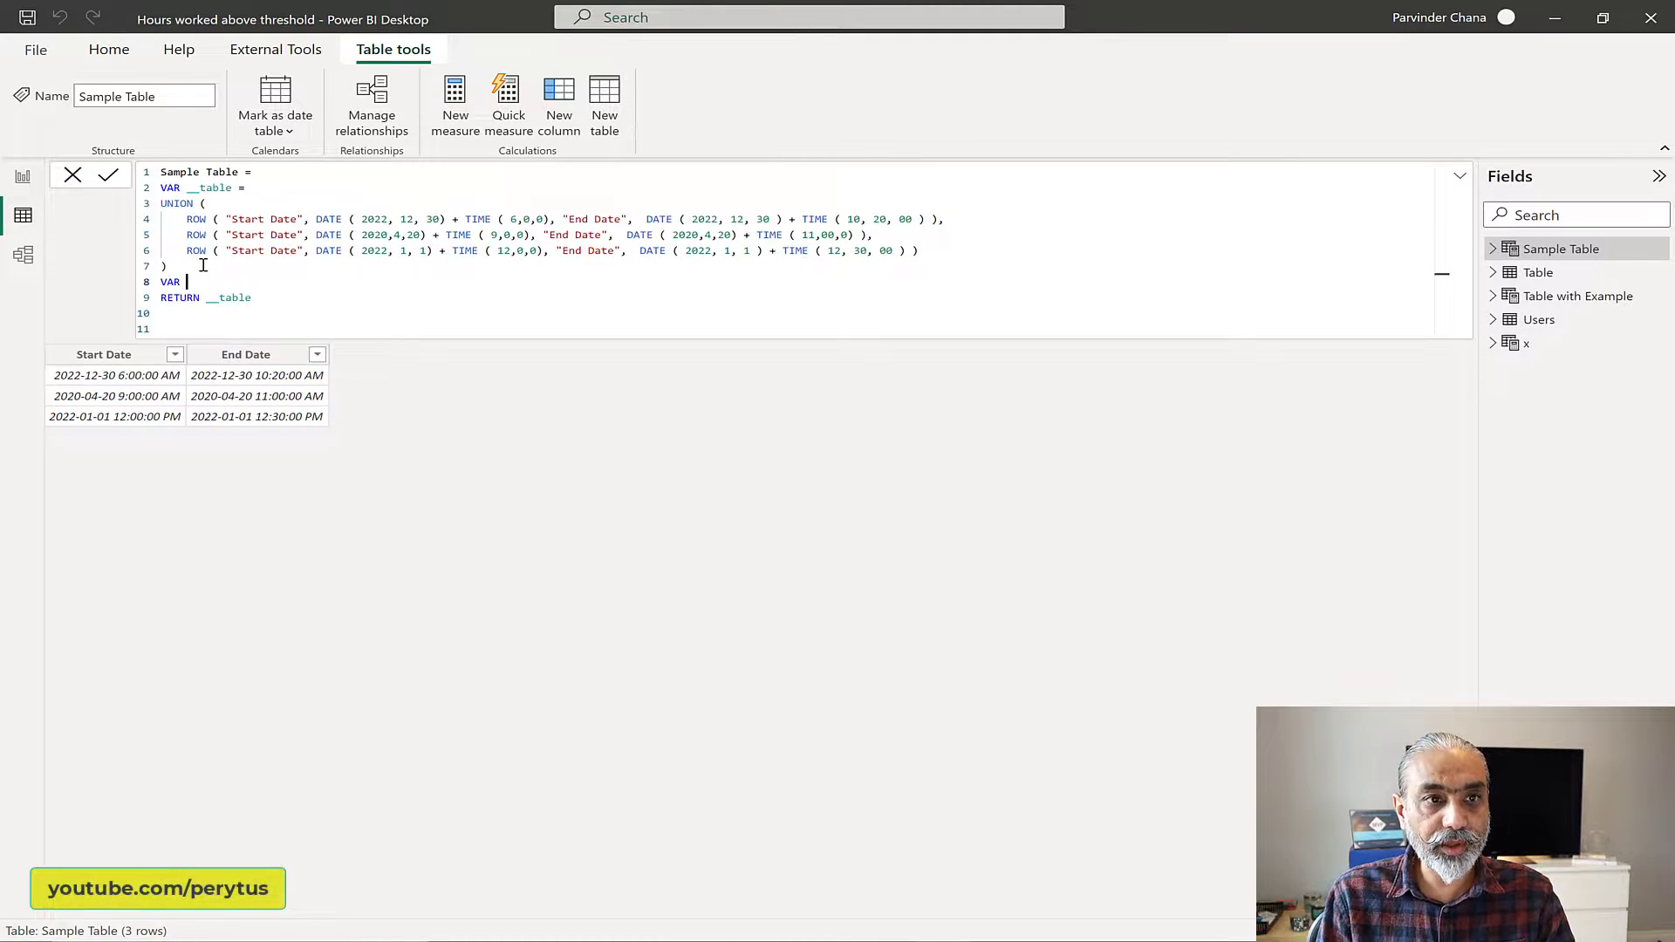
text(__tableOutput)
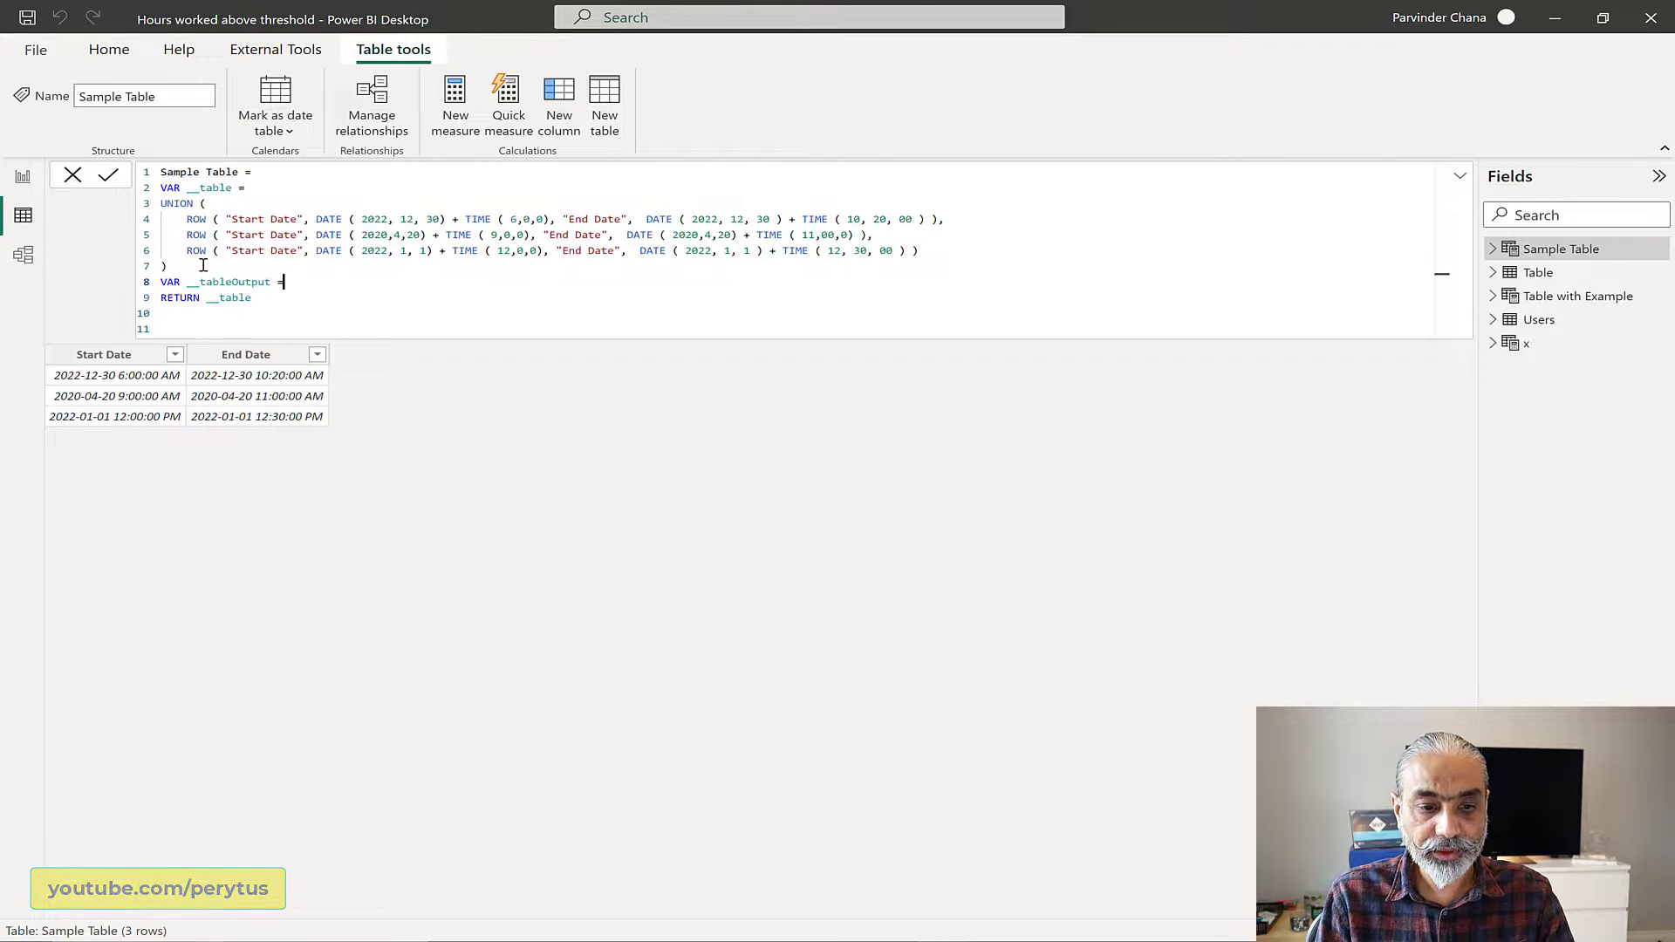
text( =)
key(Return)
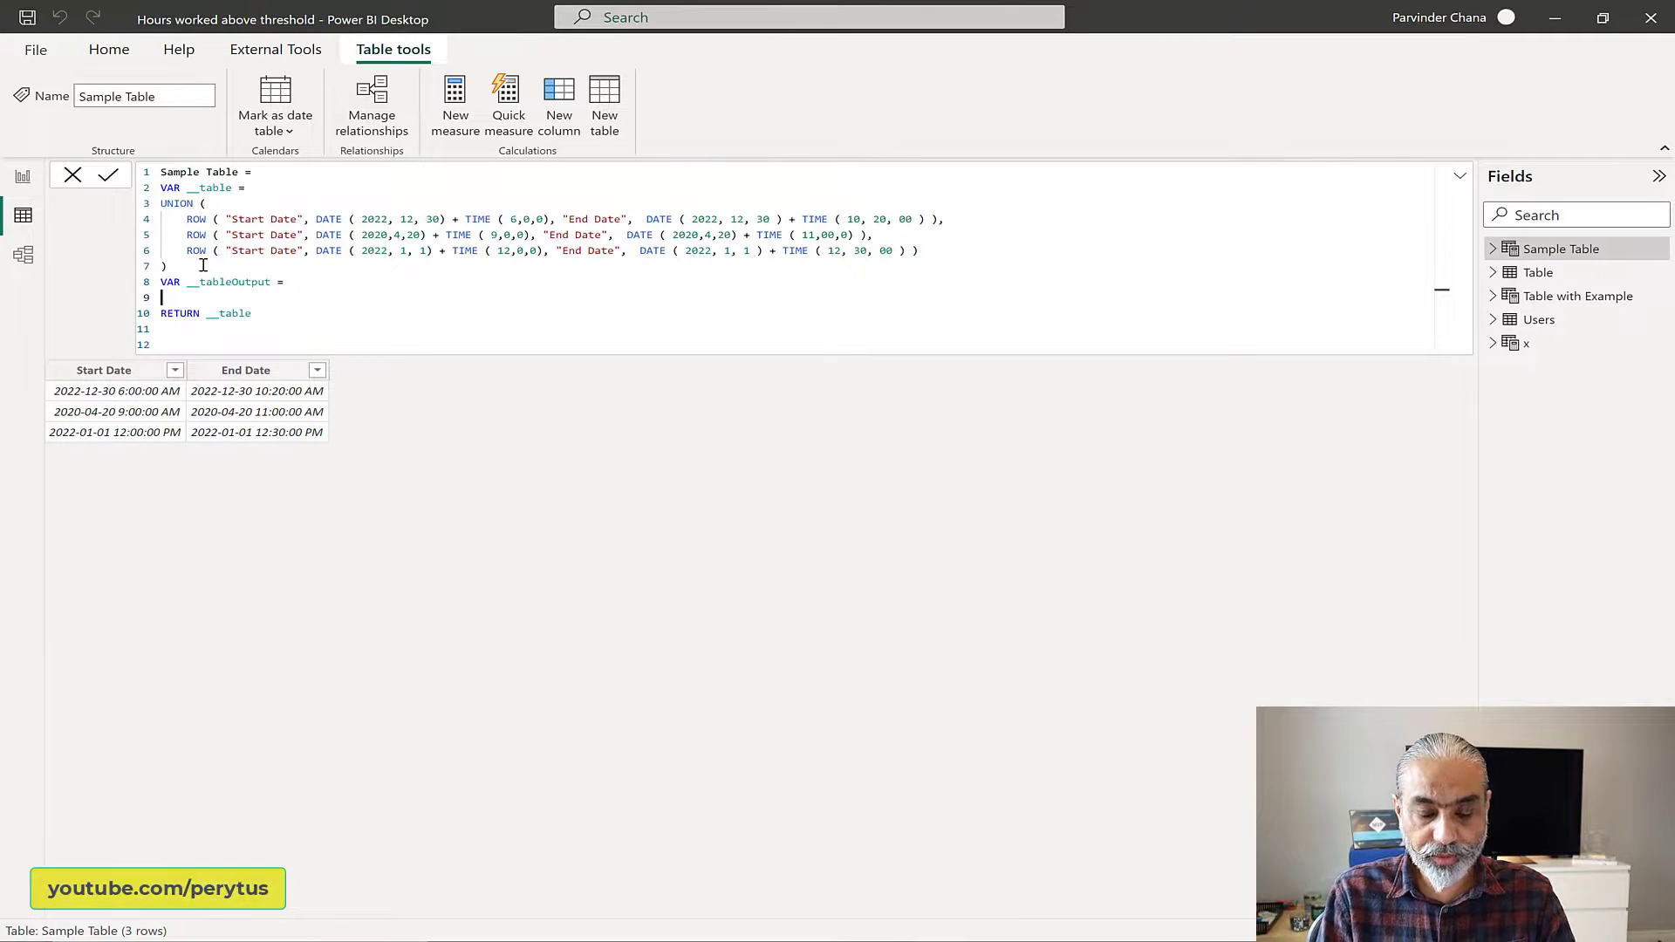
Step: Start the __tableOutput definition with a GENERATE function that takes __table as its first argument, leaving a new line for the second
text(GENERATE )
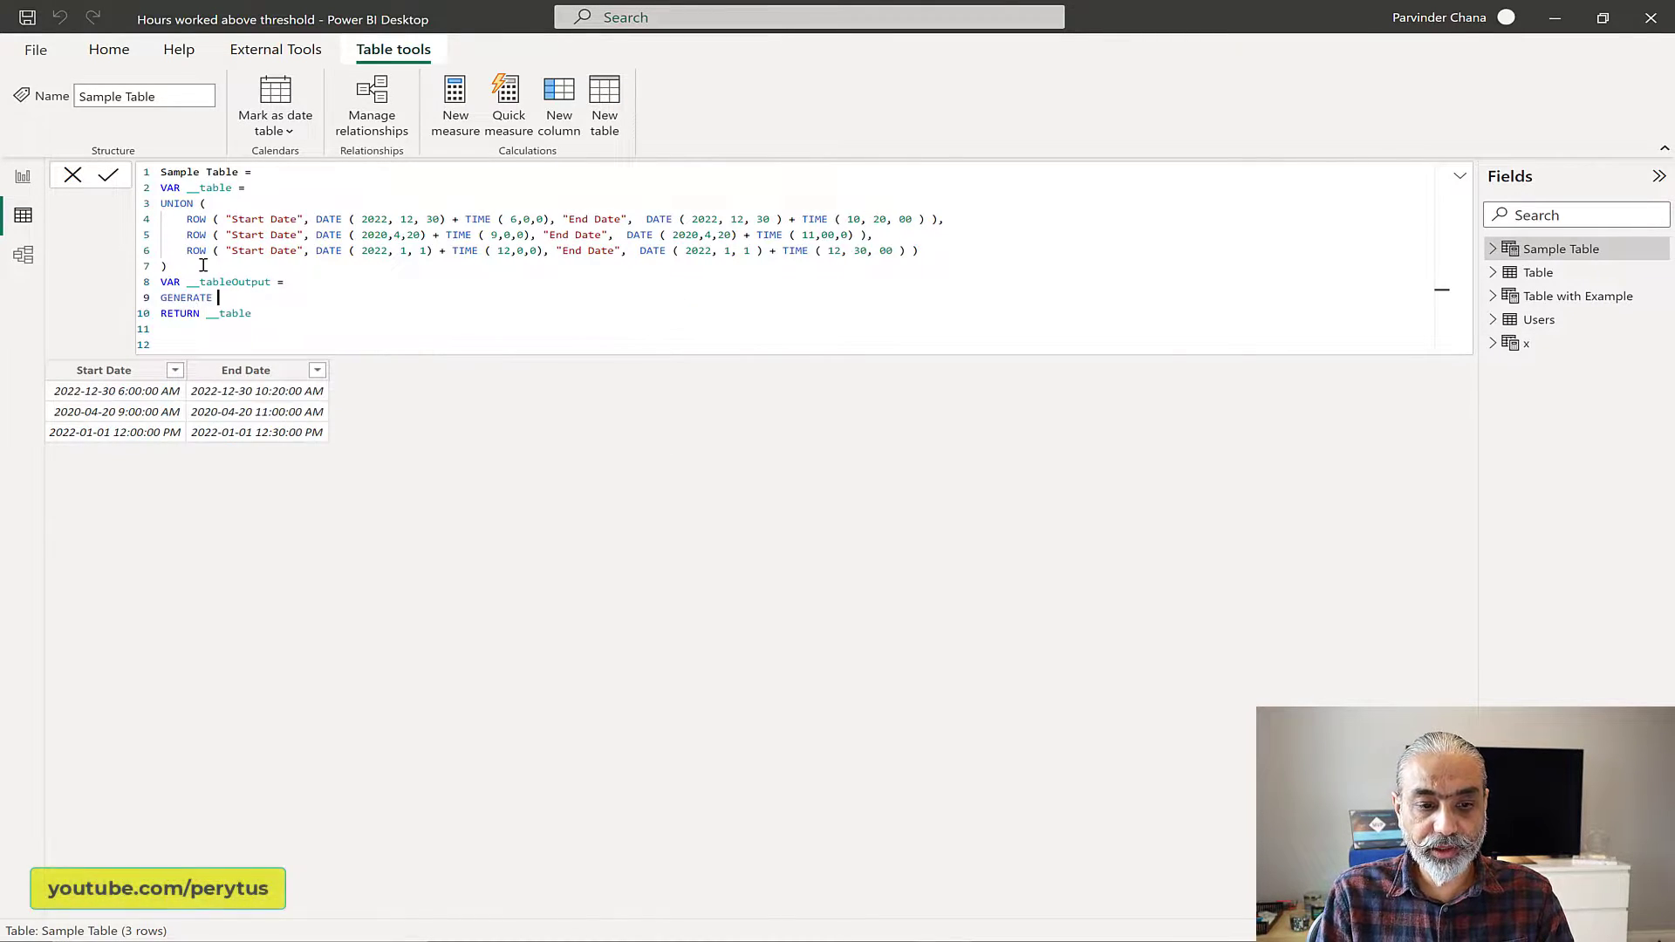
text(()
key(shift+Return)
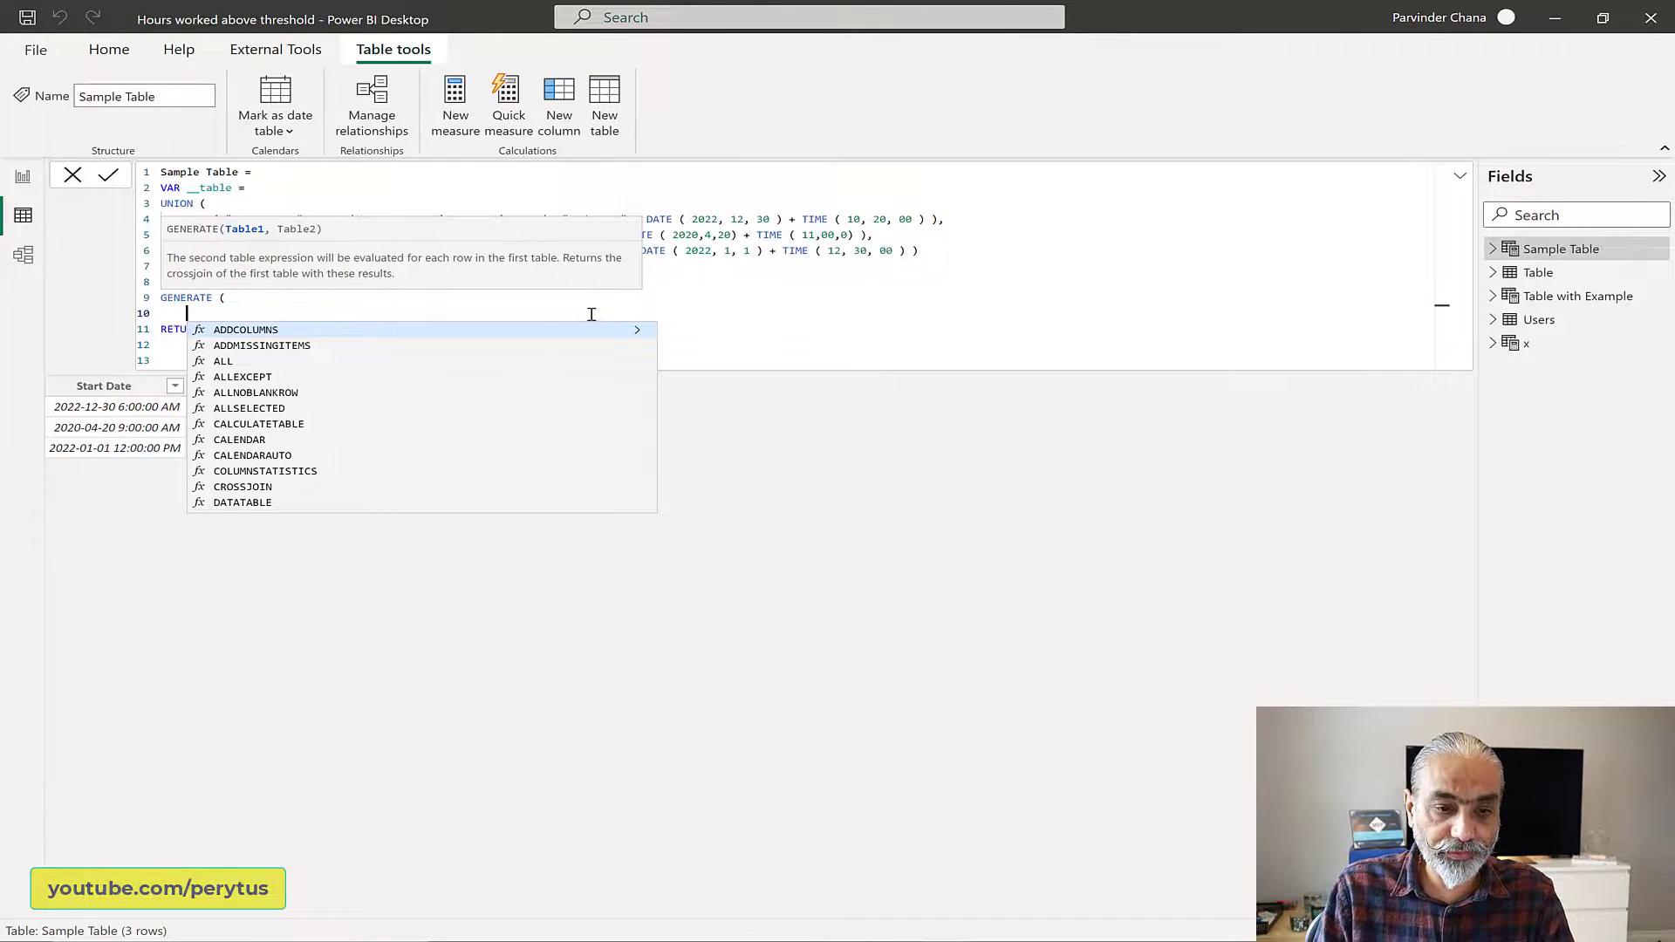
key(Escape)
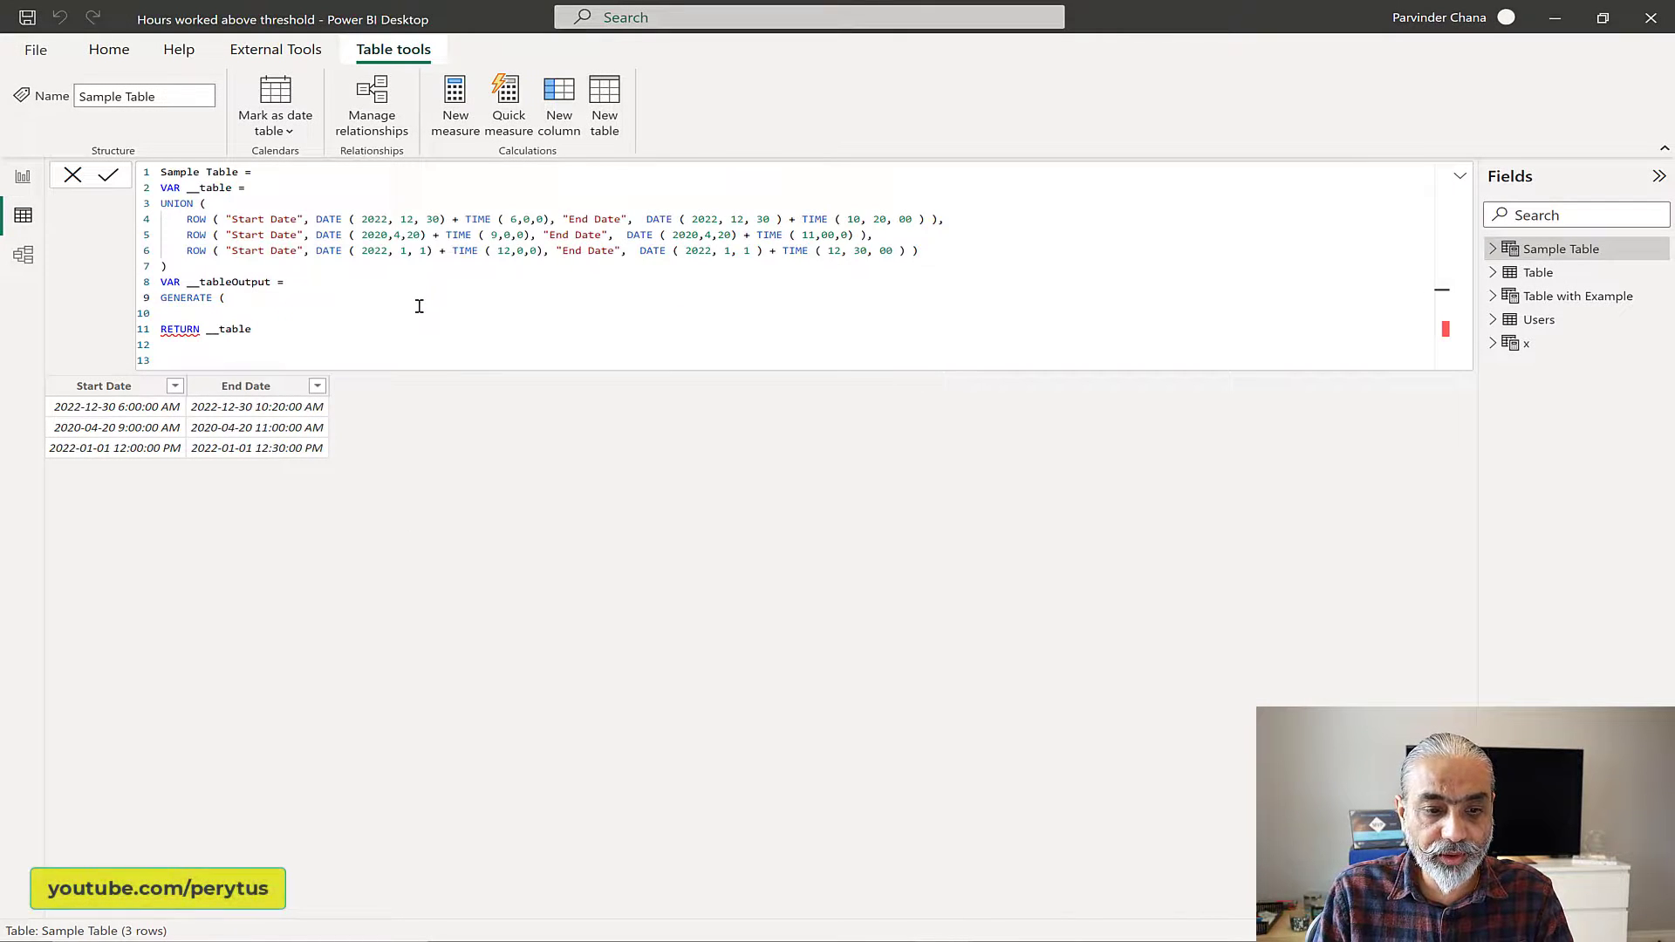
key(Return)
text(__)
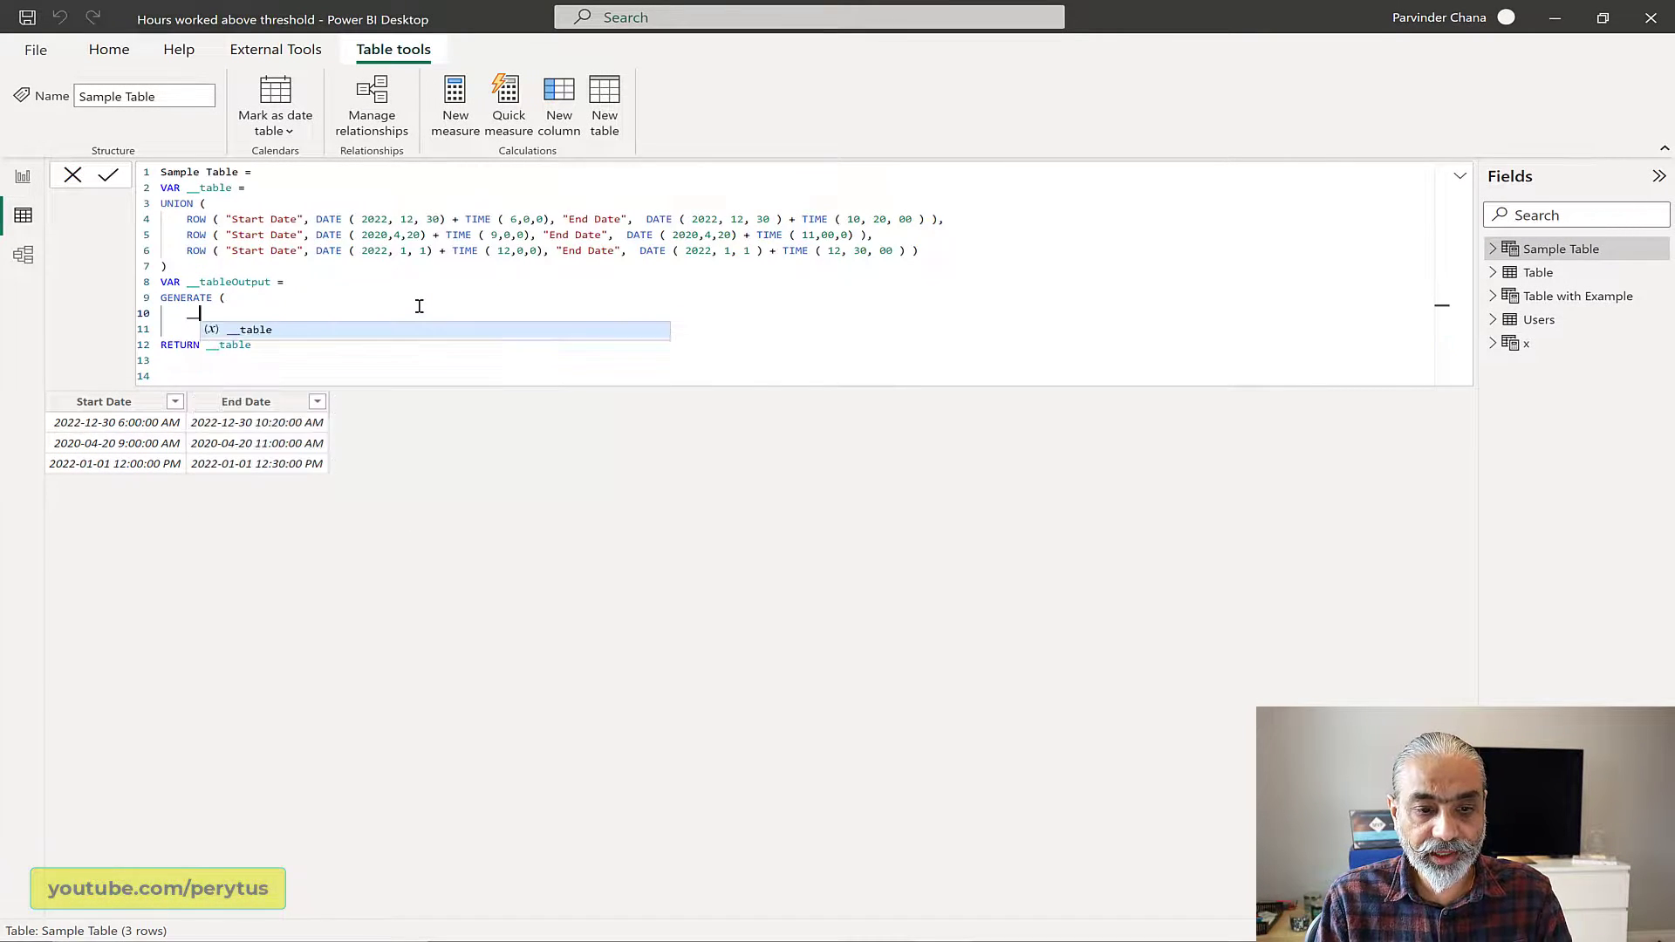
text(table,)
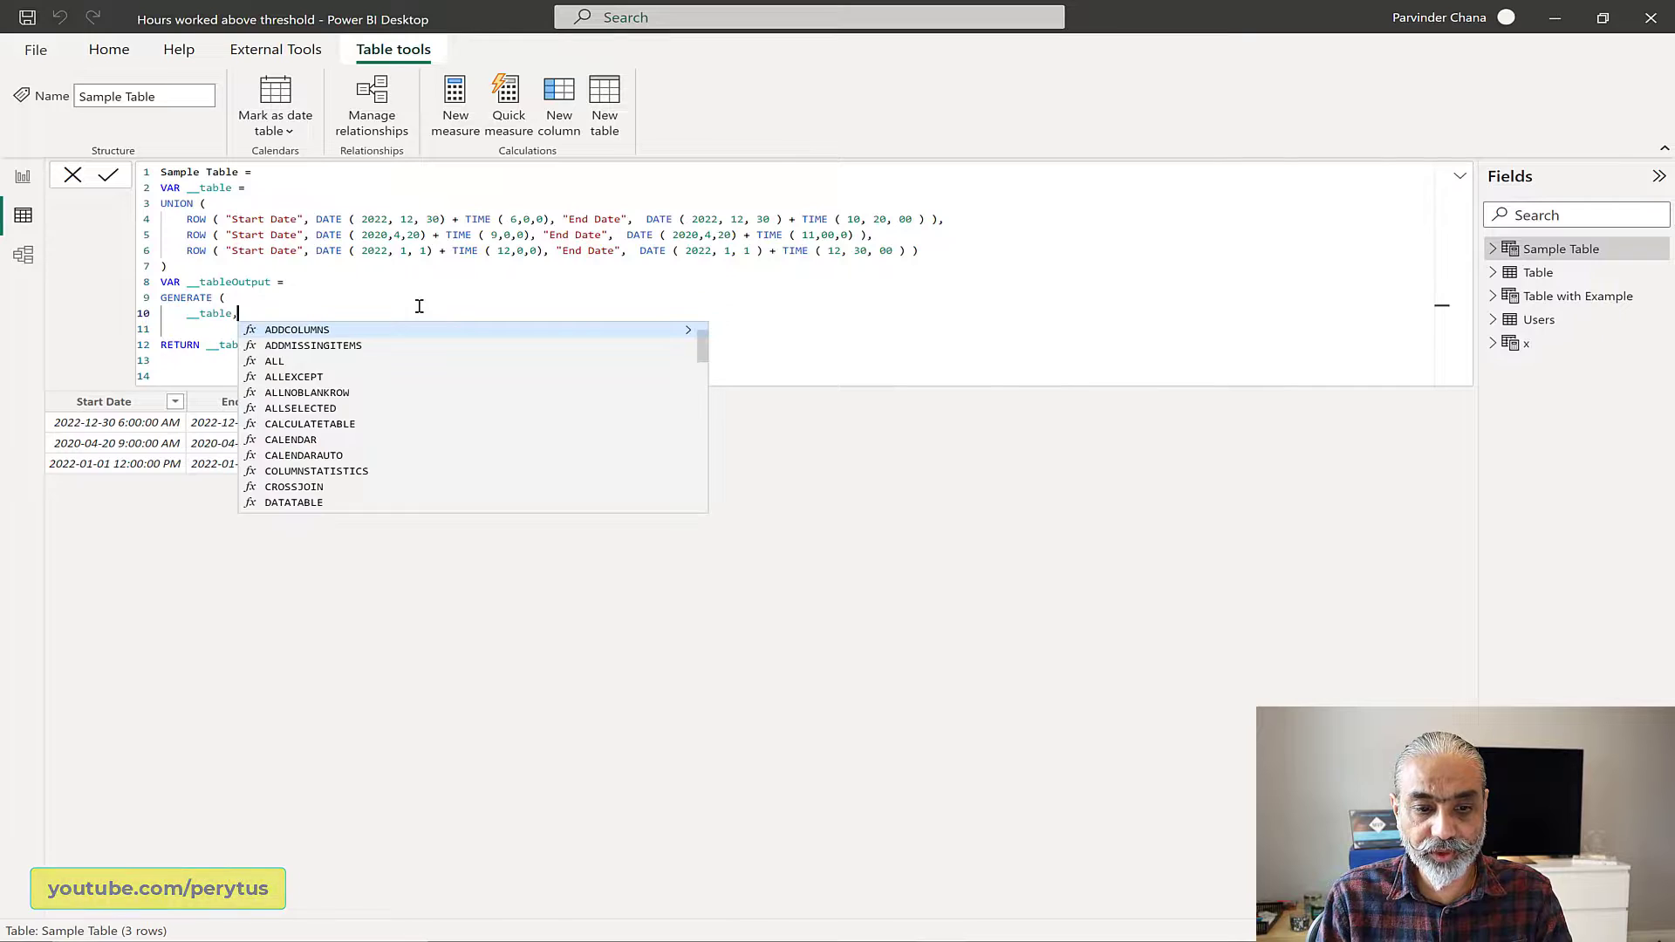
key(Return)
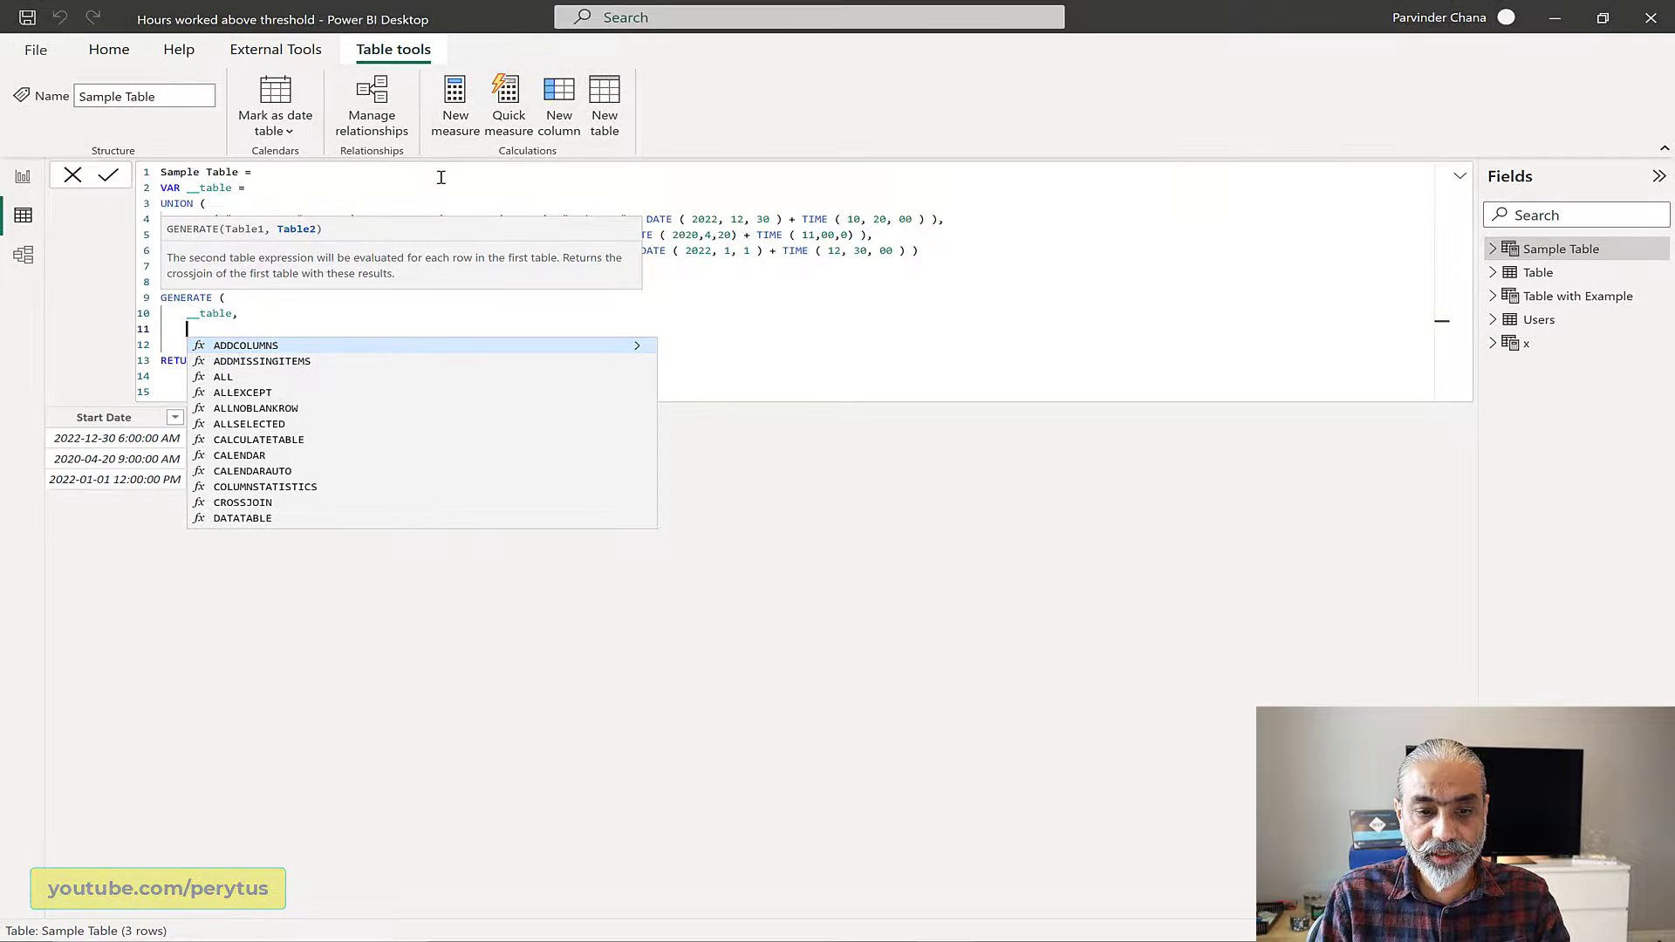
Step: Define a __startDate variable equal to [Start Date] inside GENERATE, below the __table argument
click(231, 337)
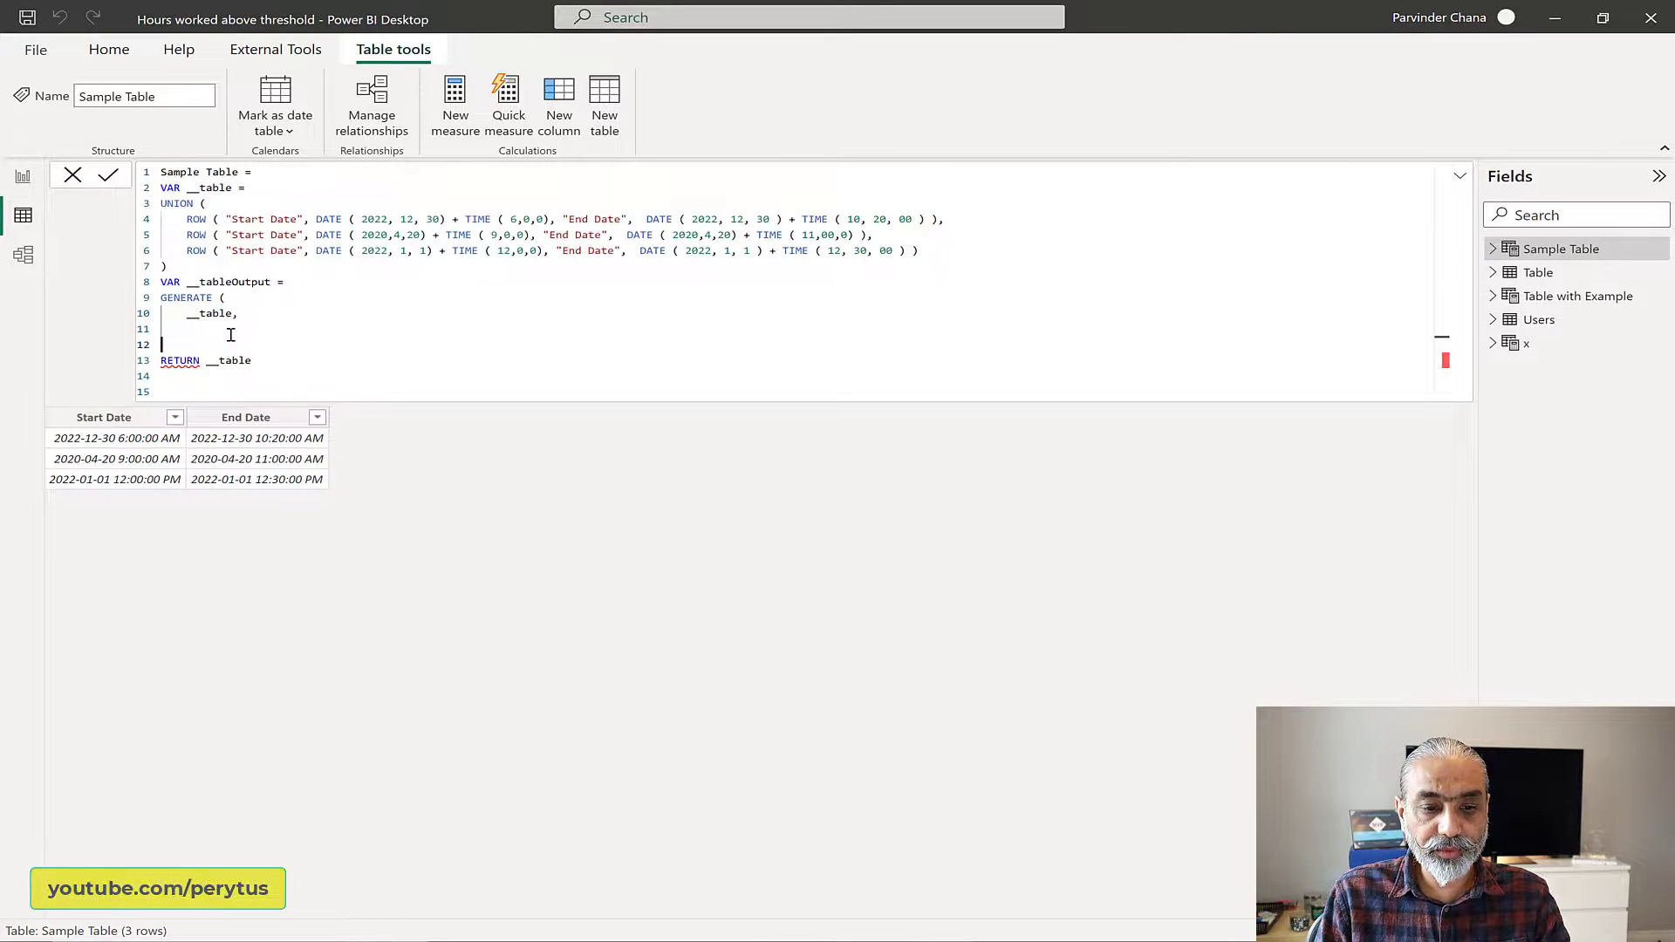
click(232, 328)
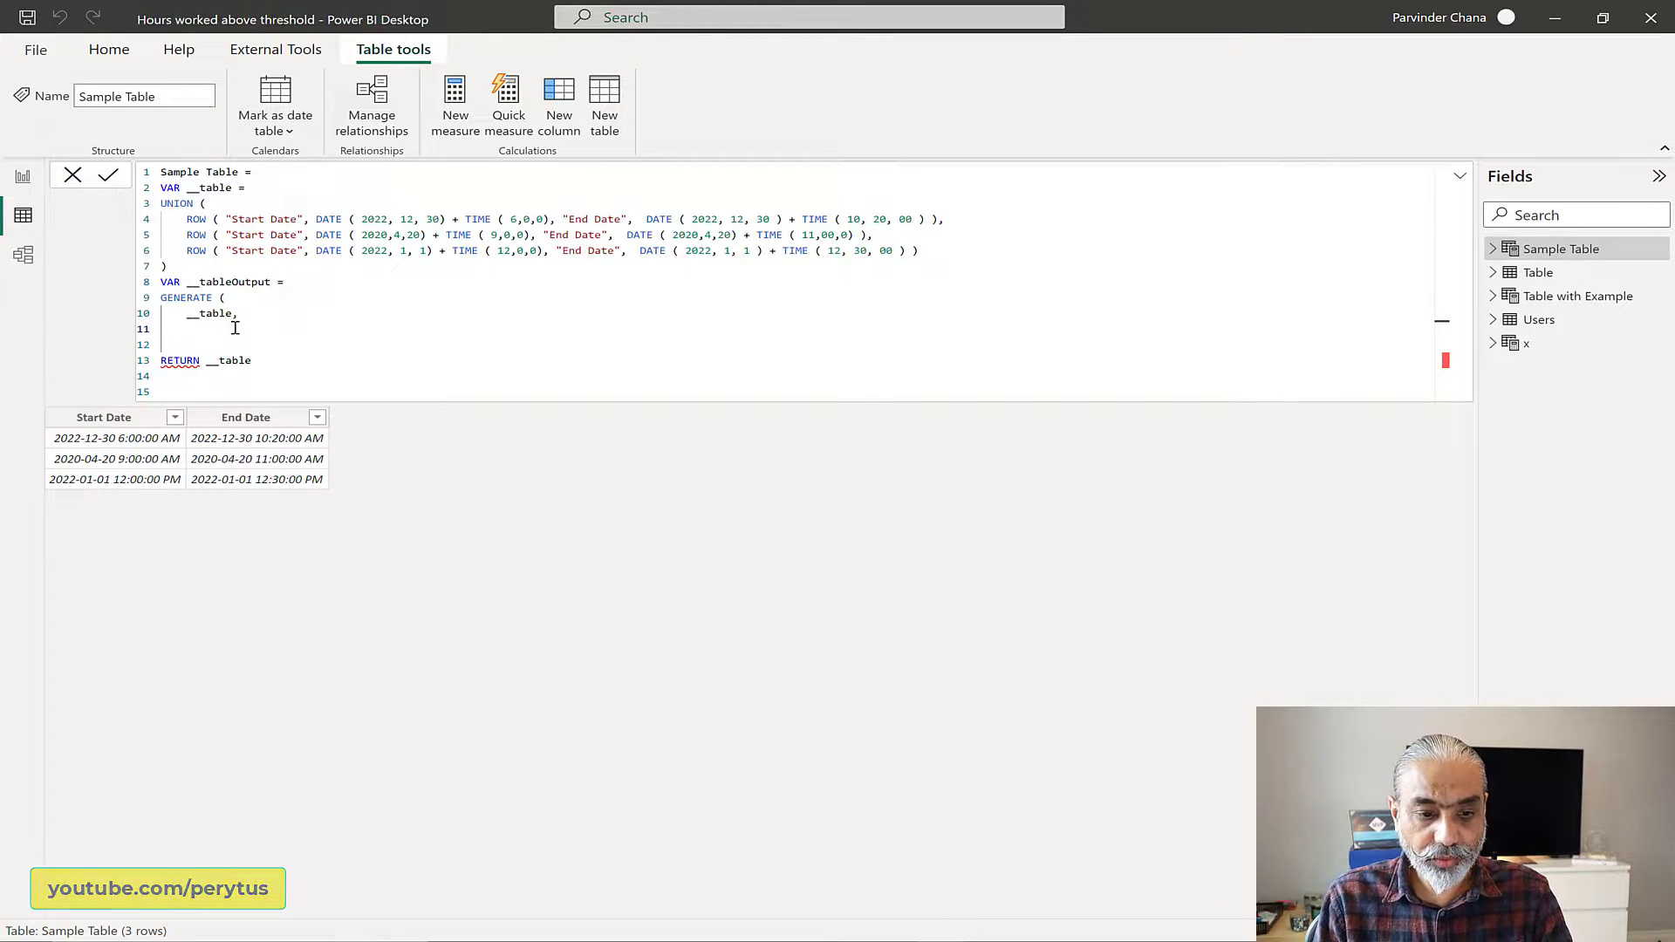
text(__)
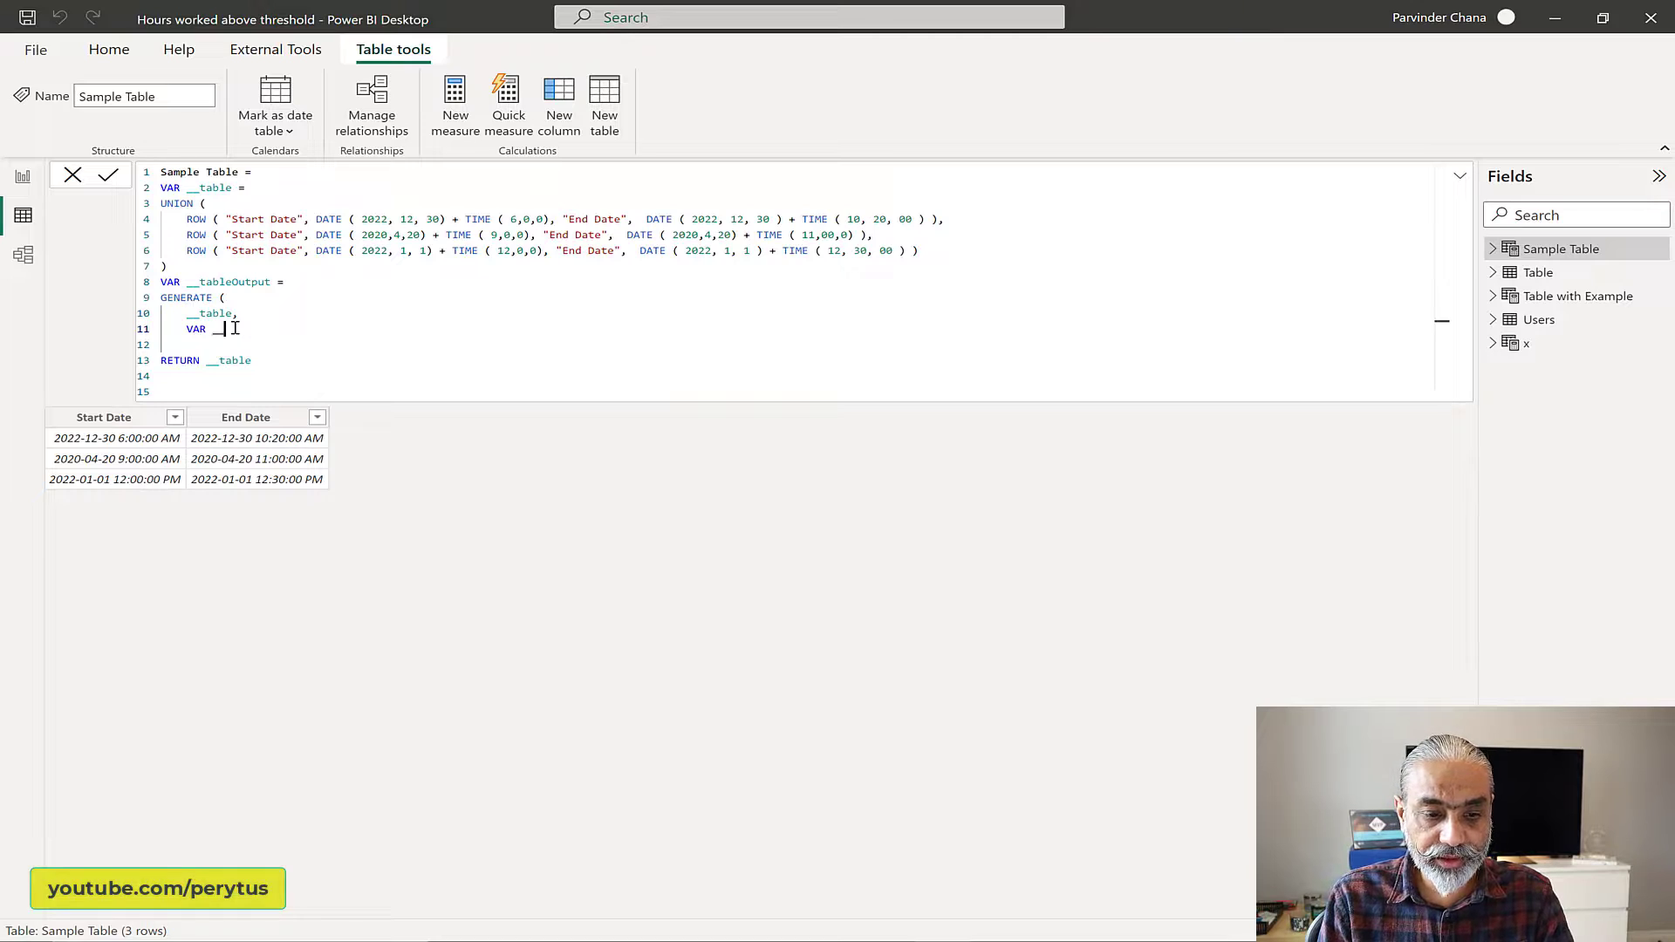
text(startDate = )
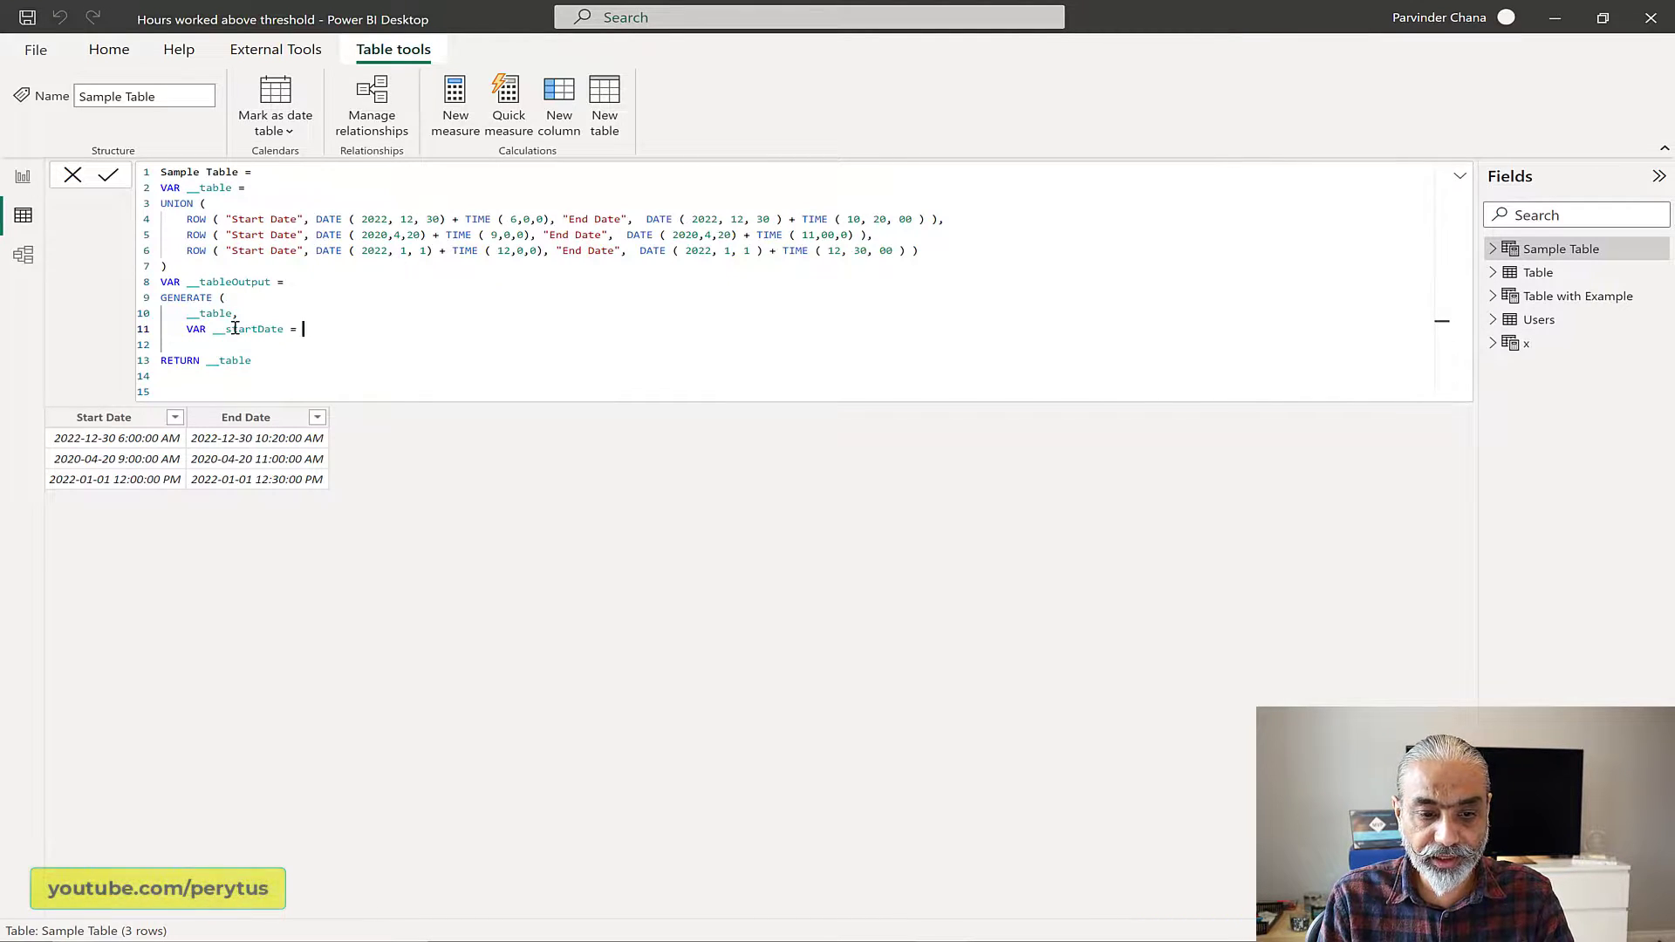
text([)
text(Start)
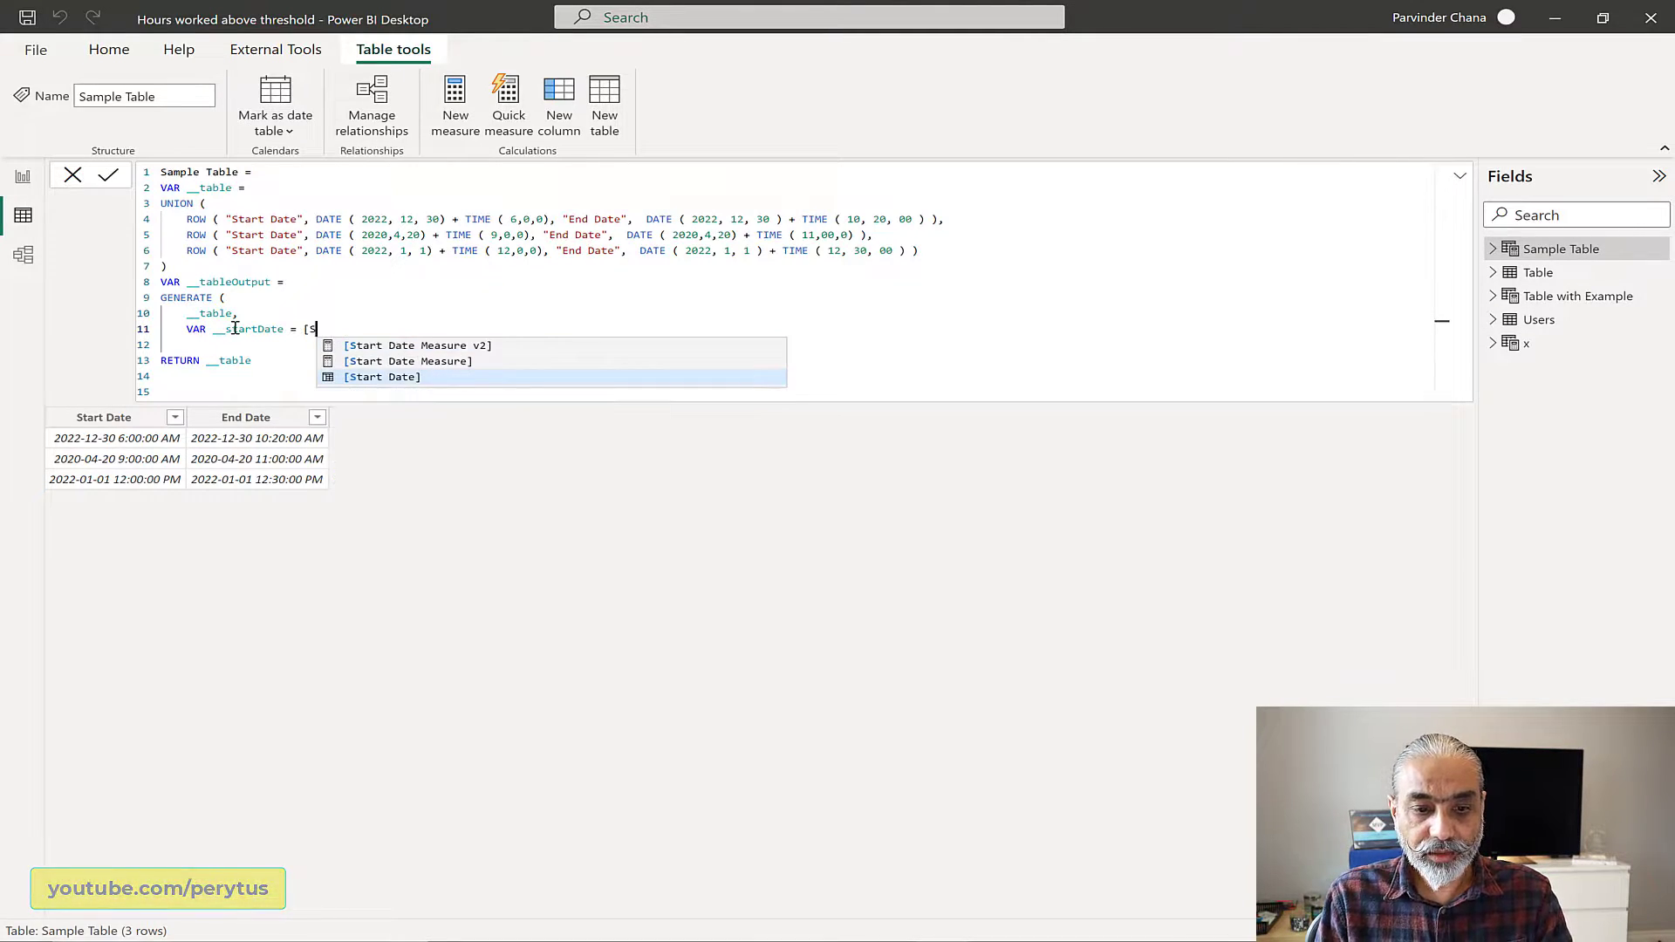
key(Tab)
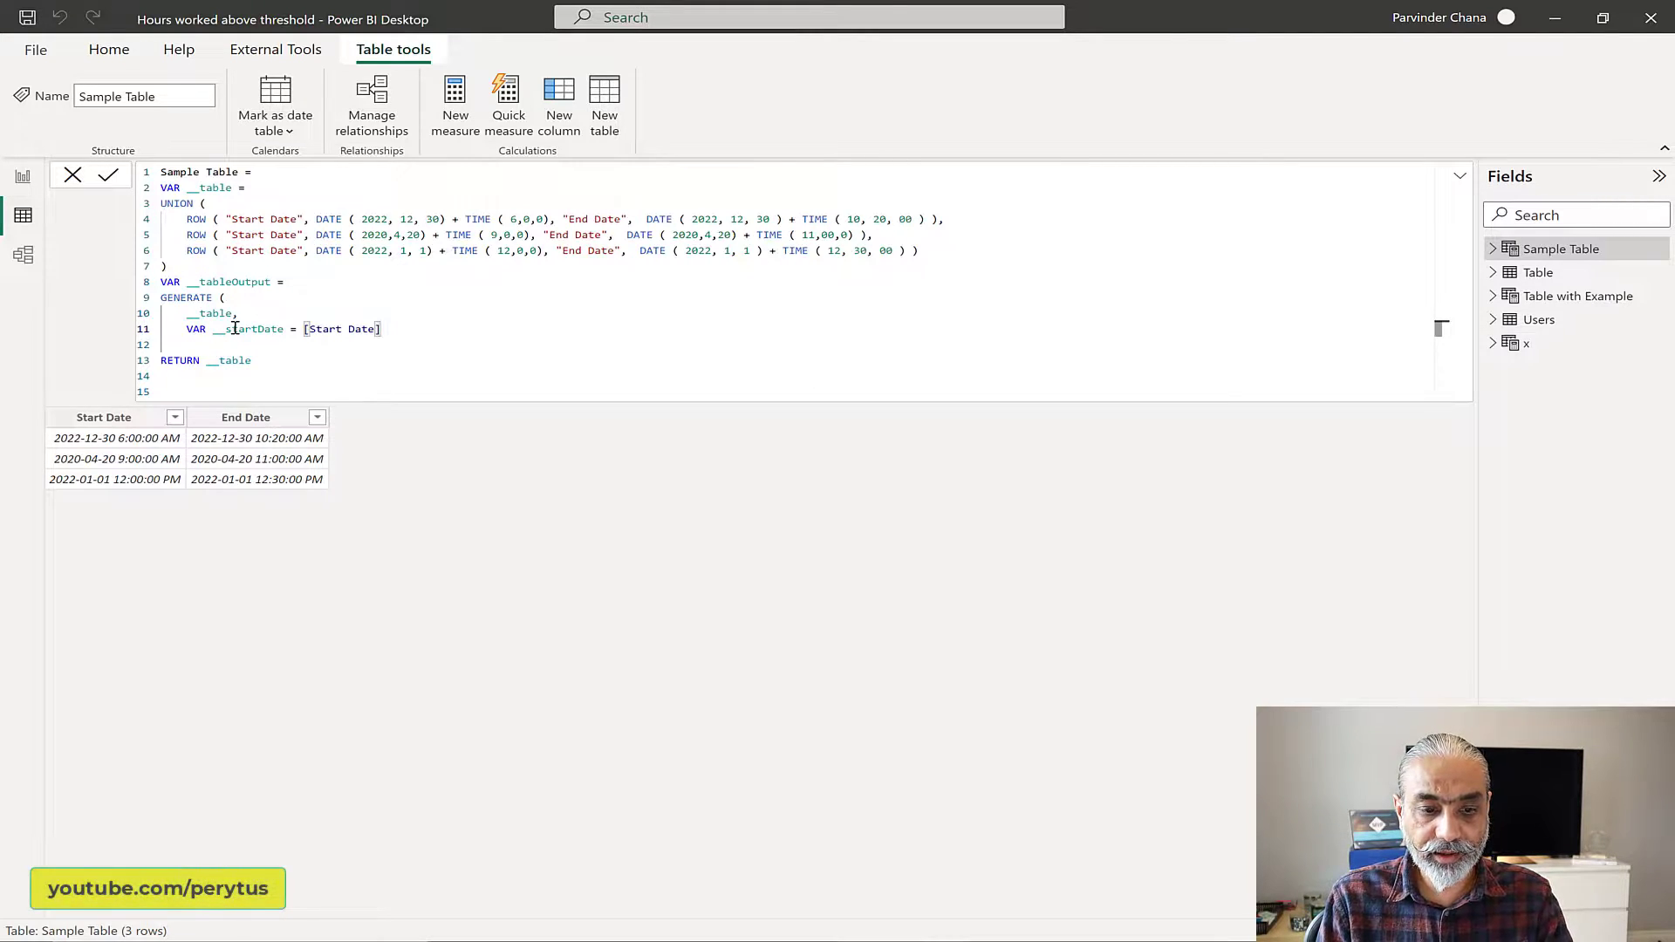
Step: Declare a variable named __endDate on the line below __startDate, without a value
key(Return)
text(VAR __endDa)
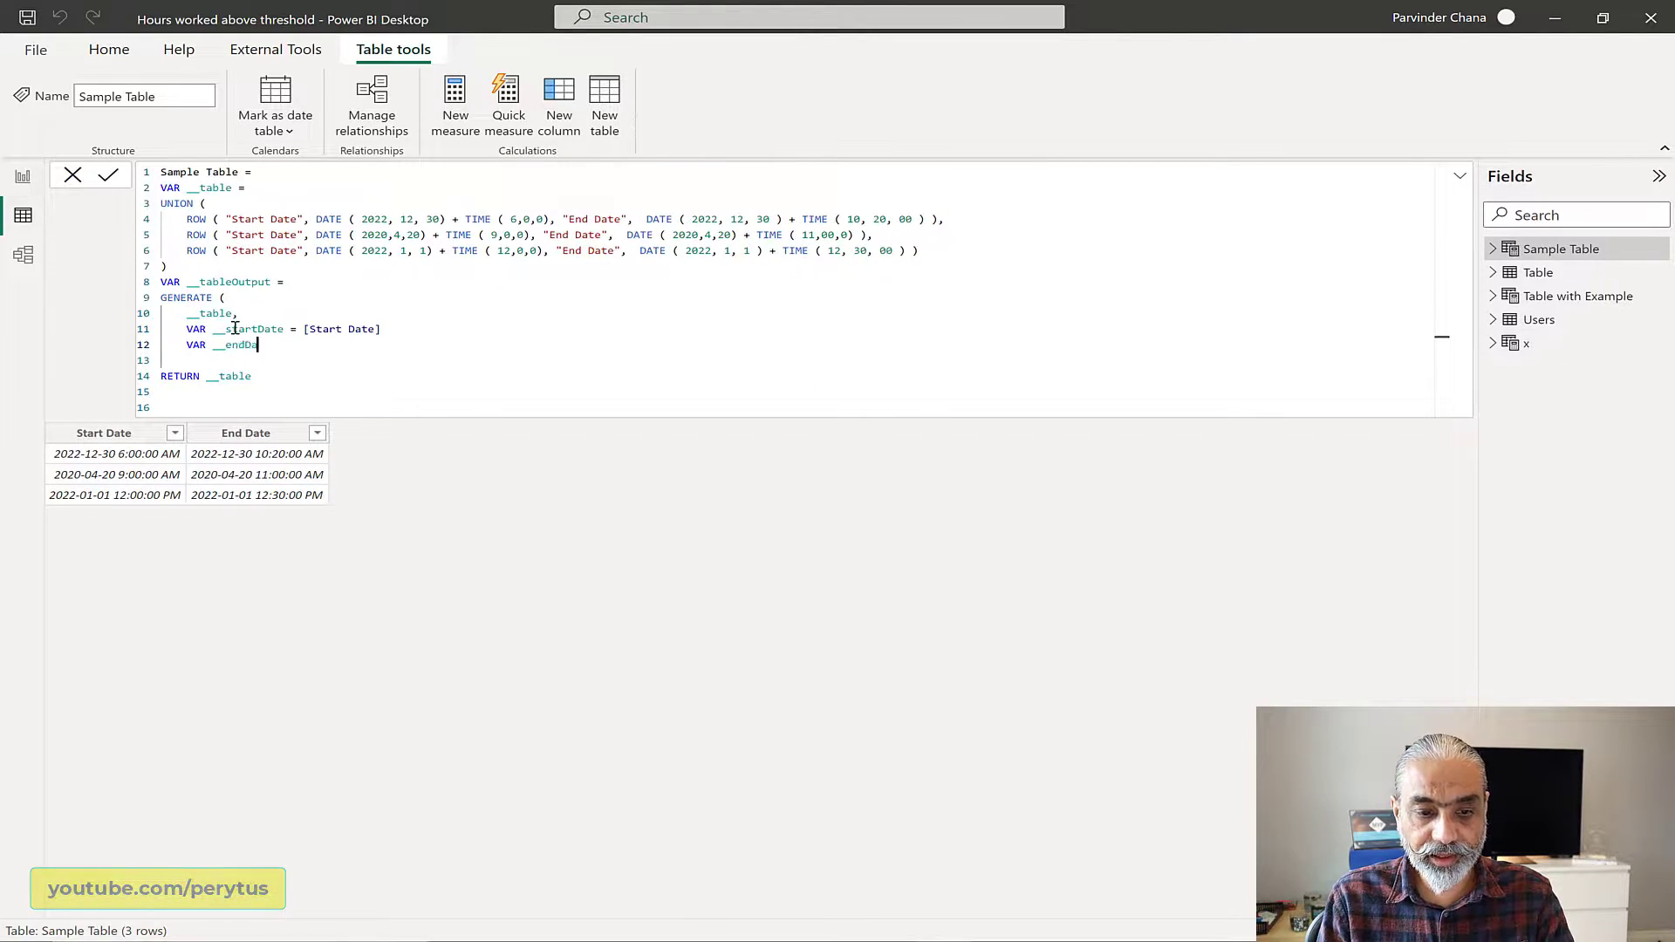
text(te)
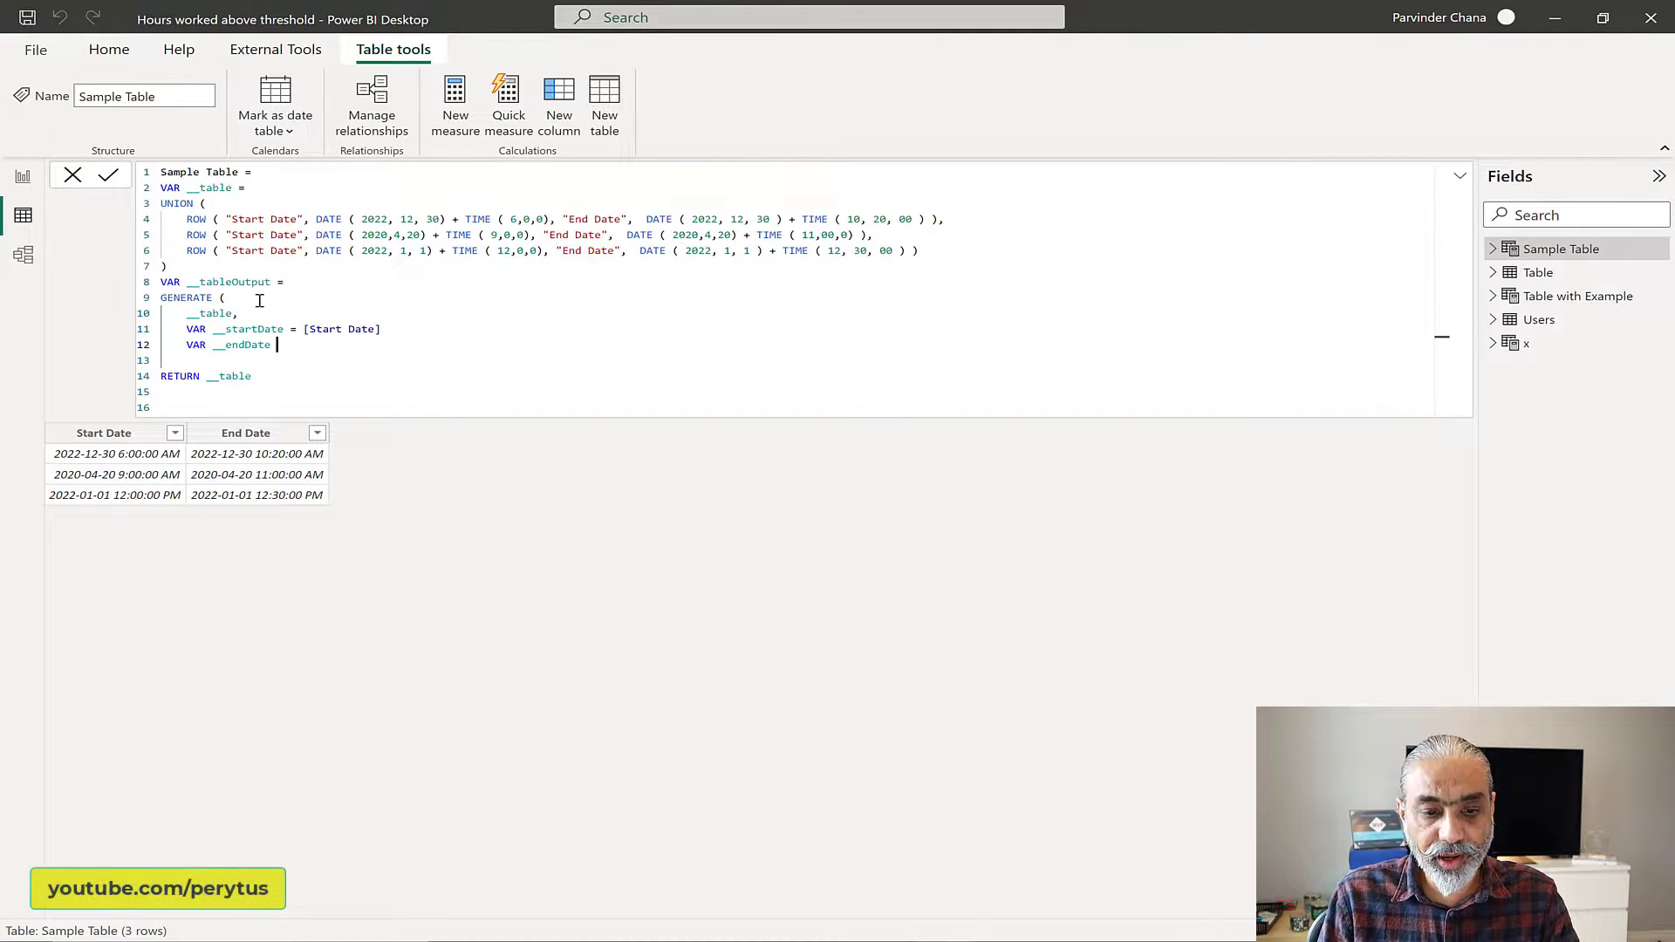
Step: Insert the comment "//will execute for each row in the table" above the __startDate variable, separated from __table by a blank line
click(264, 316)
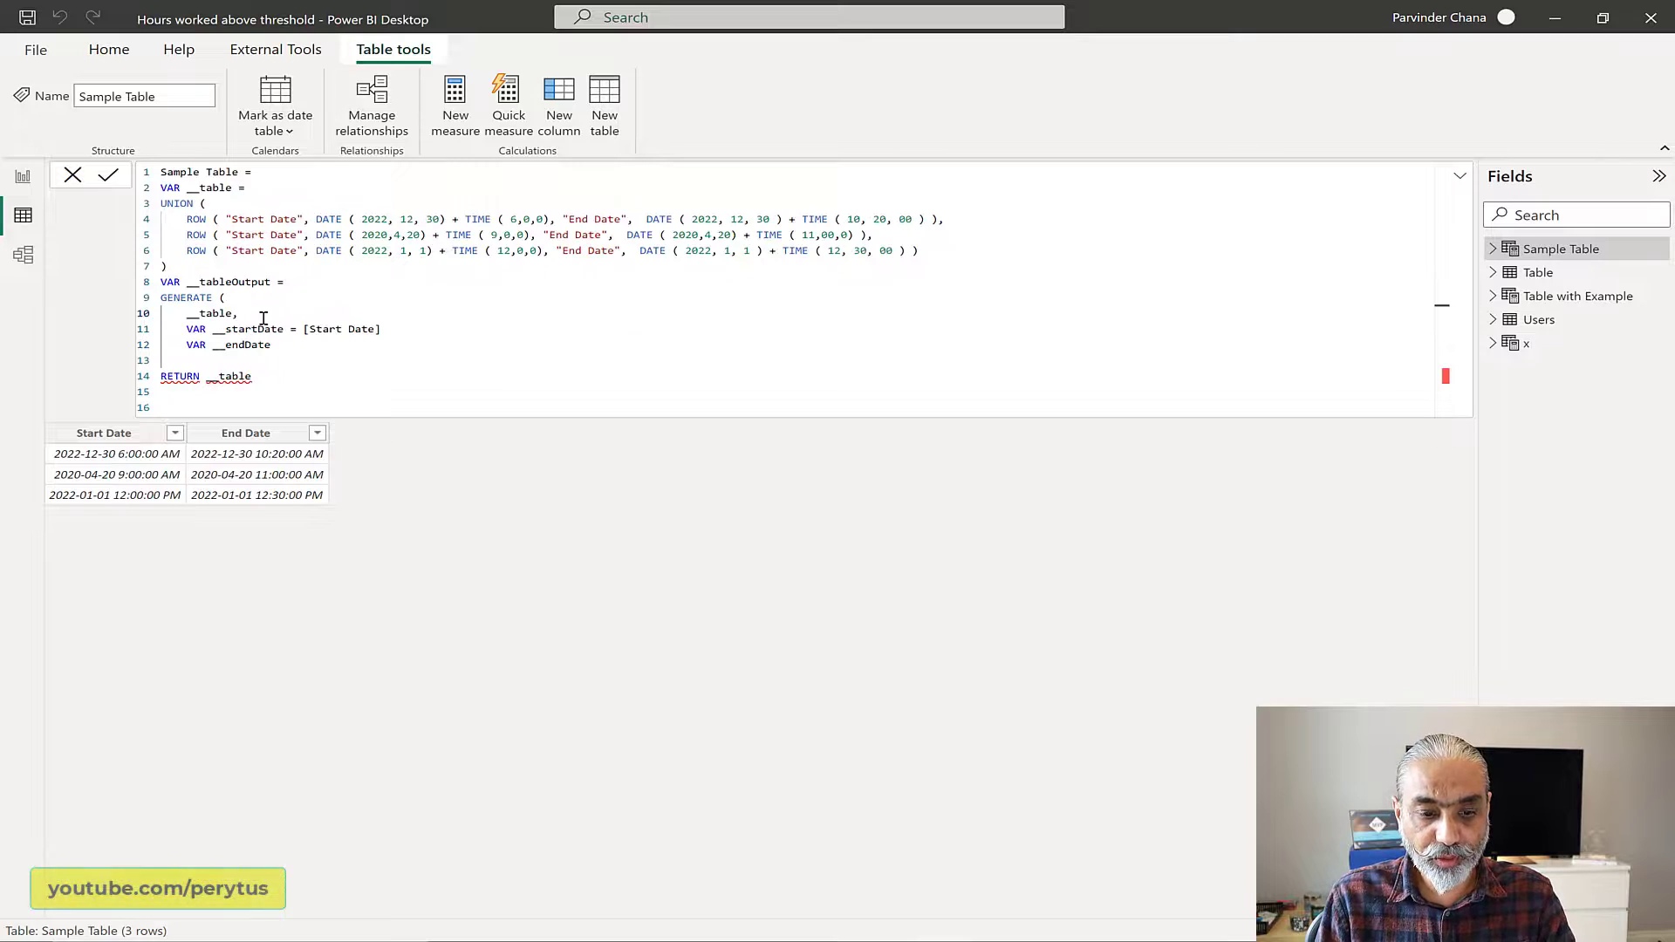
key(Return)
key(Return)
text(//)
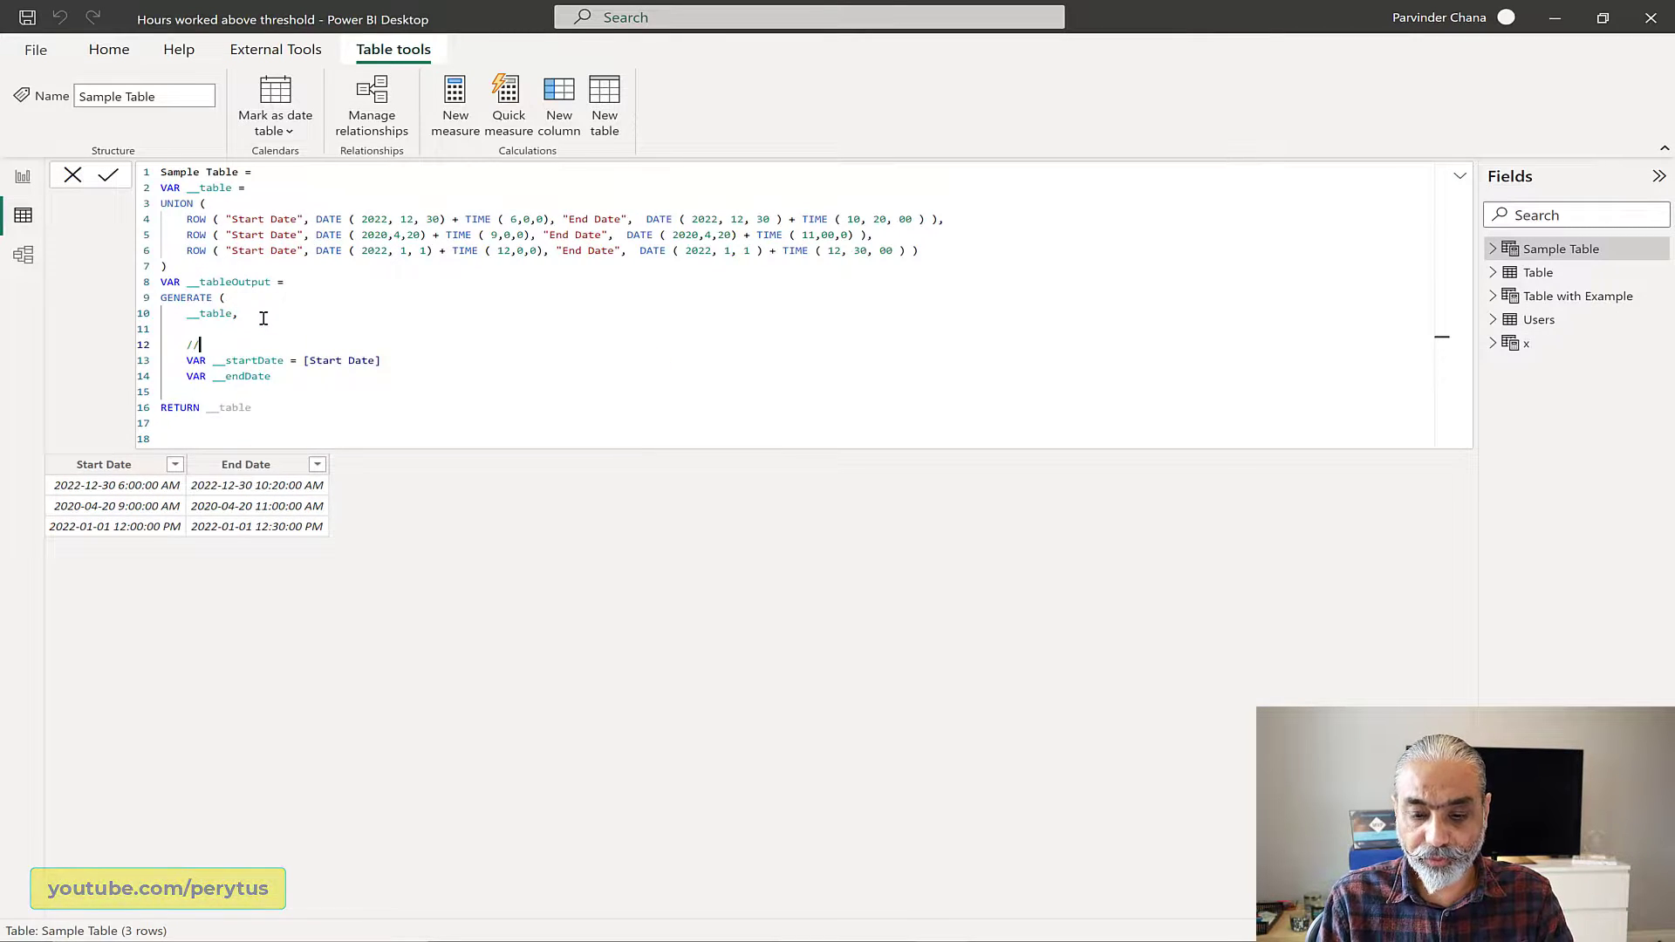
text(will execut)
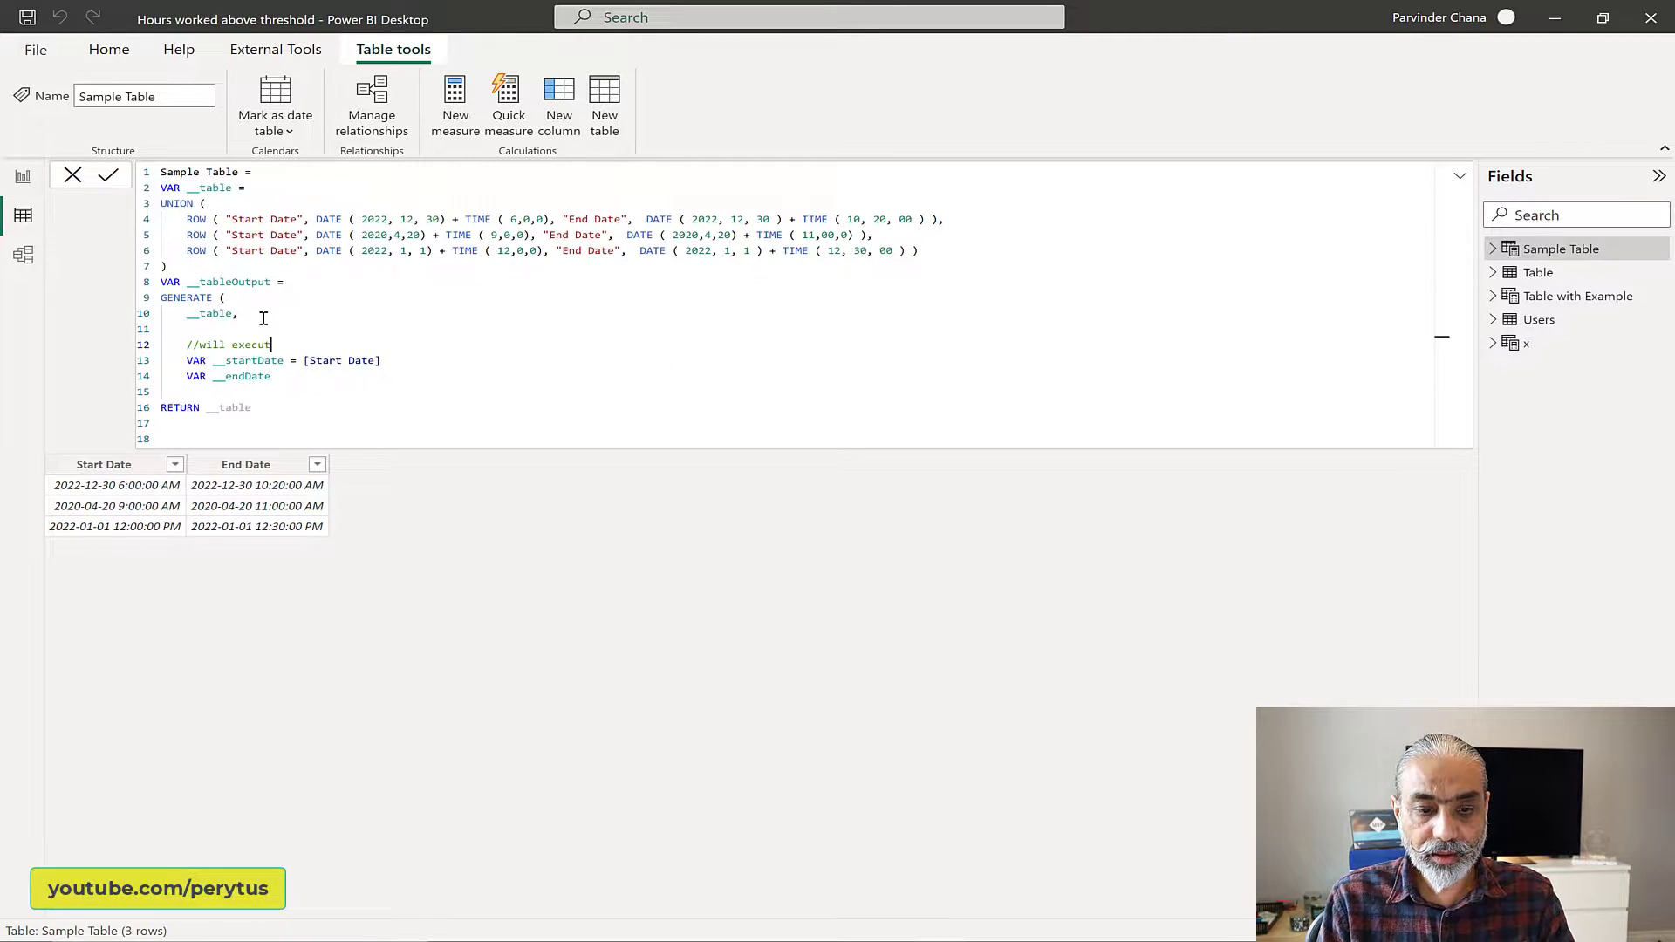
text(e for each r)
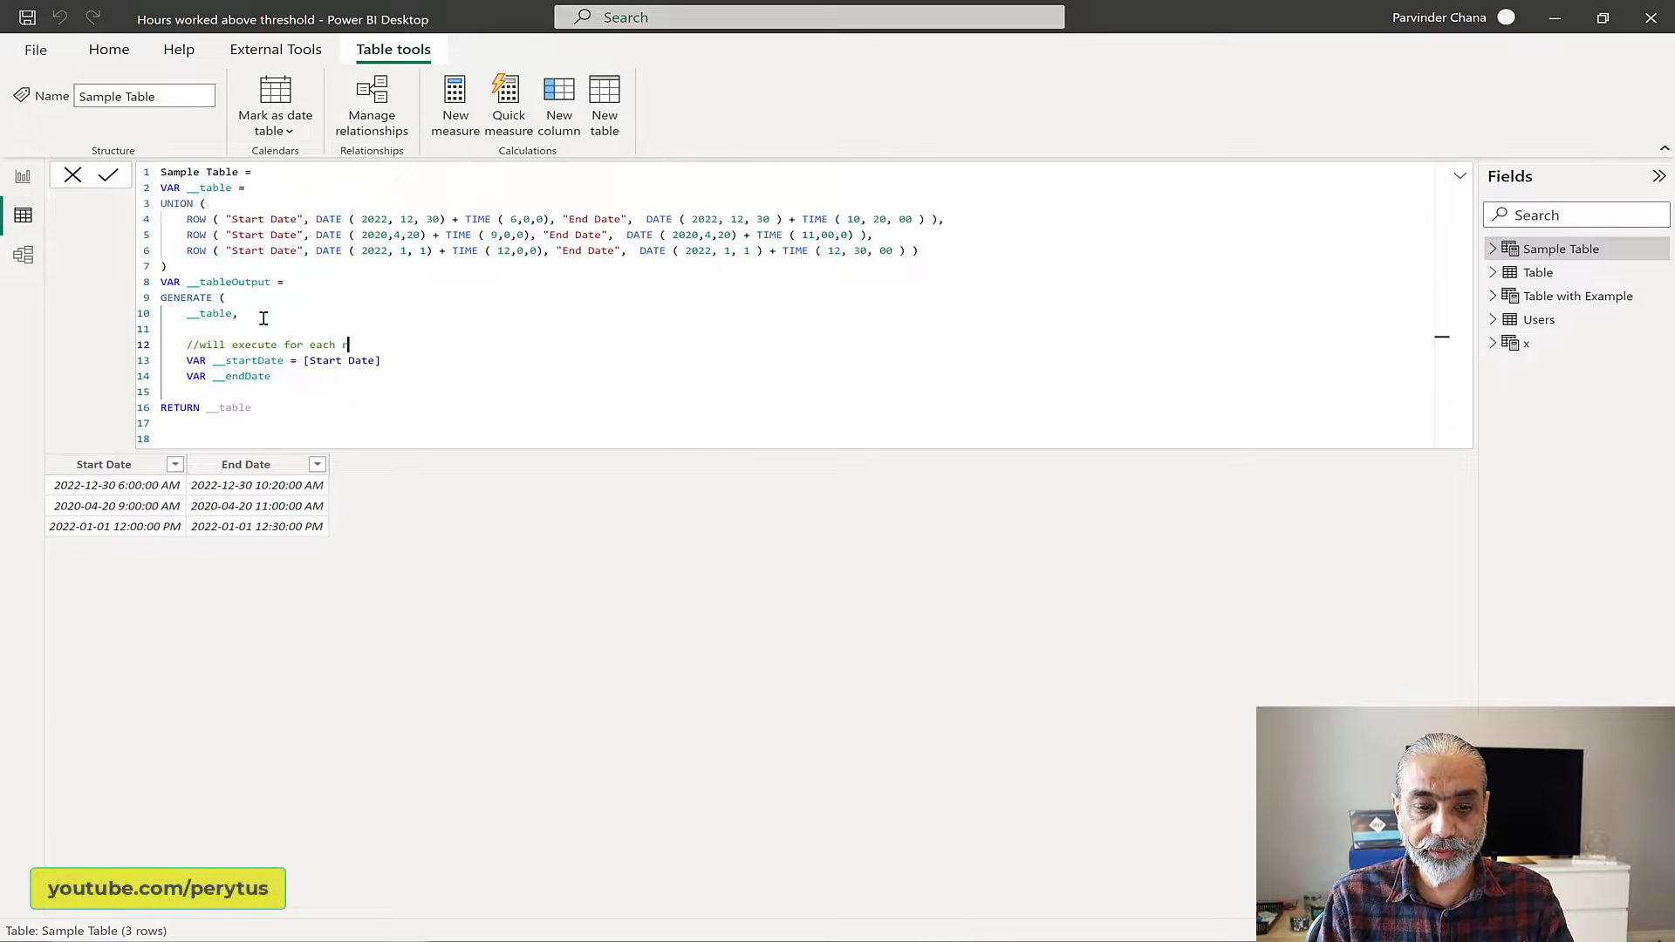
text(ow in the table)
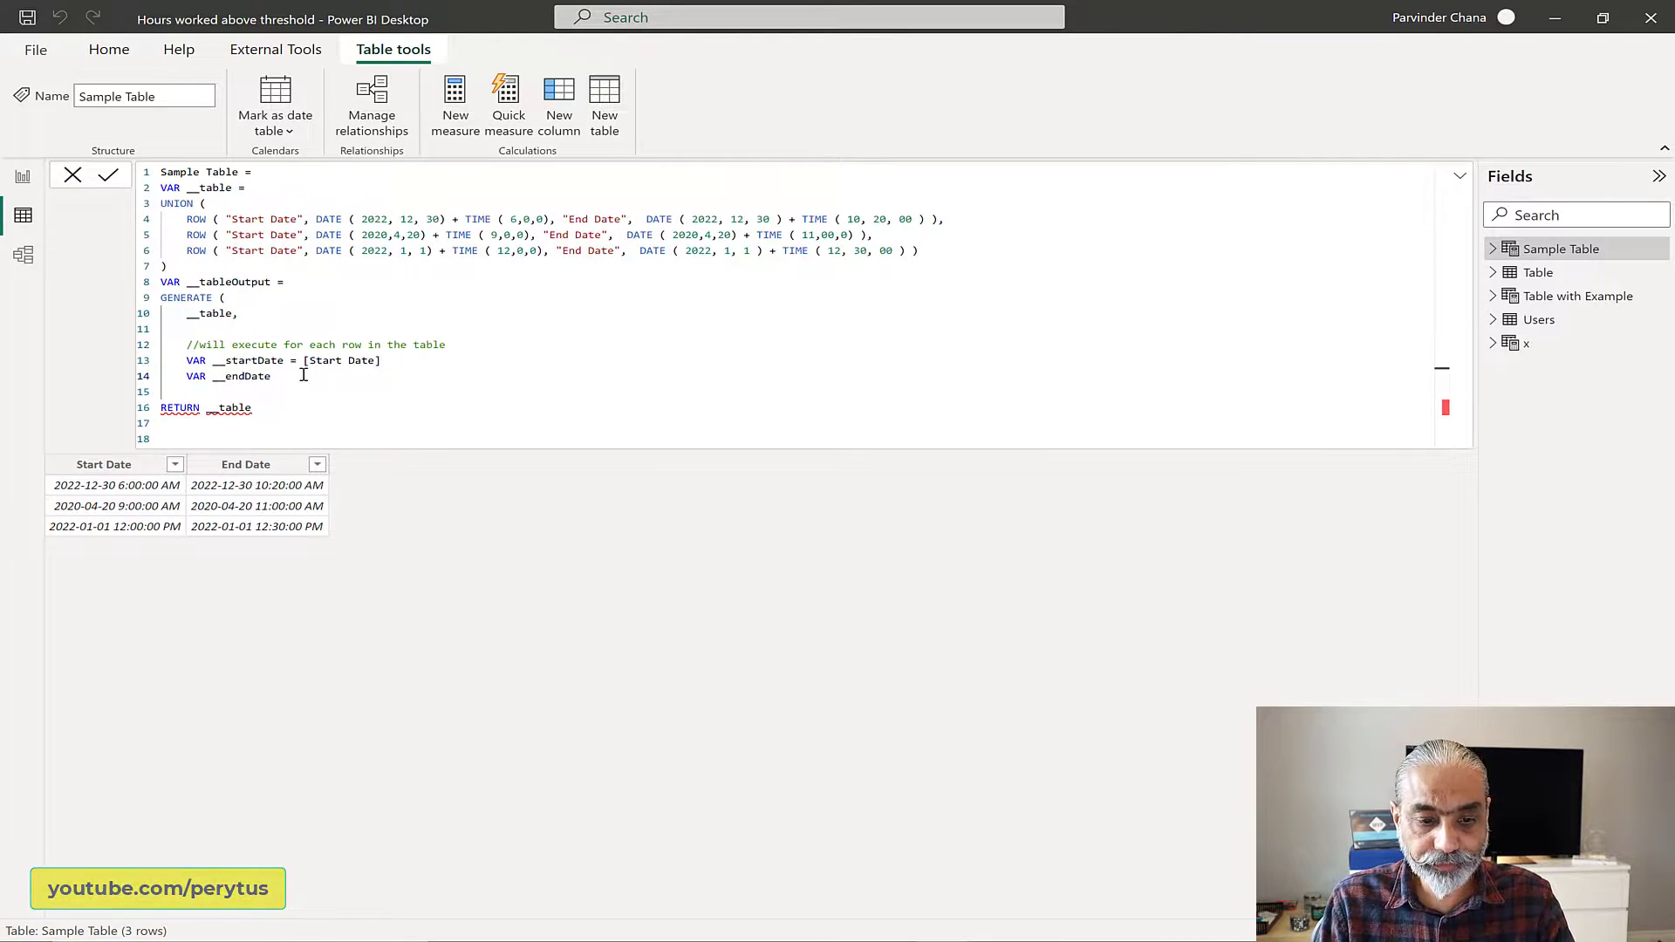
text( = [)
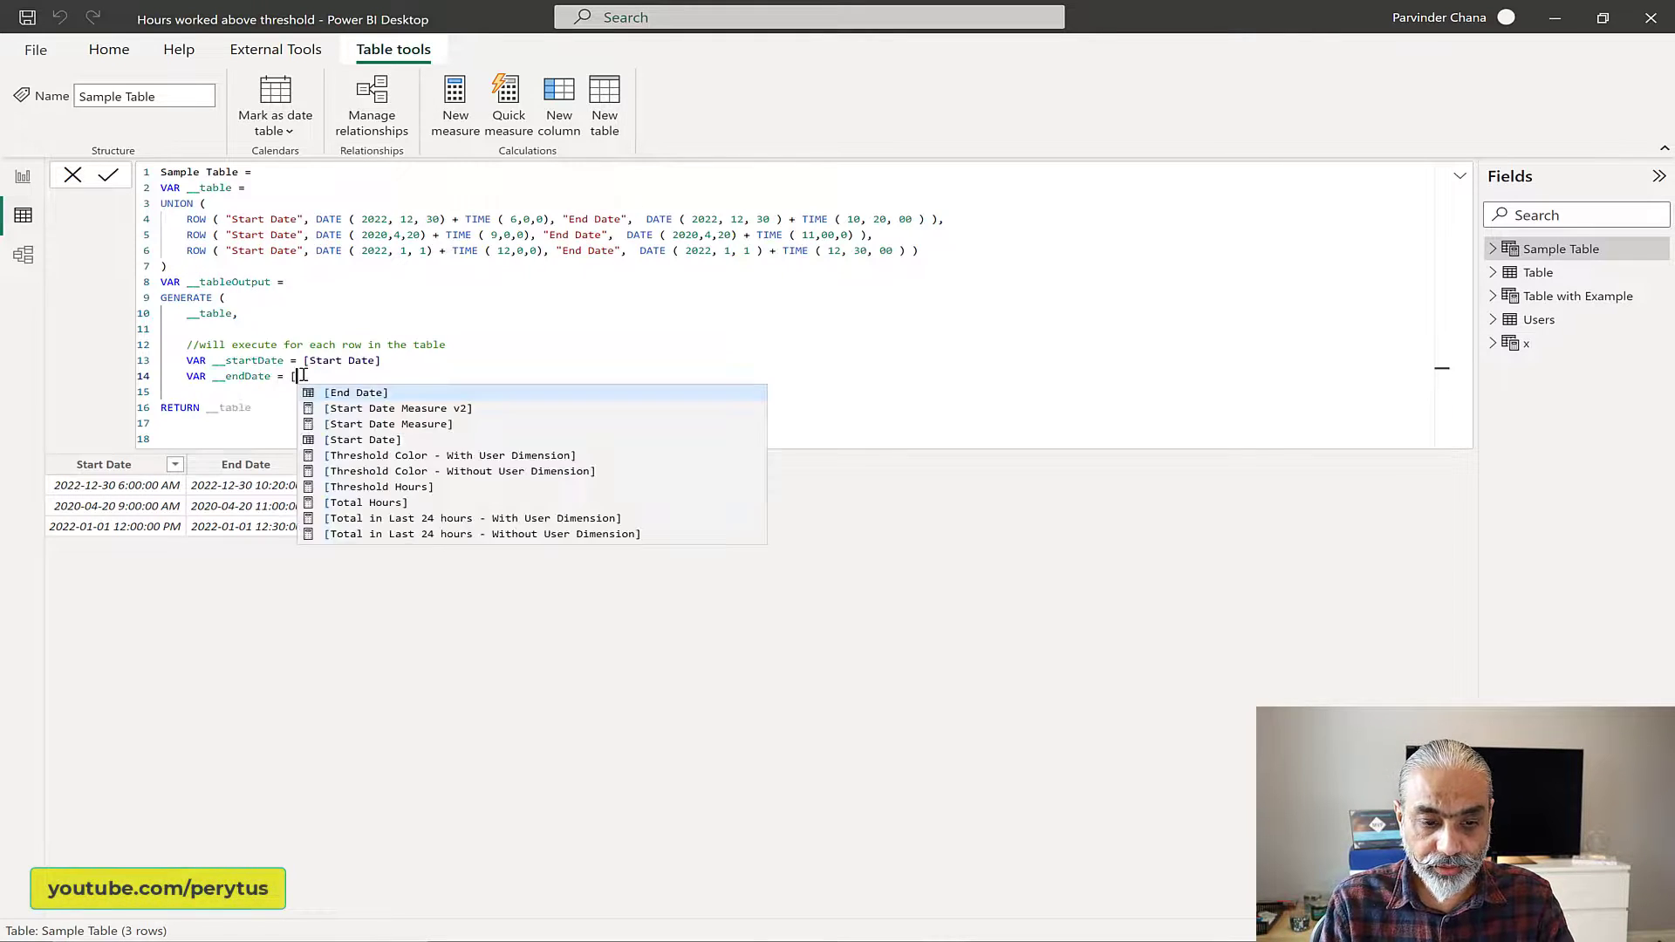
text(End D)
Step: Complete the __endDate variable by assigning it the [End Date] column
key(Tab)
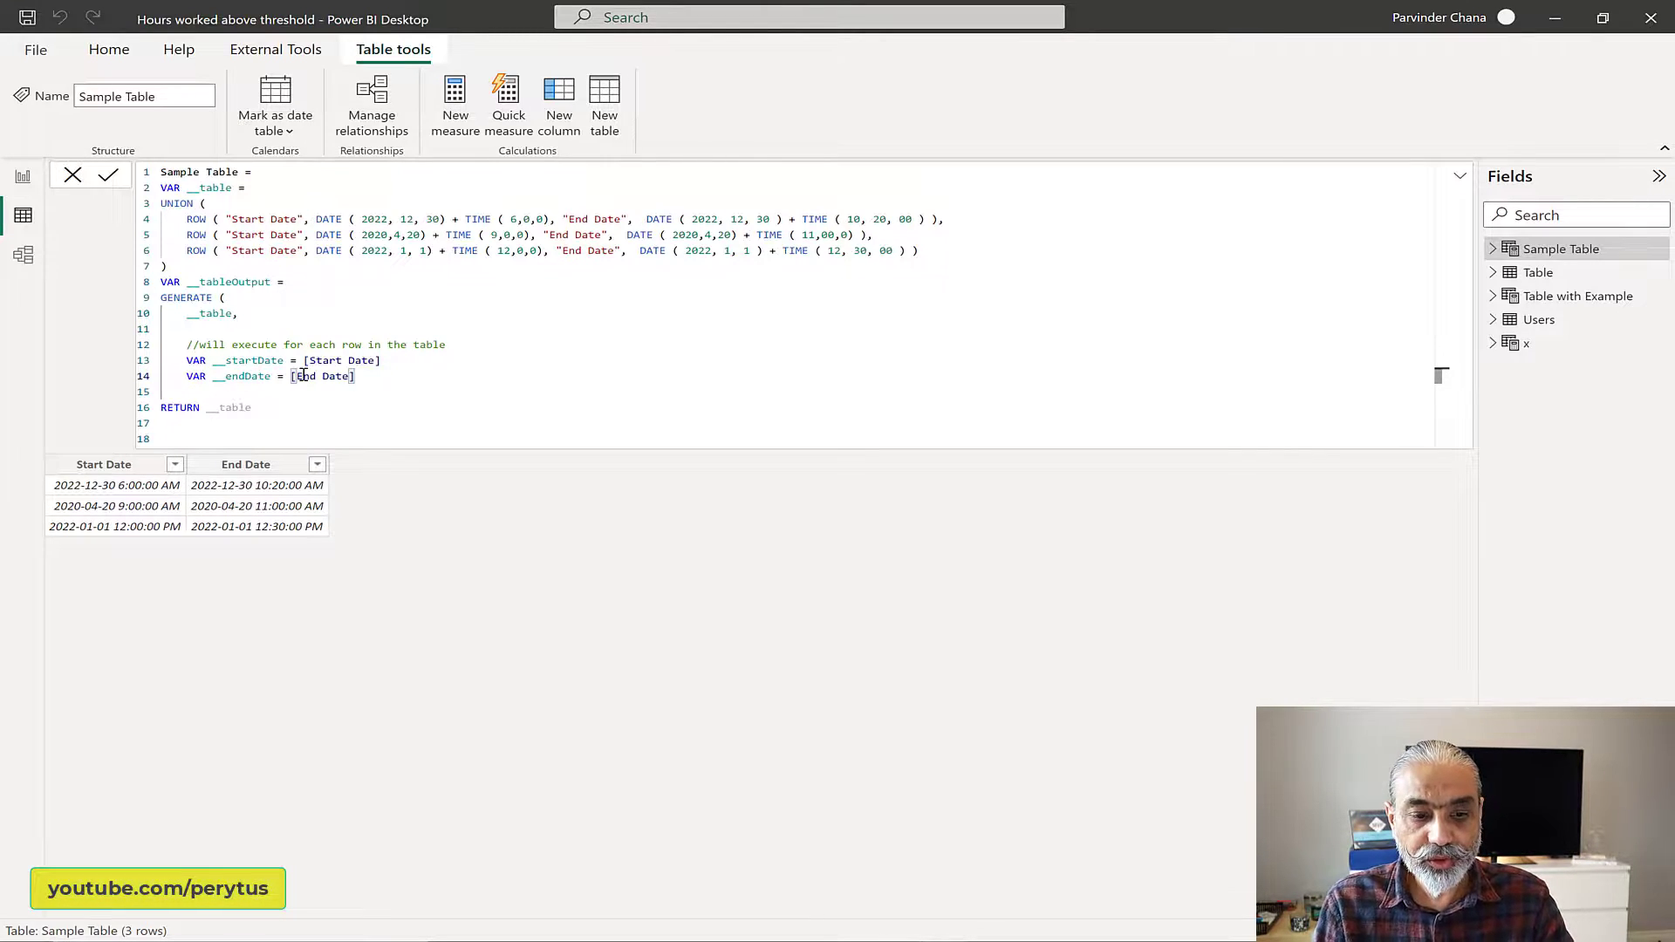
Step: Add a __totalMinutes variable that uses DATEDIFF on __startDate and __endDate with the MINUTE interval
key(Return)
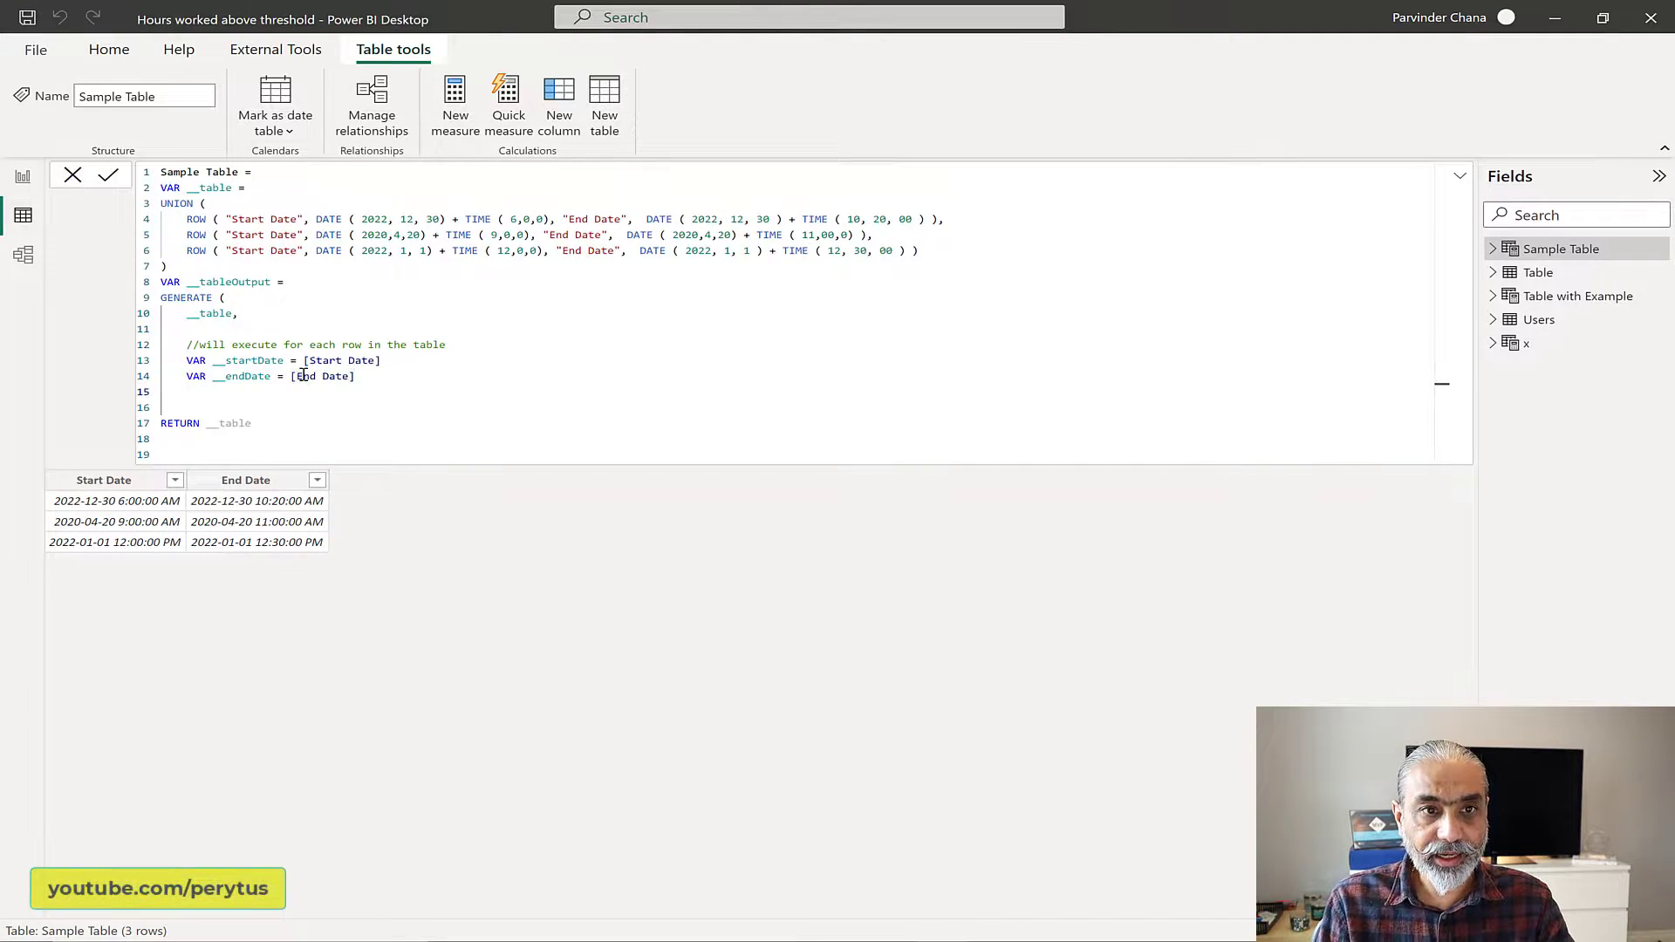
text(VAR __)
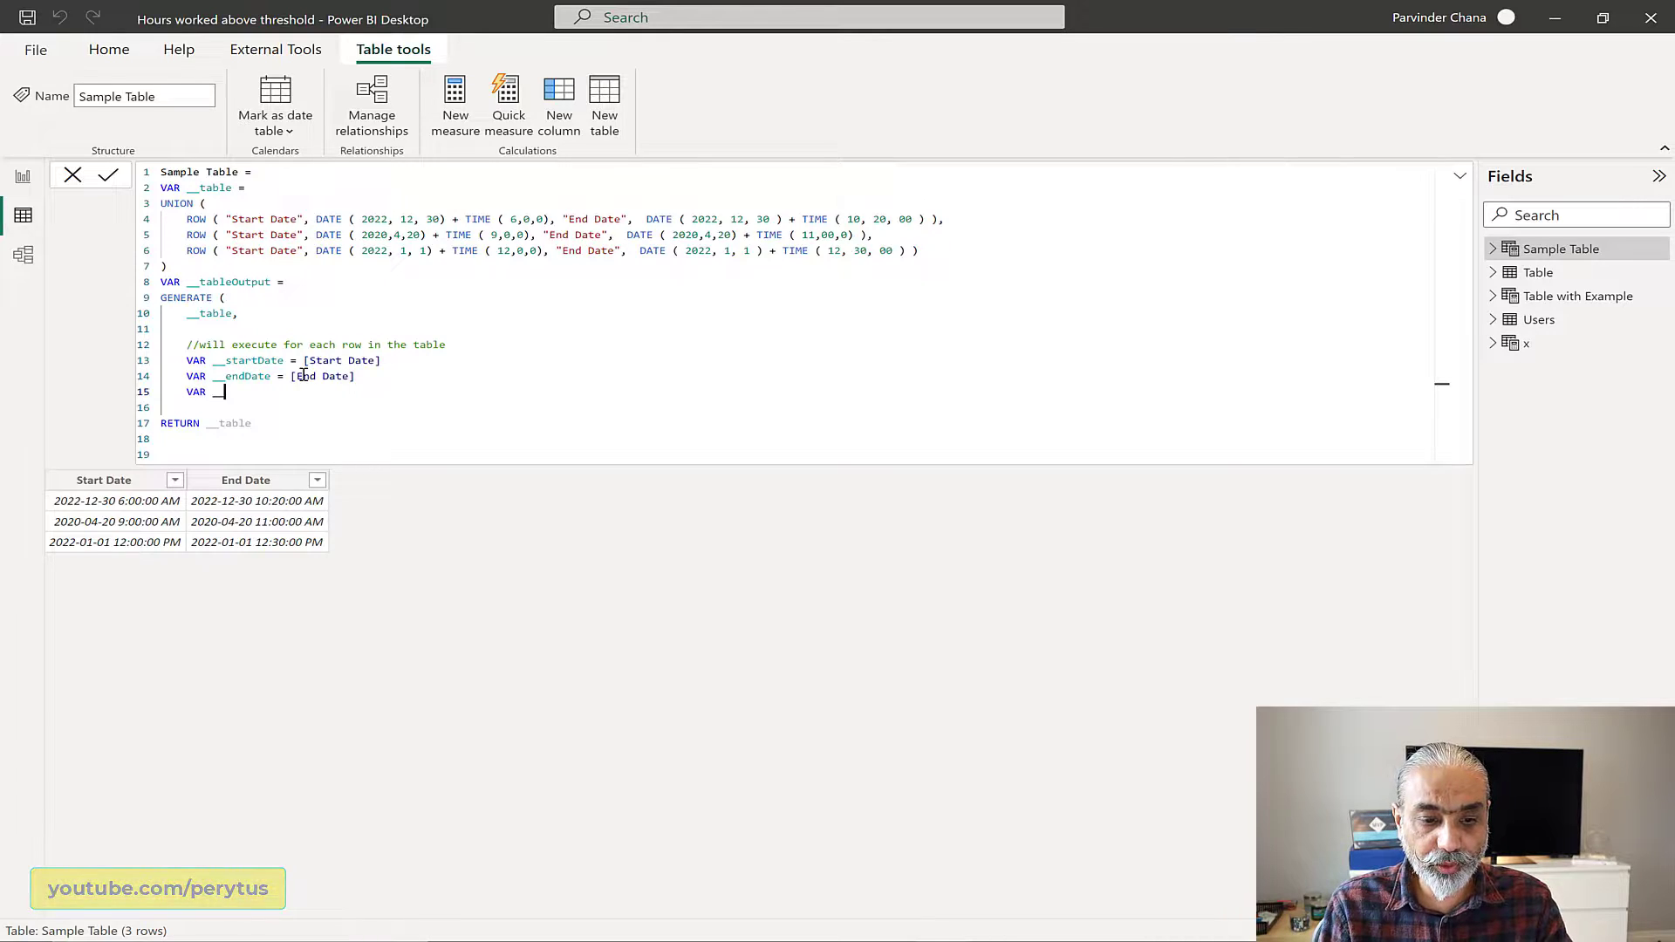
text(totalMinutes = )
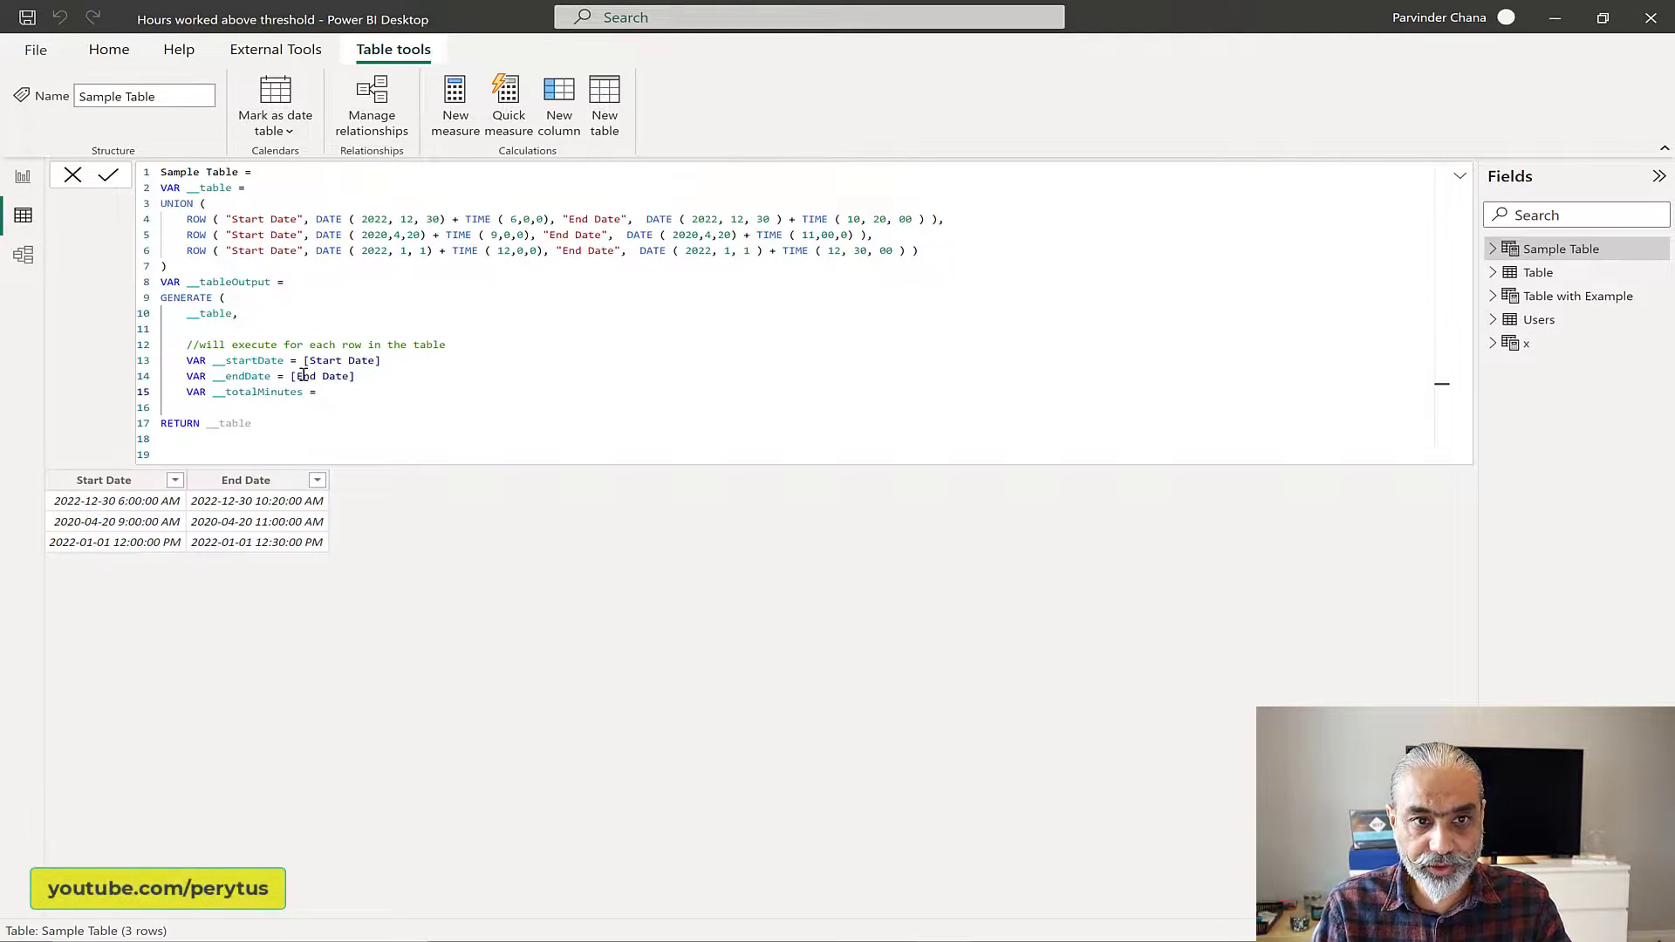
text(DATEDIFF ( )
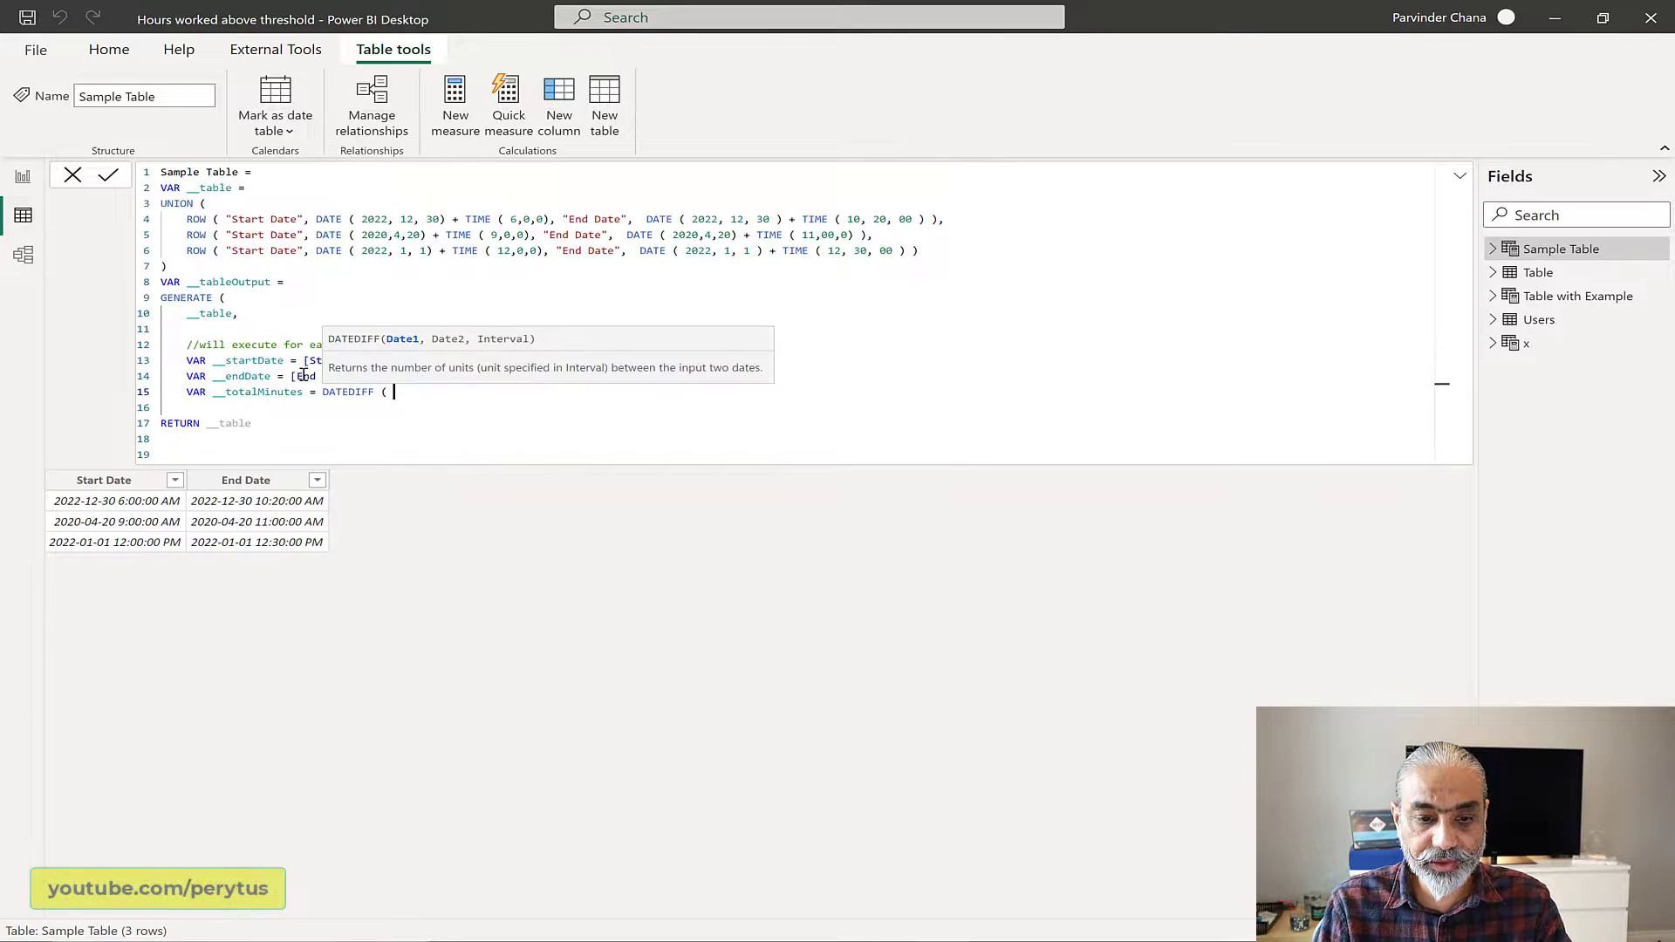
text(__startDate)
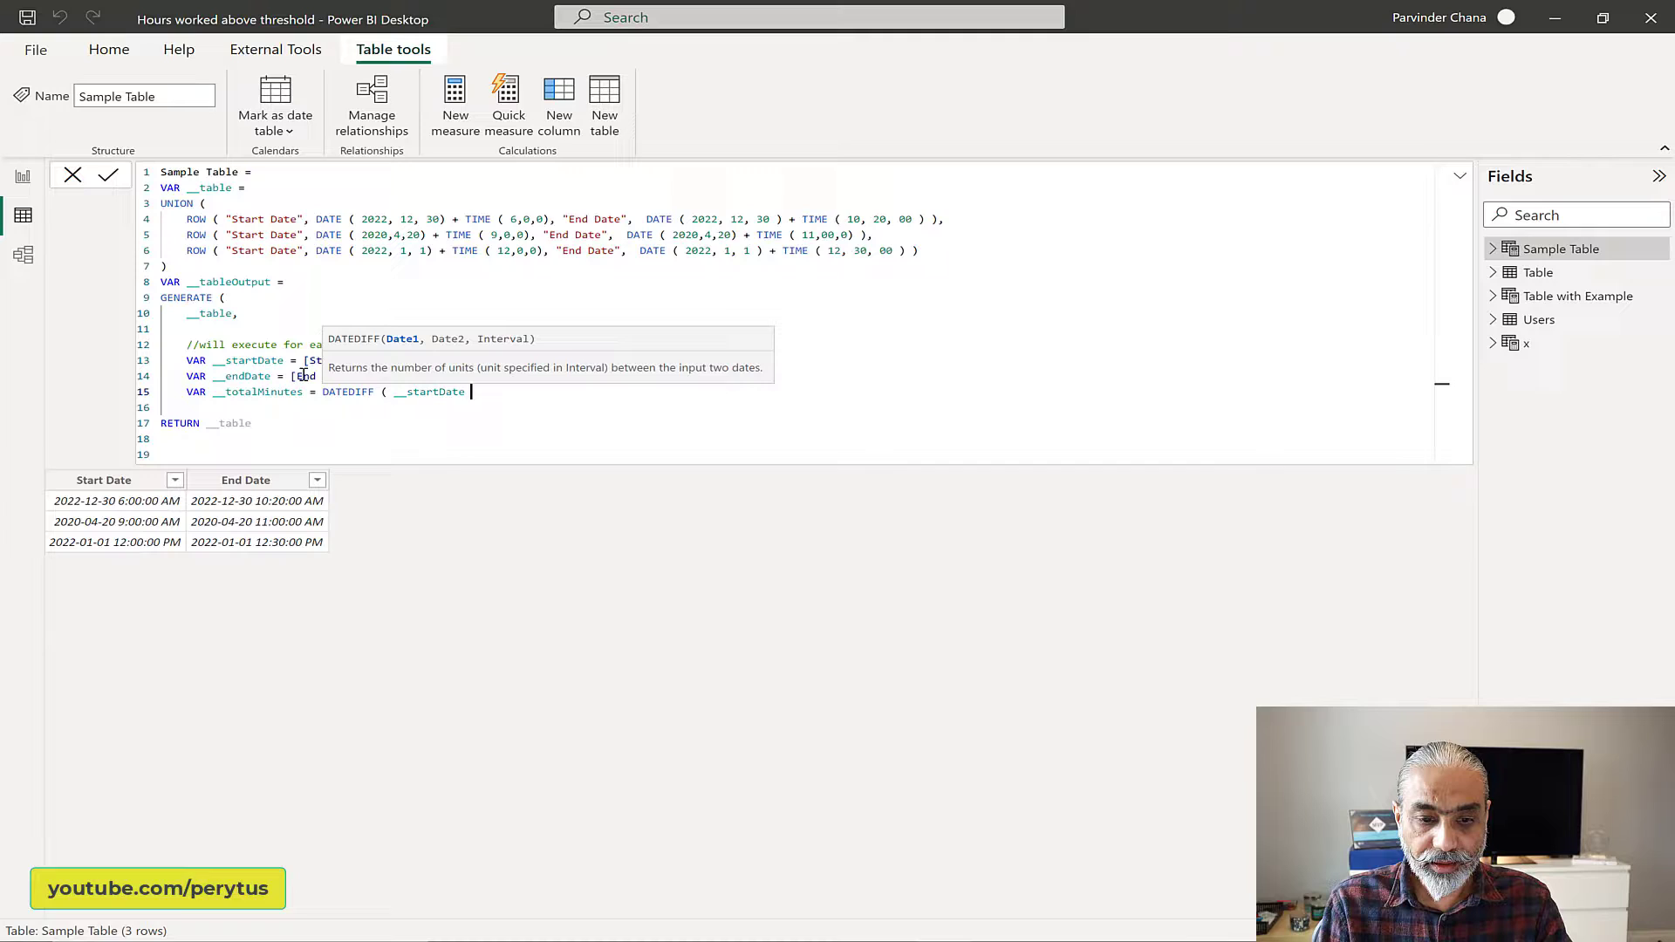
key(BackSpace)
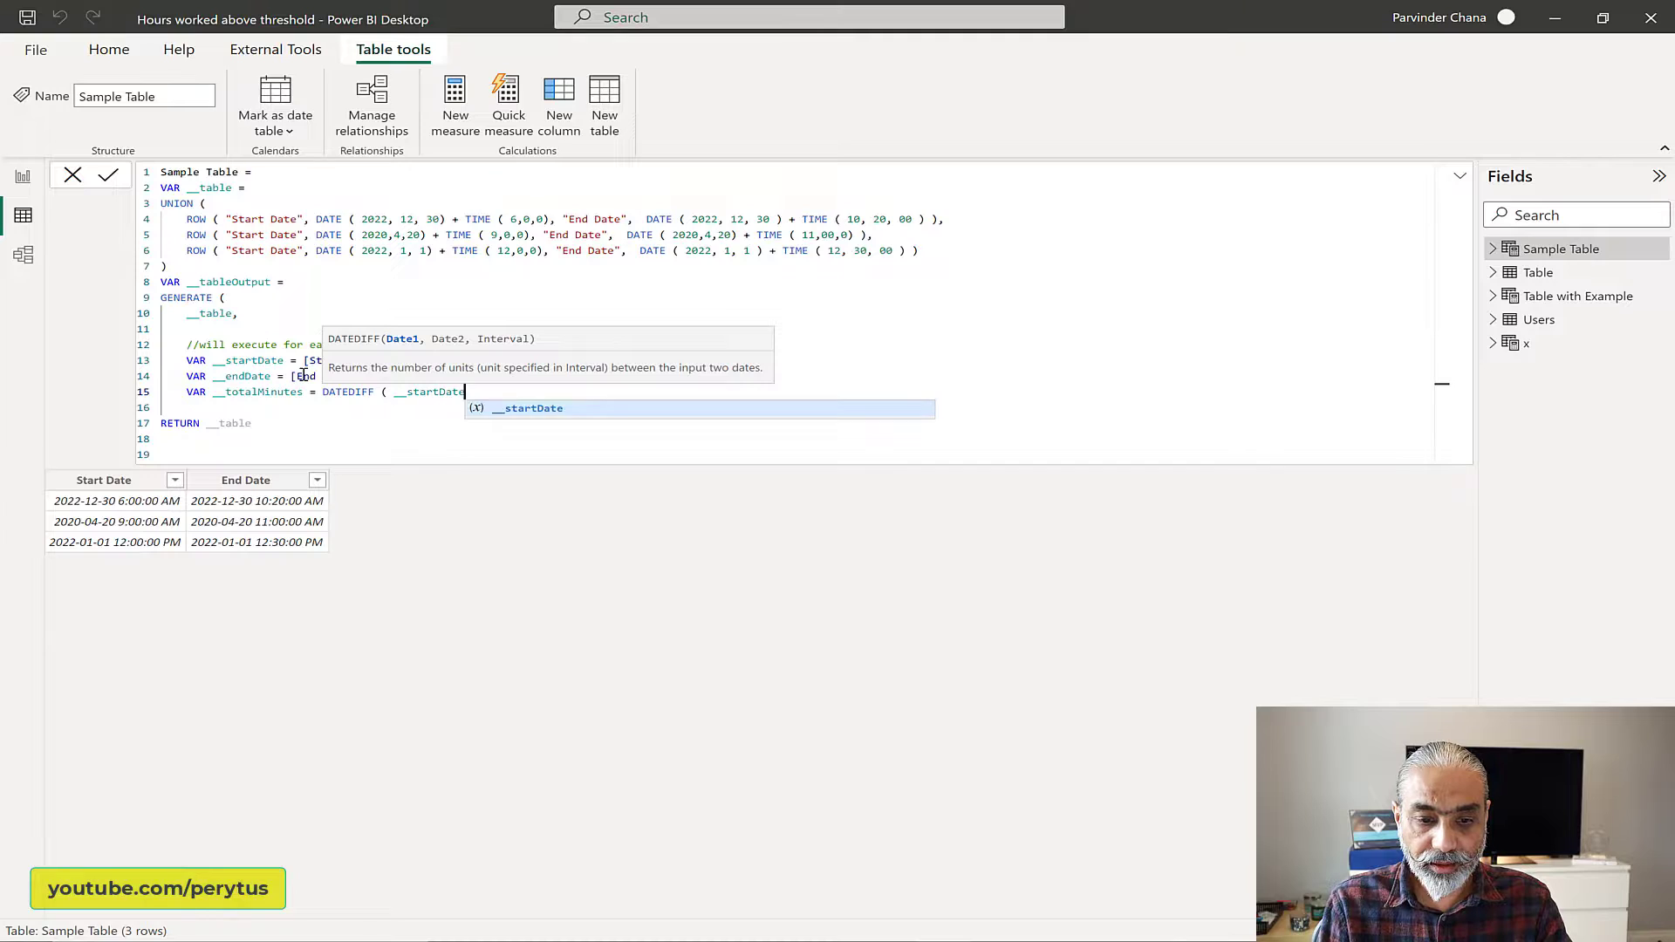
text(, __e)
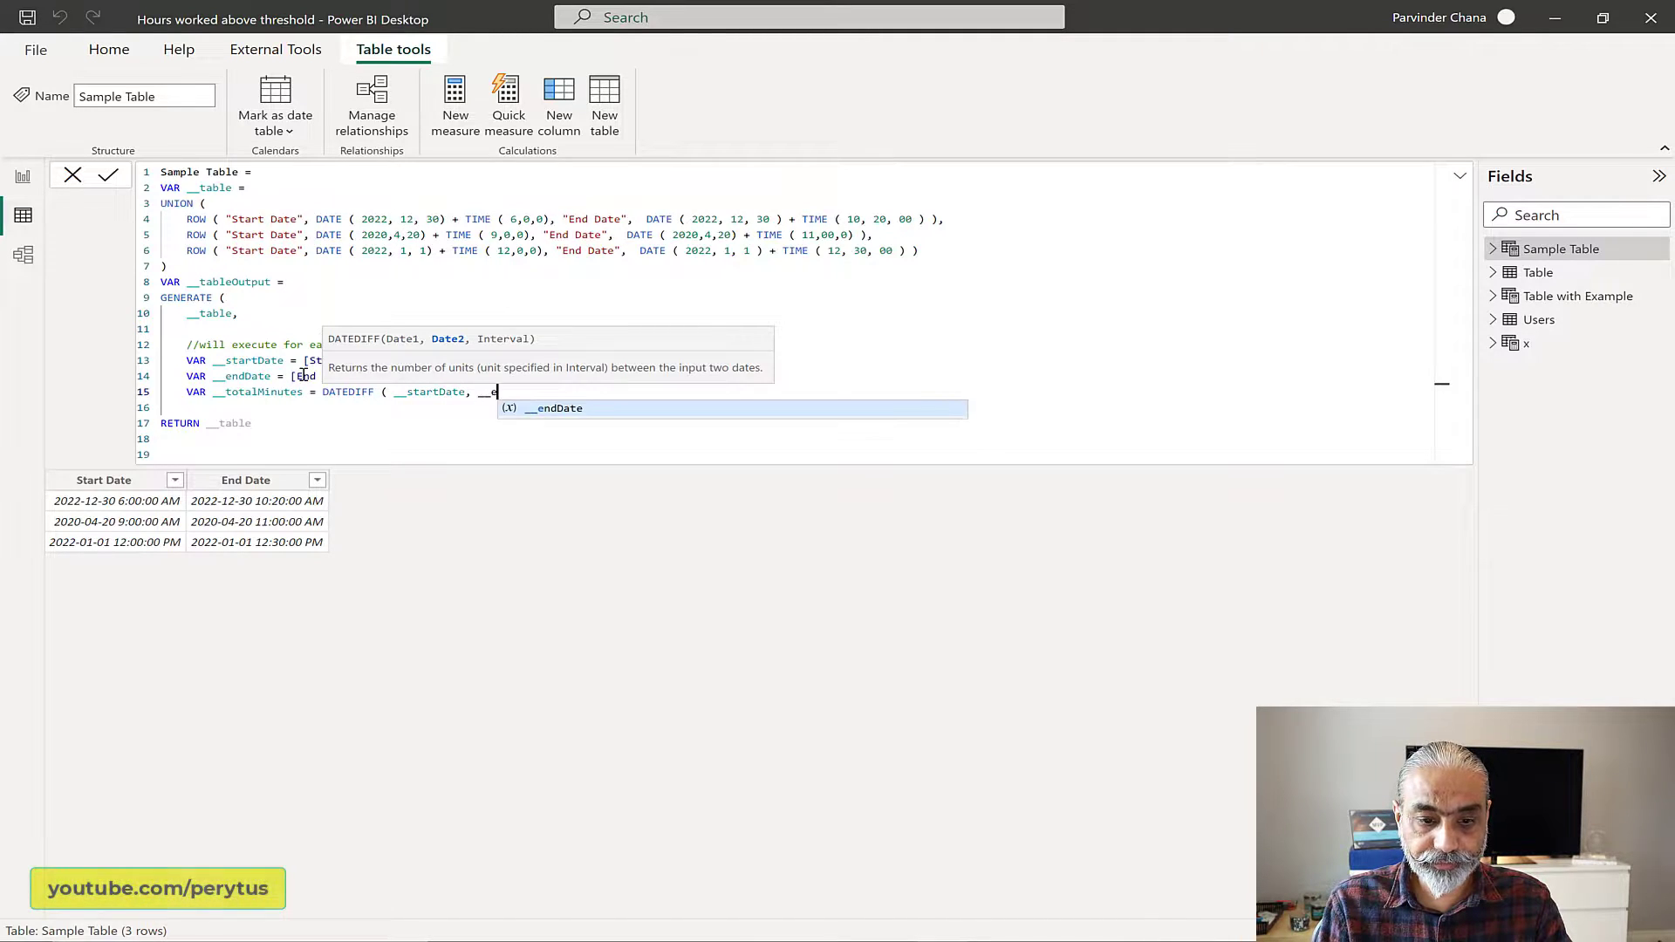
text(ndDate,)
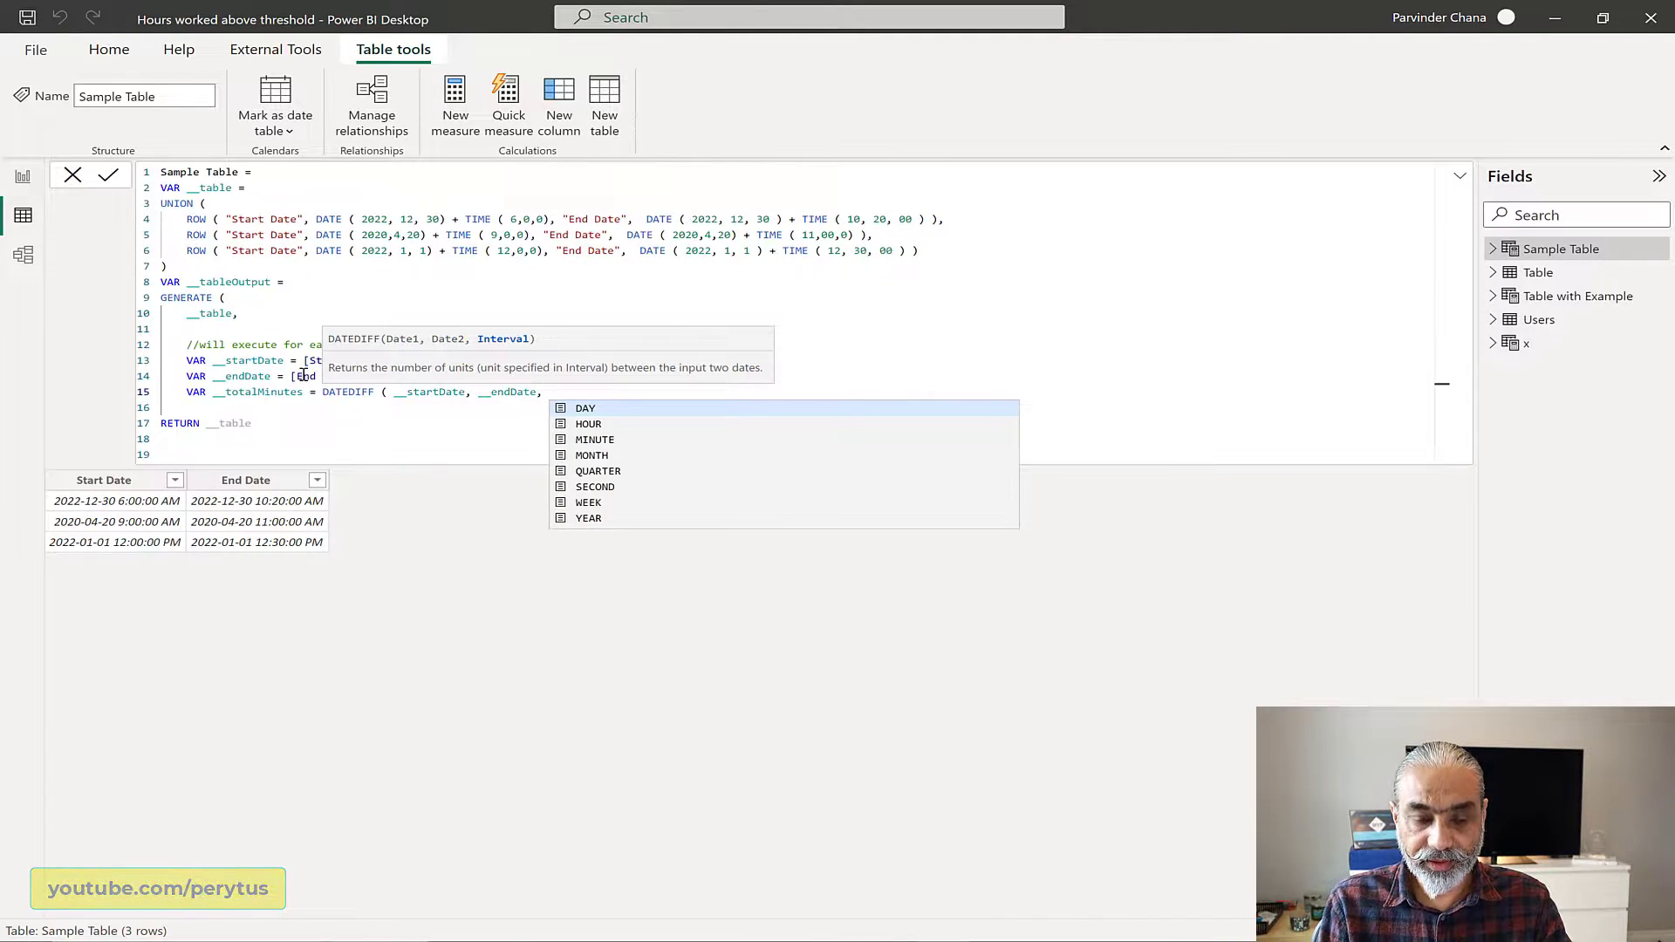
text( MINUTE ))
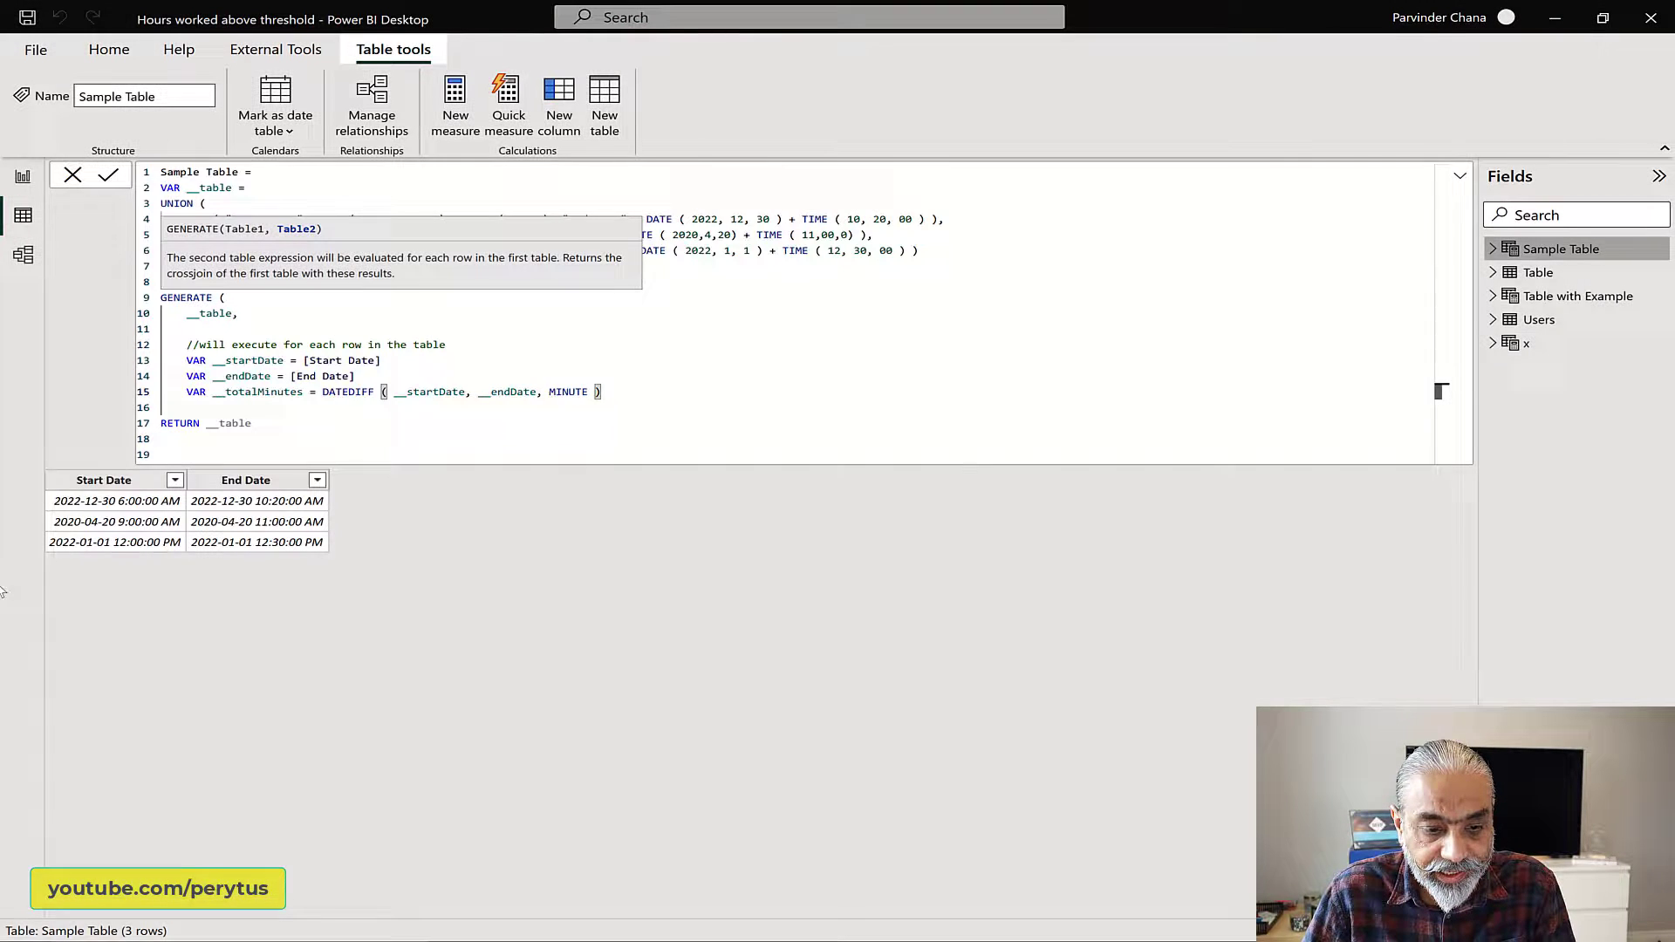
click(141, 528)
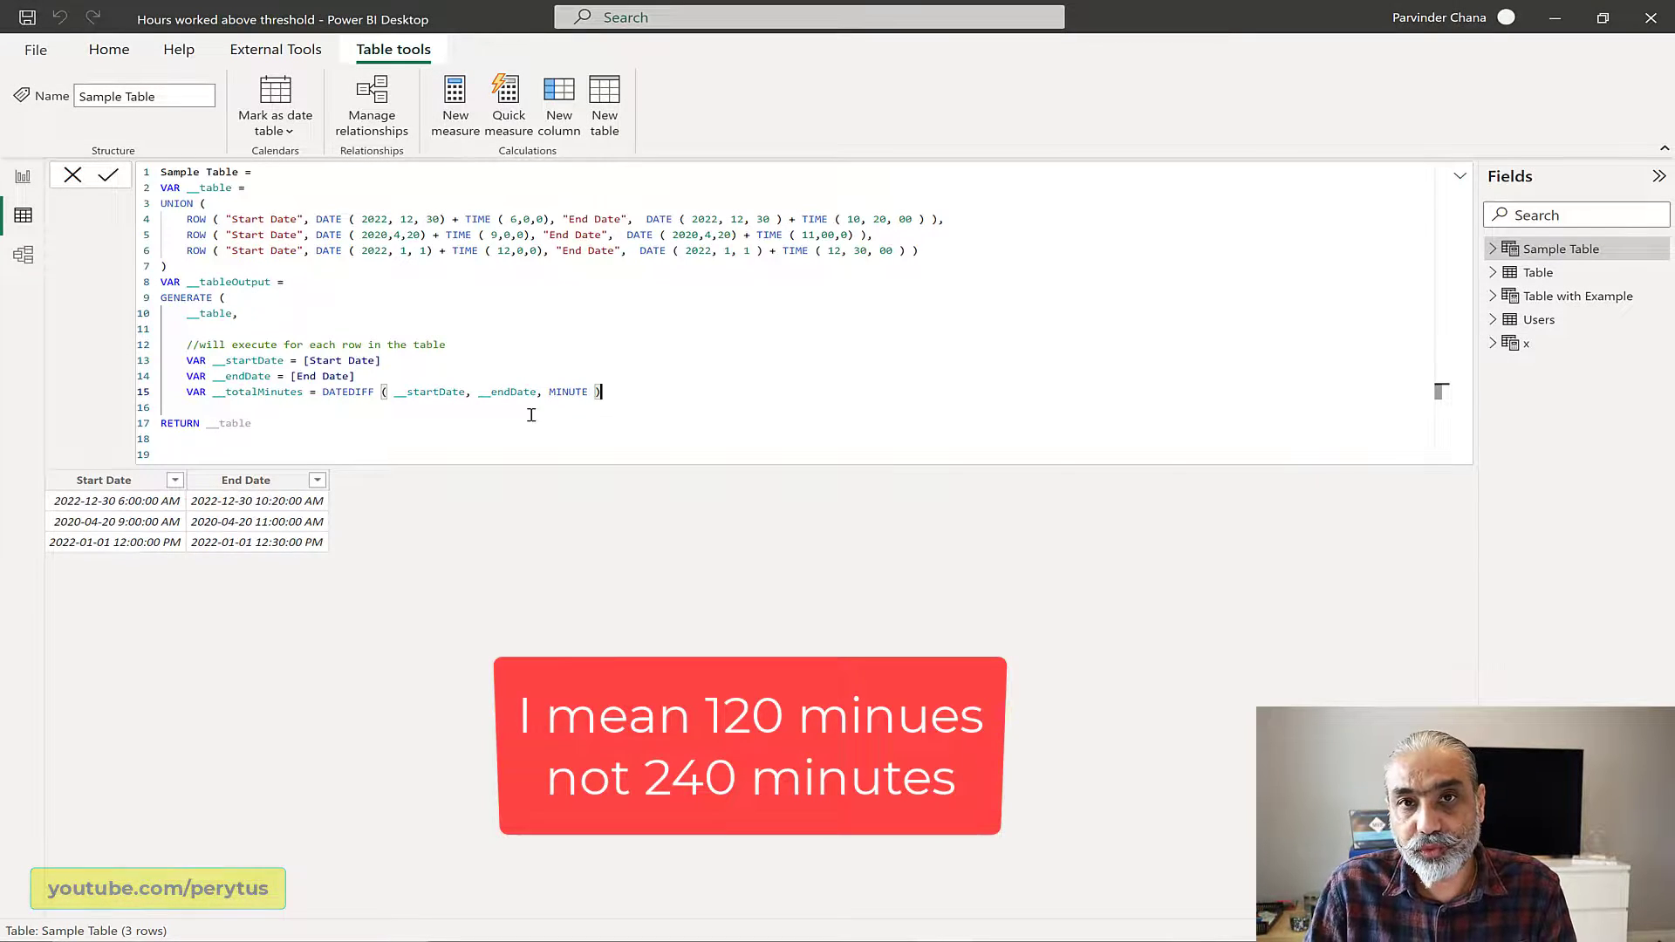
Step: Wrap the DATEDIFF expression of __totalMinutes in DIVIDE with a denominator of 30, and add a new line below it
click(326, 392)
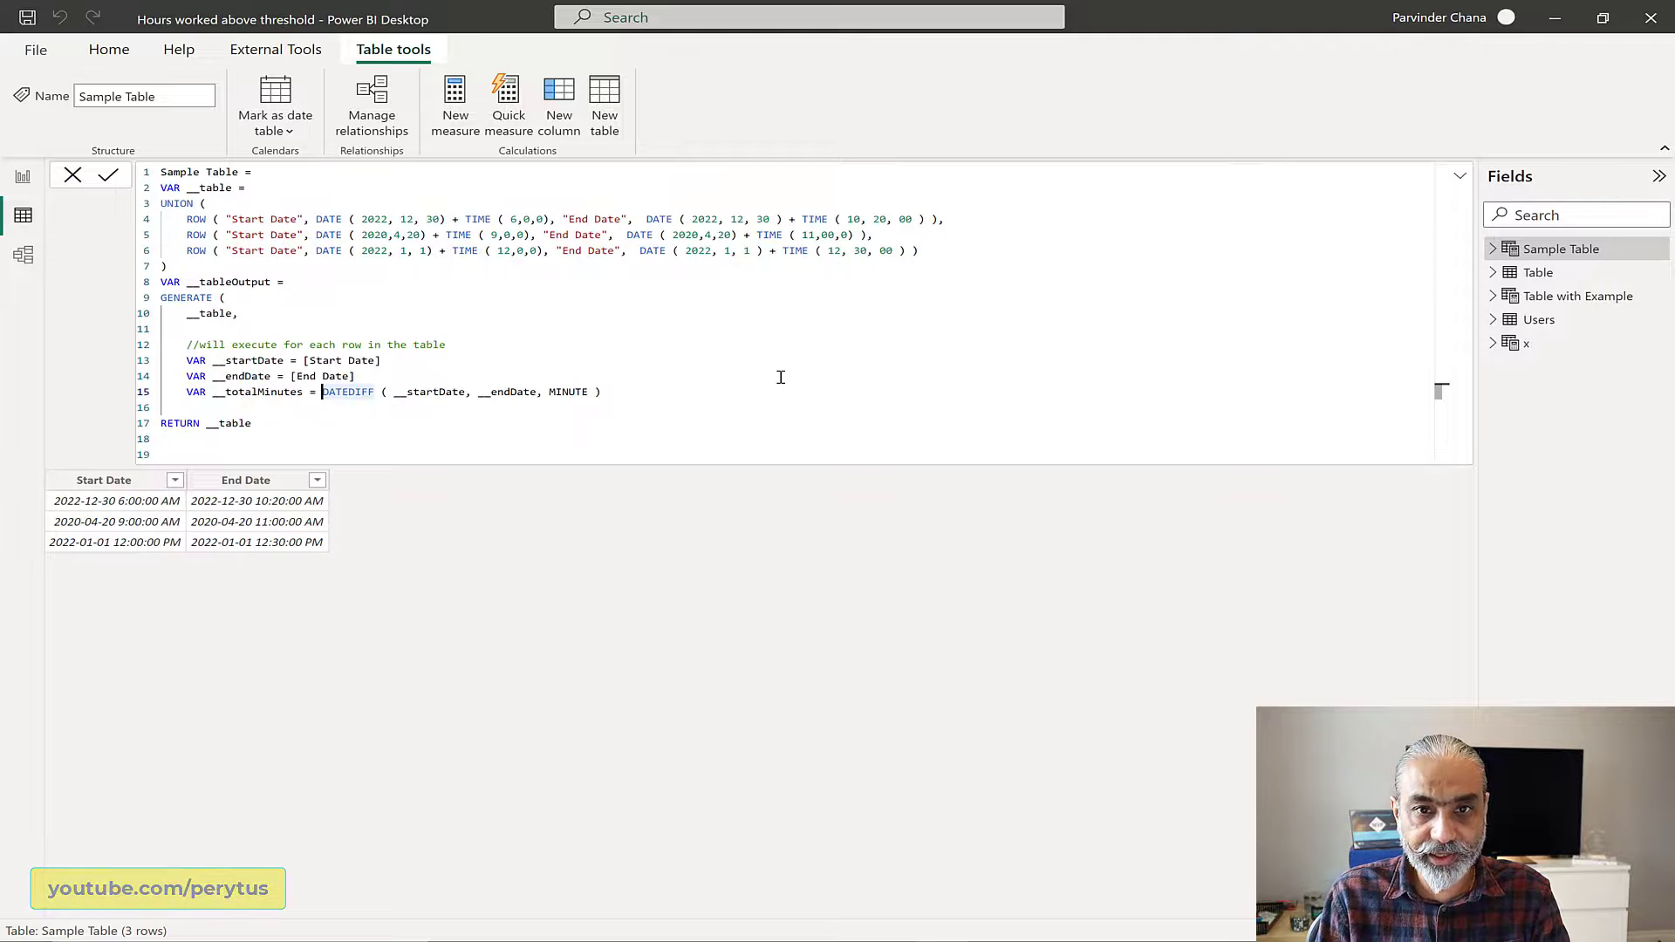
text(DIVIDE ()
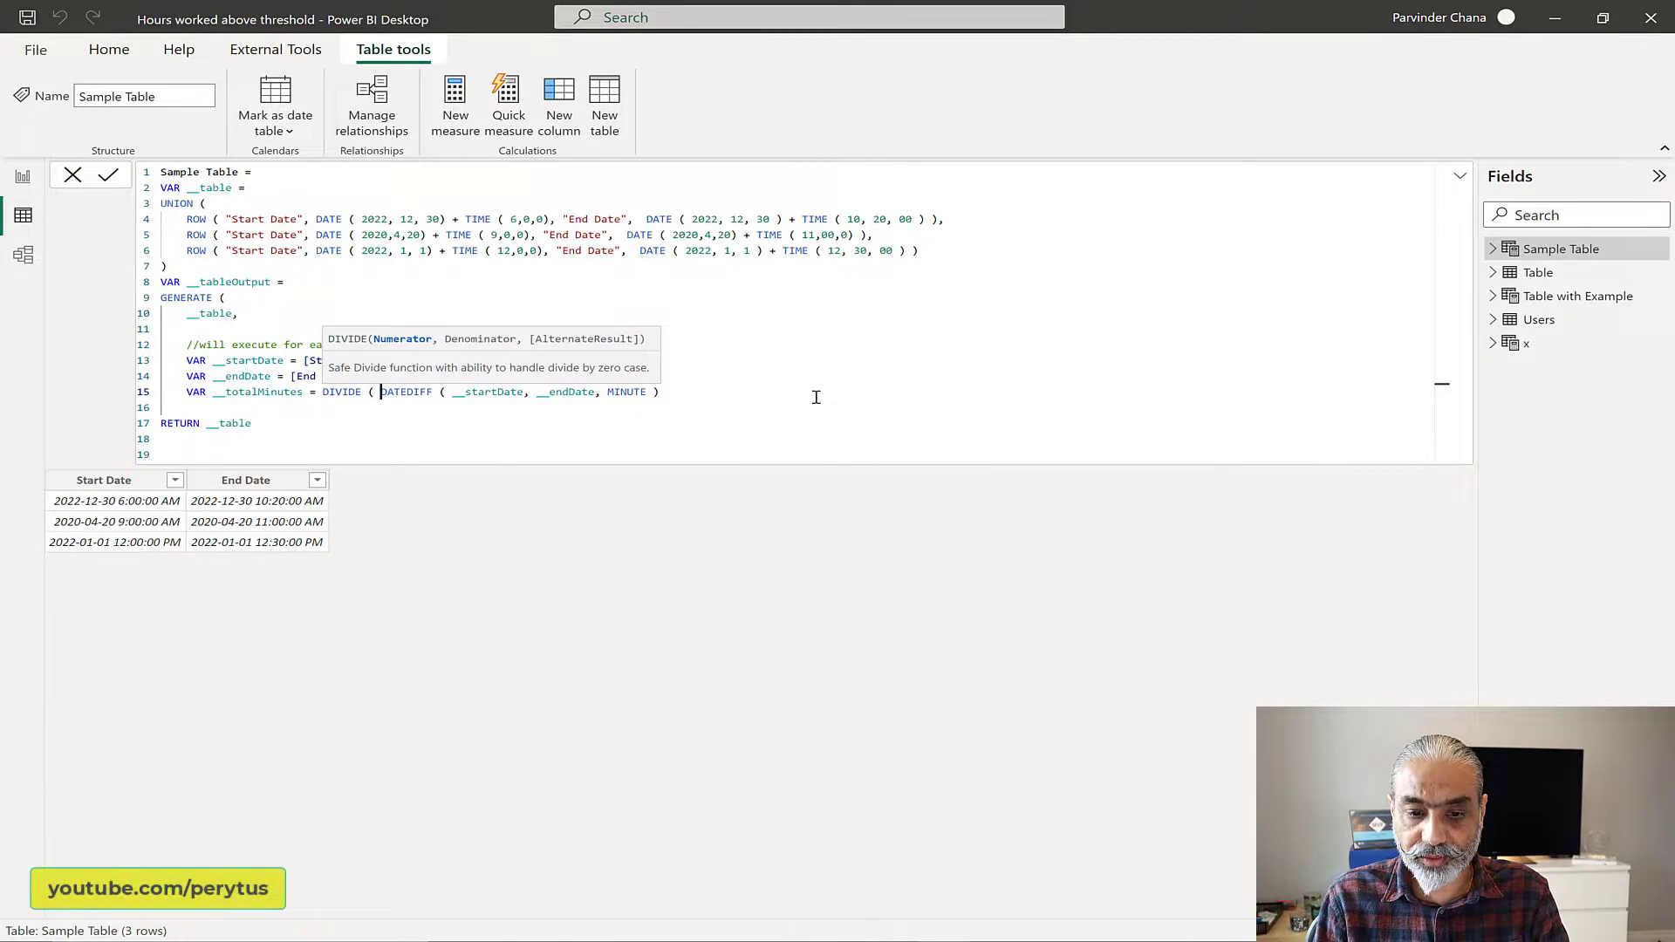
click(816, 397)
text(, 30 ))
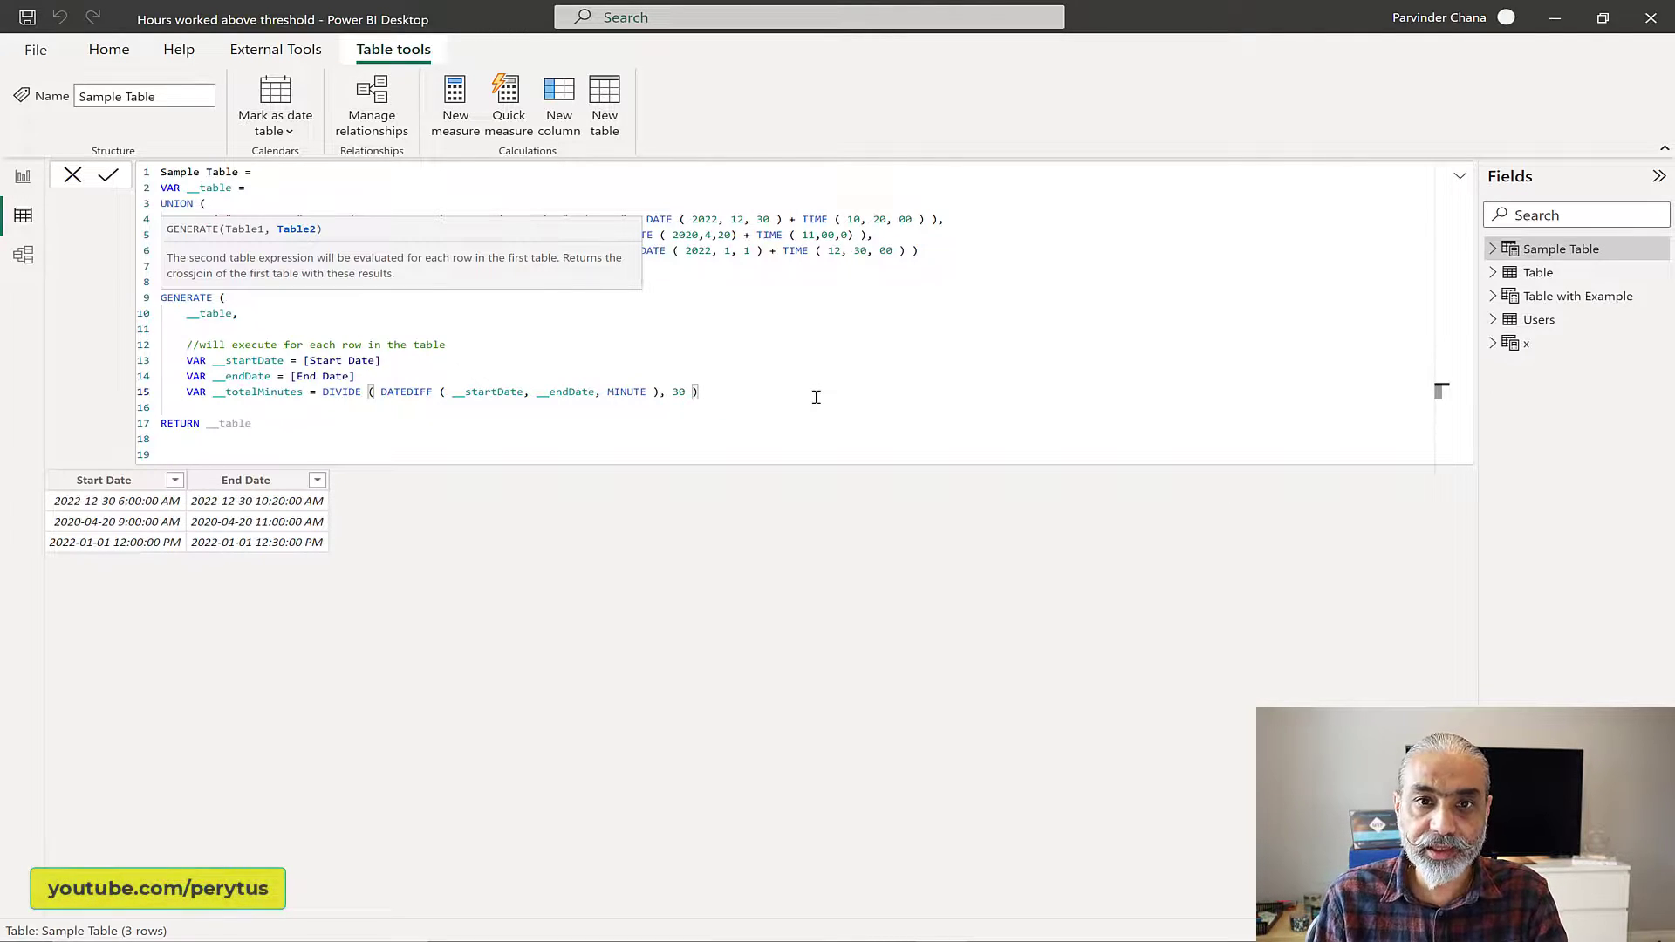
key(Return)
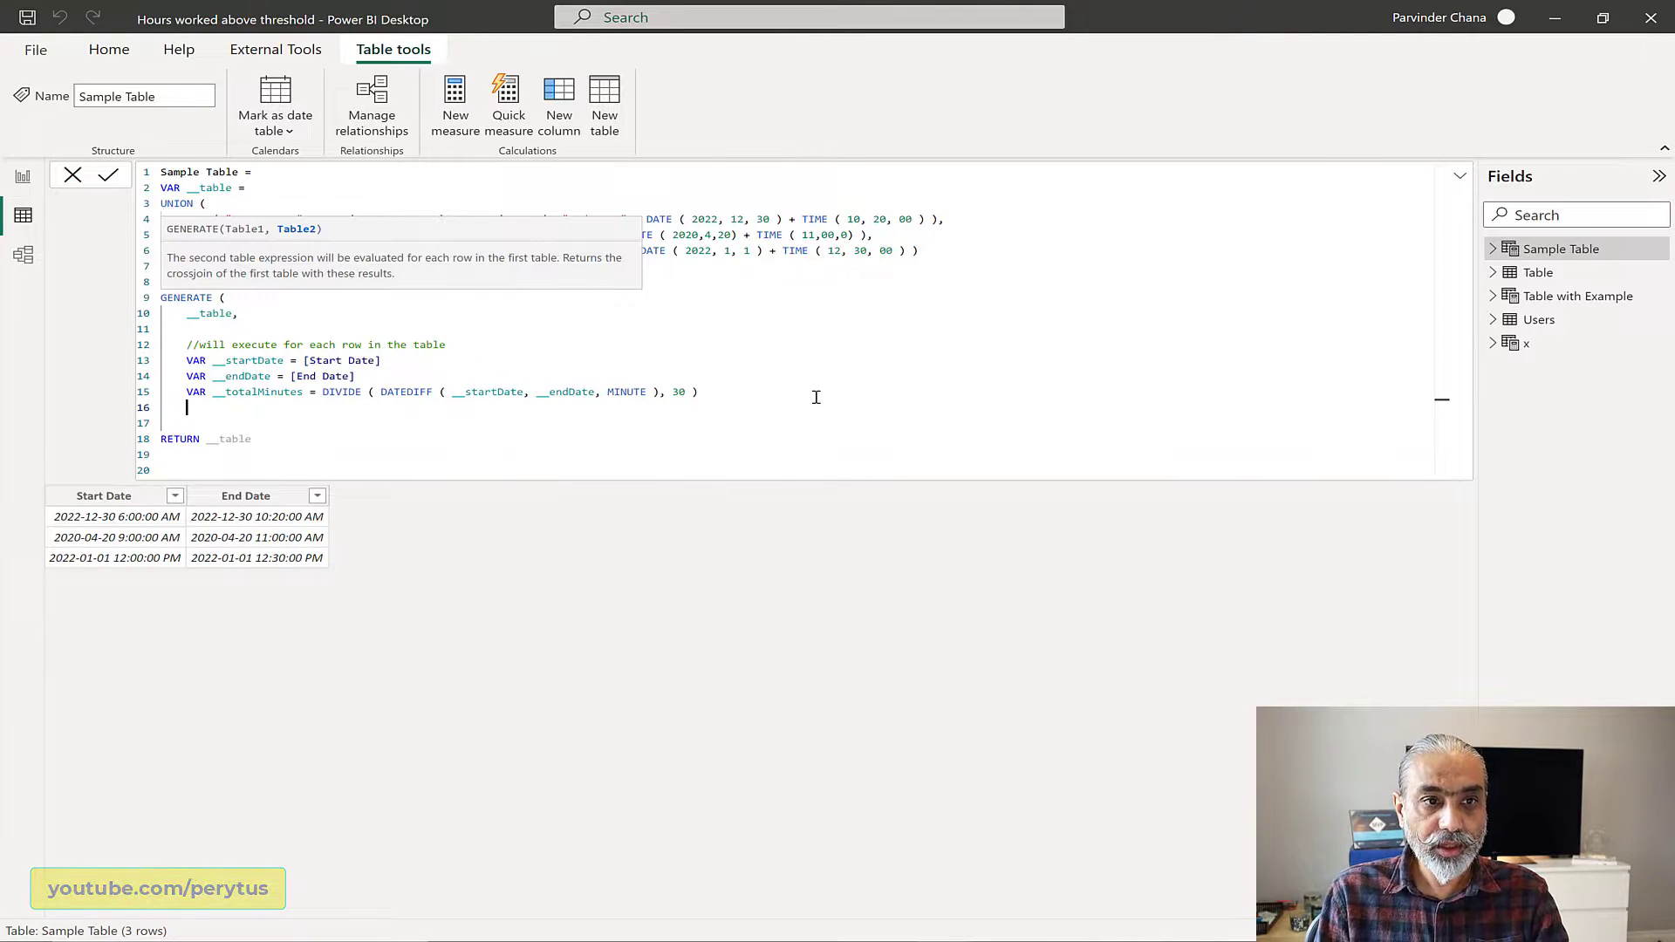
Step: Add a __roundMinutes variable below __totalMinutes that applies ROUNDDOWN to __totalMinutes with 0 digits
text(VAR)
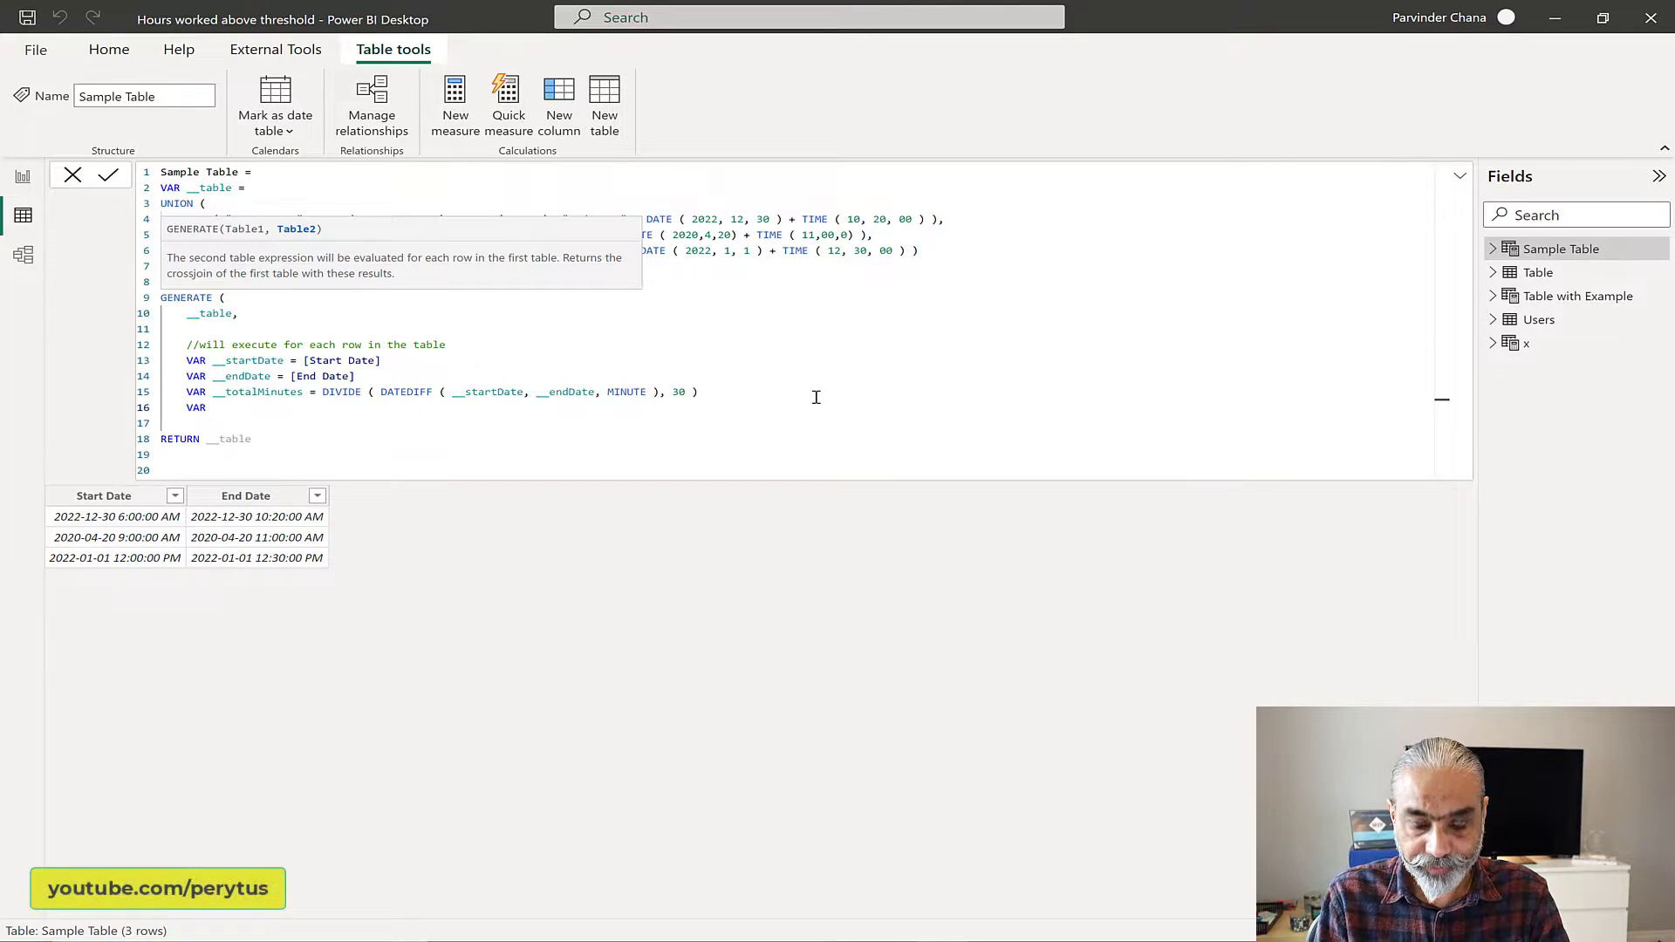
text(round)
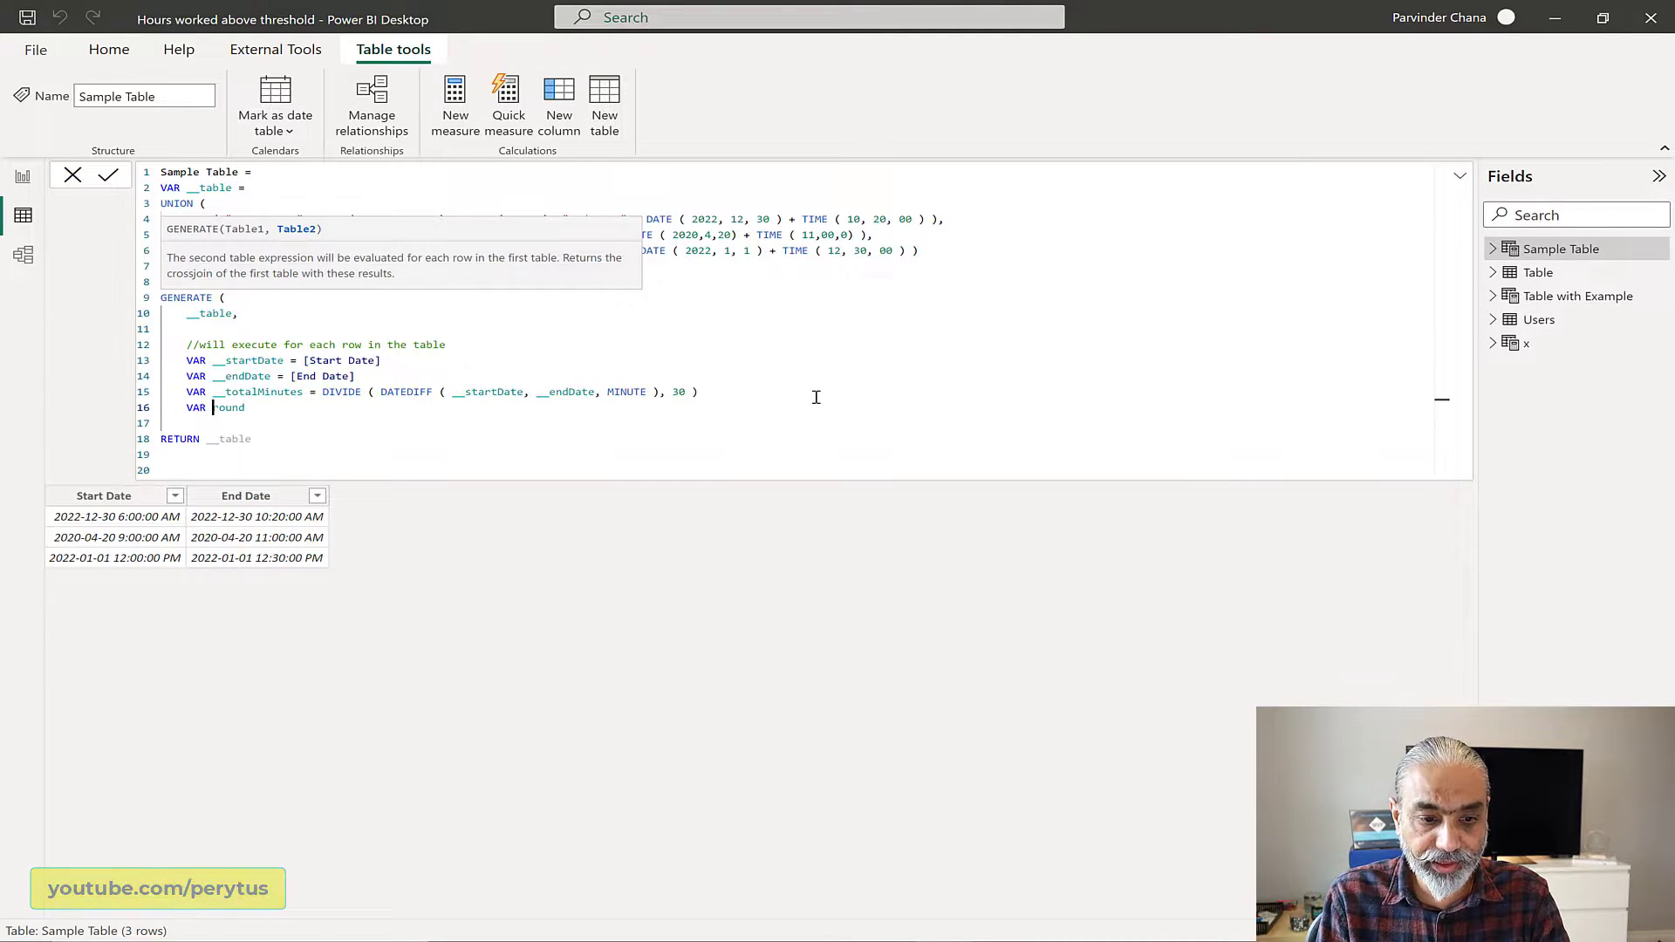
text(__)
key(End)
text(Minutes = _)
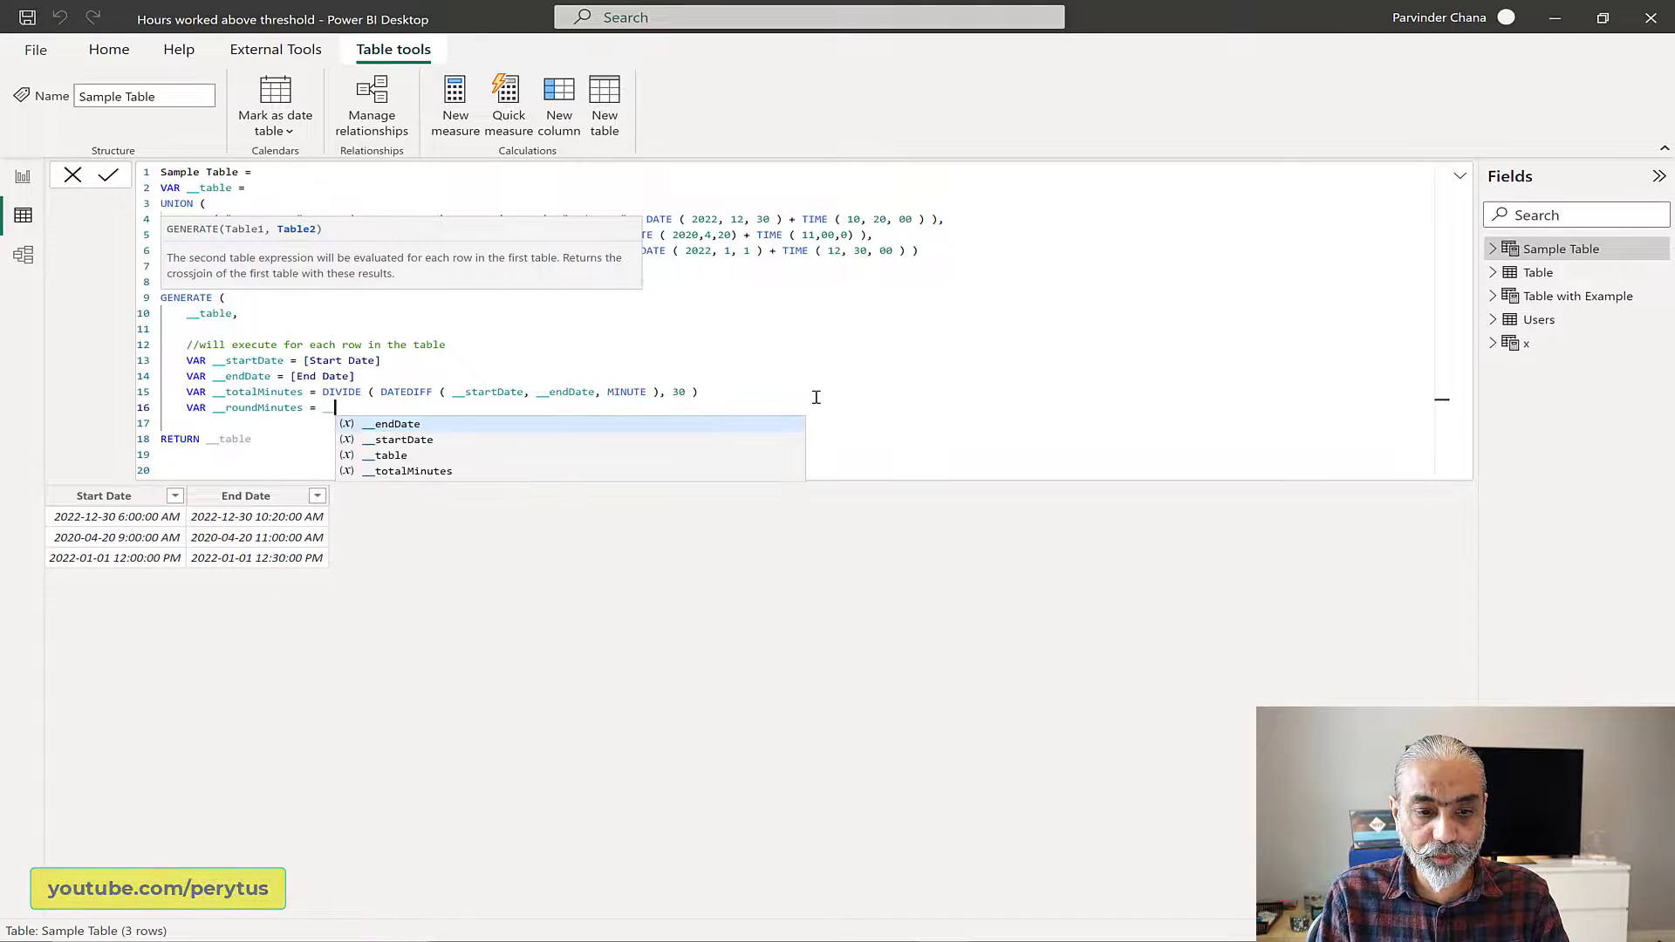
key(BackSpace)
text(ROUN)
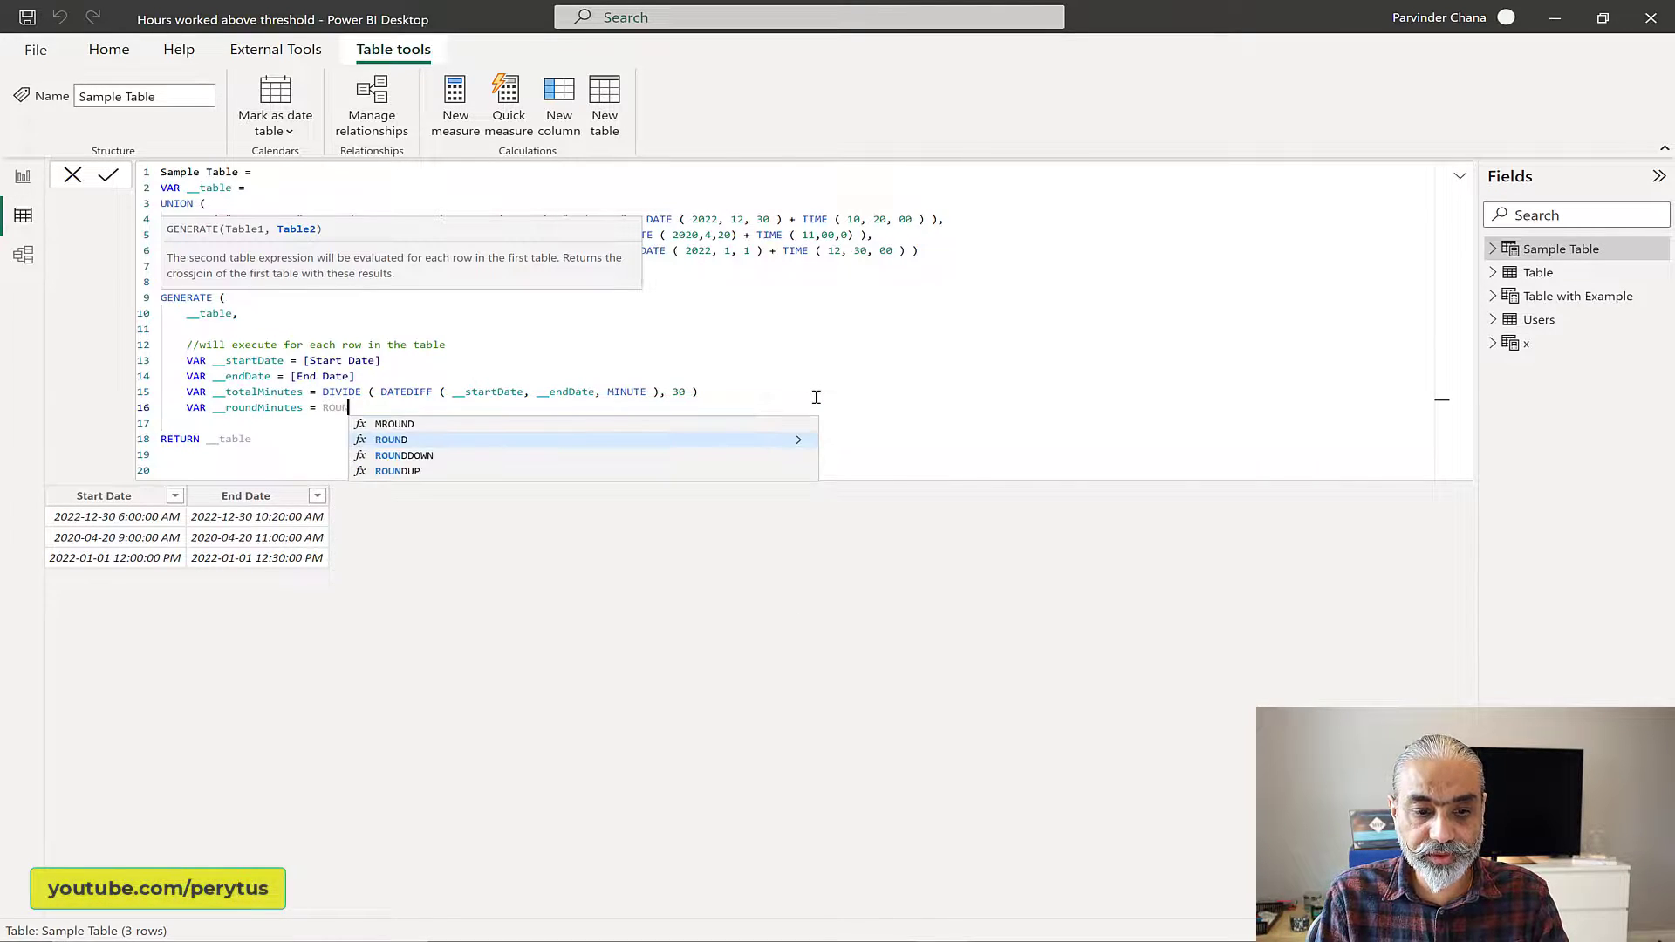
text(DDOWN ( __totalMinutes, 0 ))
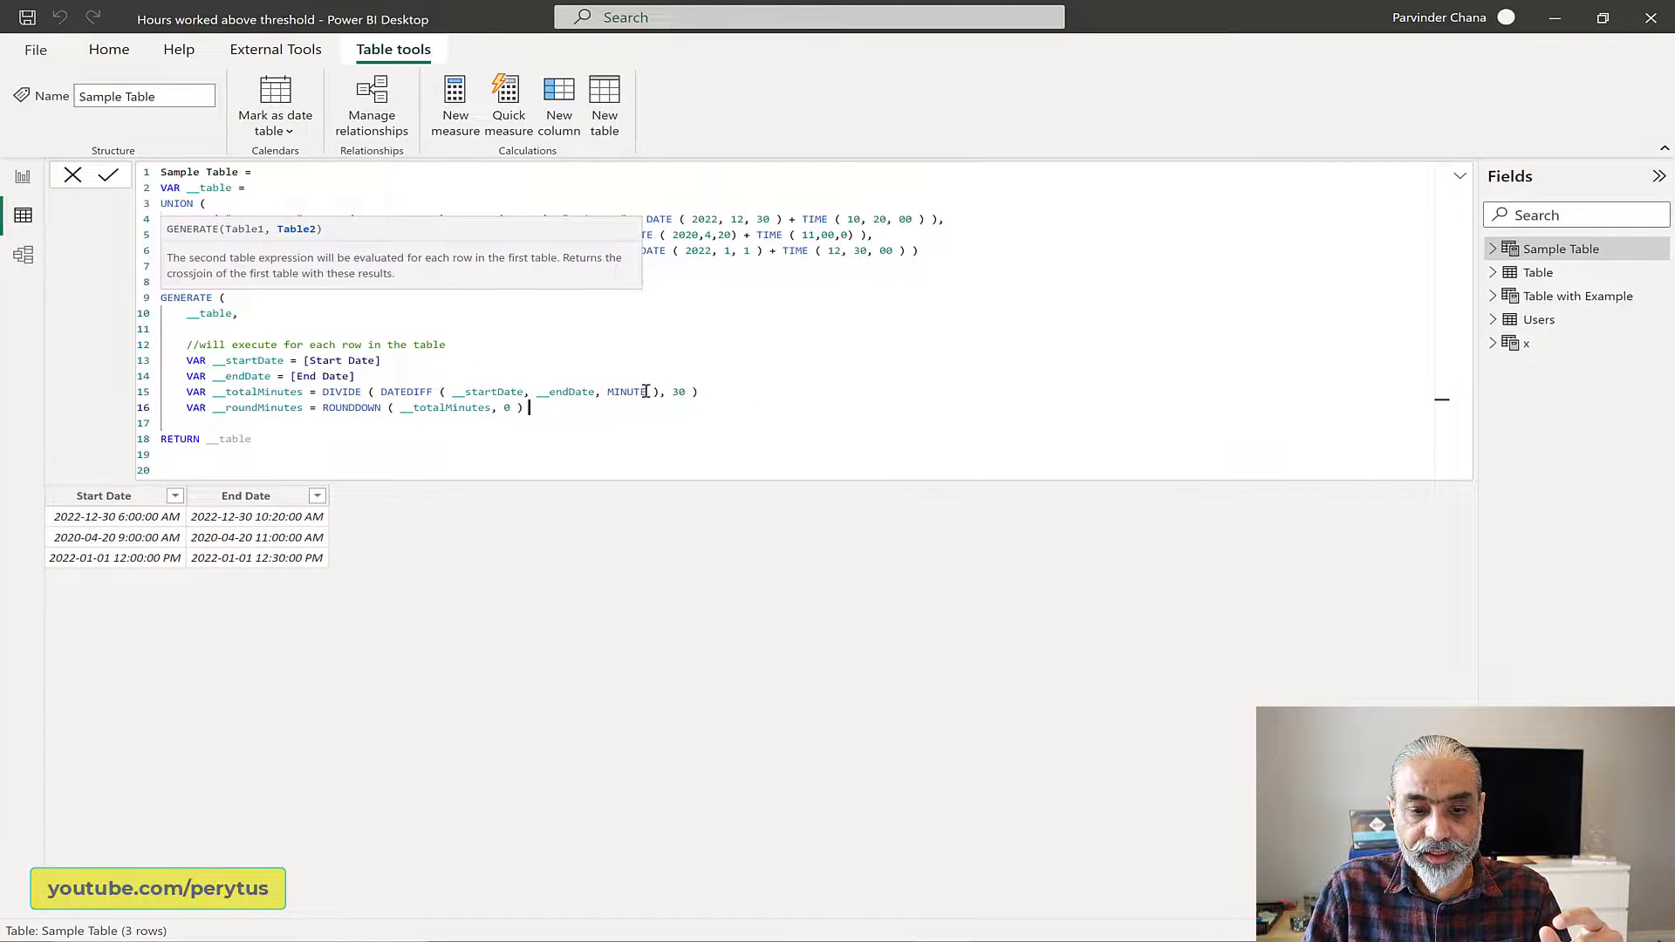
click(734, 395)
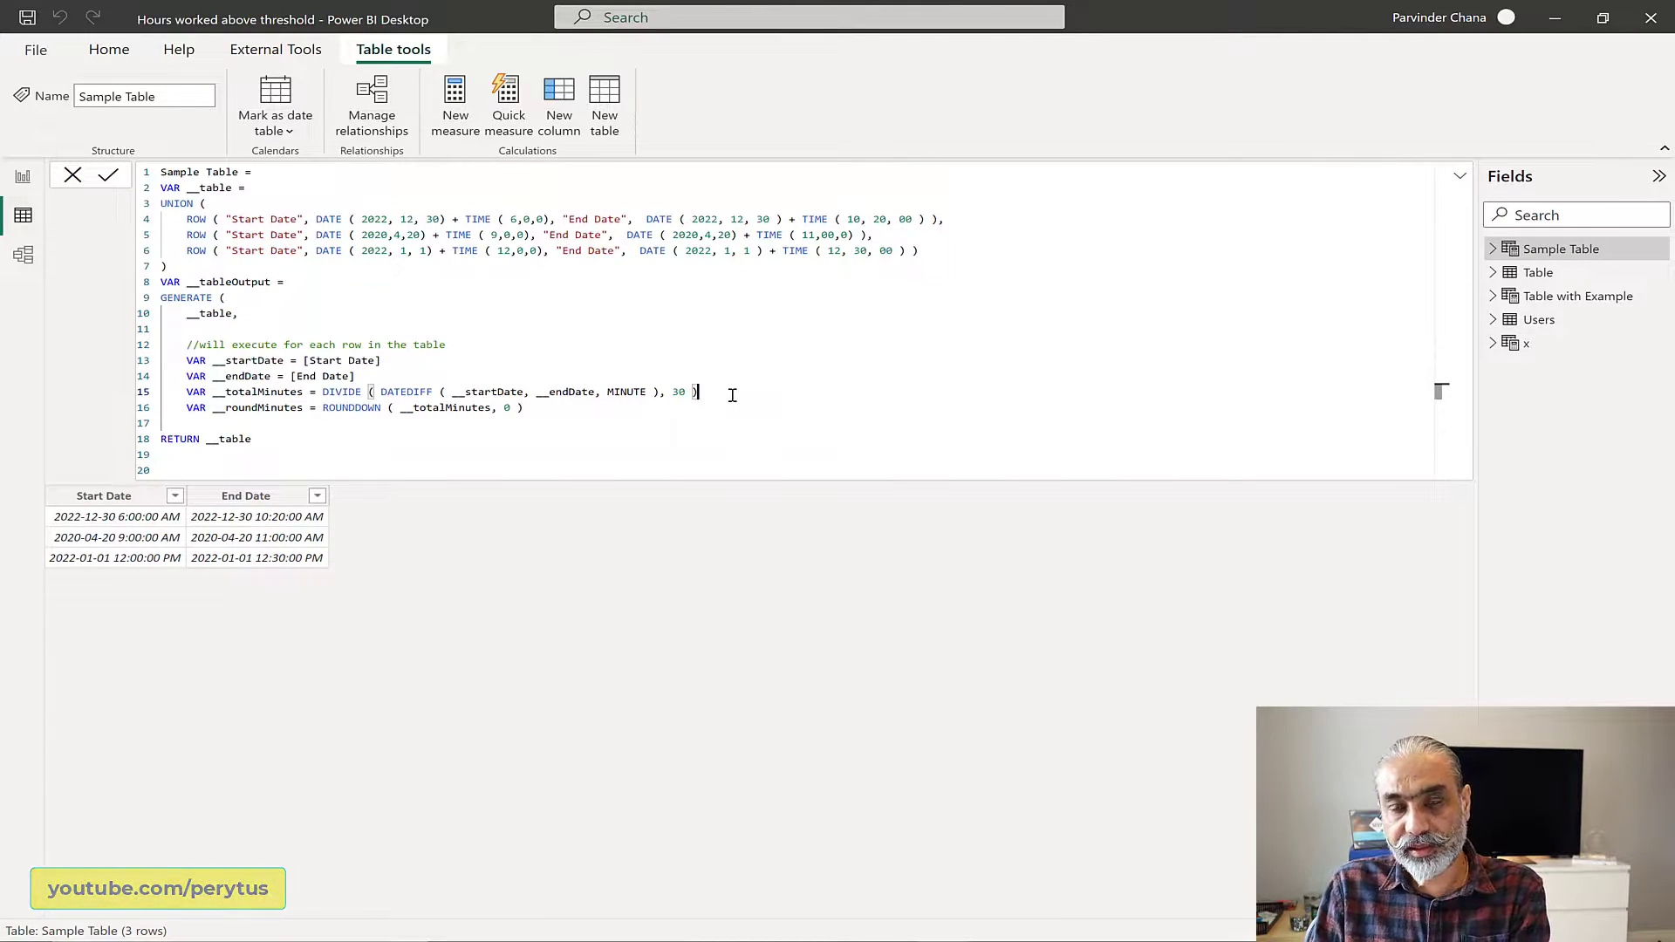
Step: Start a __remainingMinutes variable with an equals sign on a new line below __roundMinutes
click(552, 410)
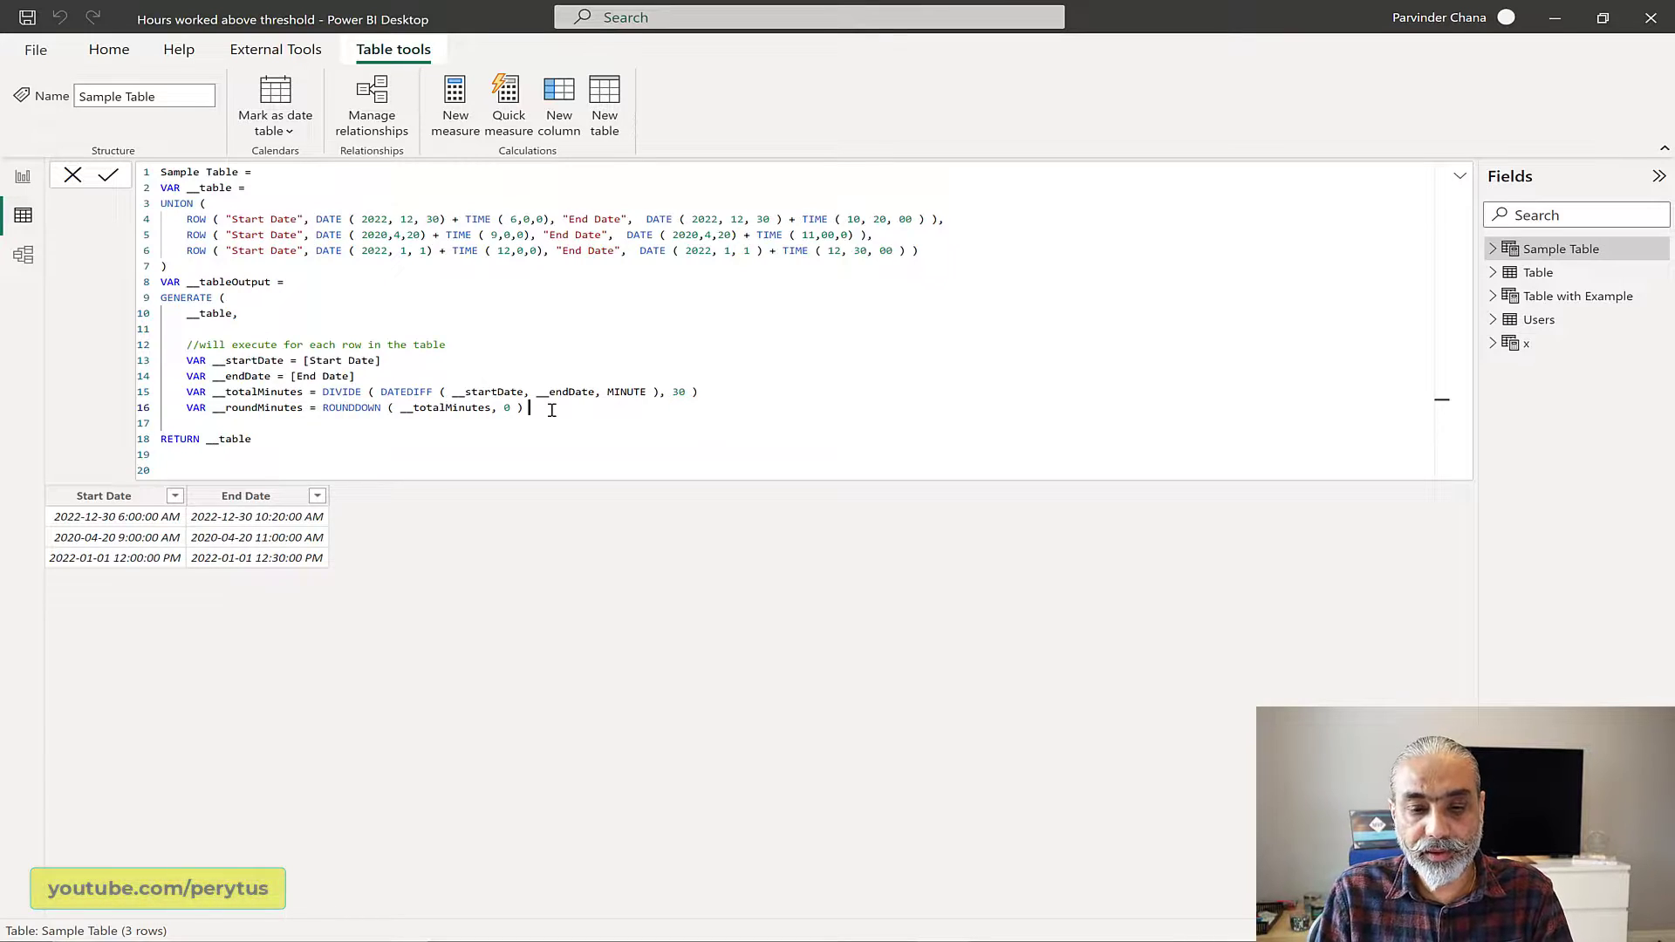
key(shift+Return)
text(VAR)
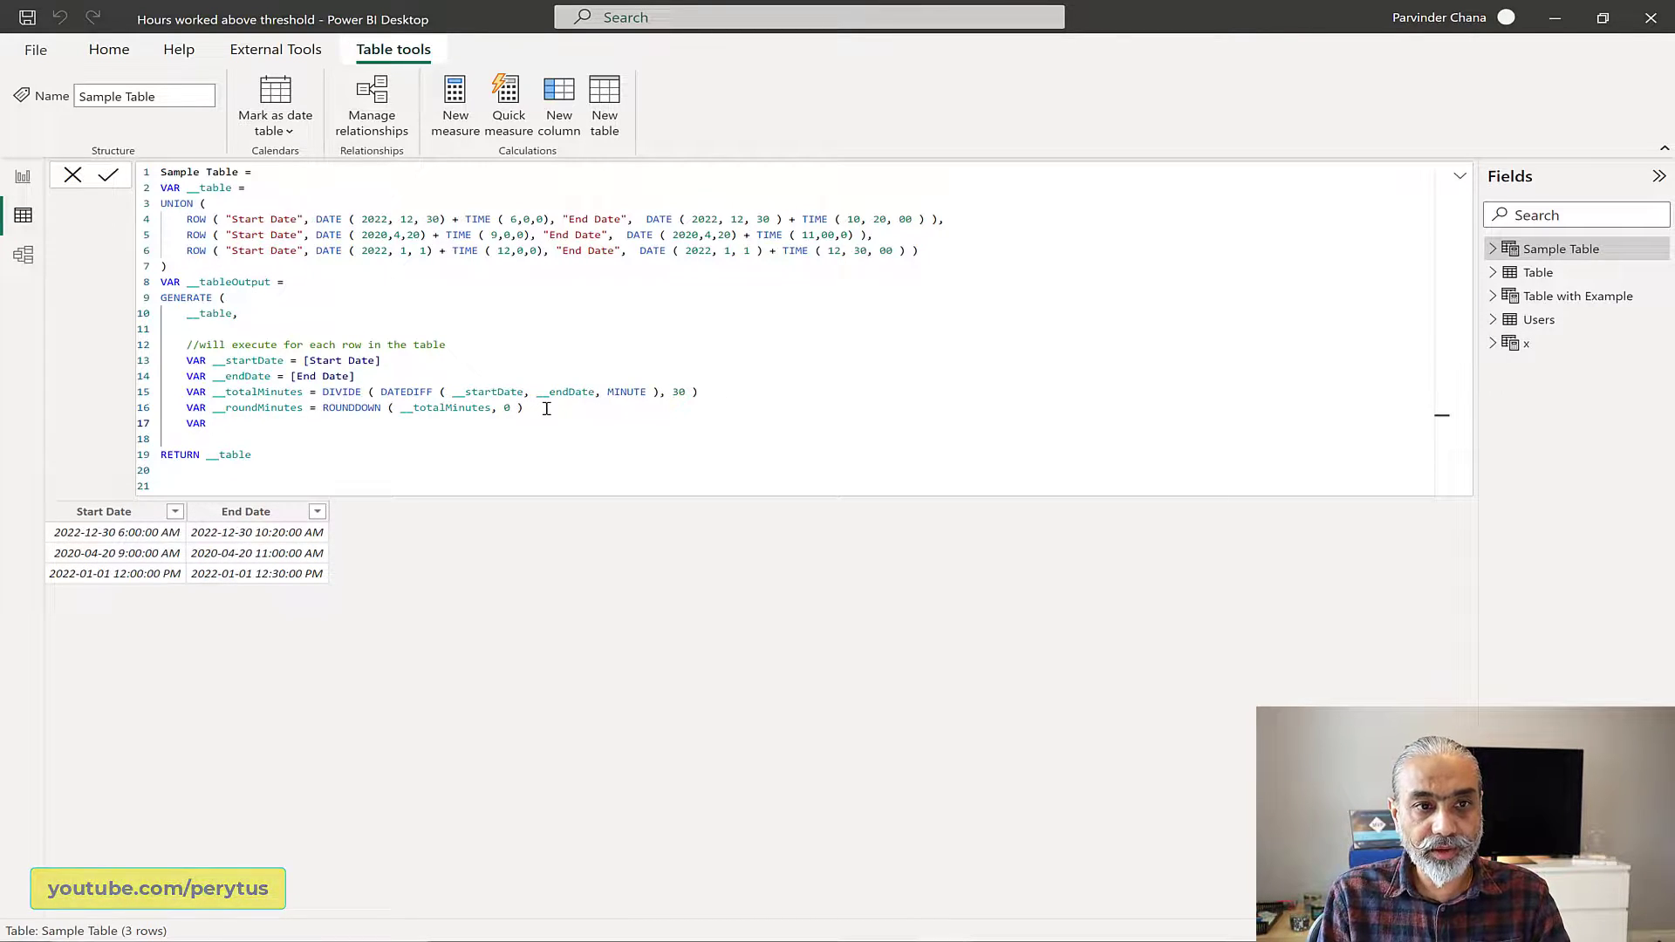
text( remaining)
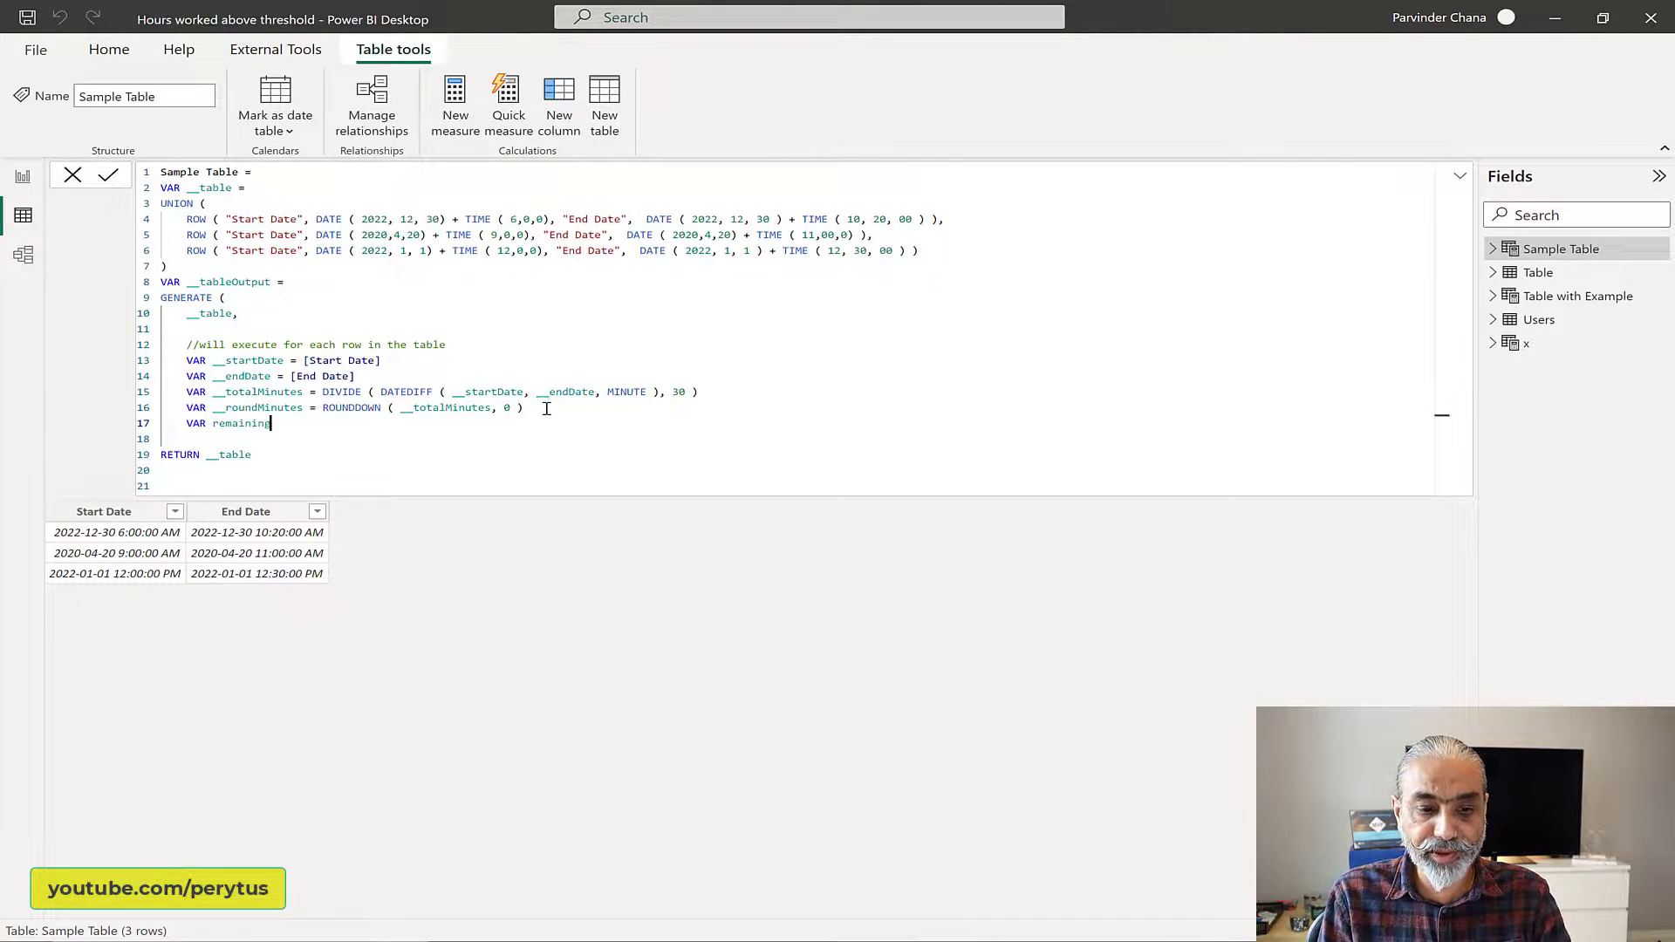
key(ctrl+Left)
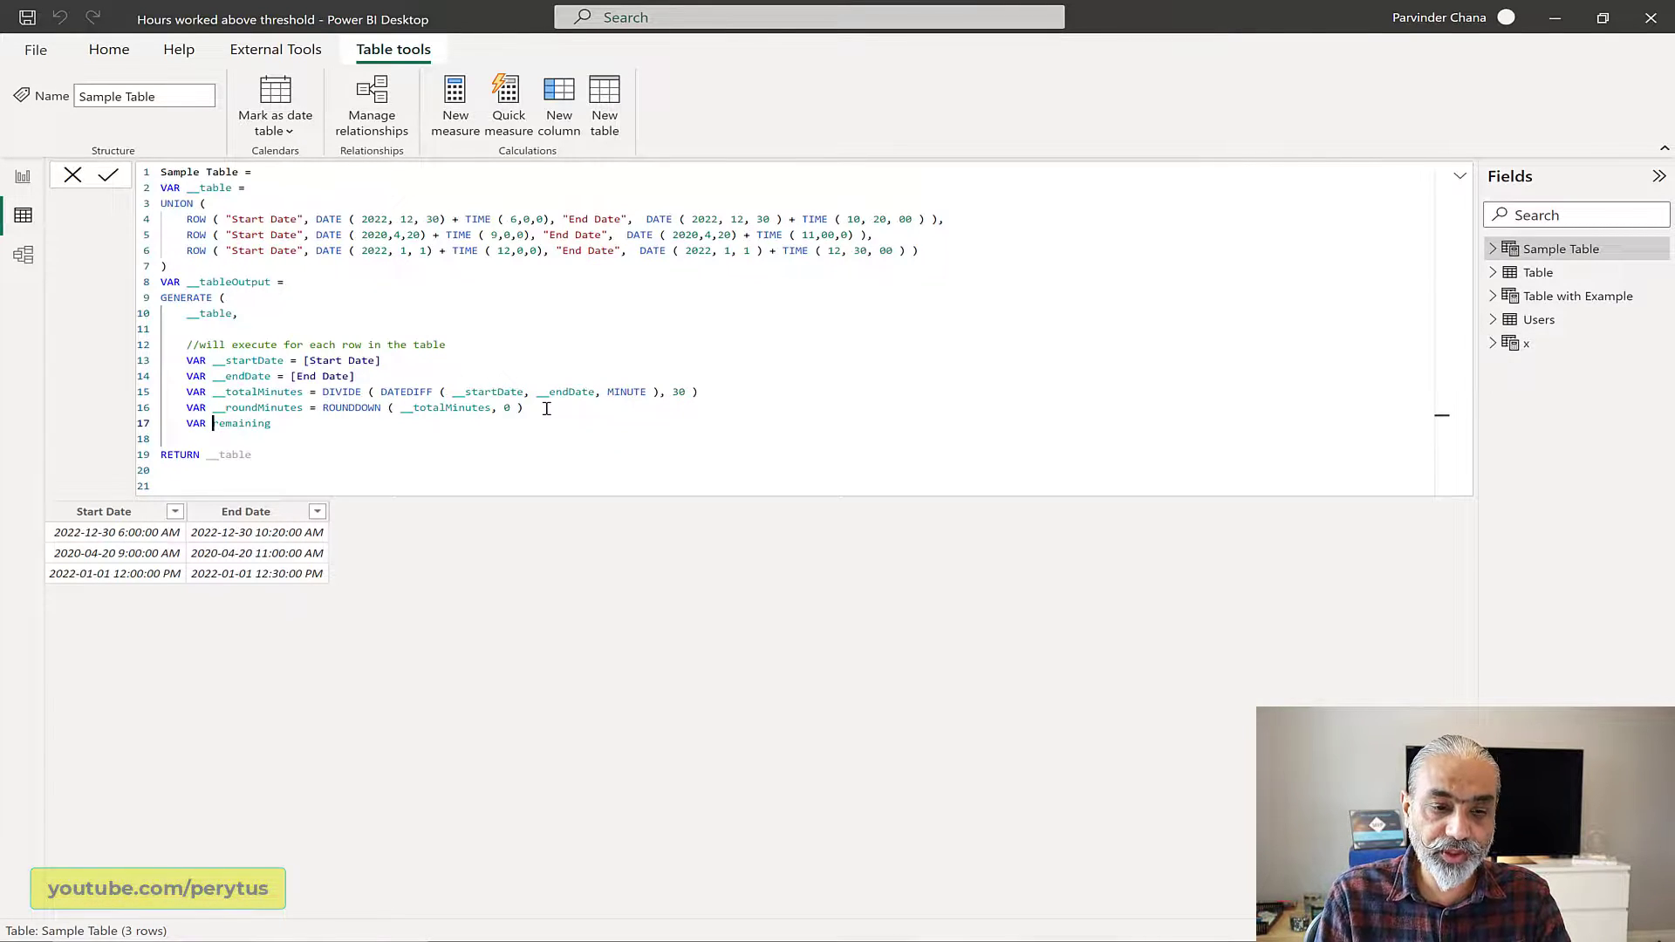
text(__)
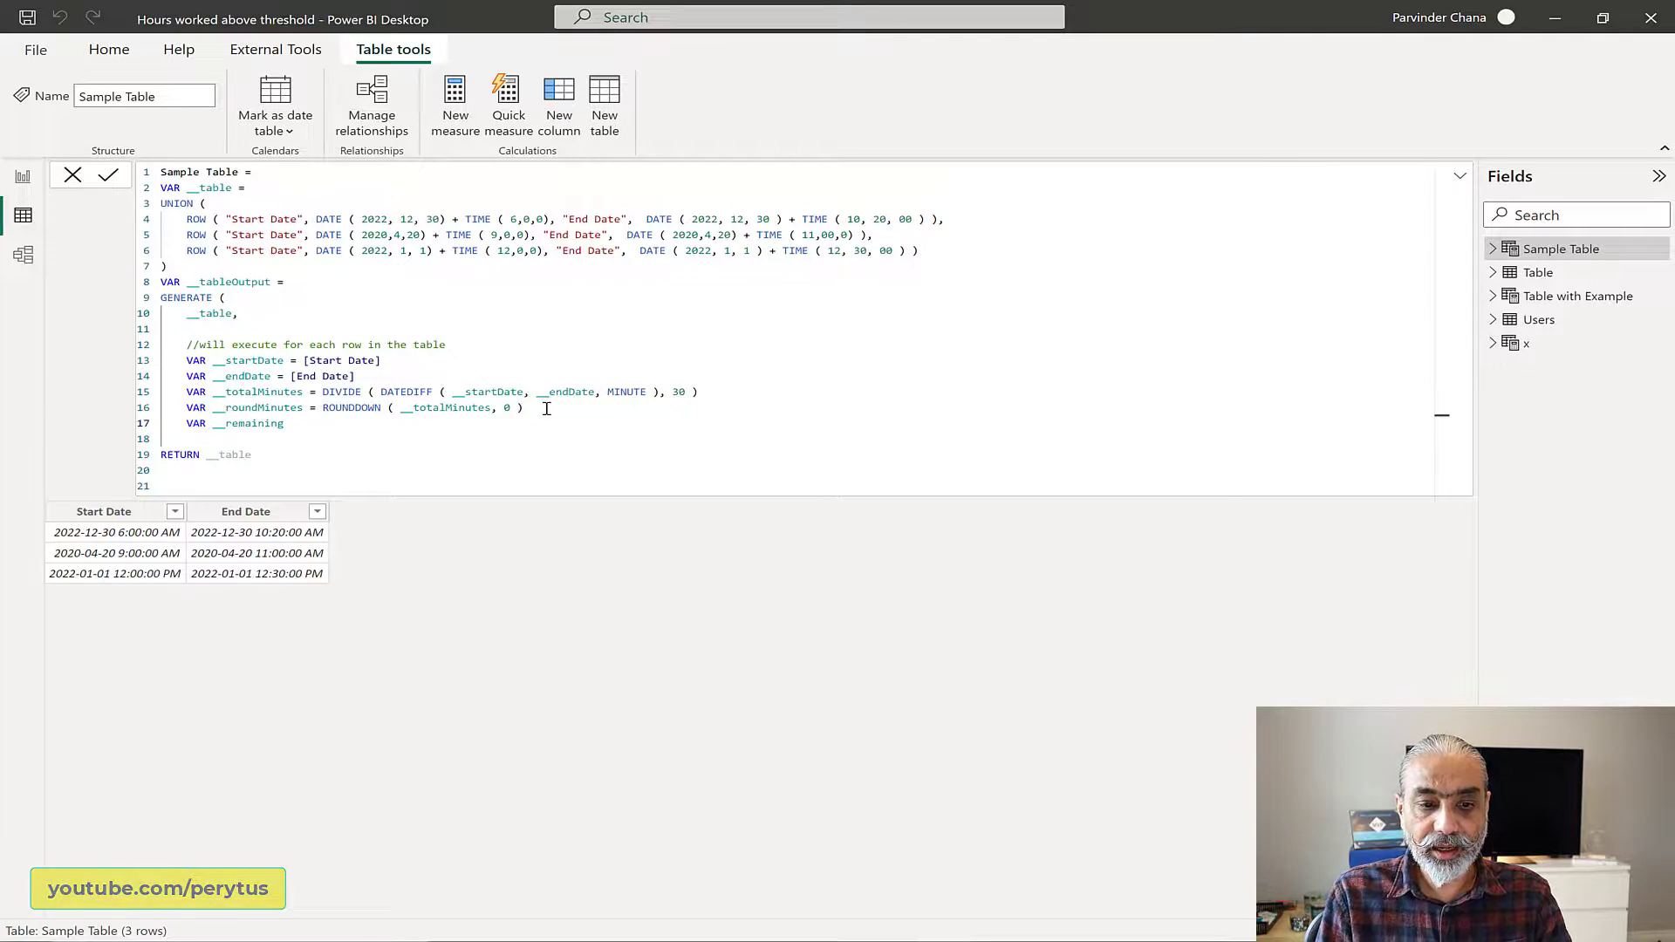
key(End)
text(inutes)
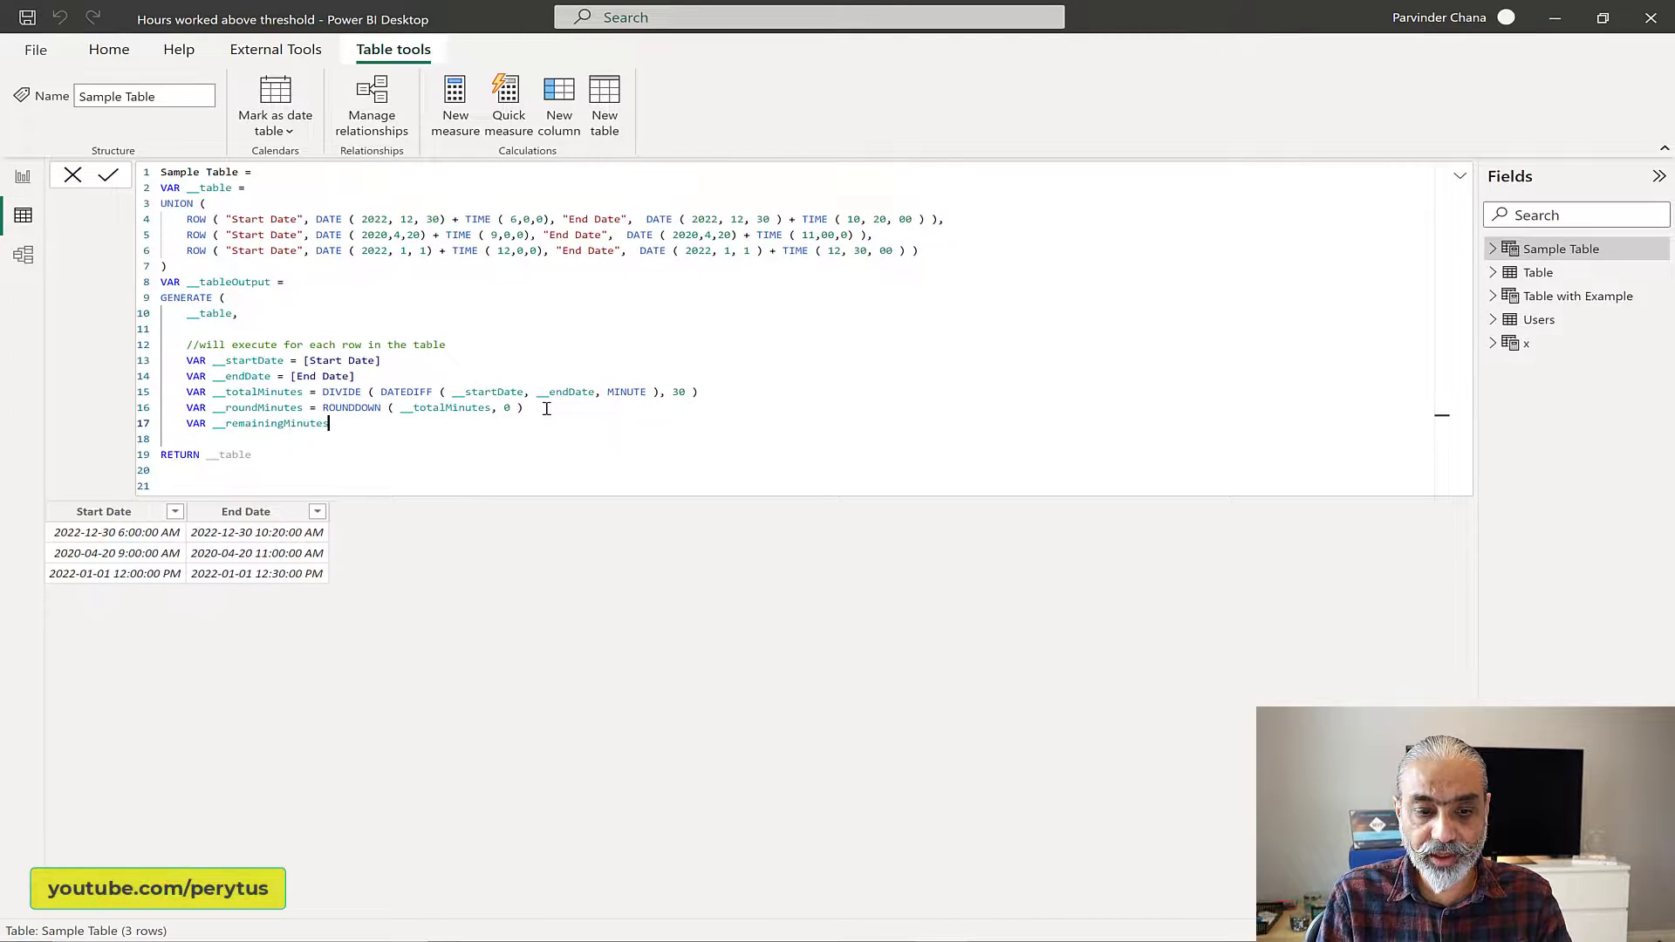
text( = I)
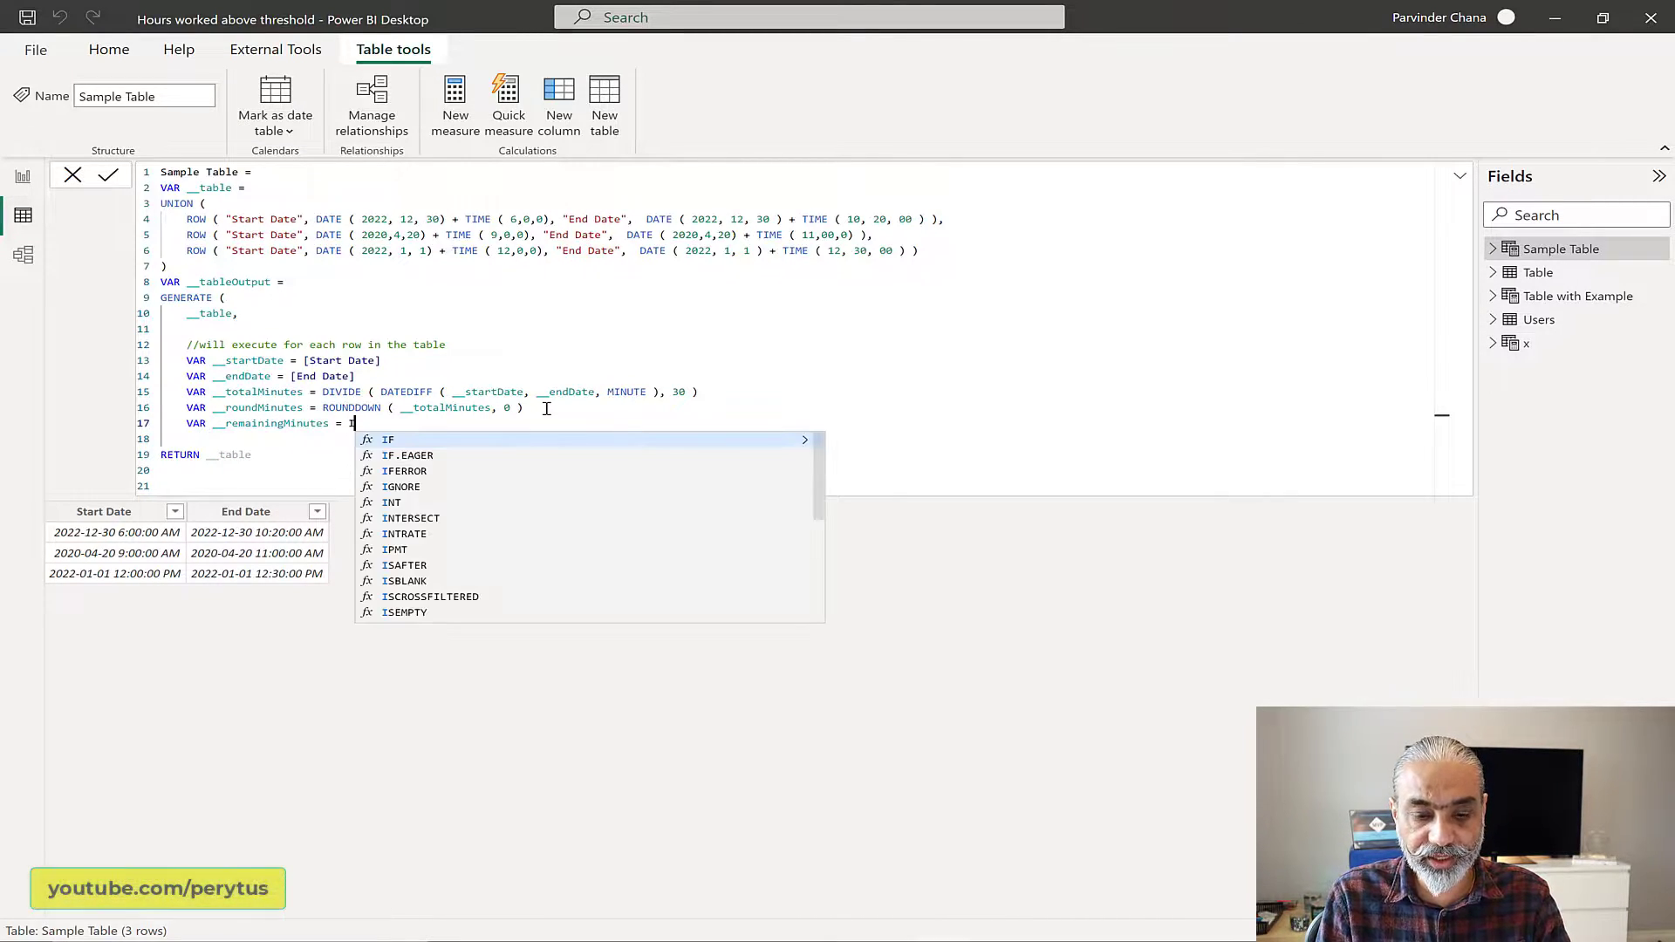
text(F ( __rou)
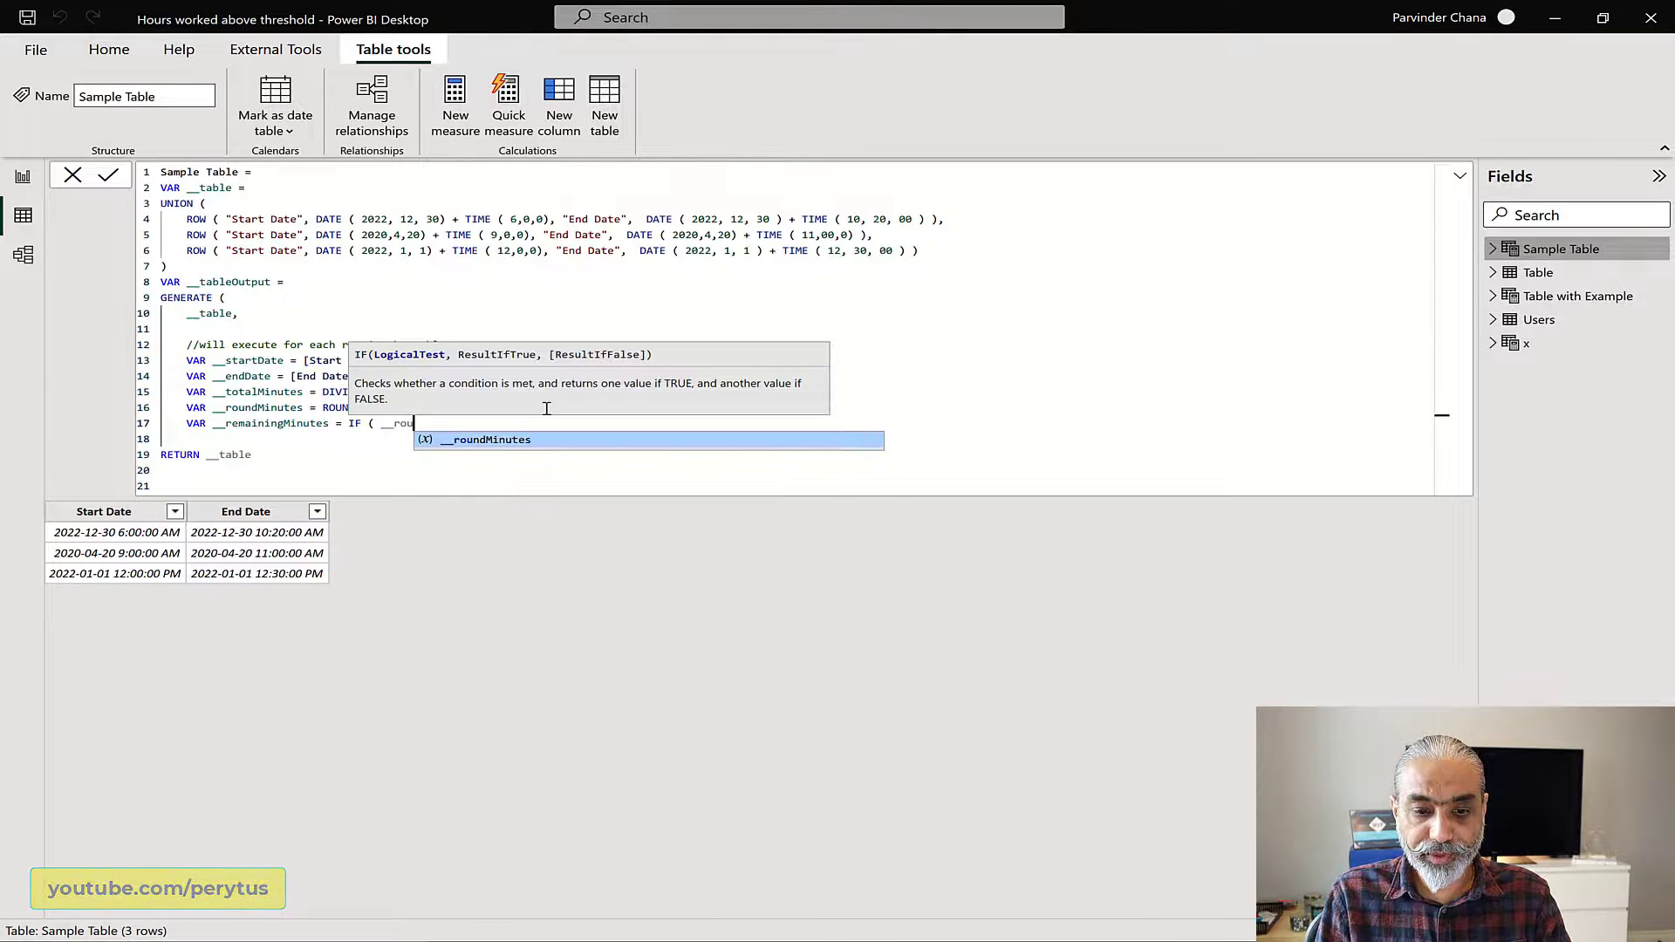
Step: Begin an IF expression for __remainingMinutes with the condition __roundMinutes < __totalMinutes
key(Tab)
text(<)
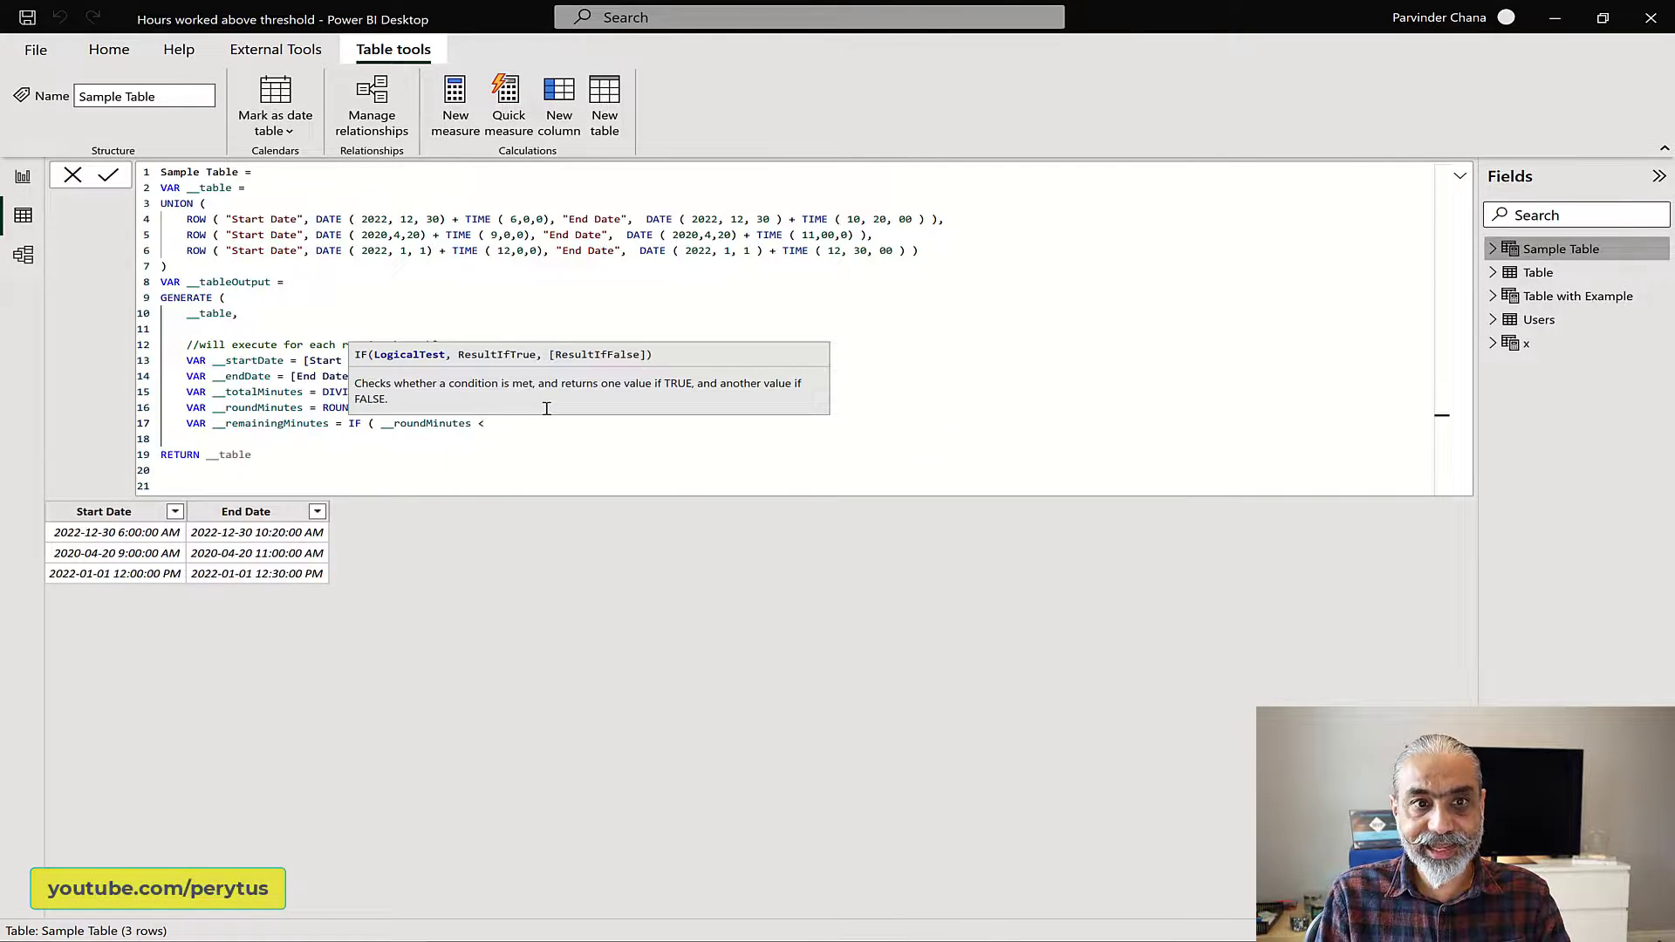
text( __to)
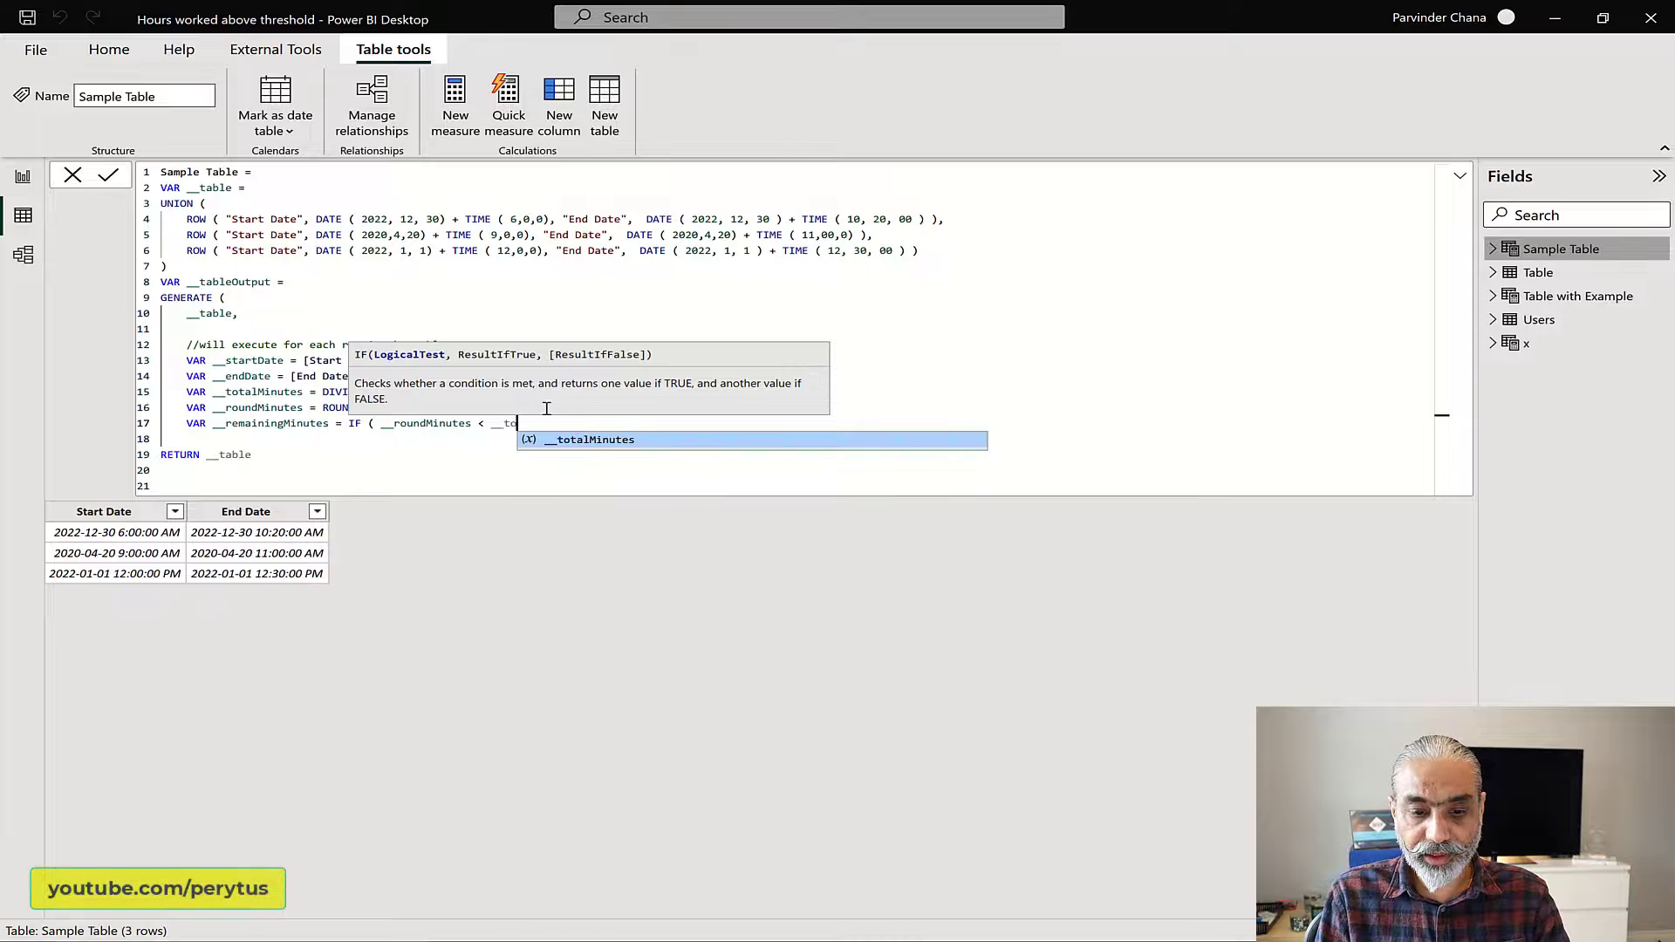
key(Tab)
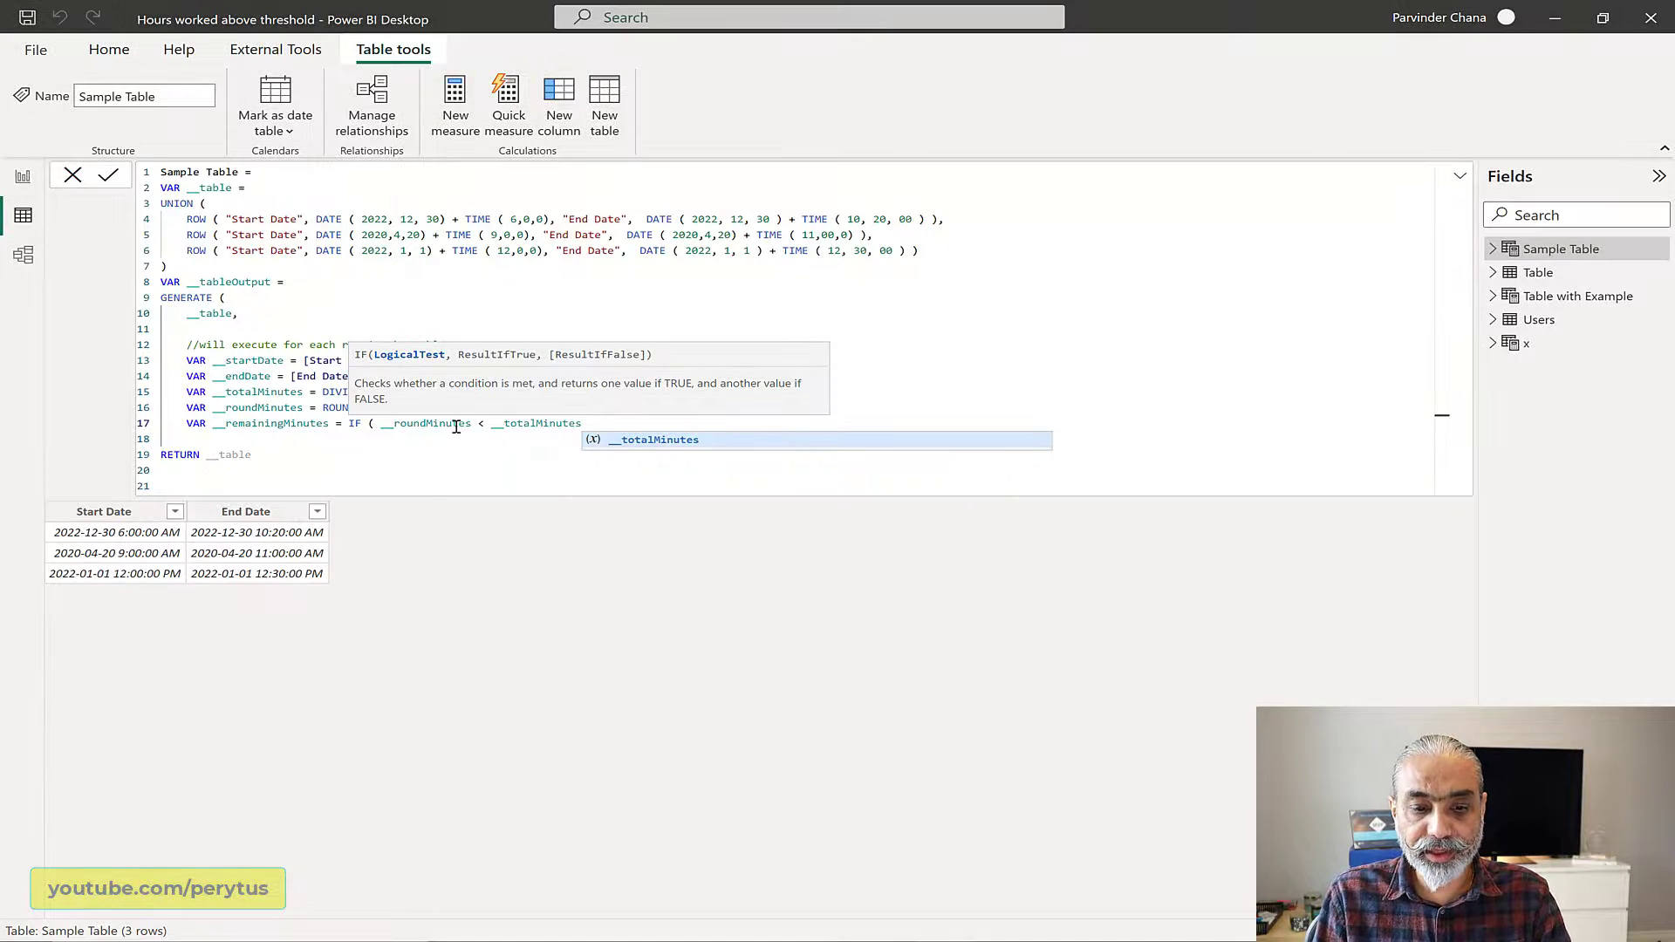
click(451, 423)
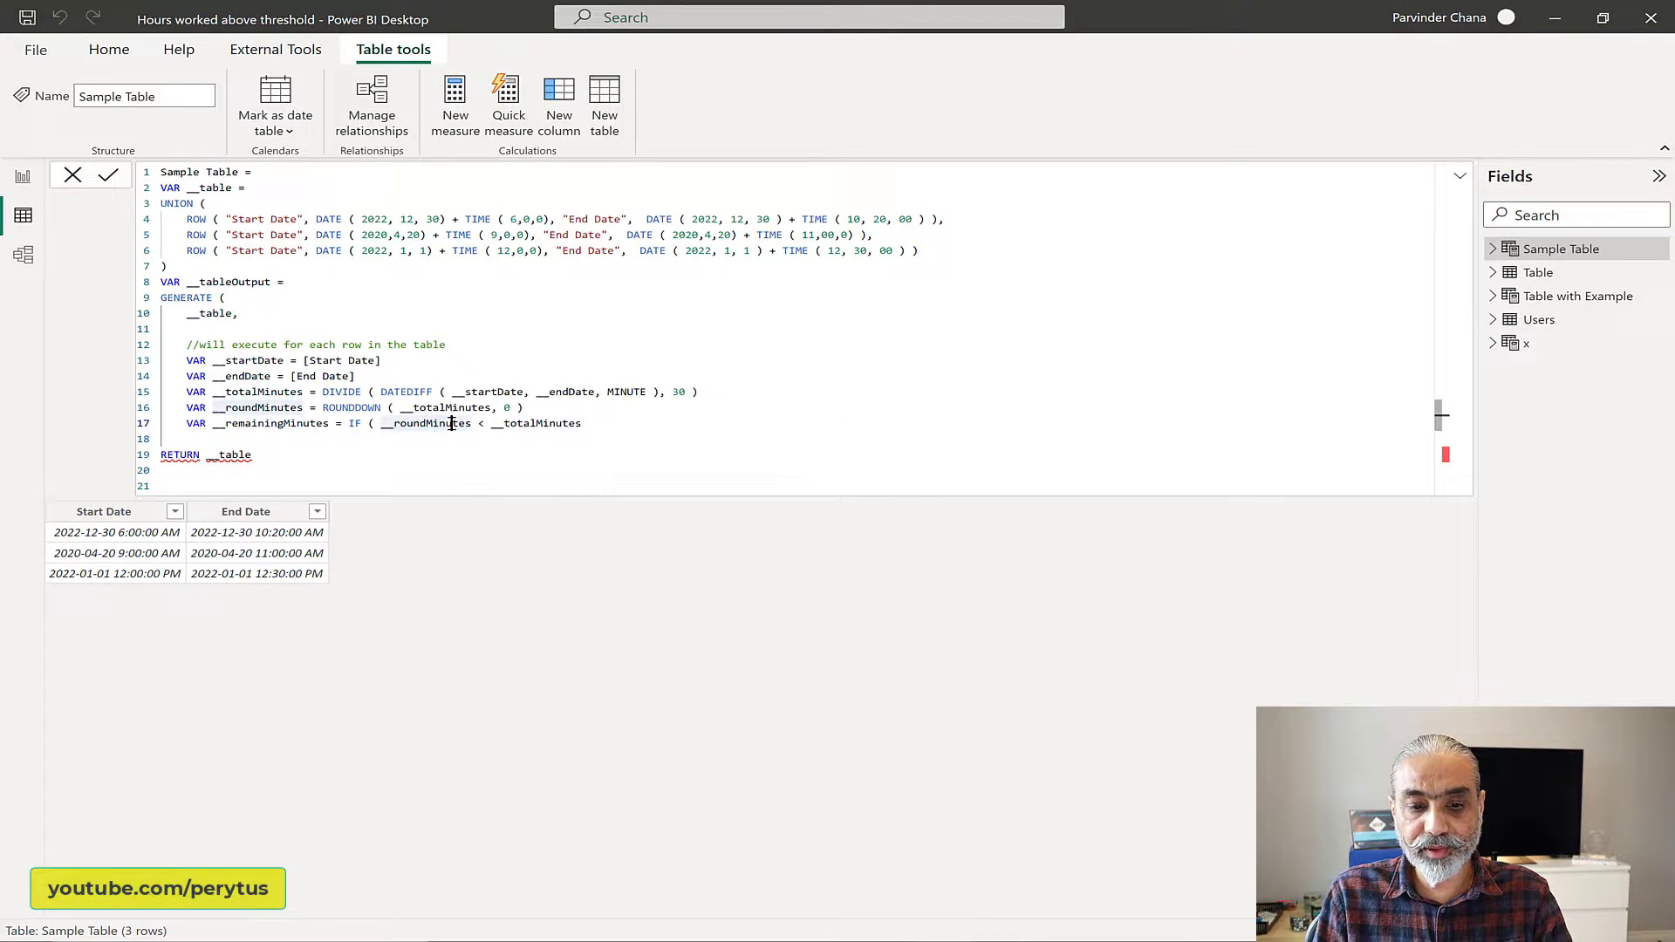
click(547, 423)
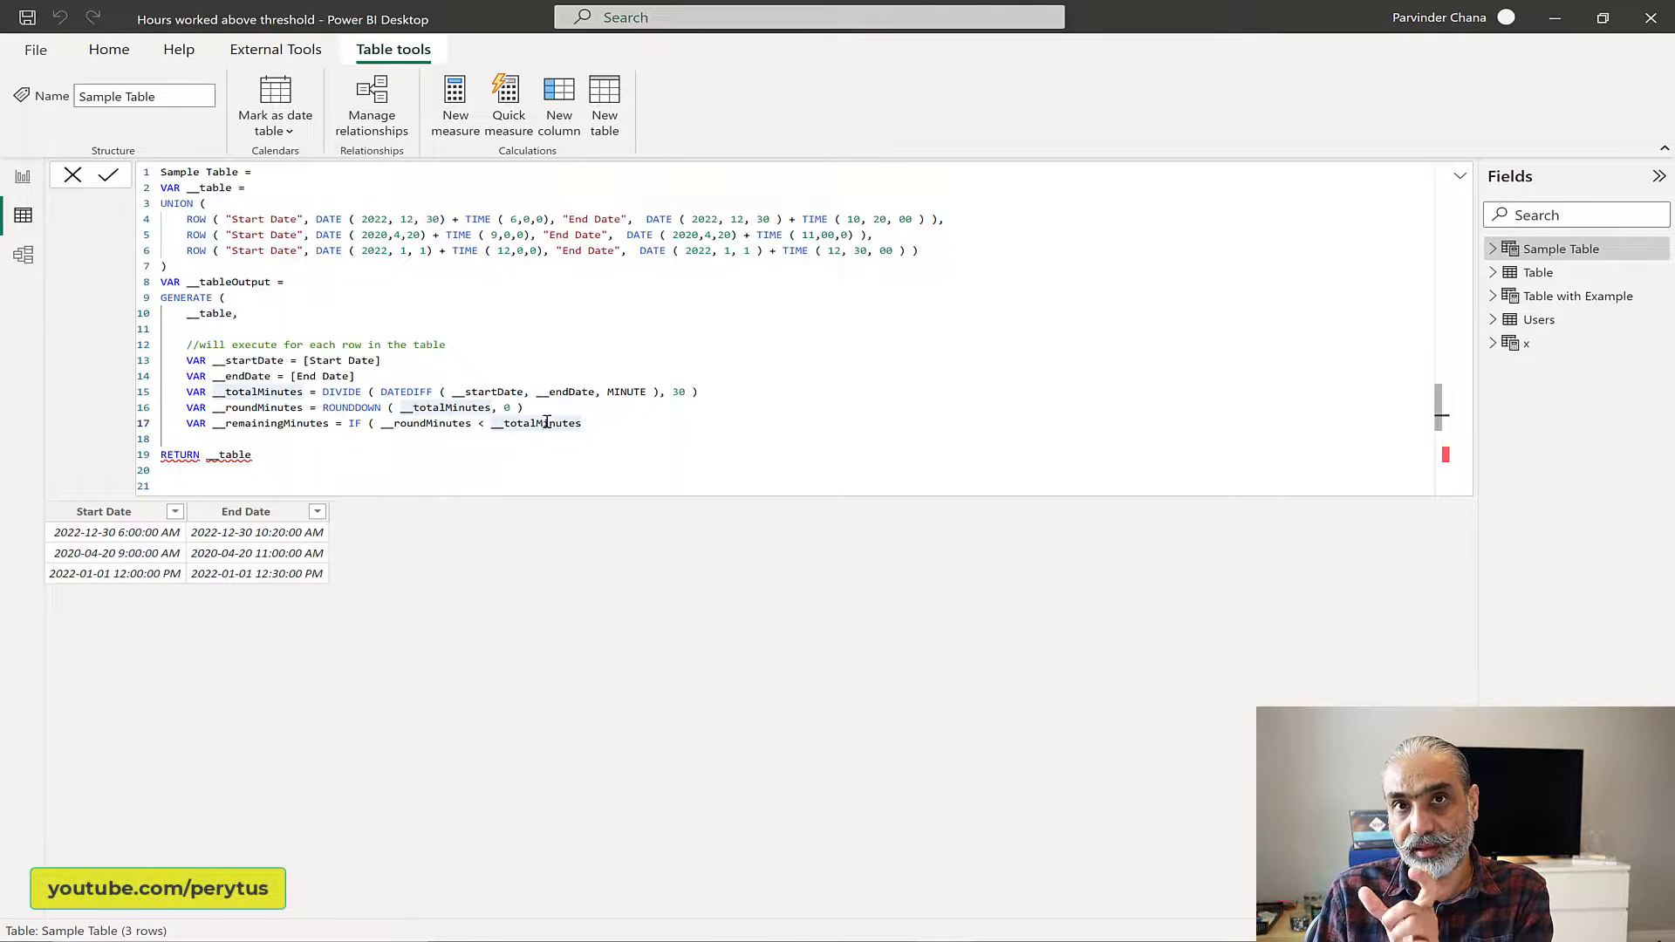
click(432, 423)
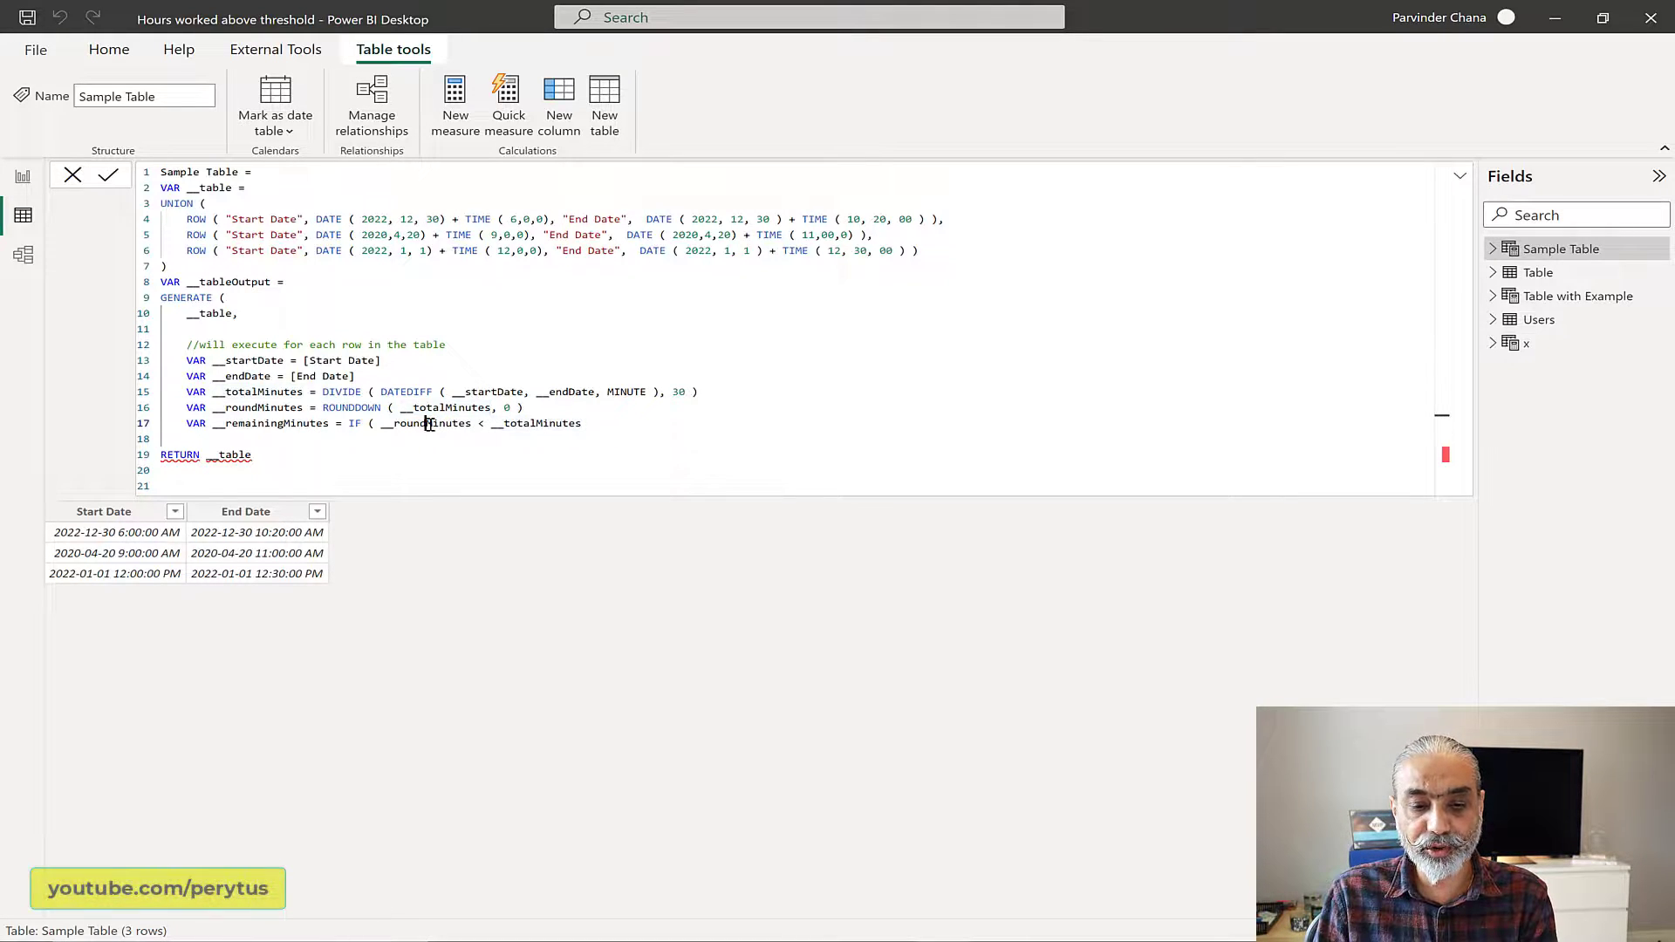
click(554, 424)
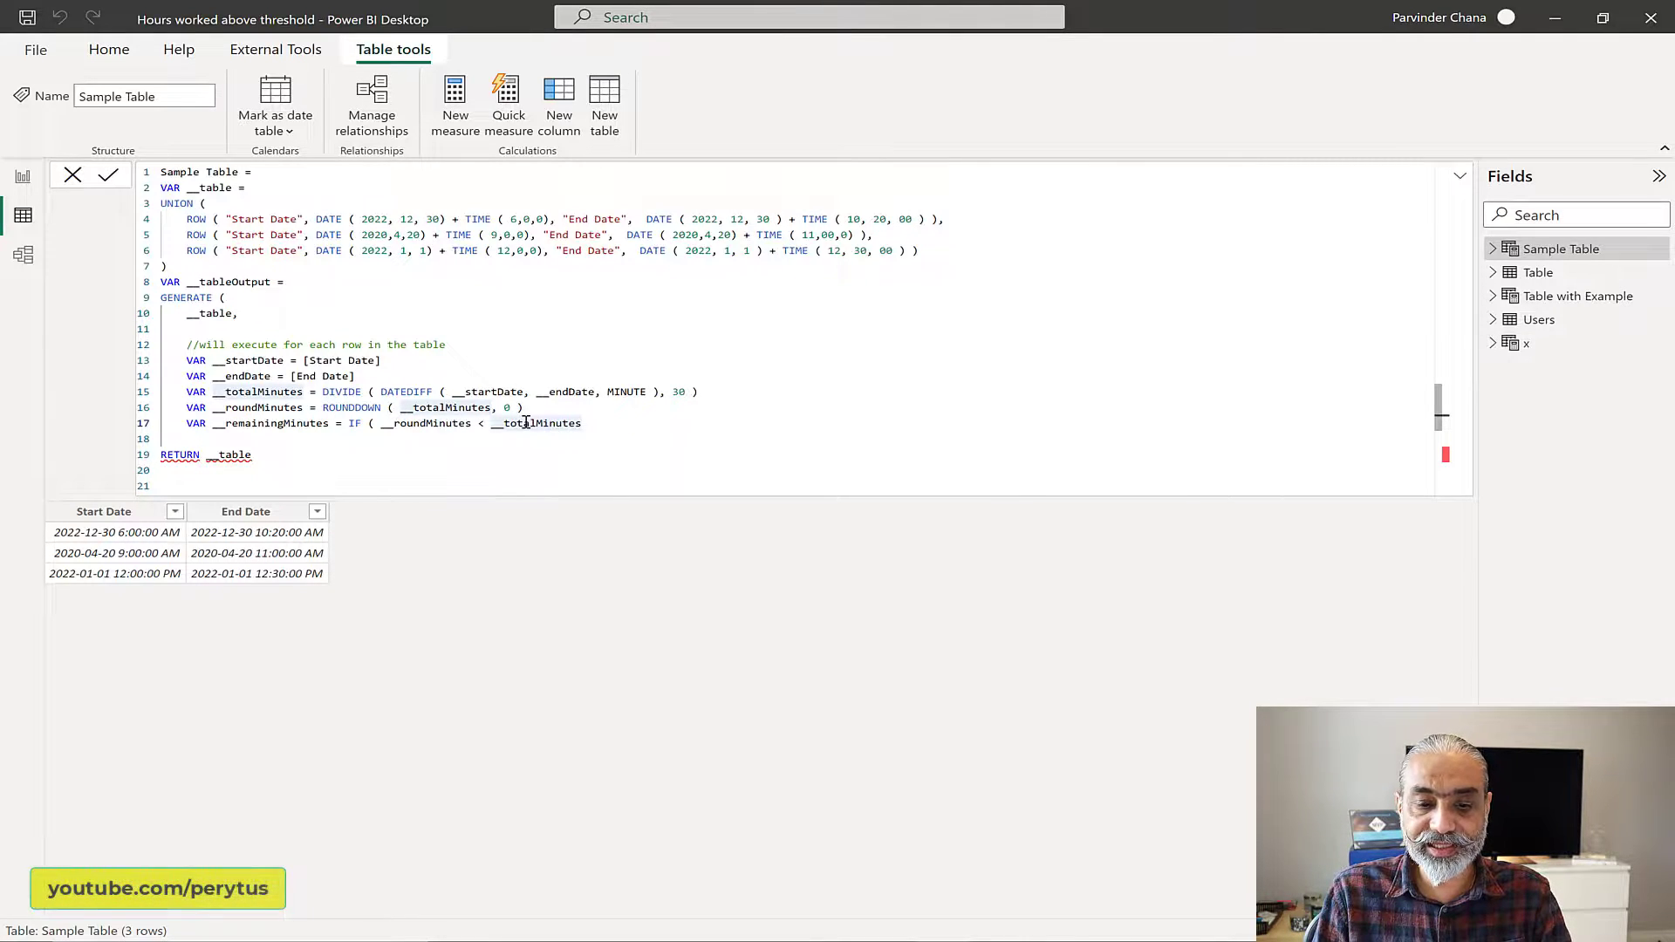
Step: Complete the IF expression with __totalMinutes as the result if true, close it, and add a new line below
click(587, 426)
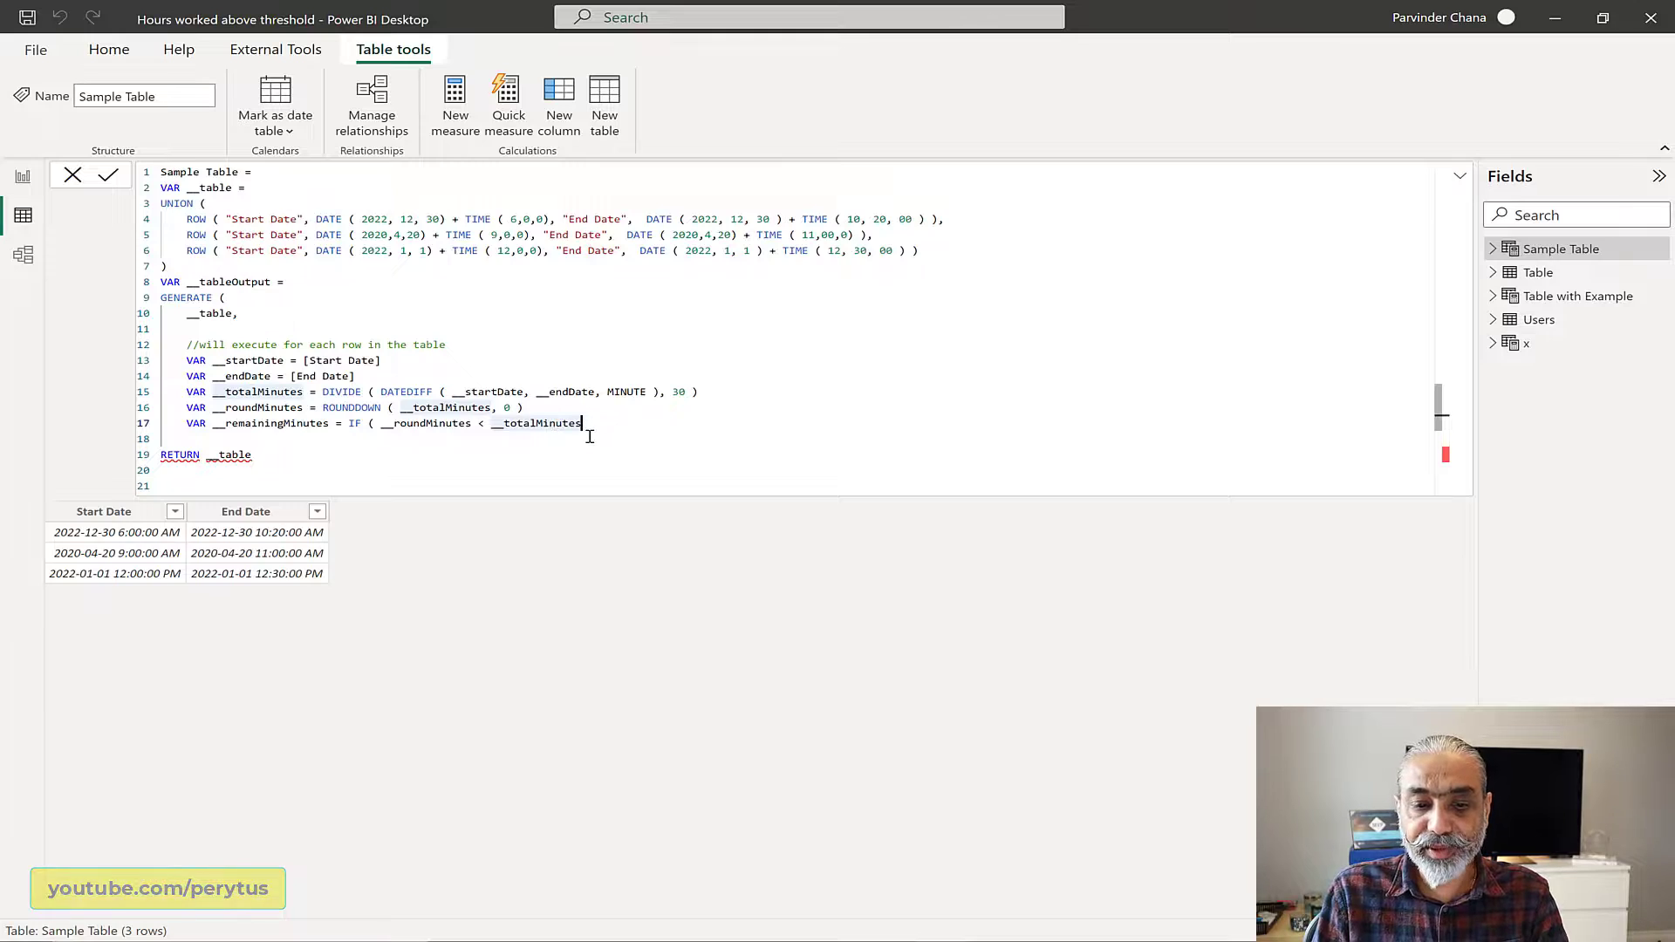
text(, )
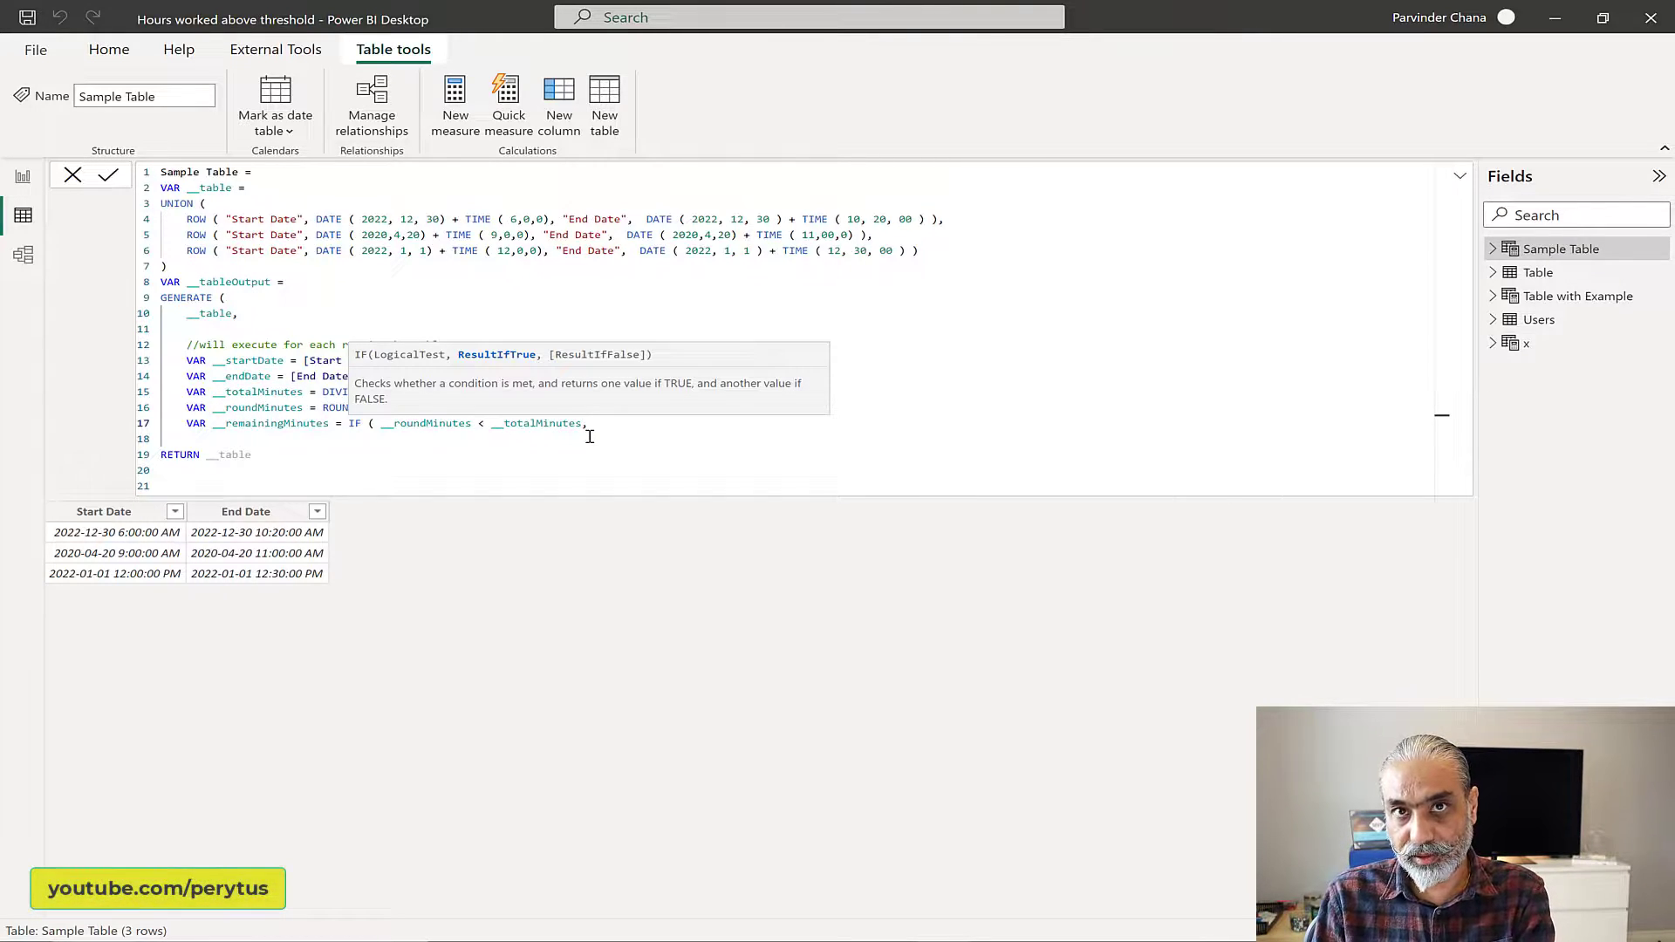
text( __totalMinutes )
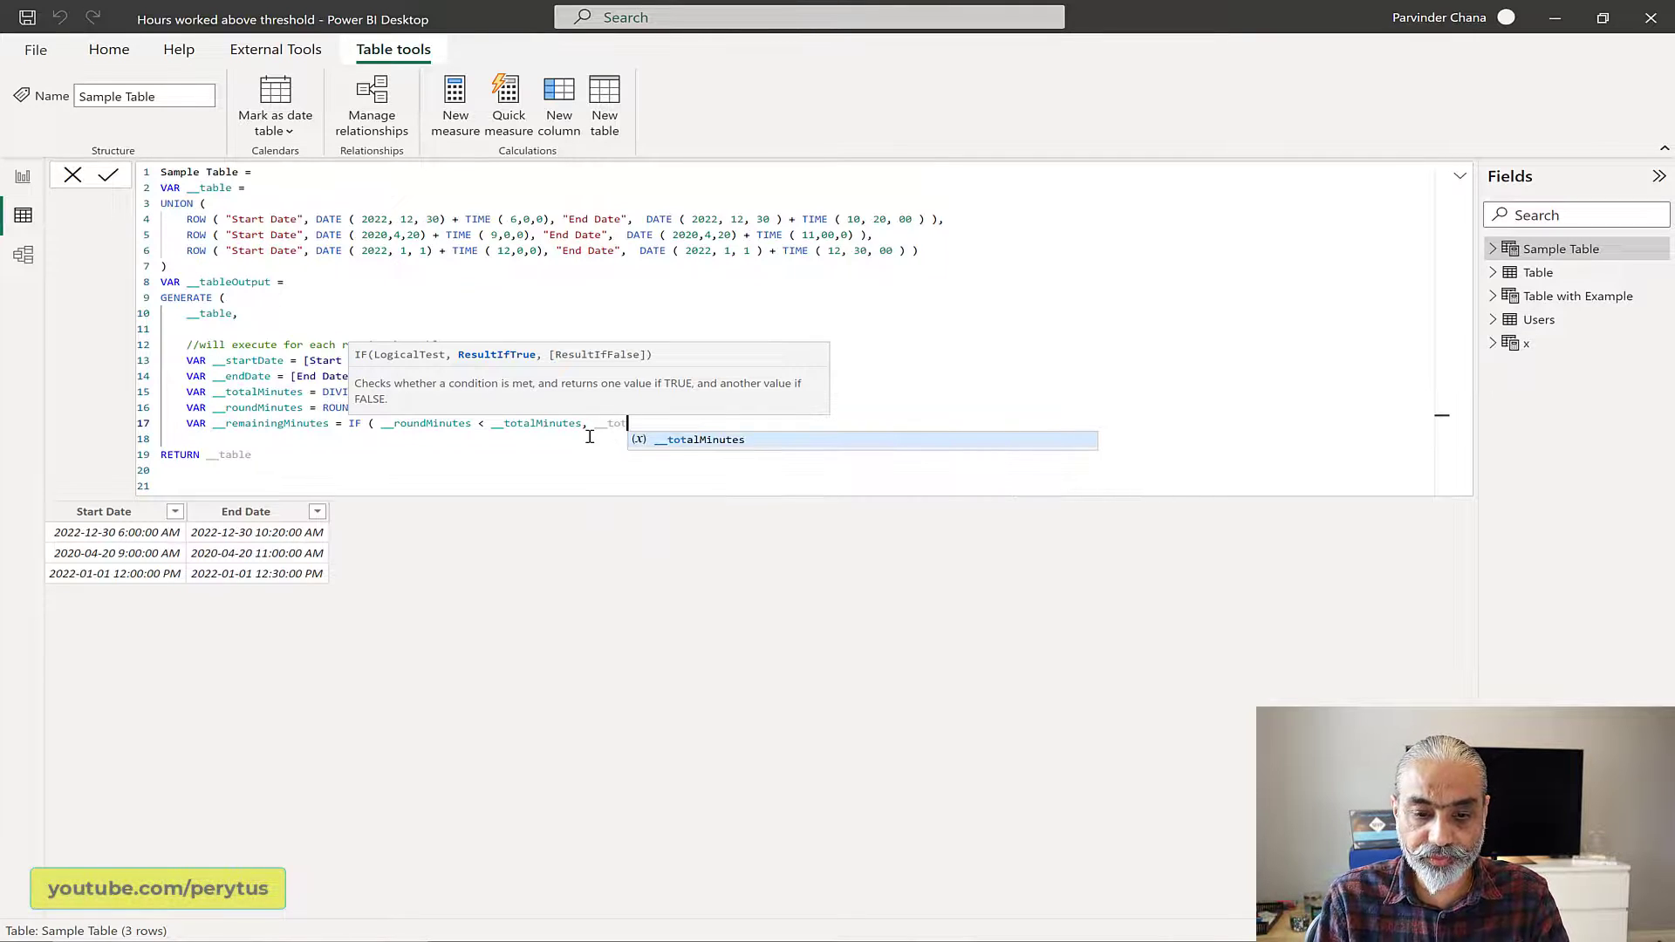
text())
key(shift+Return)
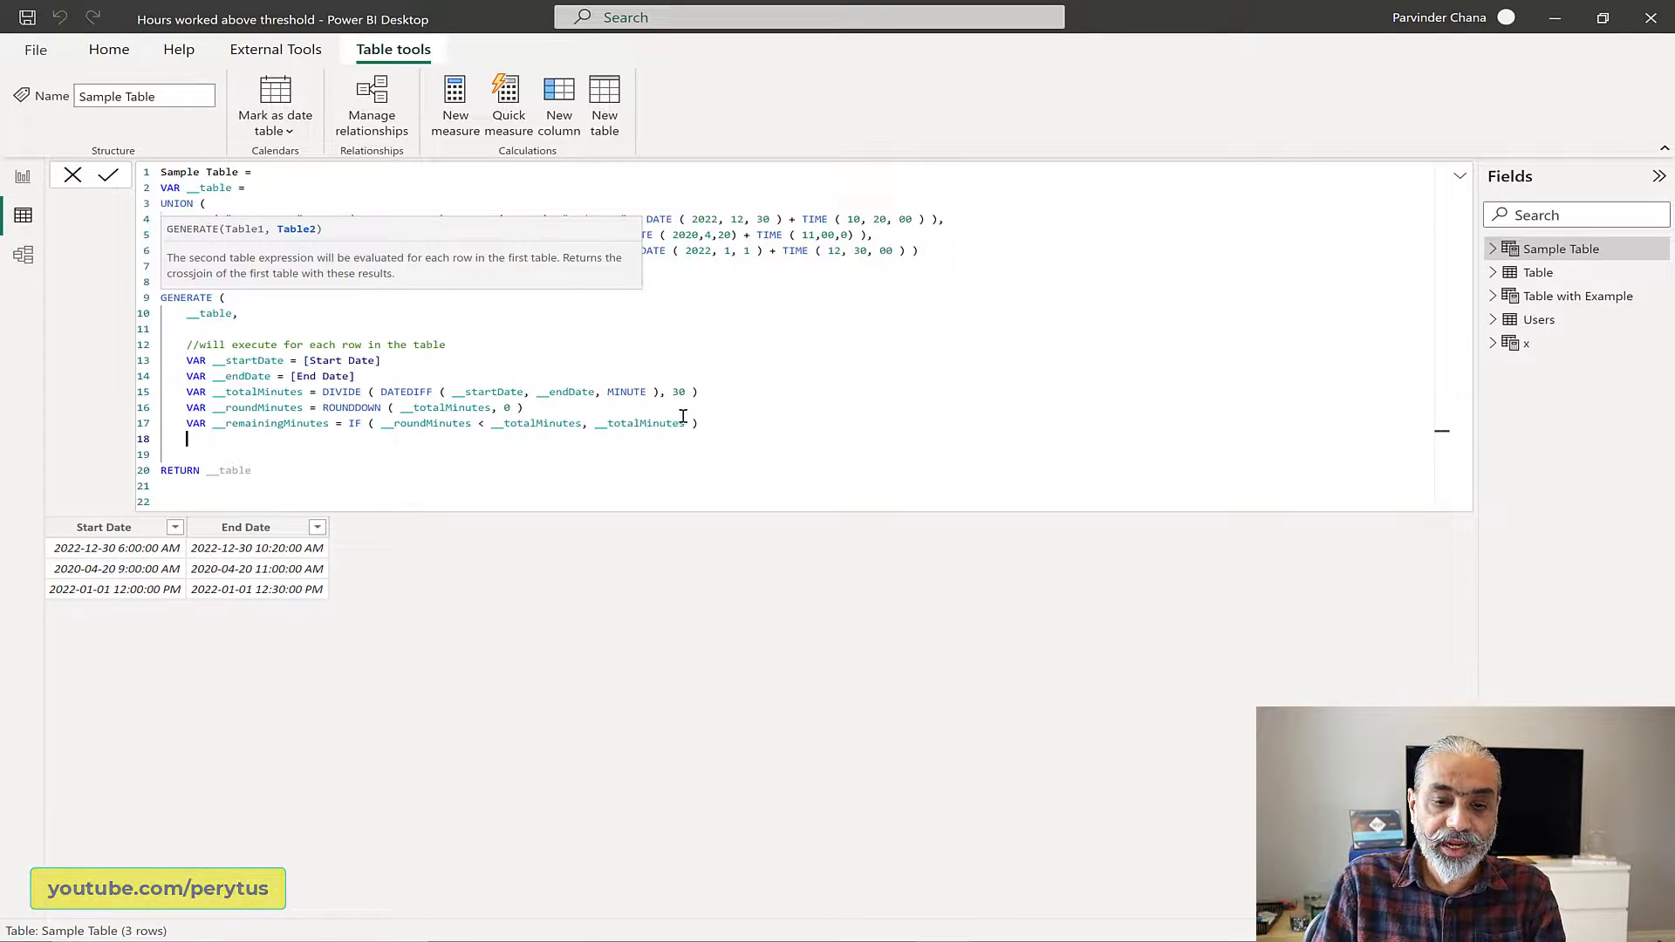
Step: Start a __minutesTable variable with an equals sign on the line below __remainingMinutes, leaving extra blank space before RETURN
click(733, 425)
key(Return)
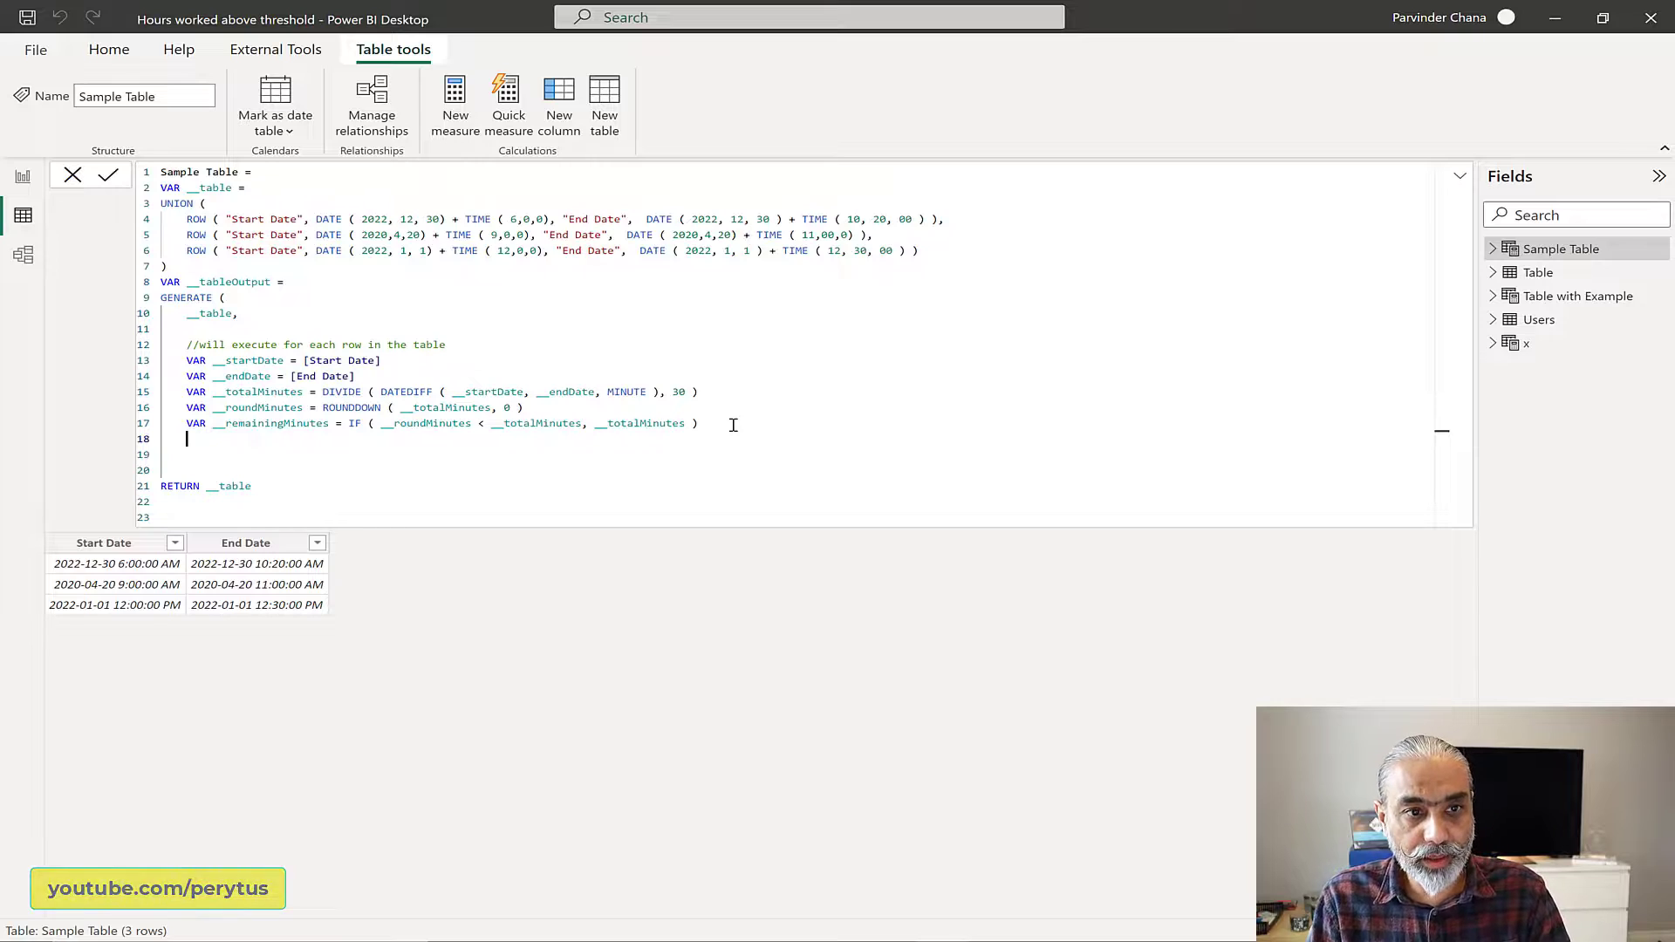
text(VAR __)
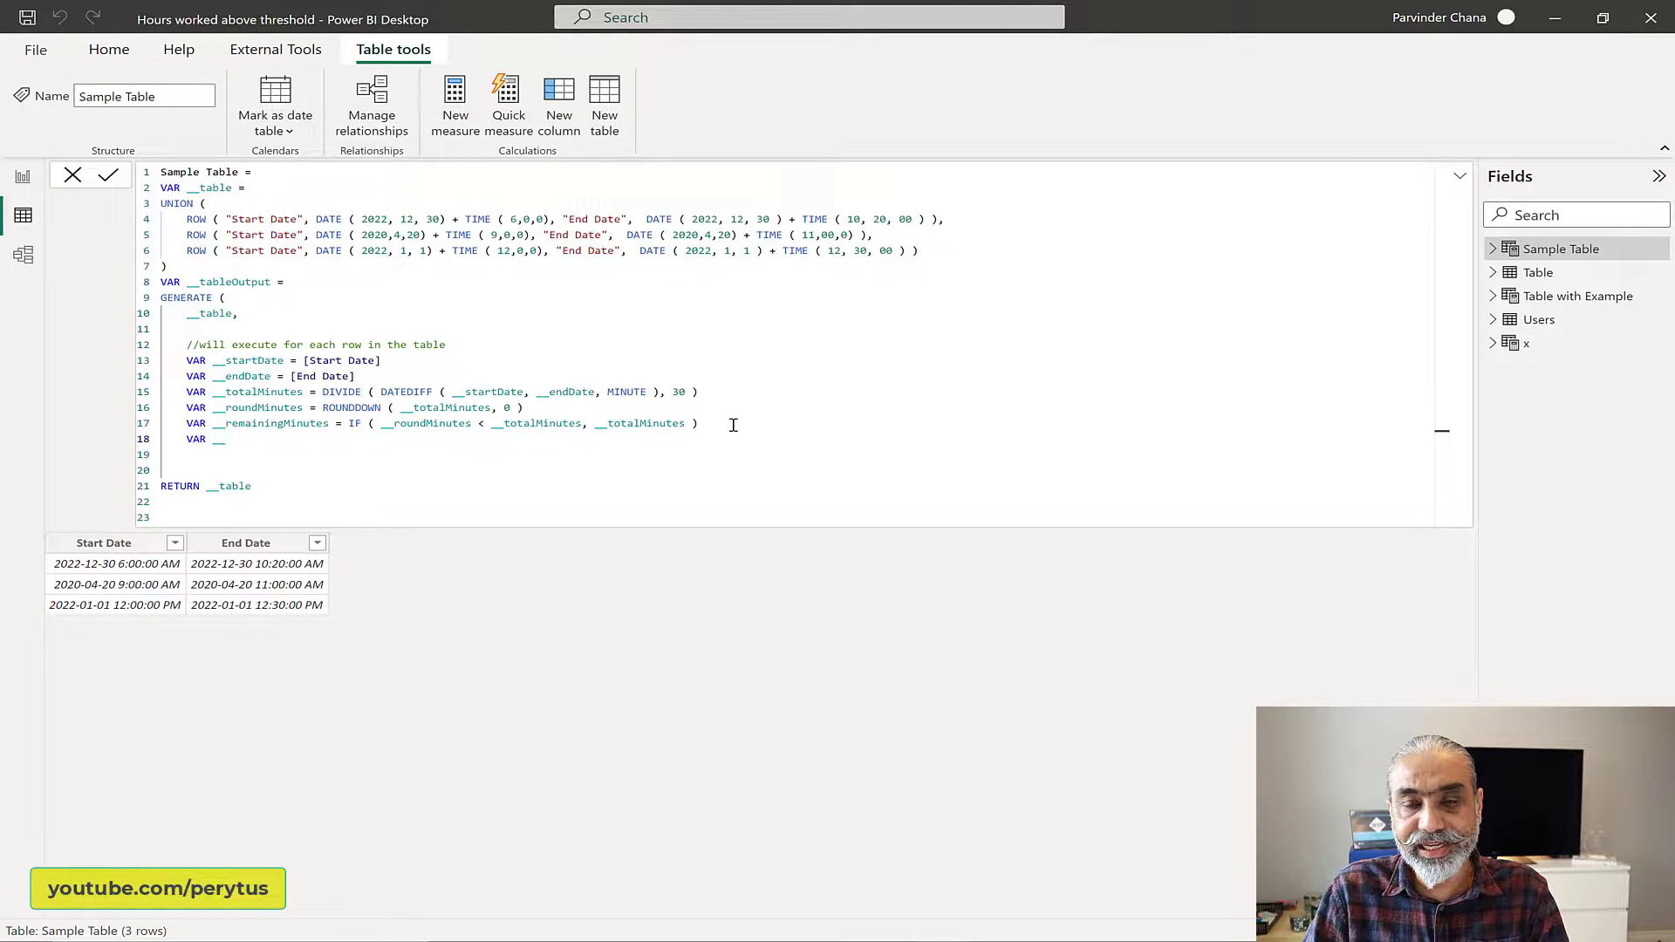
text(mi)
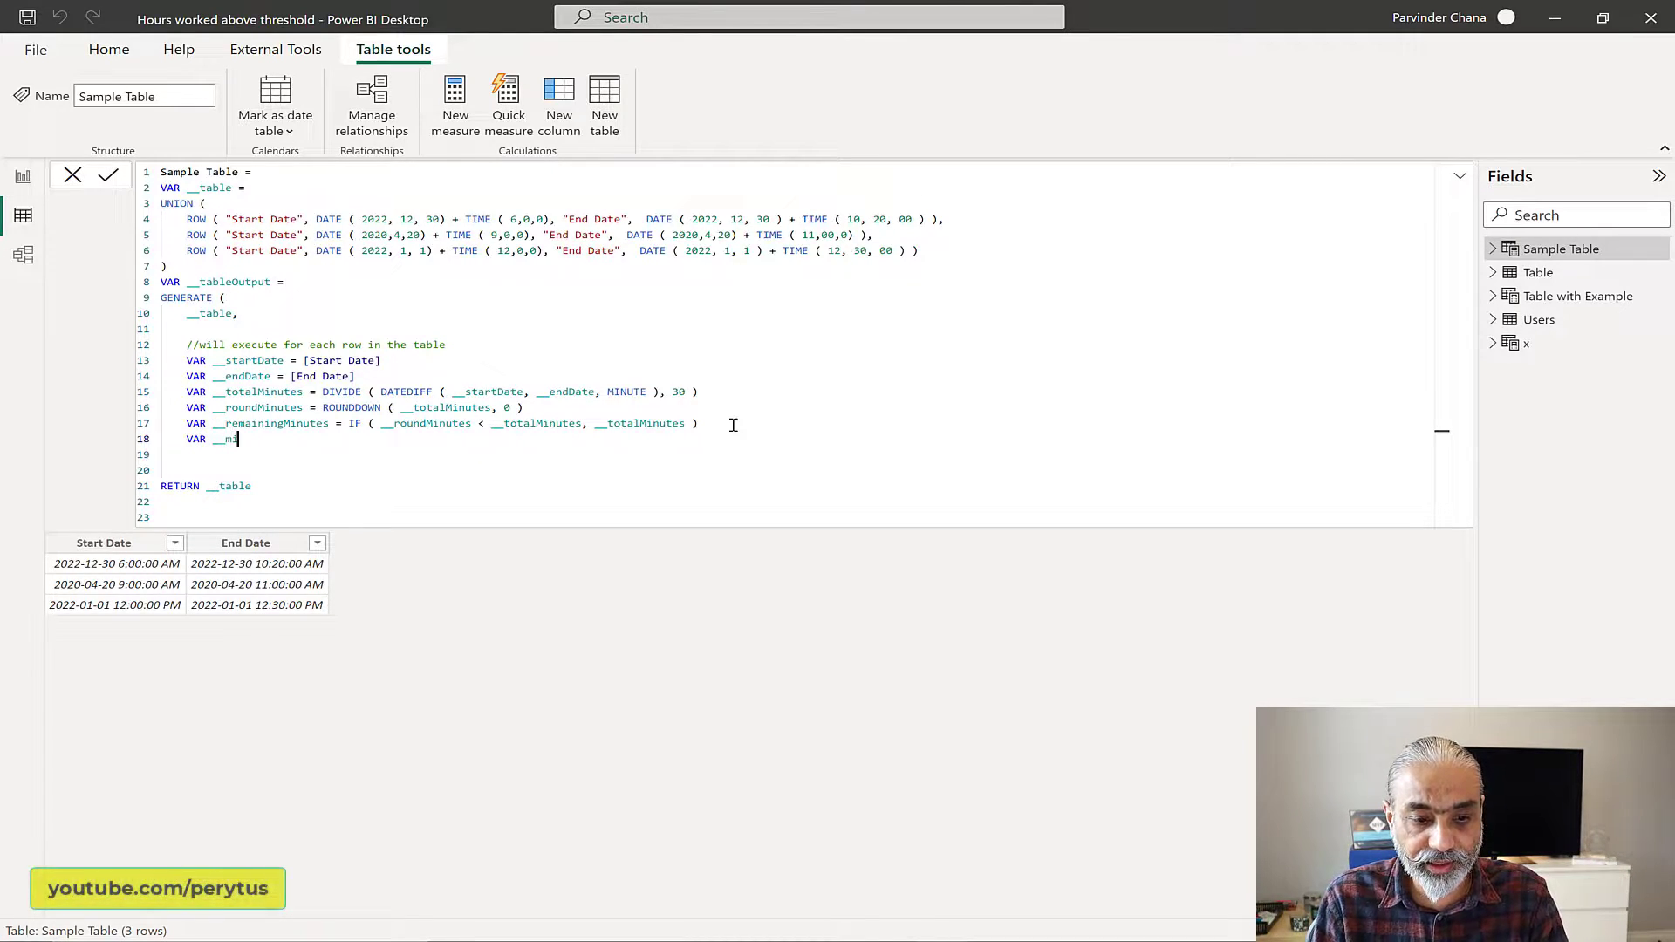
text(nutesTa)
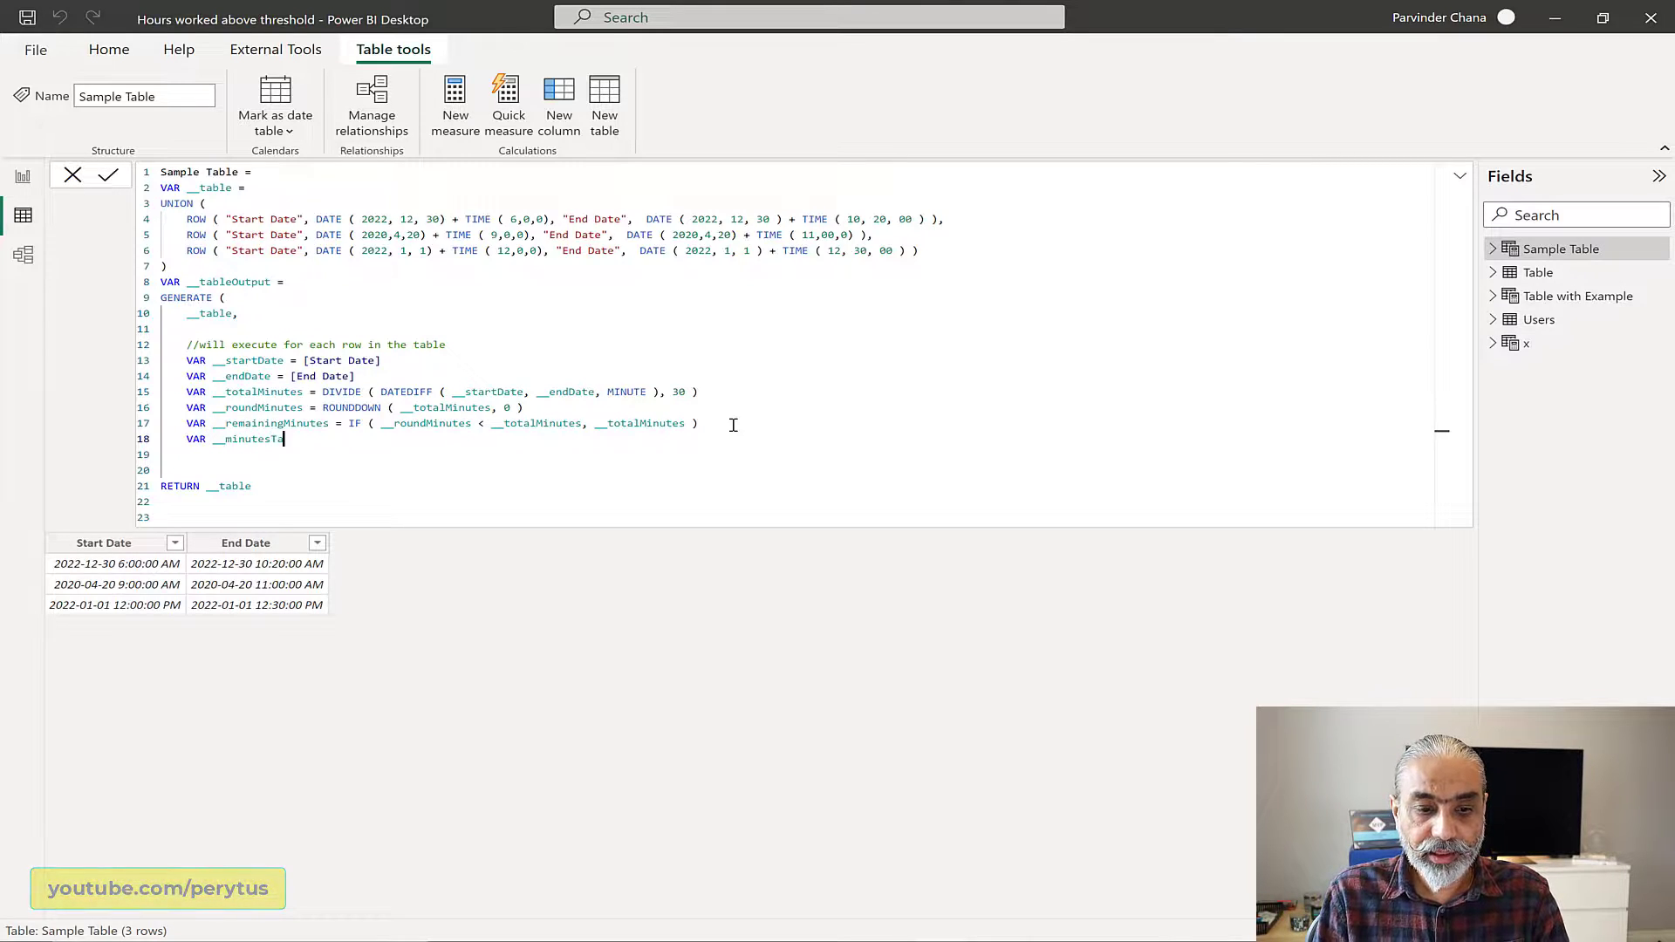
text(ble = )
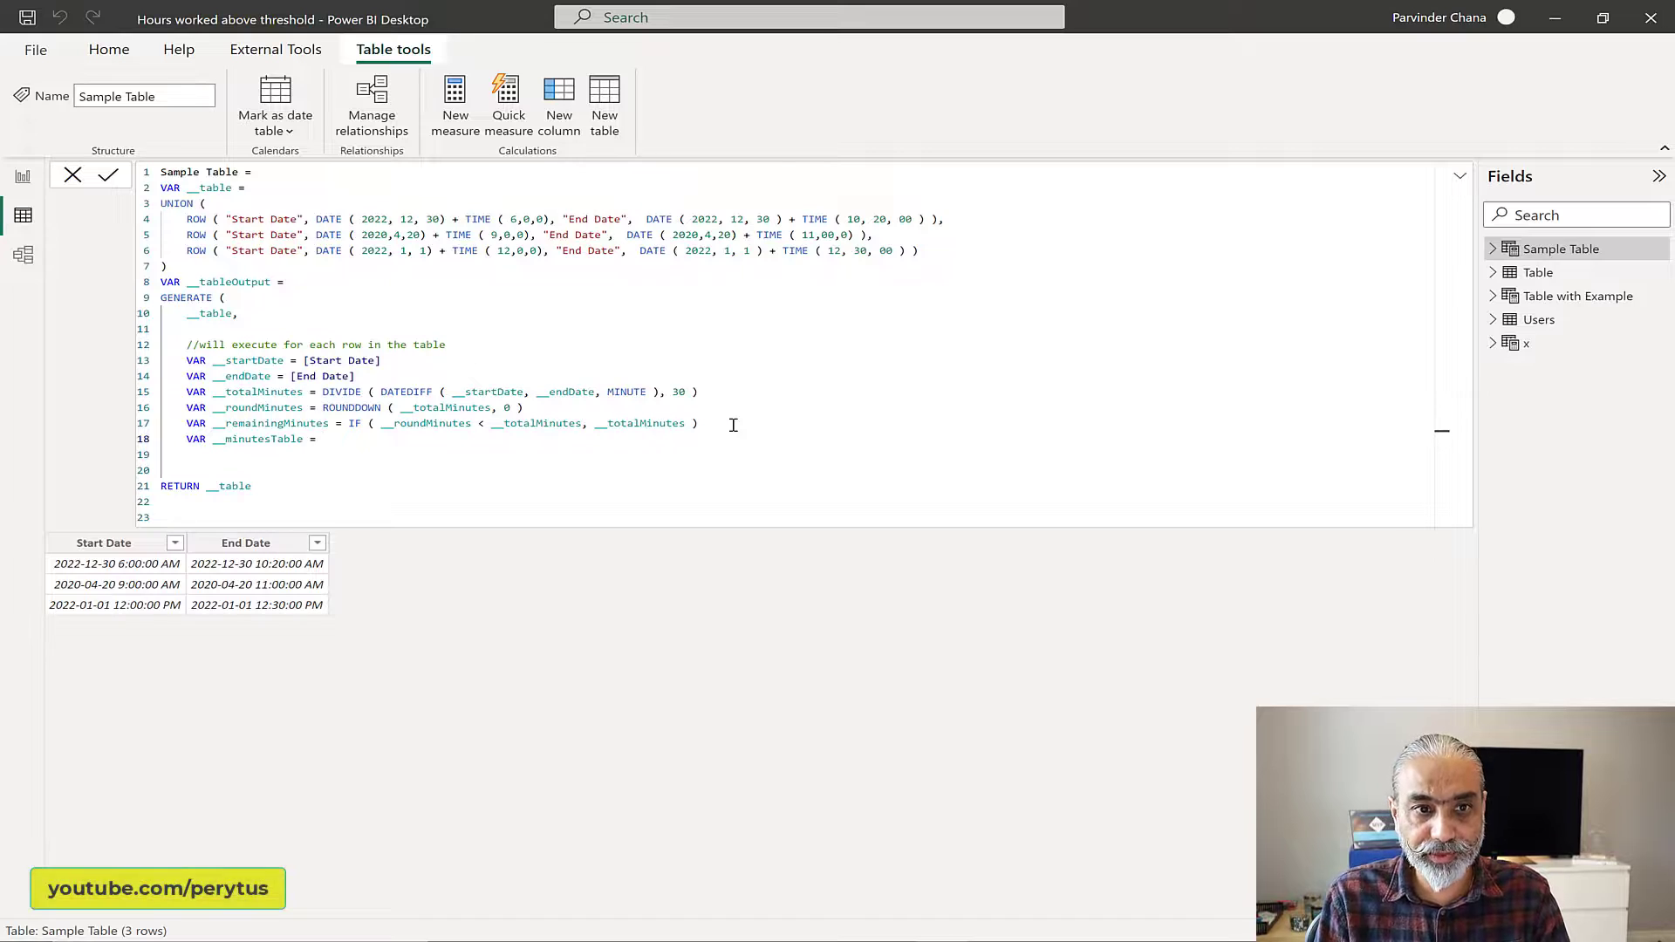
text(GENERATE)
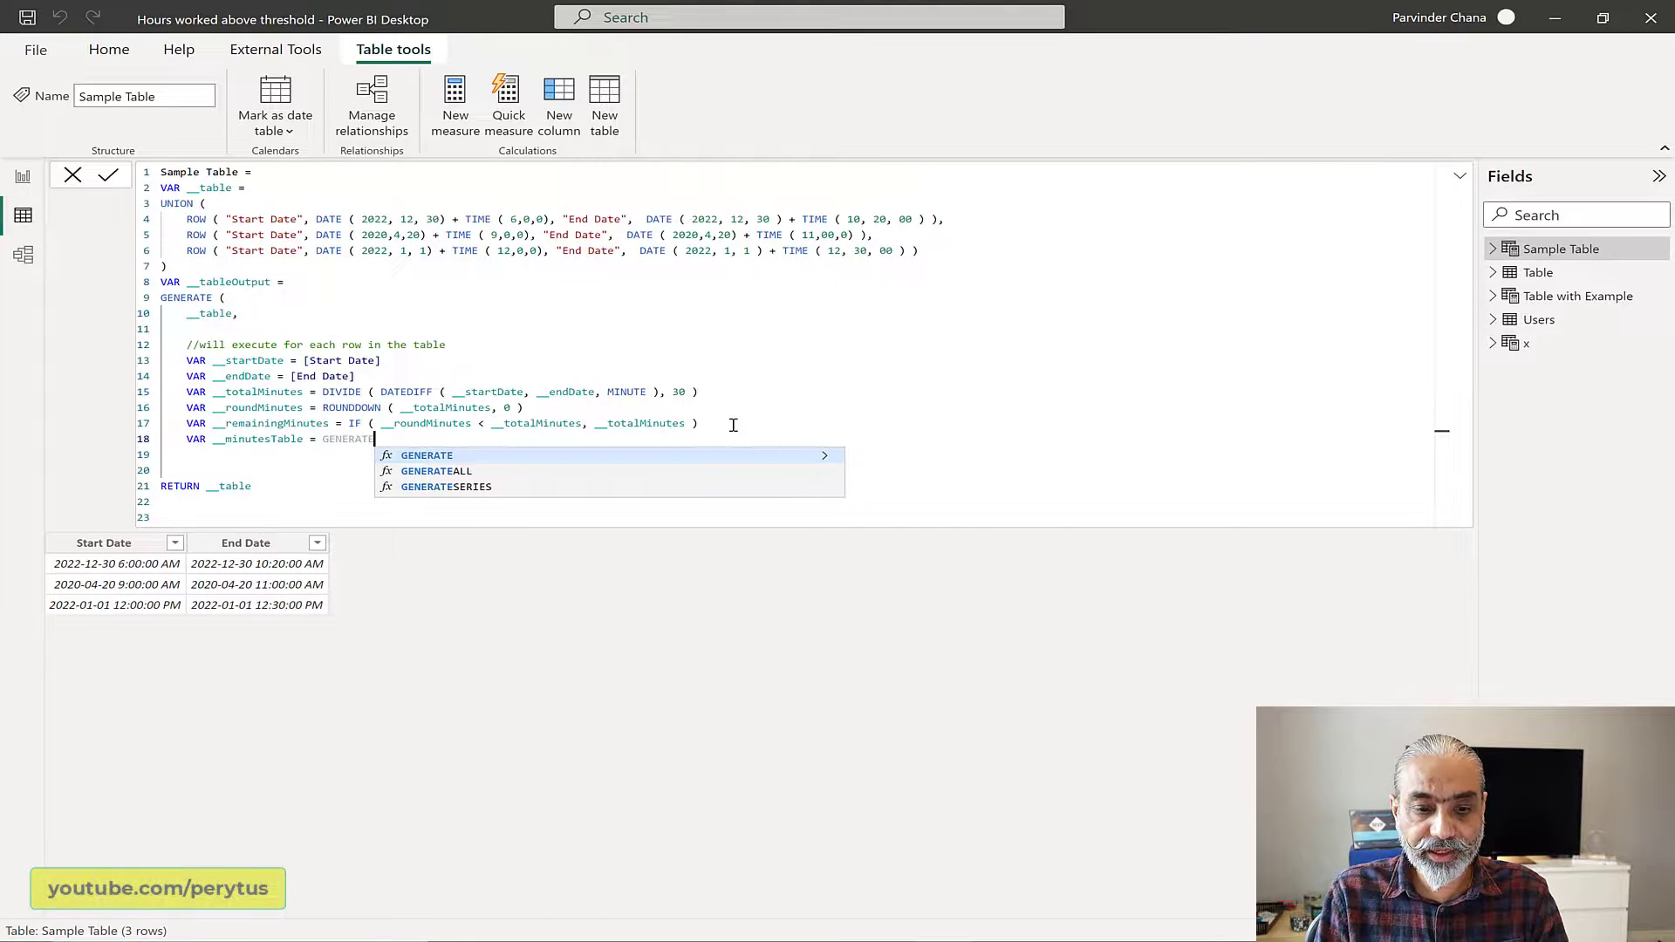
Step: Define __minutesTable as GENERATESERIES ( 0, __roundMinutes, 1 )
key(Tab)
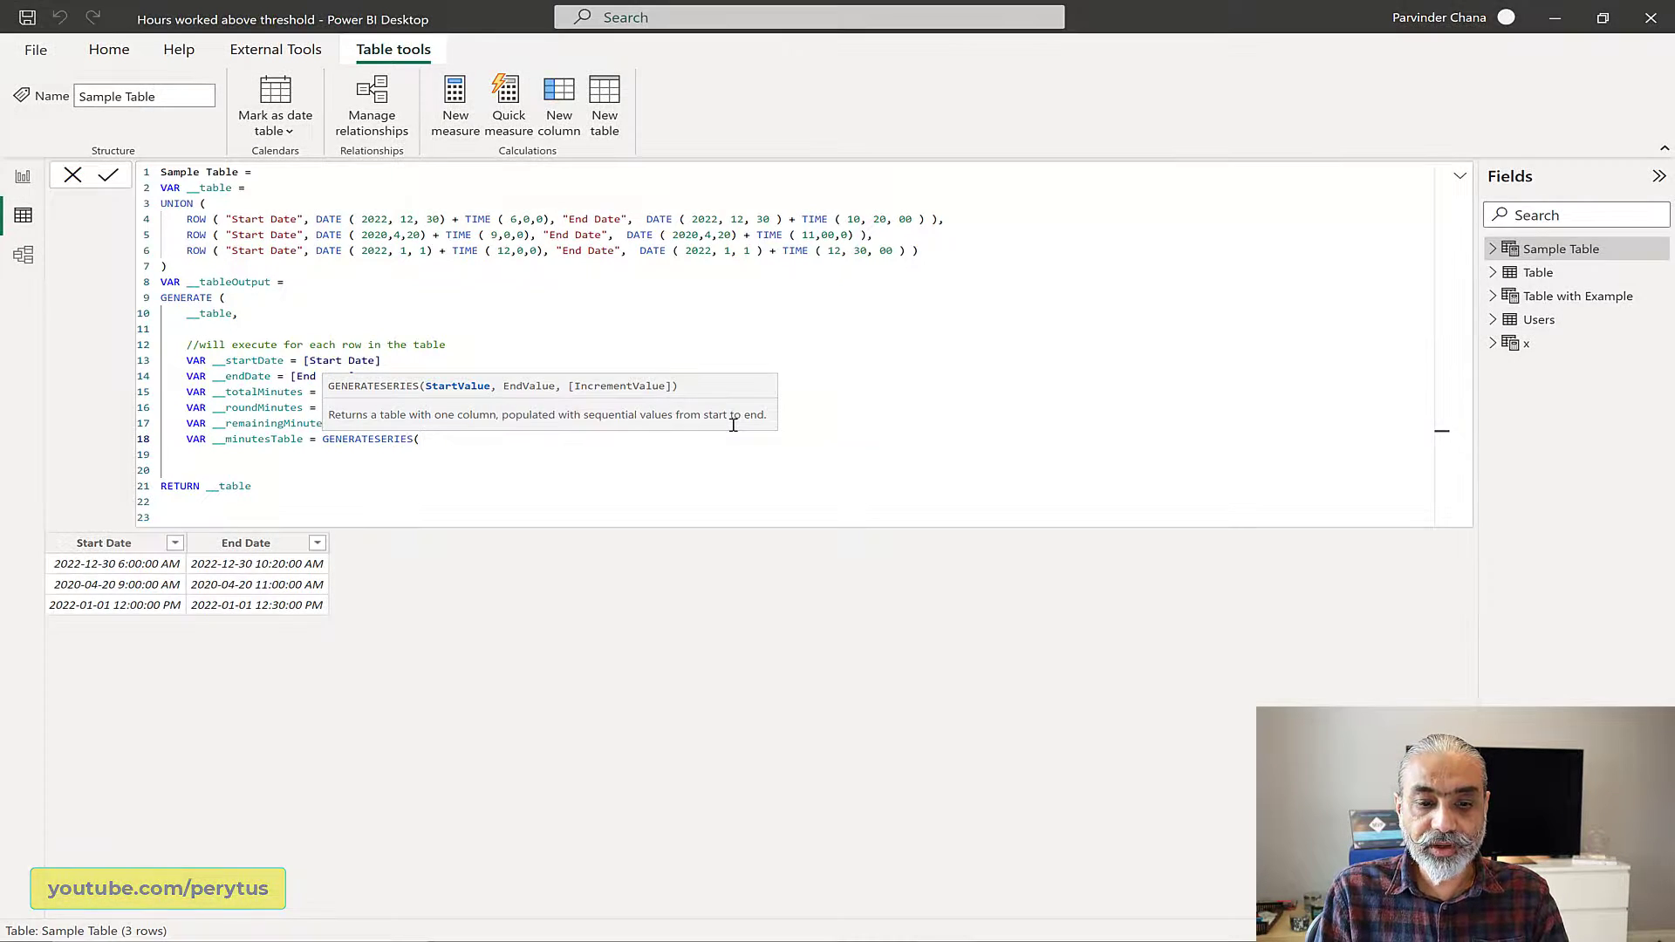
text(()
key(Escape)
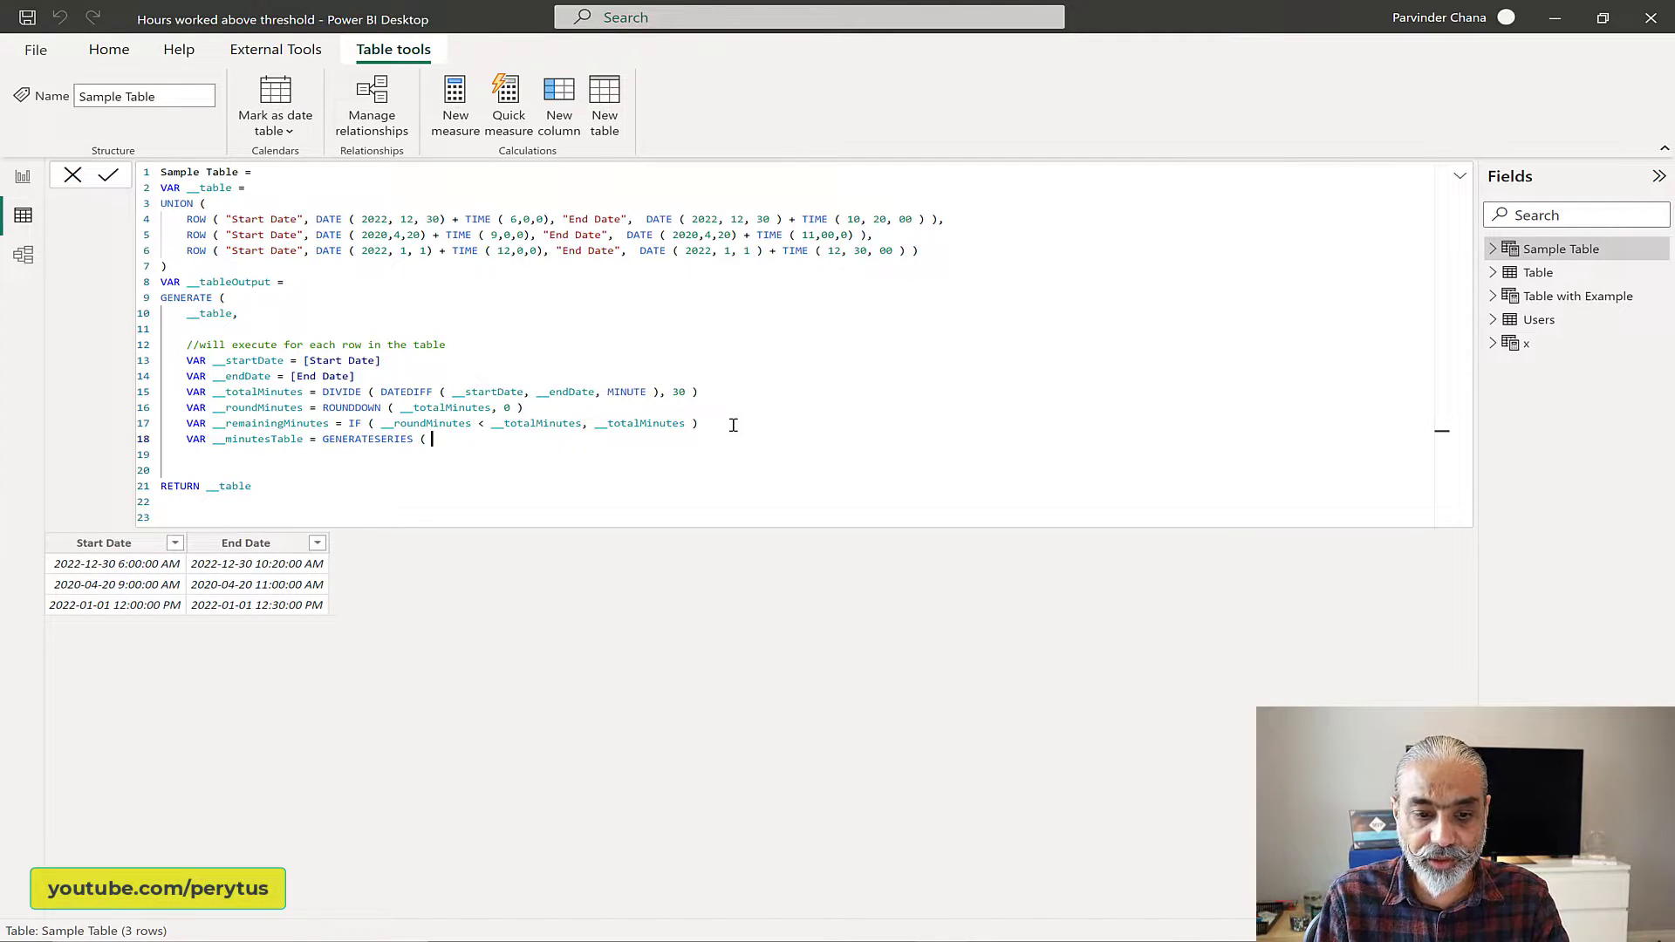
text(0, __)
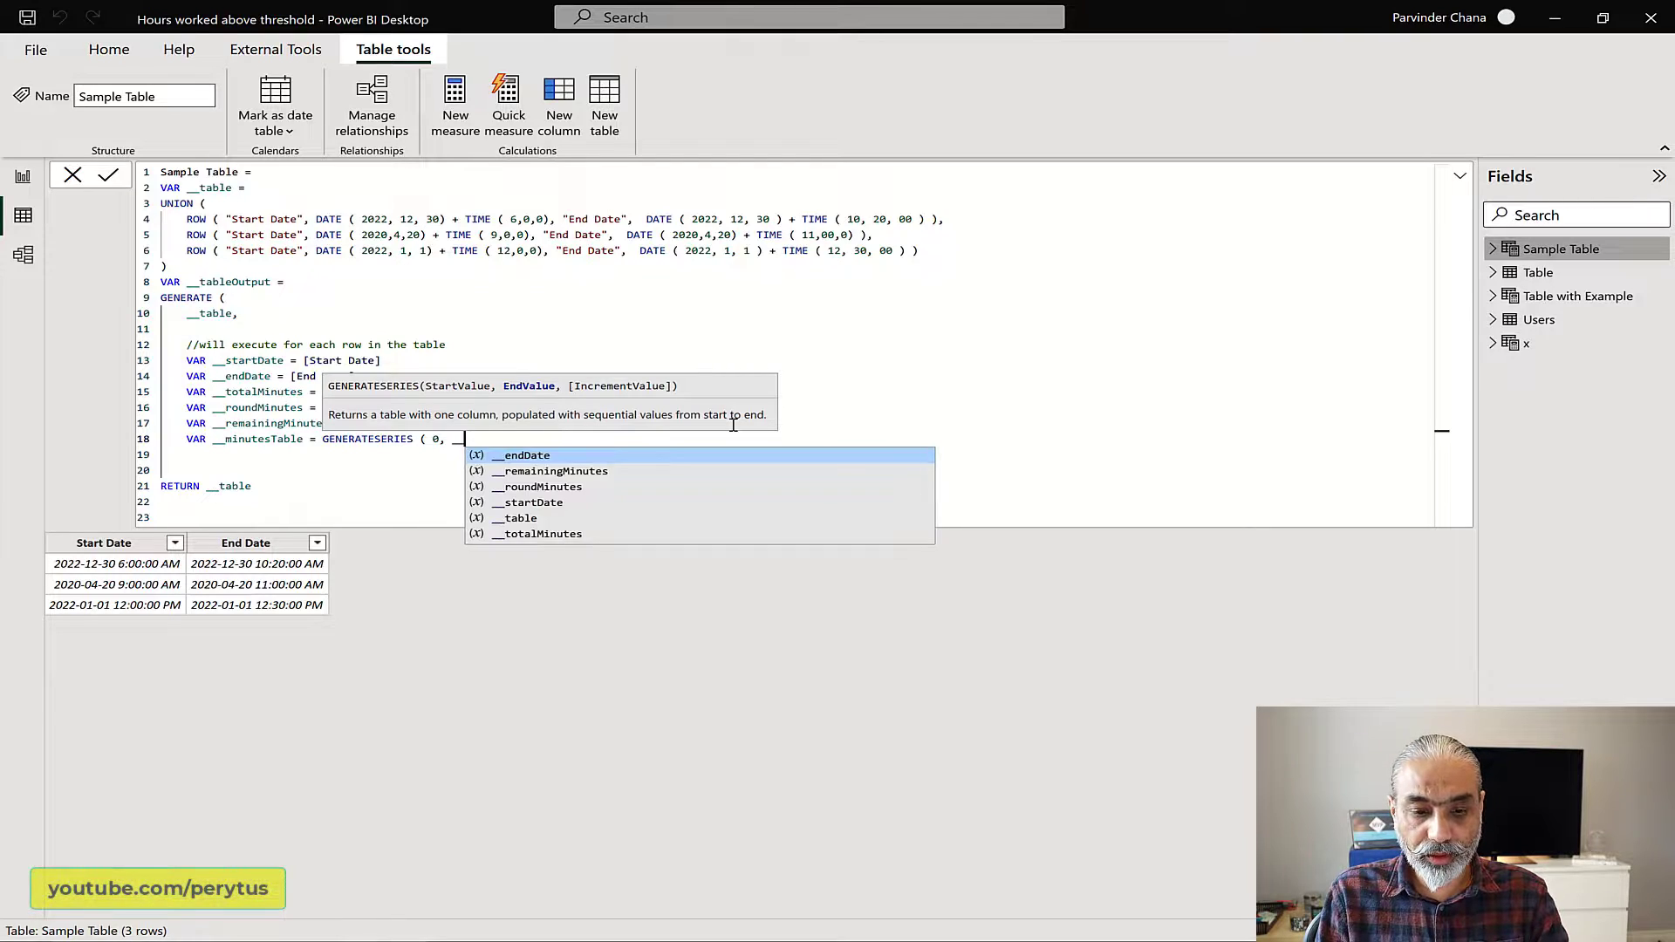
key(Down)
key(Down)
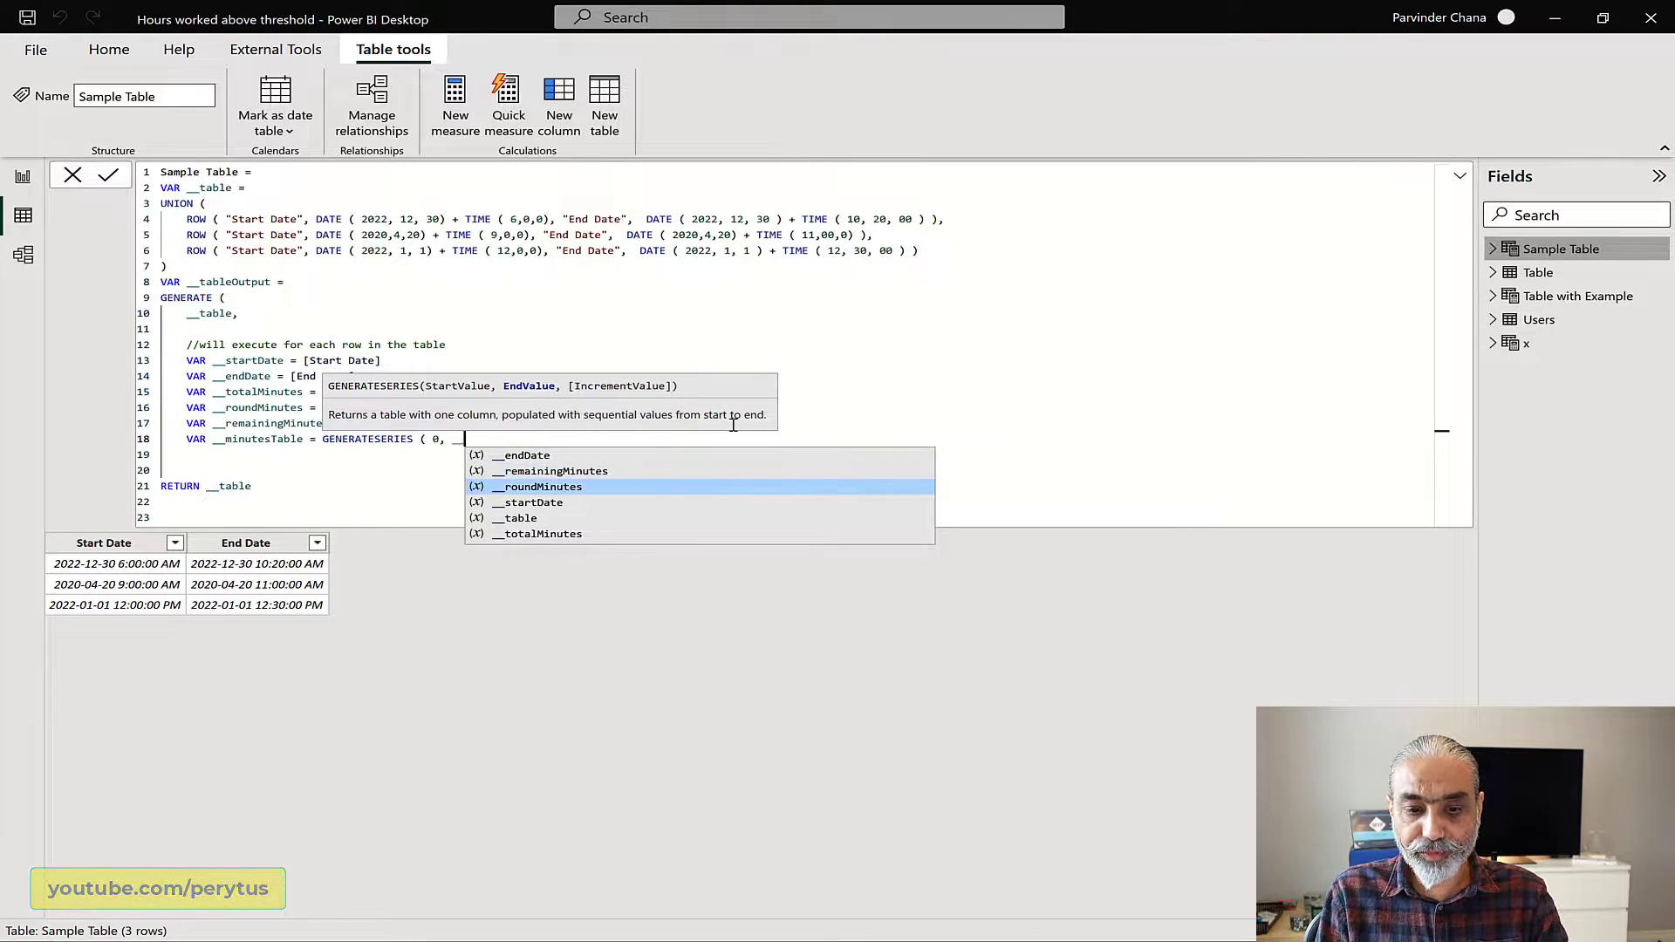
key(Tab)
text(, 1)
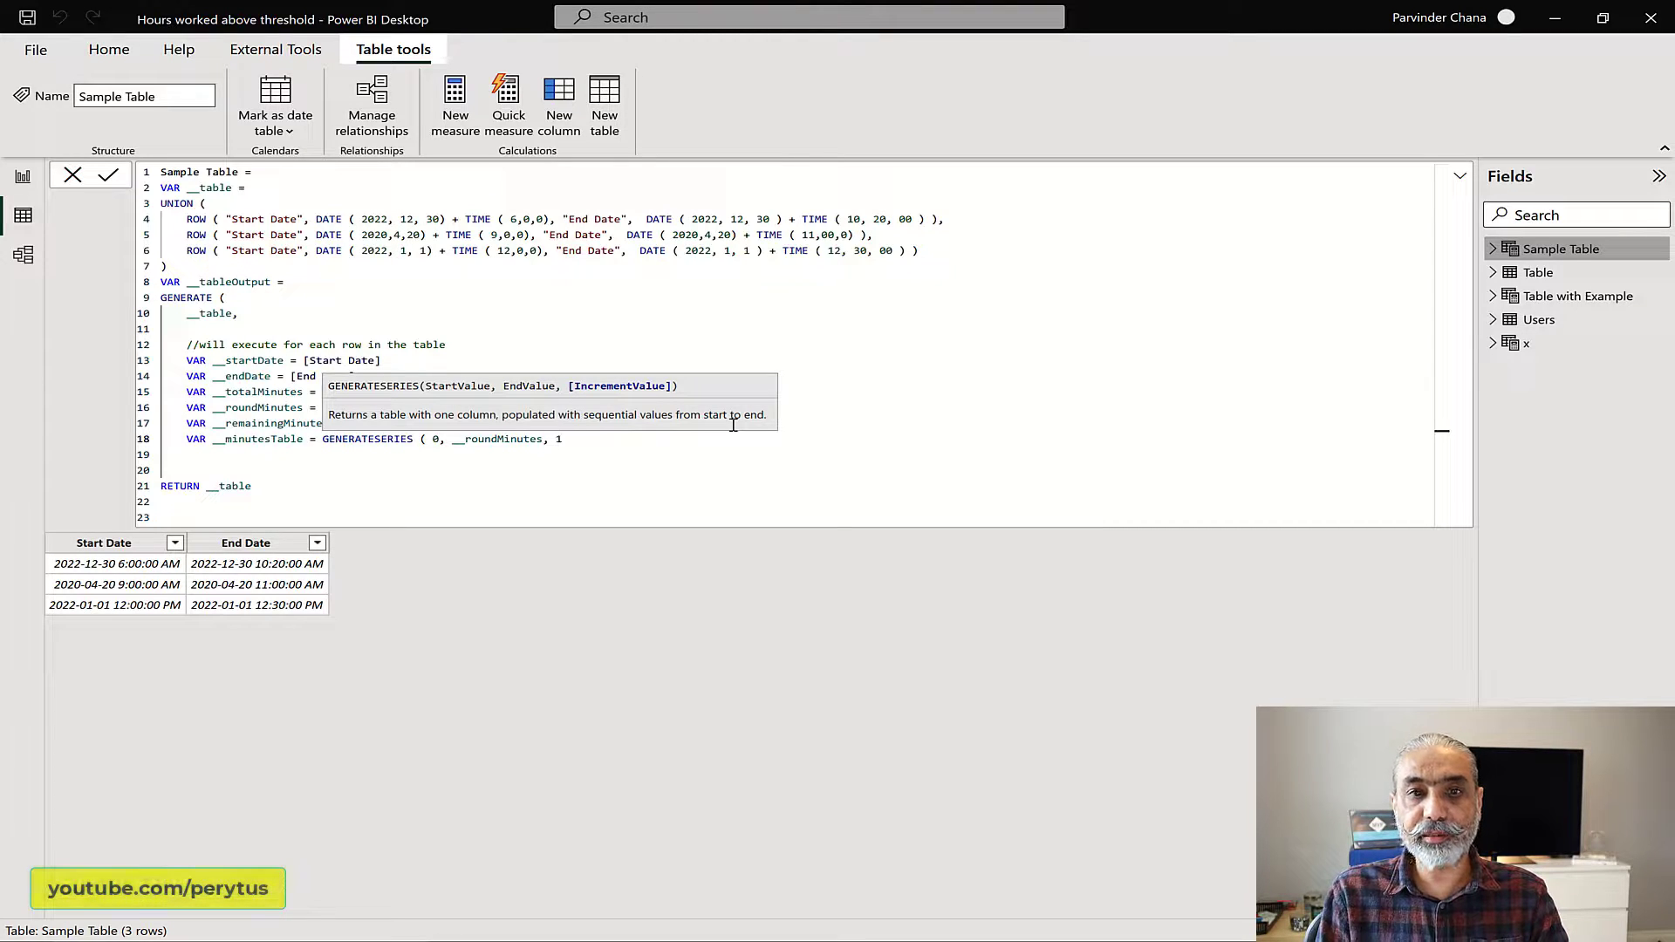
text( ))
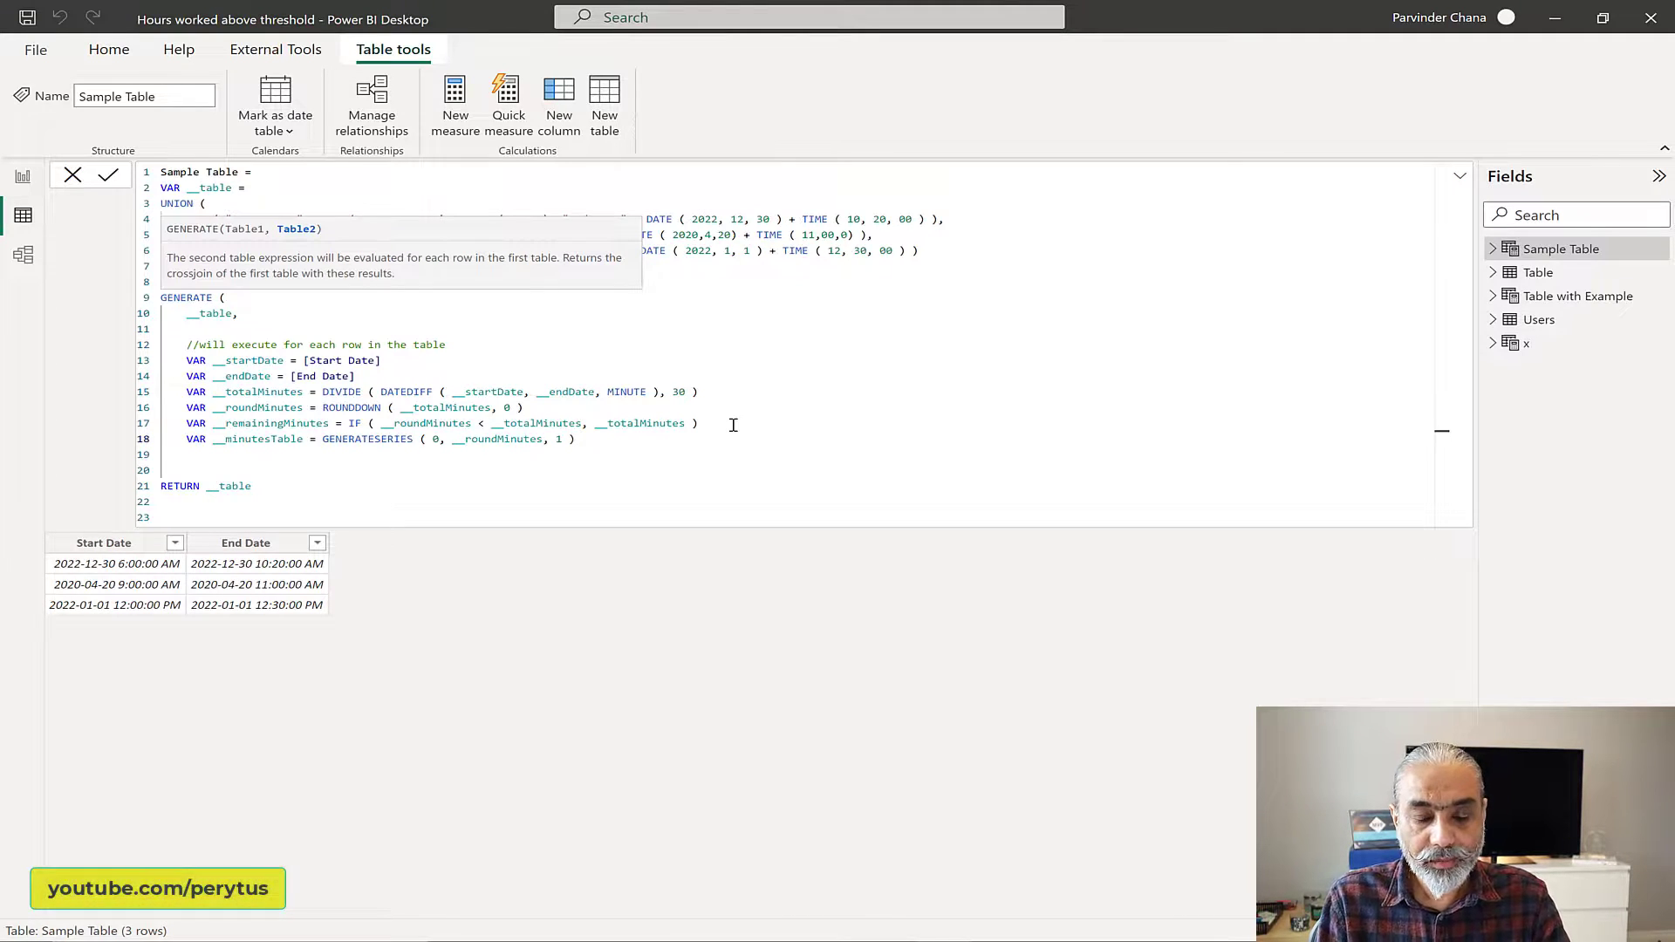
Step: Start a __fullMinutesTable variable with an equals sign on a new line below __minutesTable
key(Return)
text(V)
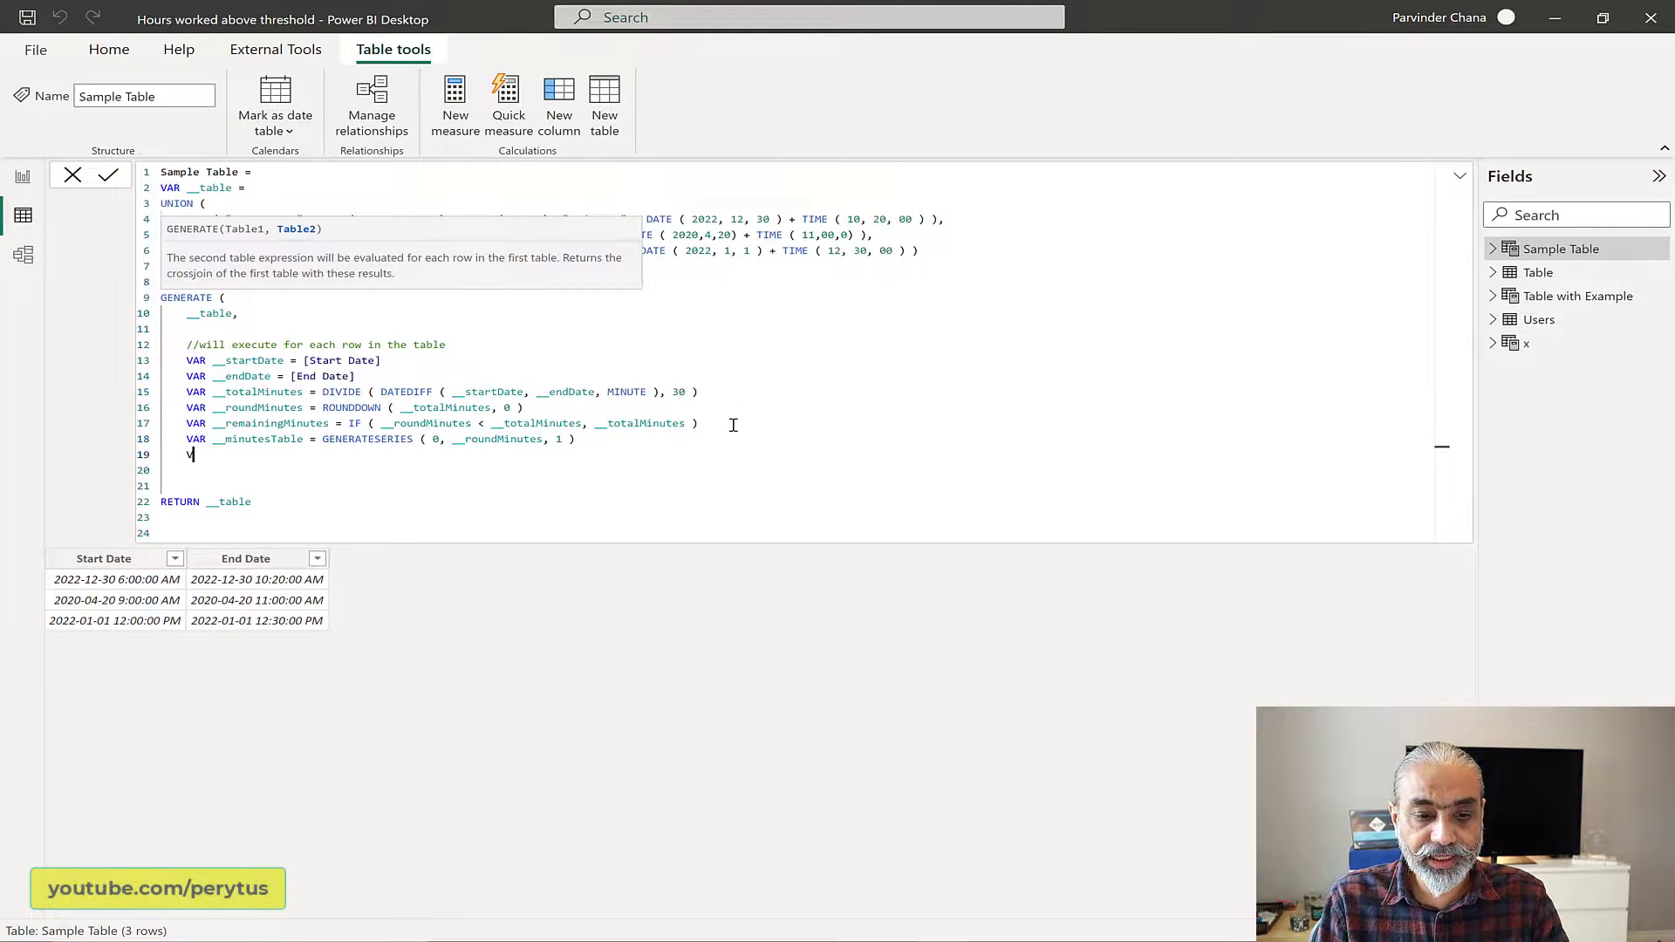
text(AR ))
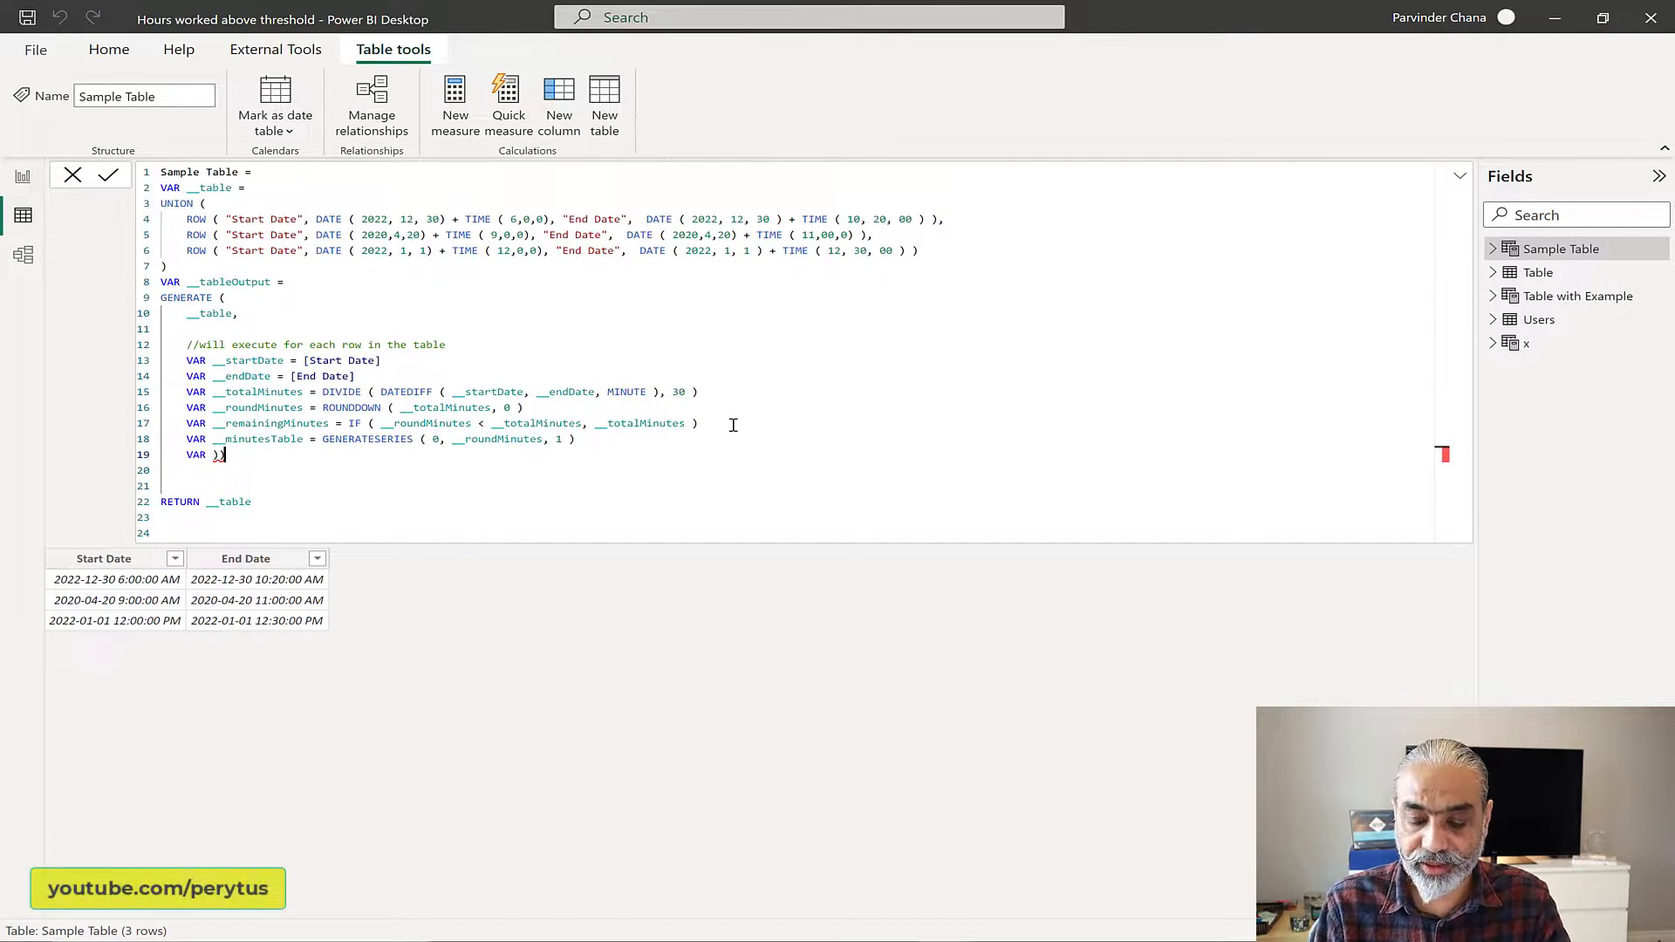
key(BackSpace)
key(BackSpace)
text(__)
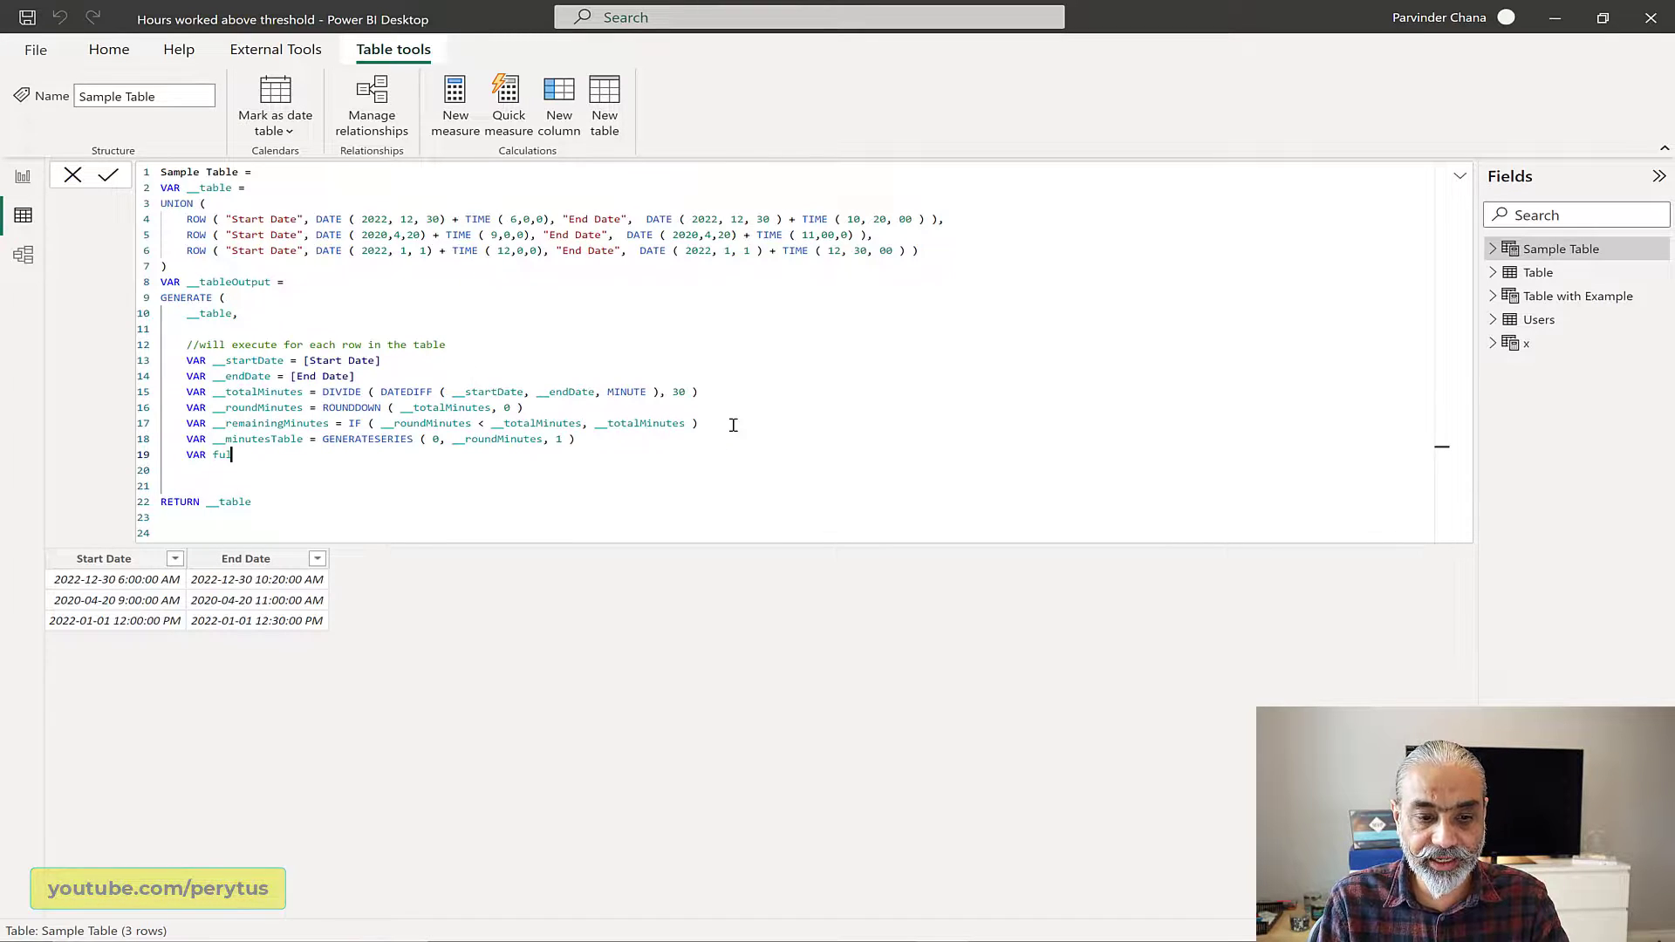
text(f)
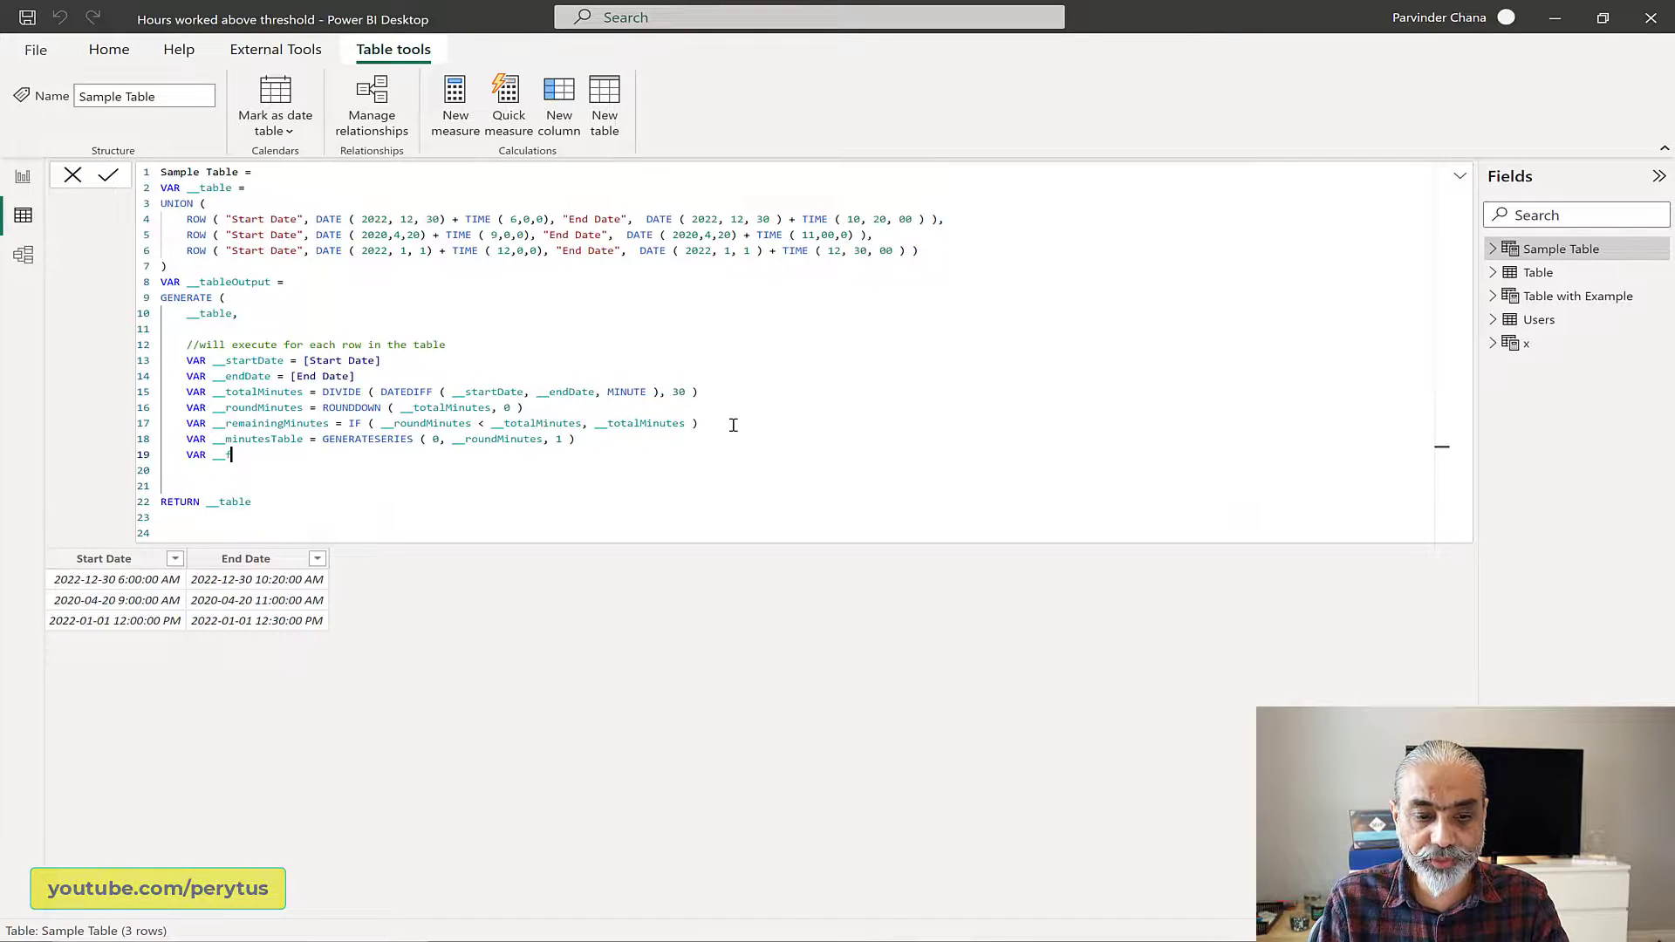
text(ullMinutesTable =)
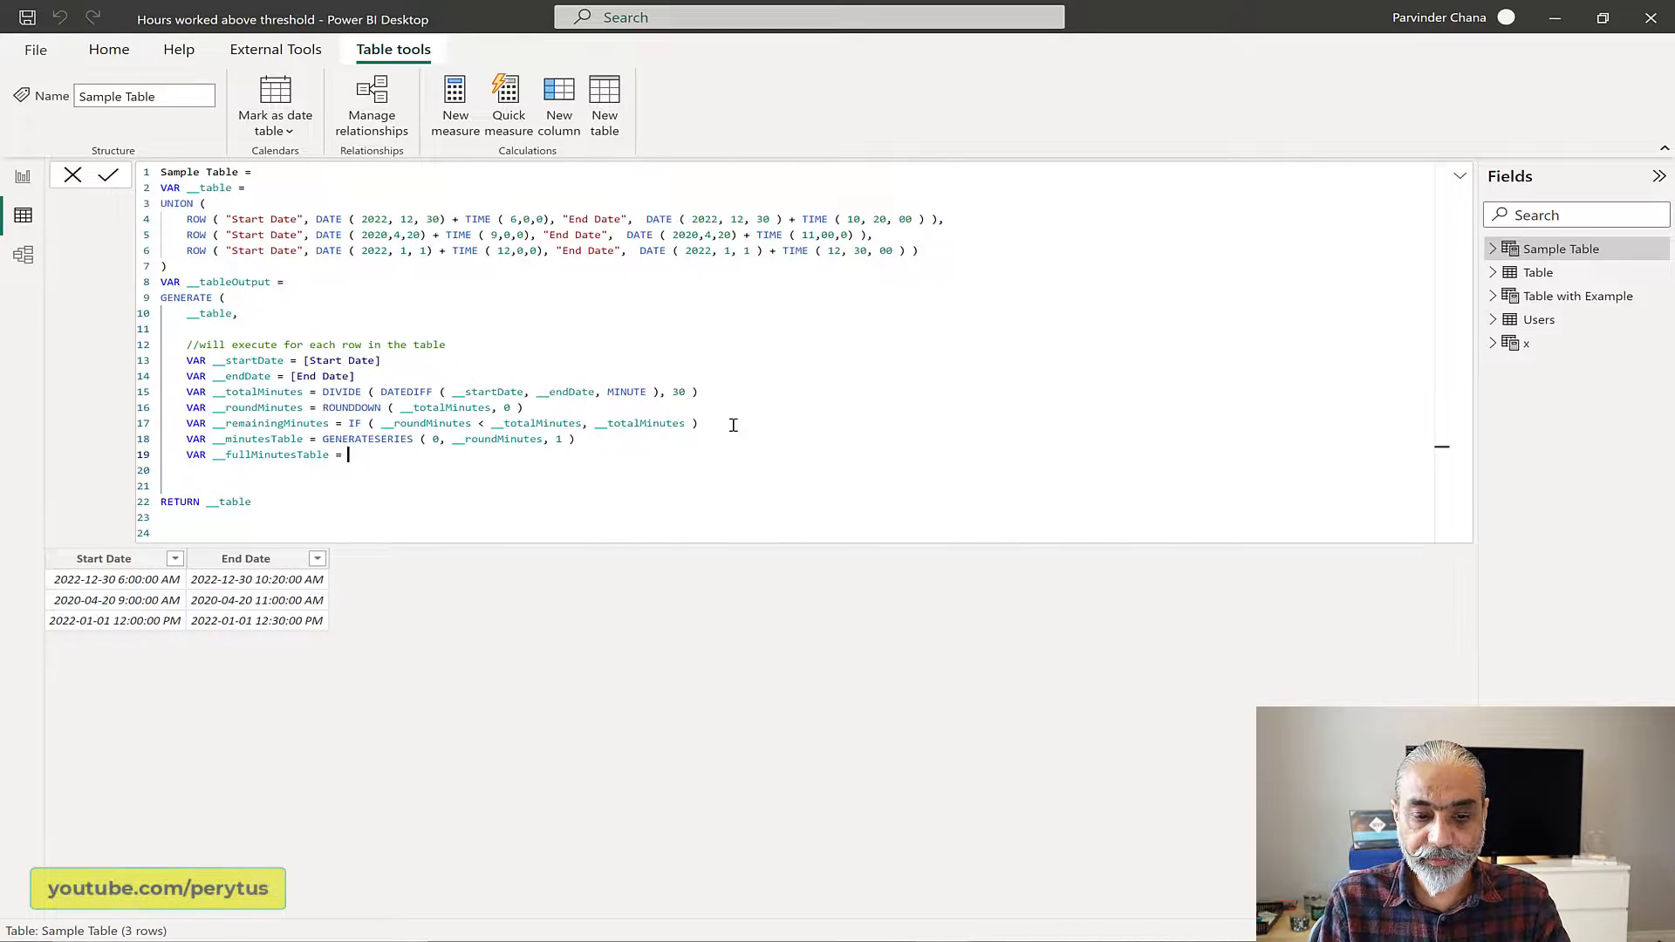
text( UNION ( )
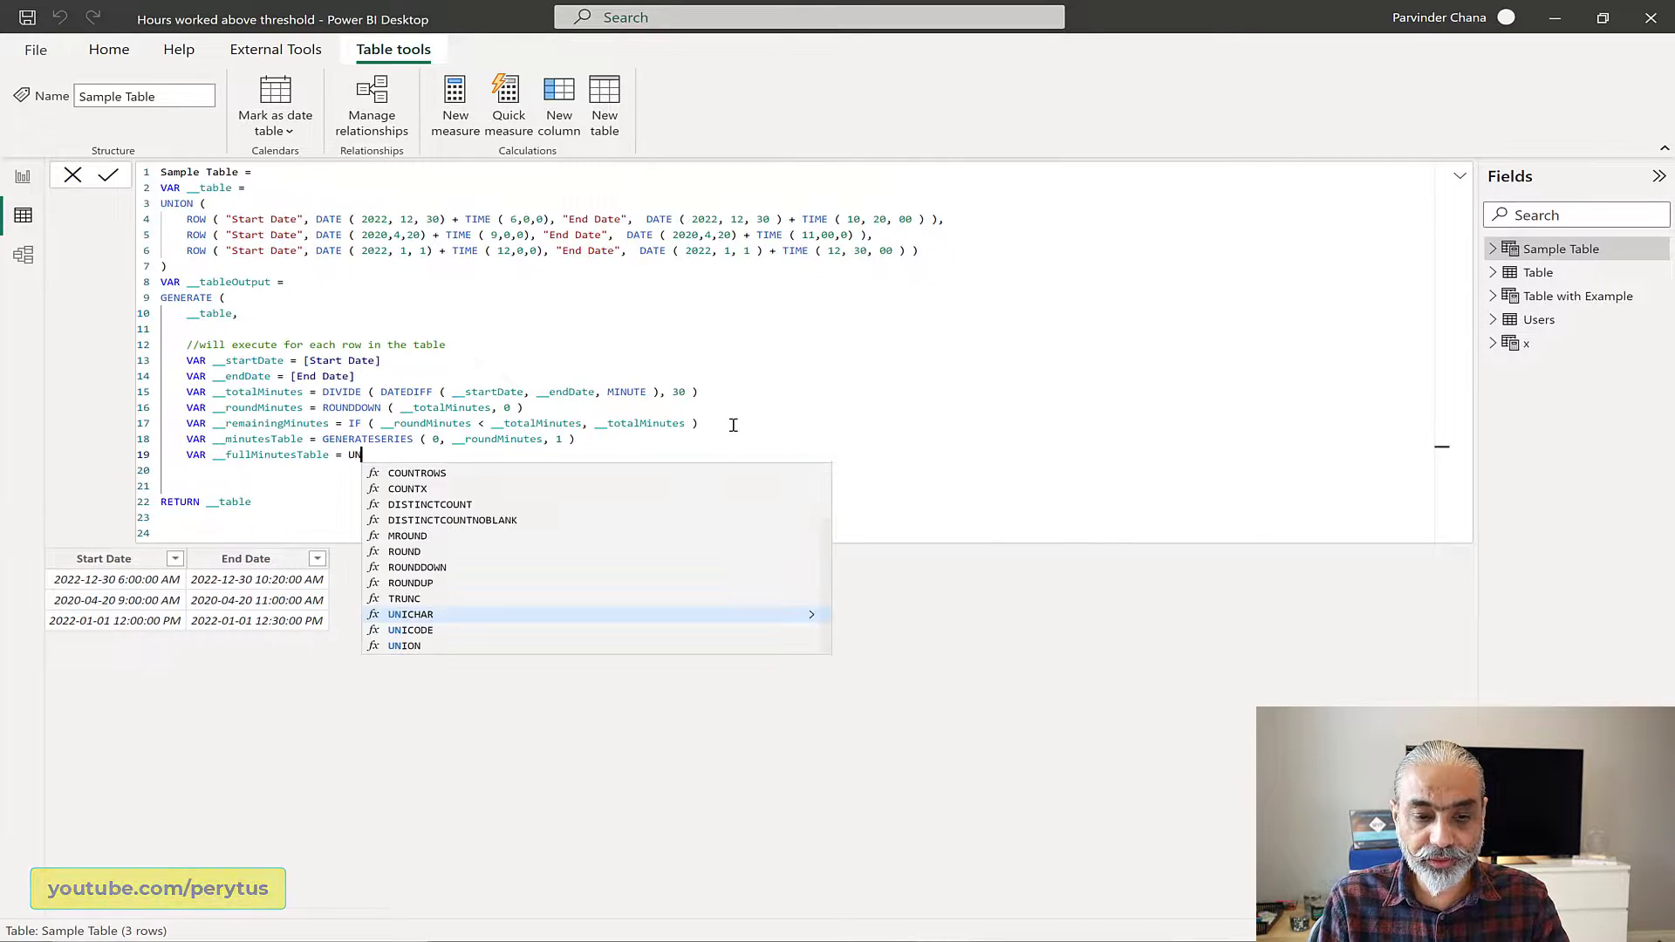
text(__minutesTable, {)
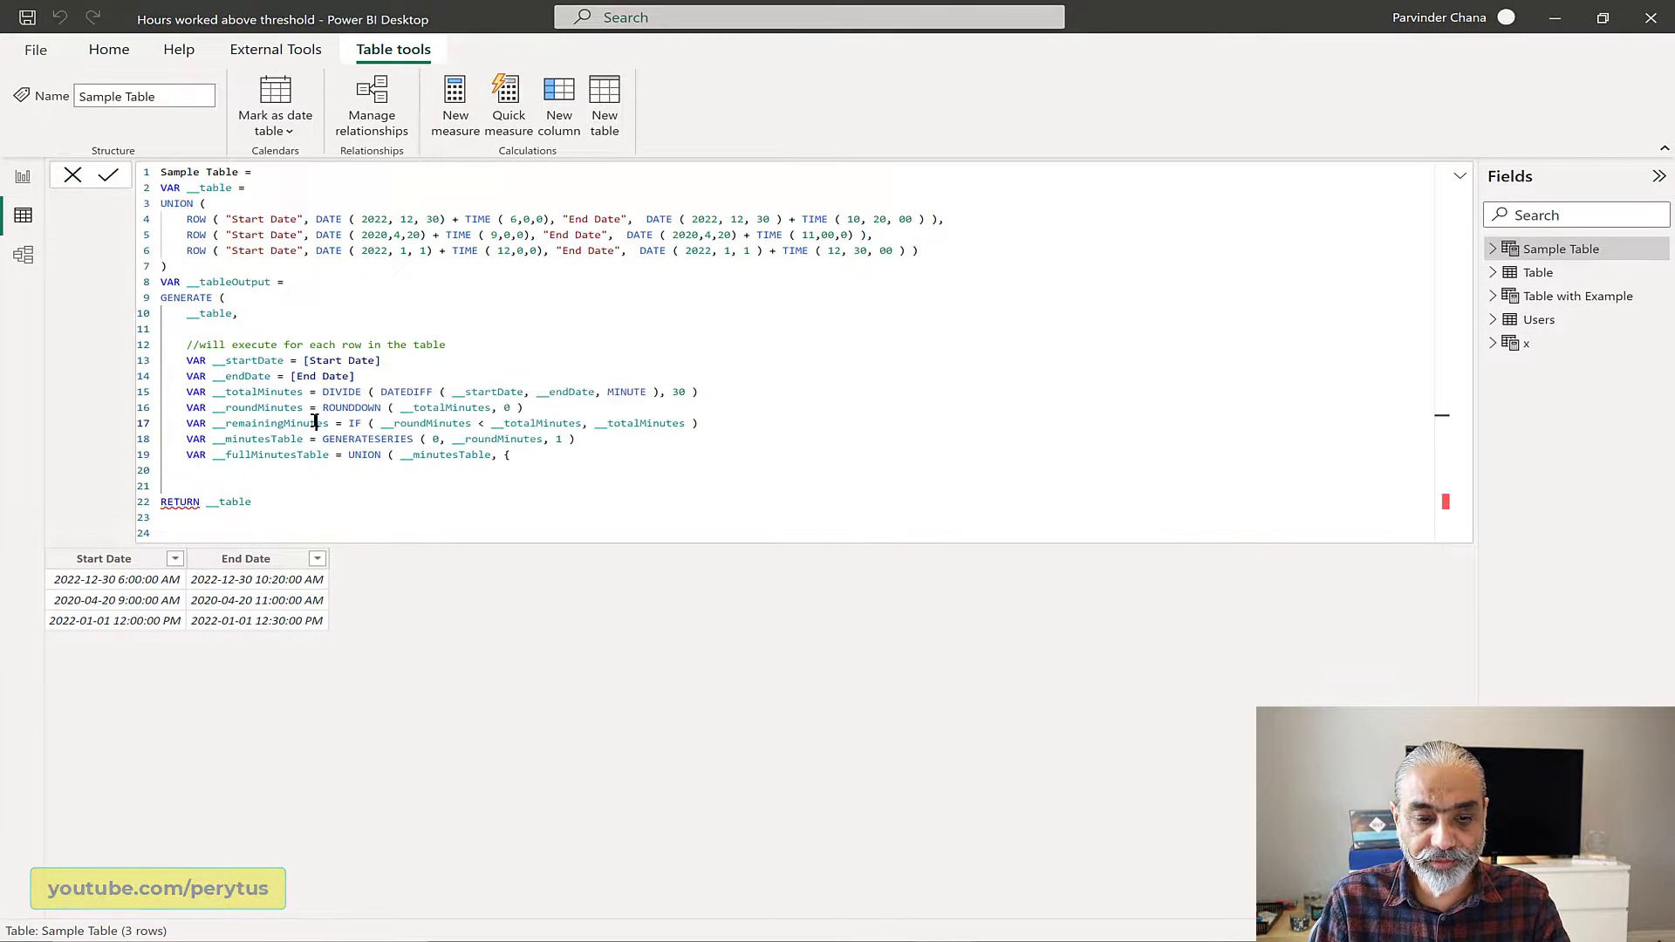
Step: Set __fullMinutesTable to UNION ( __minutesTable, { __remainingMinutes } )
double_click(315, 422)
key(ctrl+c)
click(524, 459)
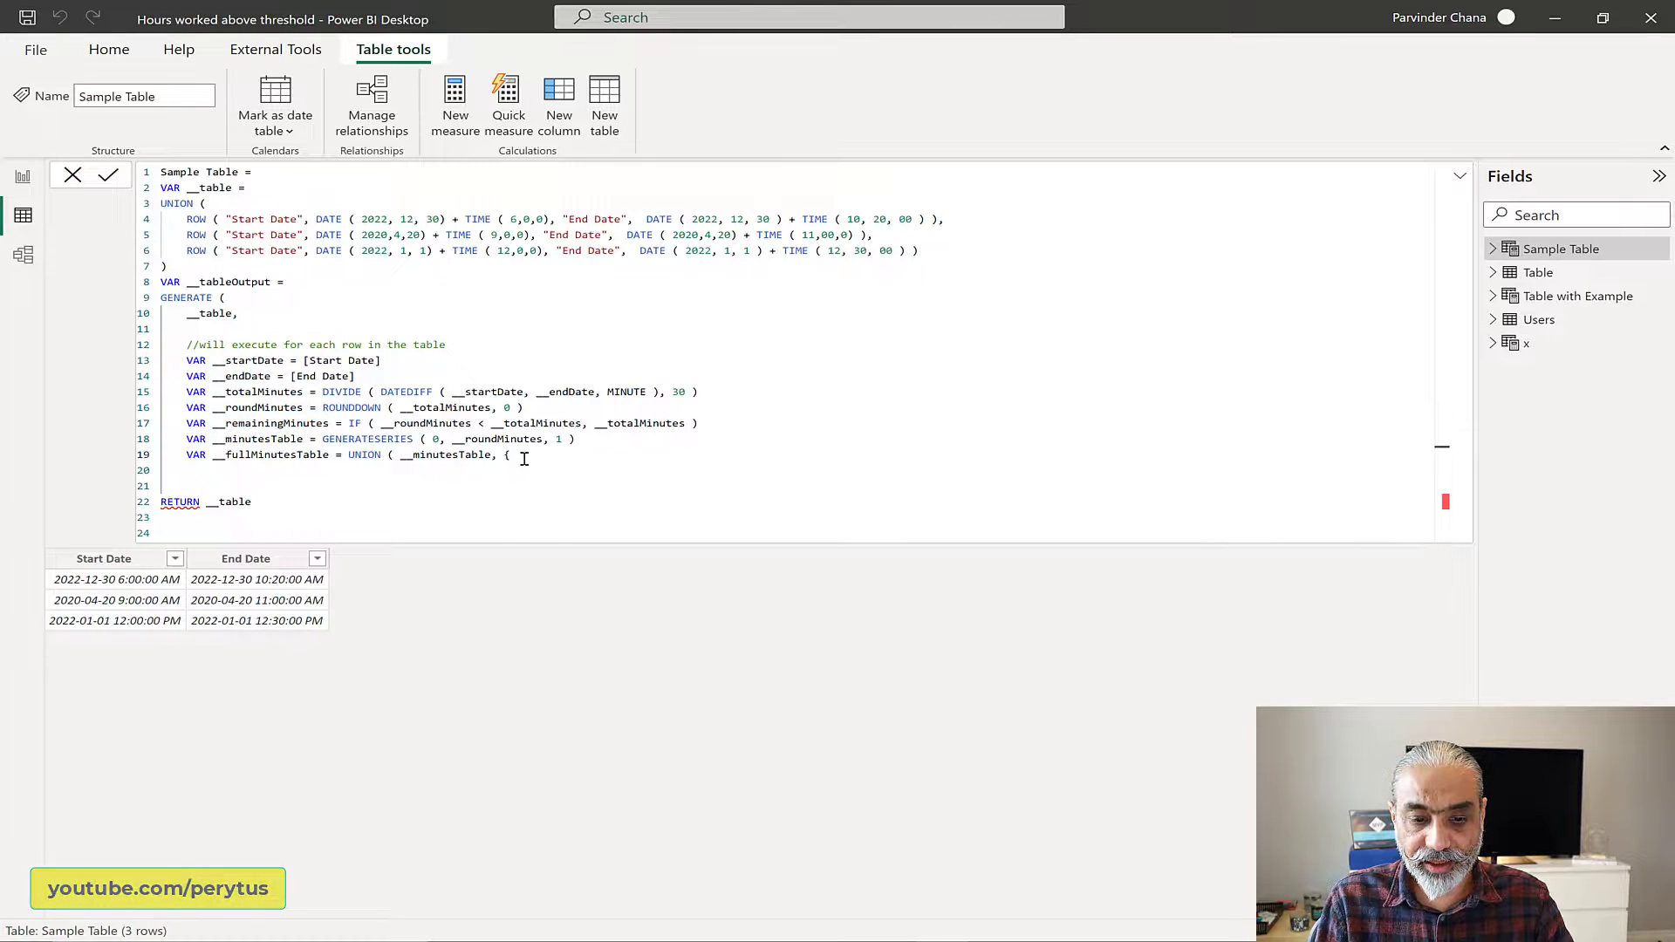
key(ctrl+v)
text(} ))
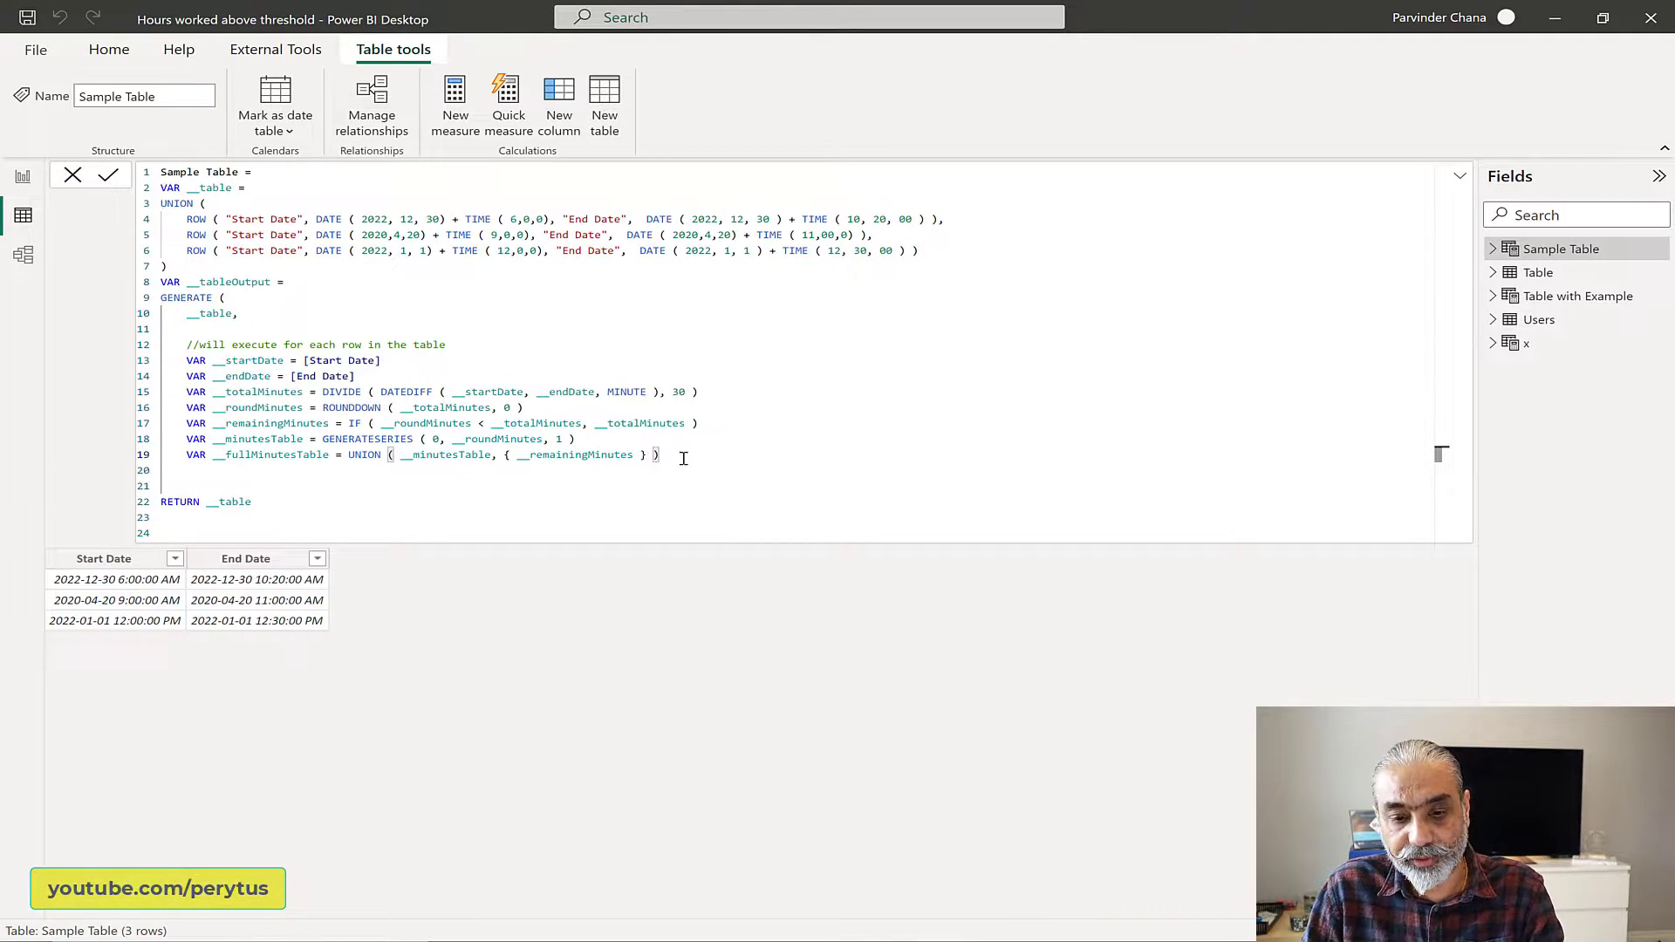
click(280, 473)
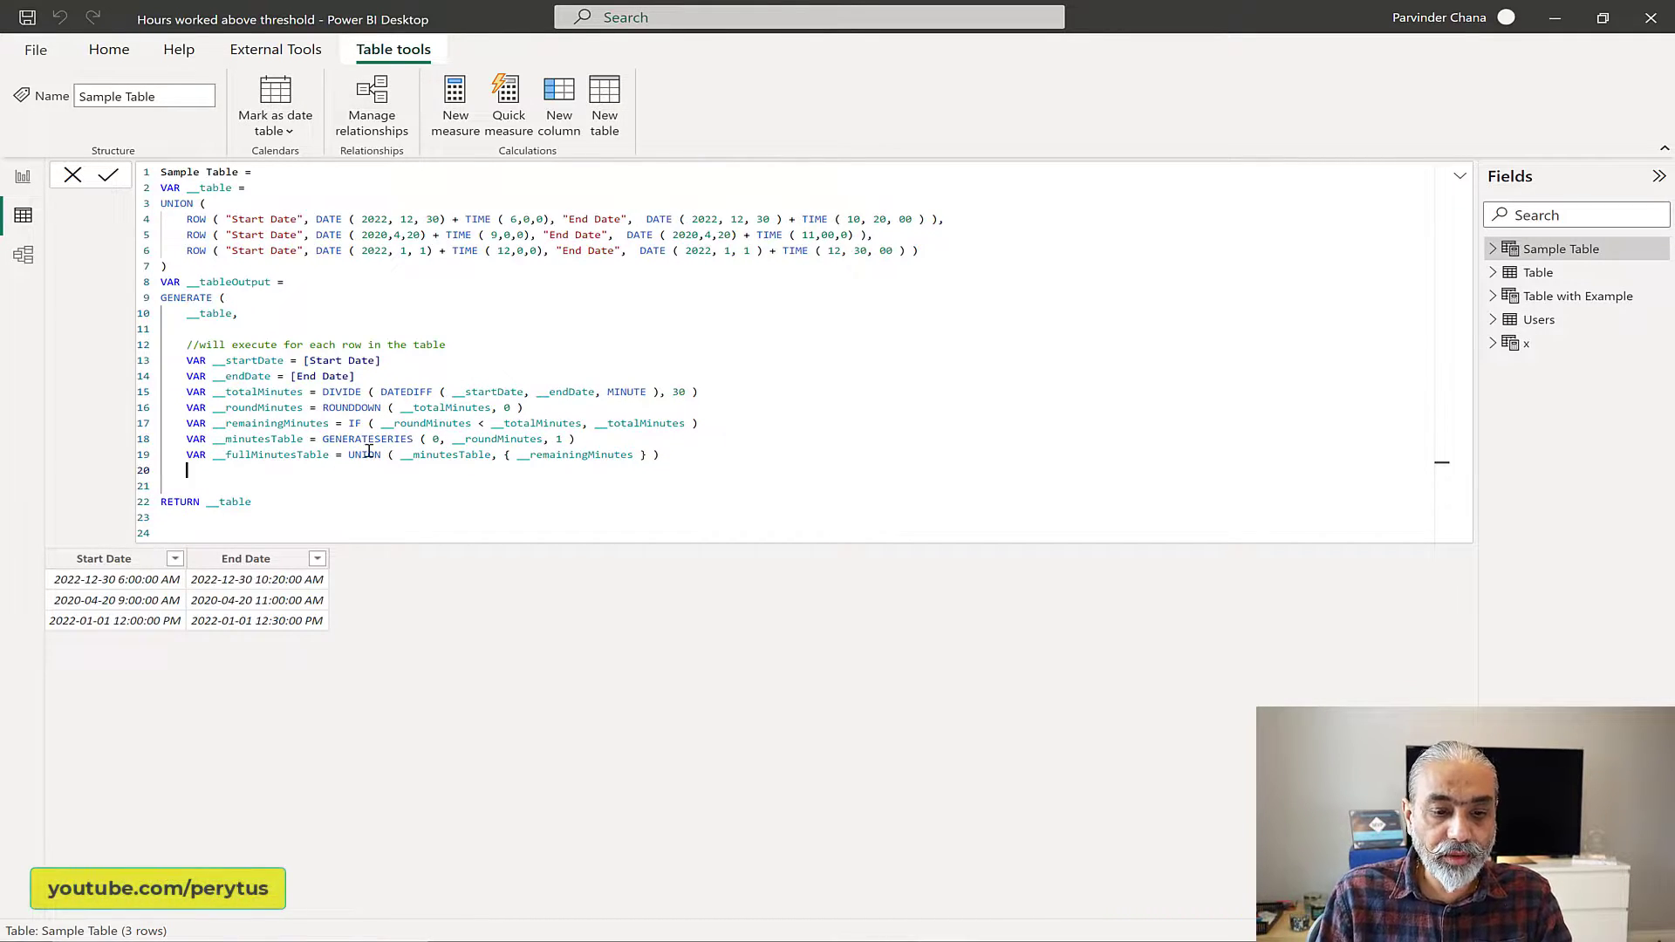
drag(661, 454, 517, 455)
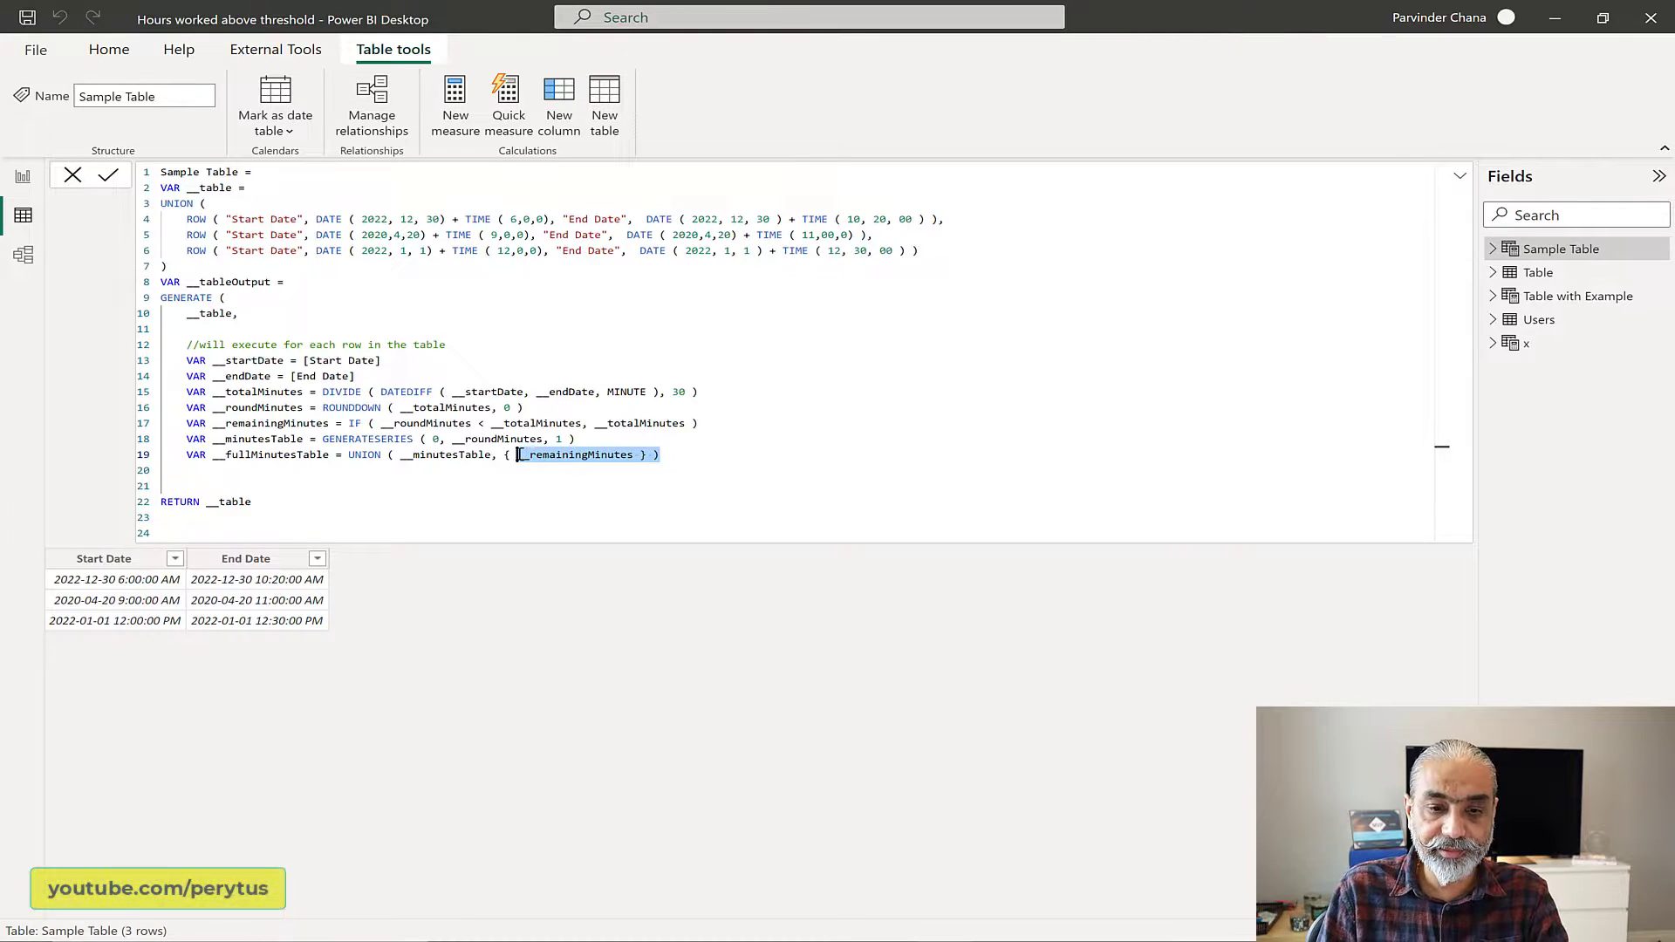
Step: Start a __minutesOutputTable variable with an equals sign below __fullMinutesTable, and add a new line for its expression
key(End)
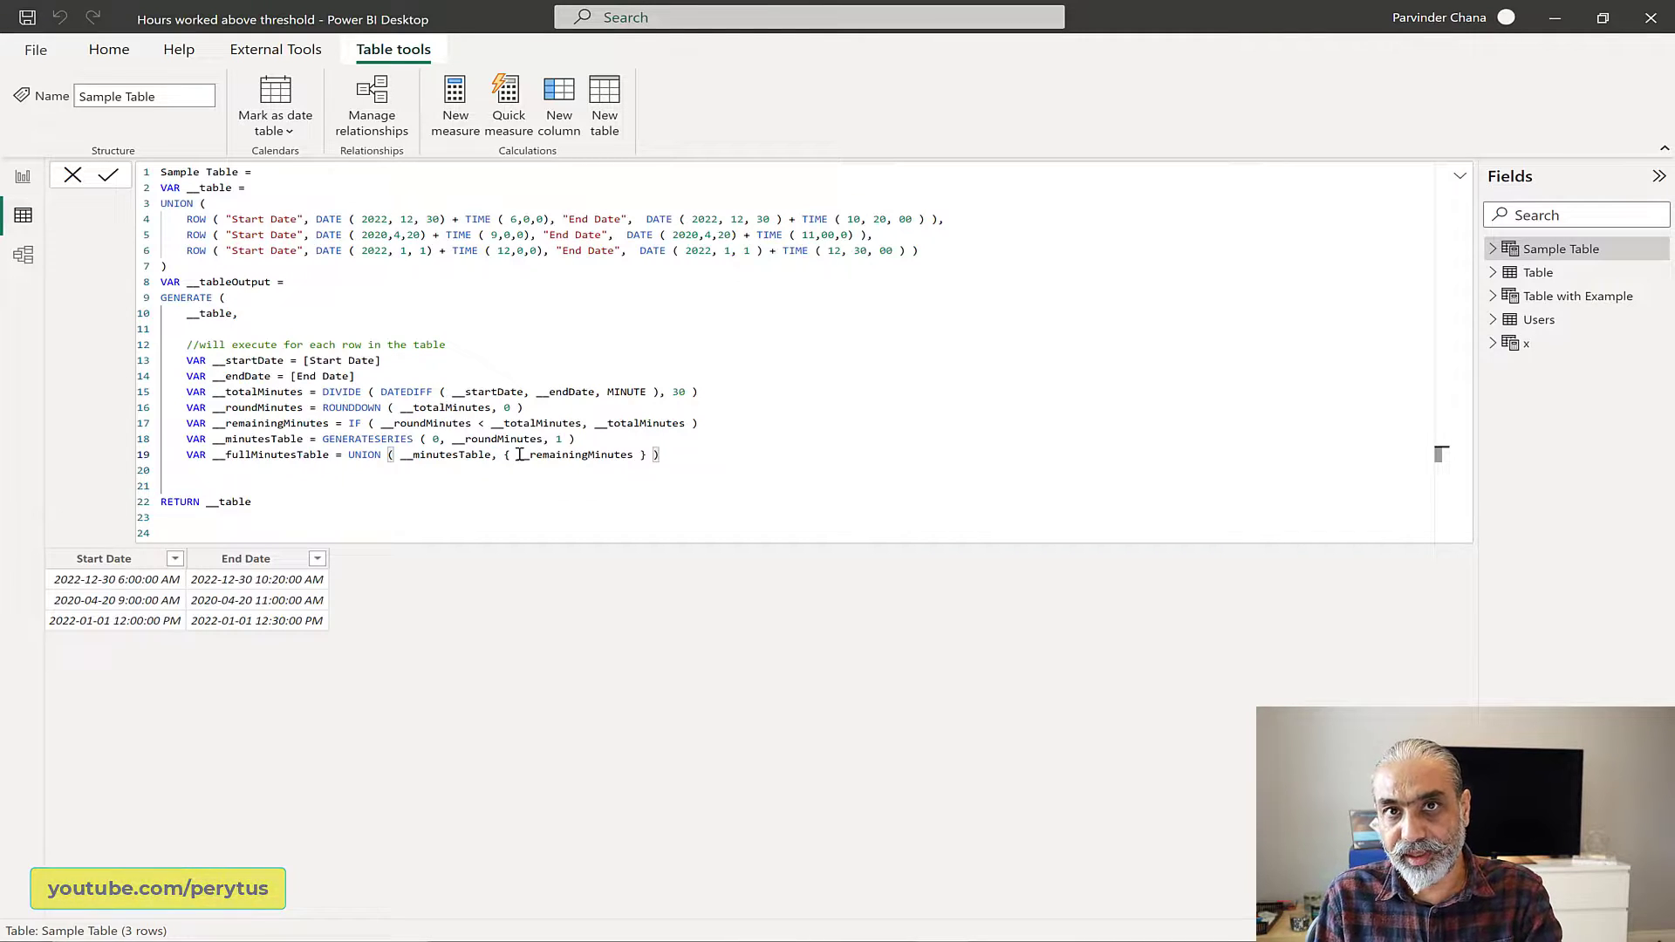
key(Return)
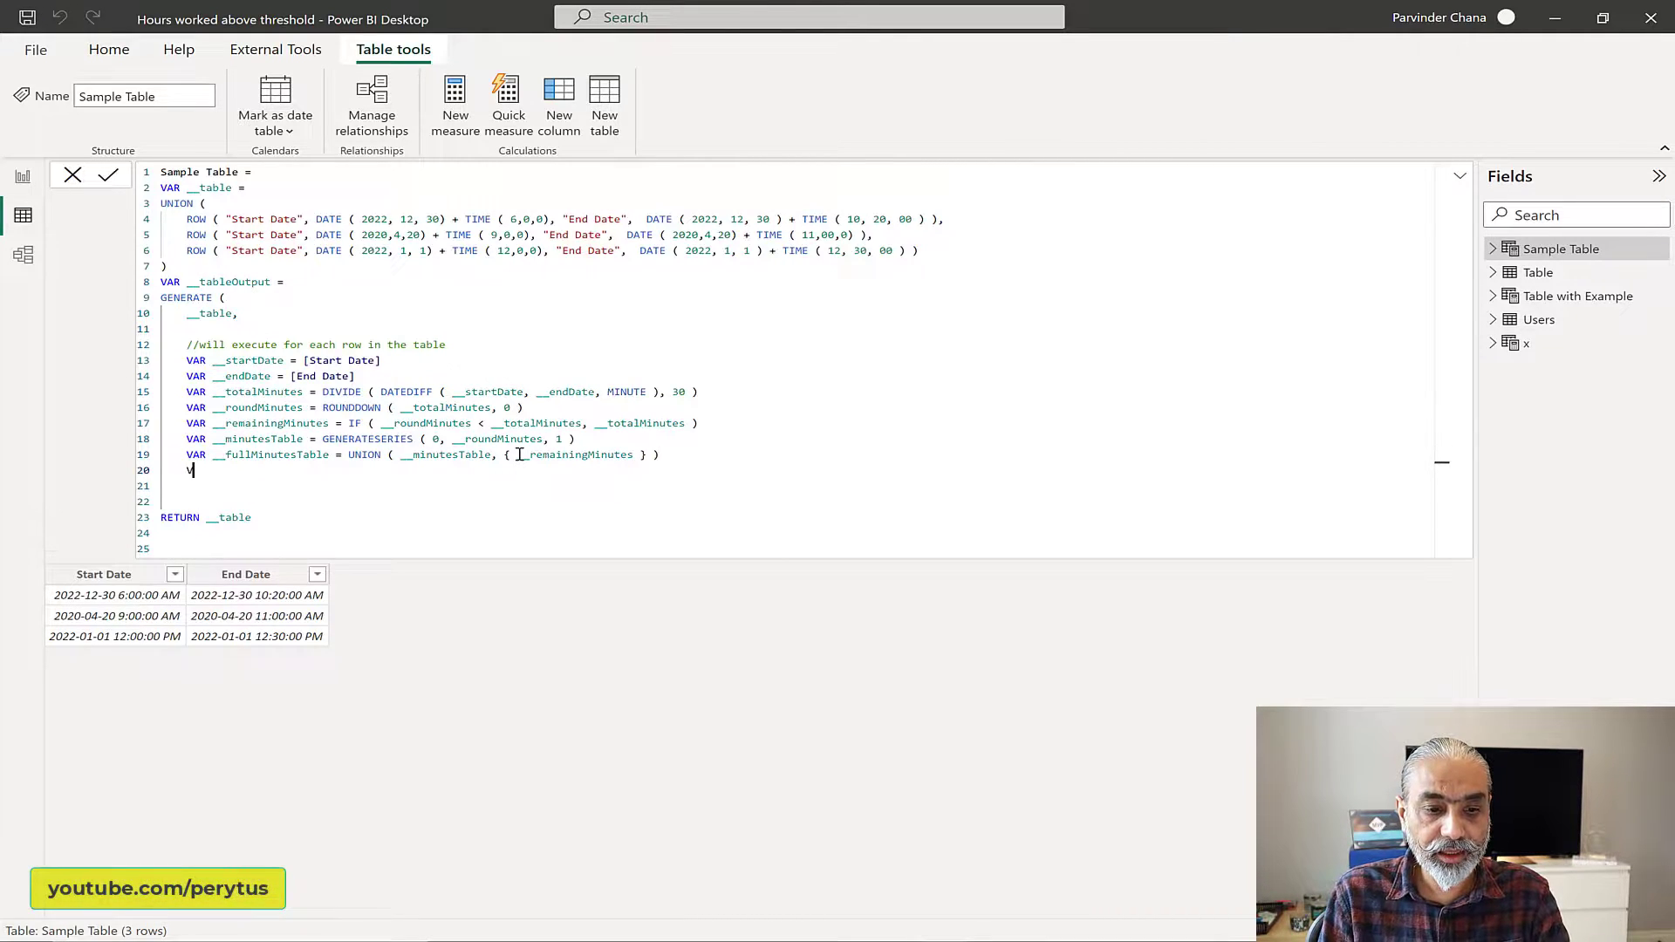
text(VAR _)
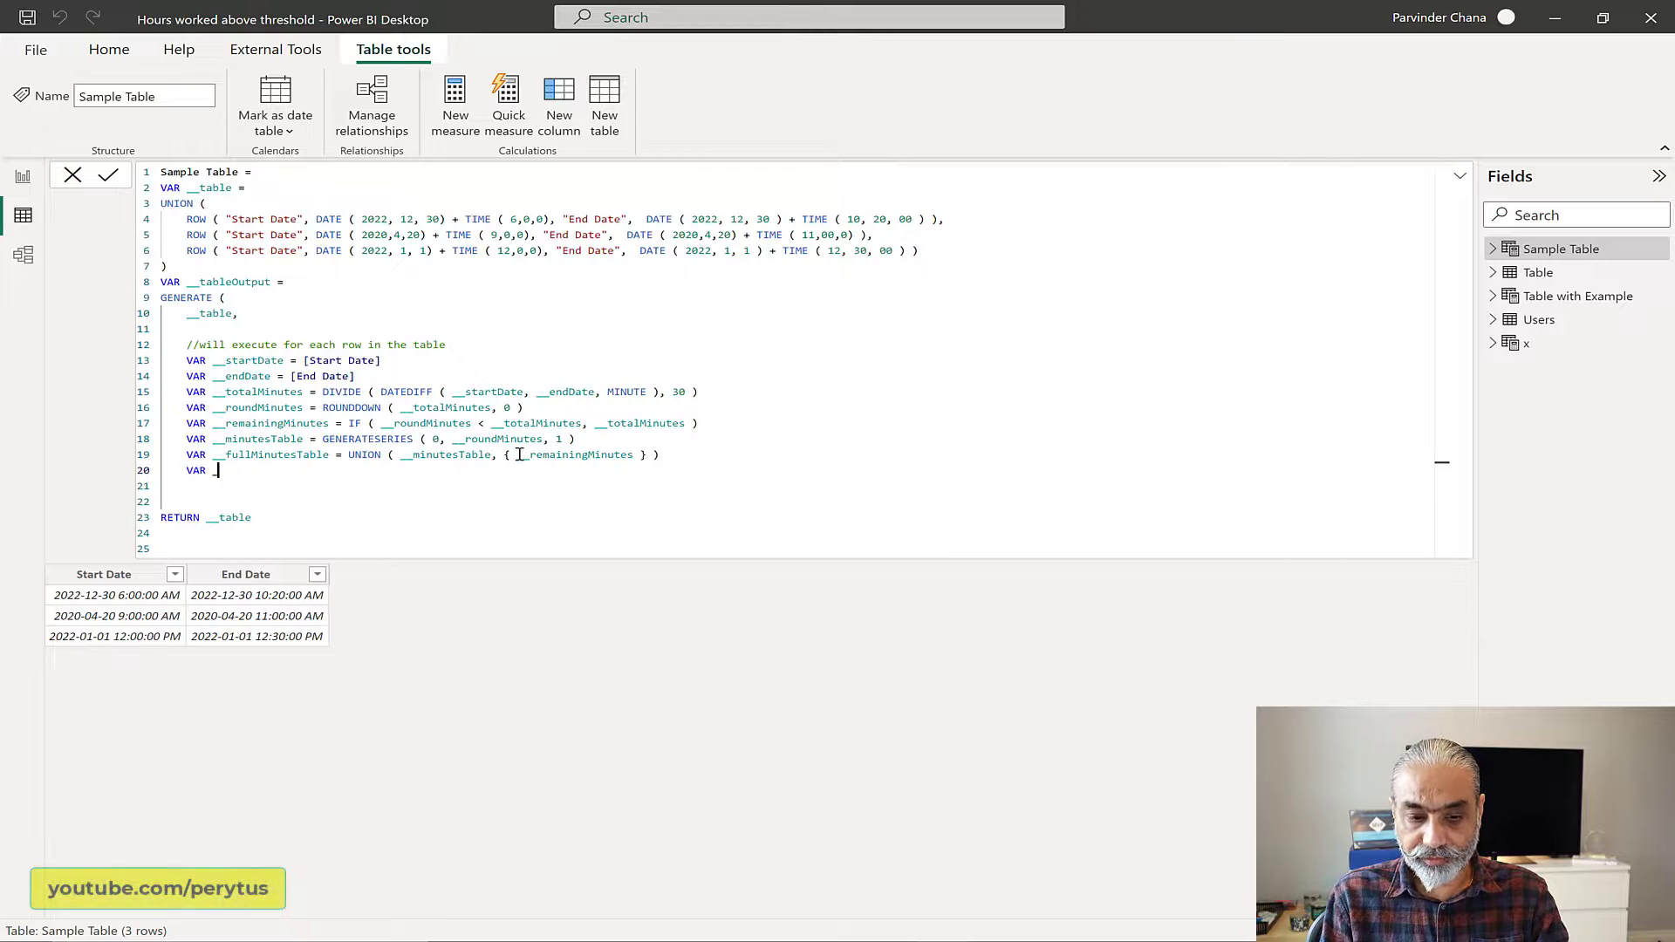
text(_minutes)
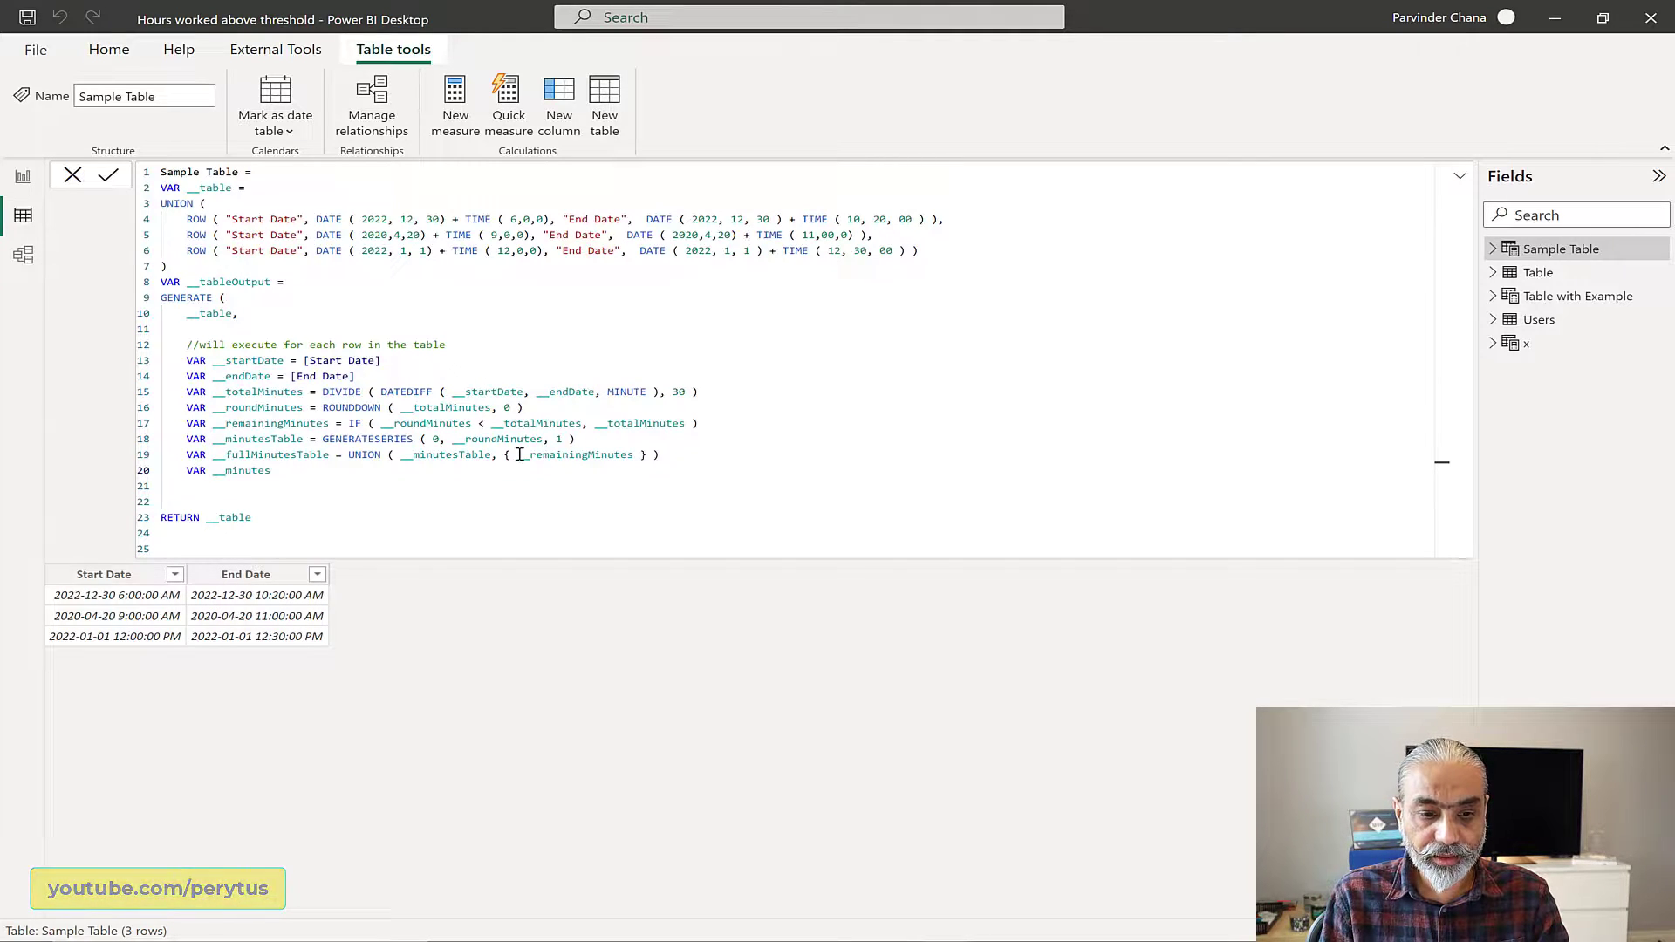
text(Oupu)
key(BackSpace)
key(BackSpace)
key(BackSpace)
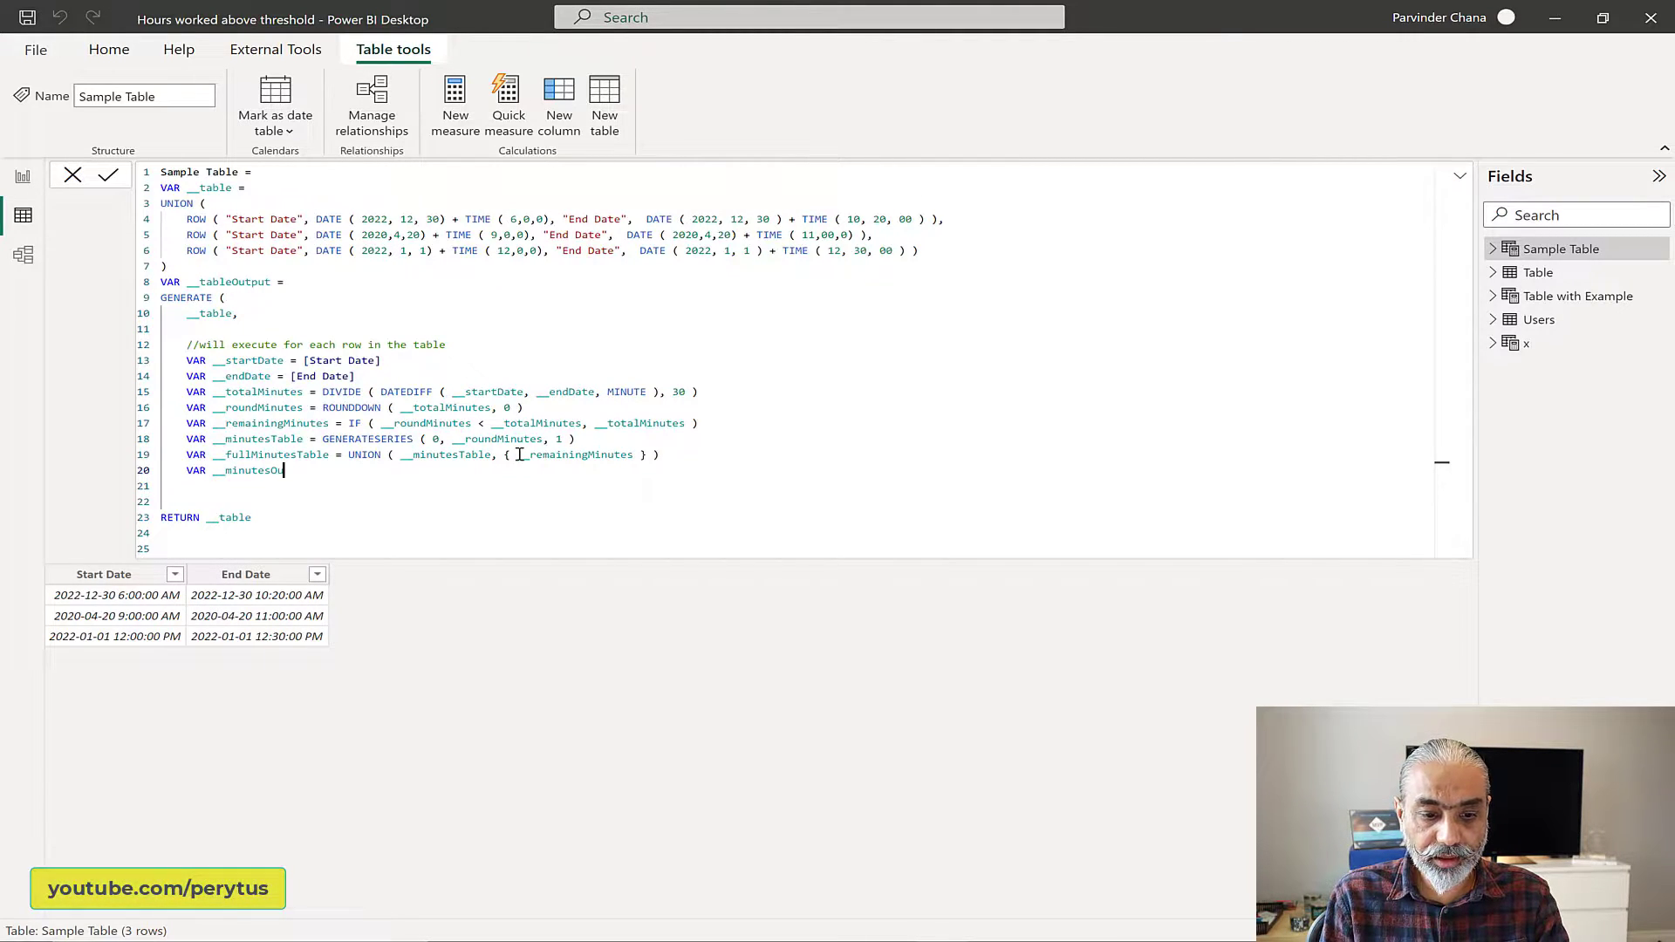
text(utputTable =)
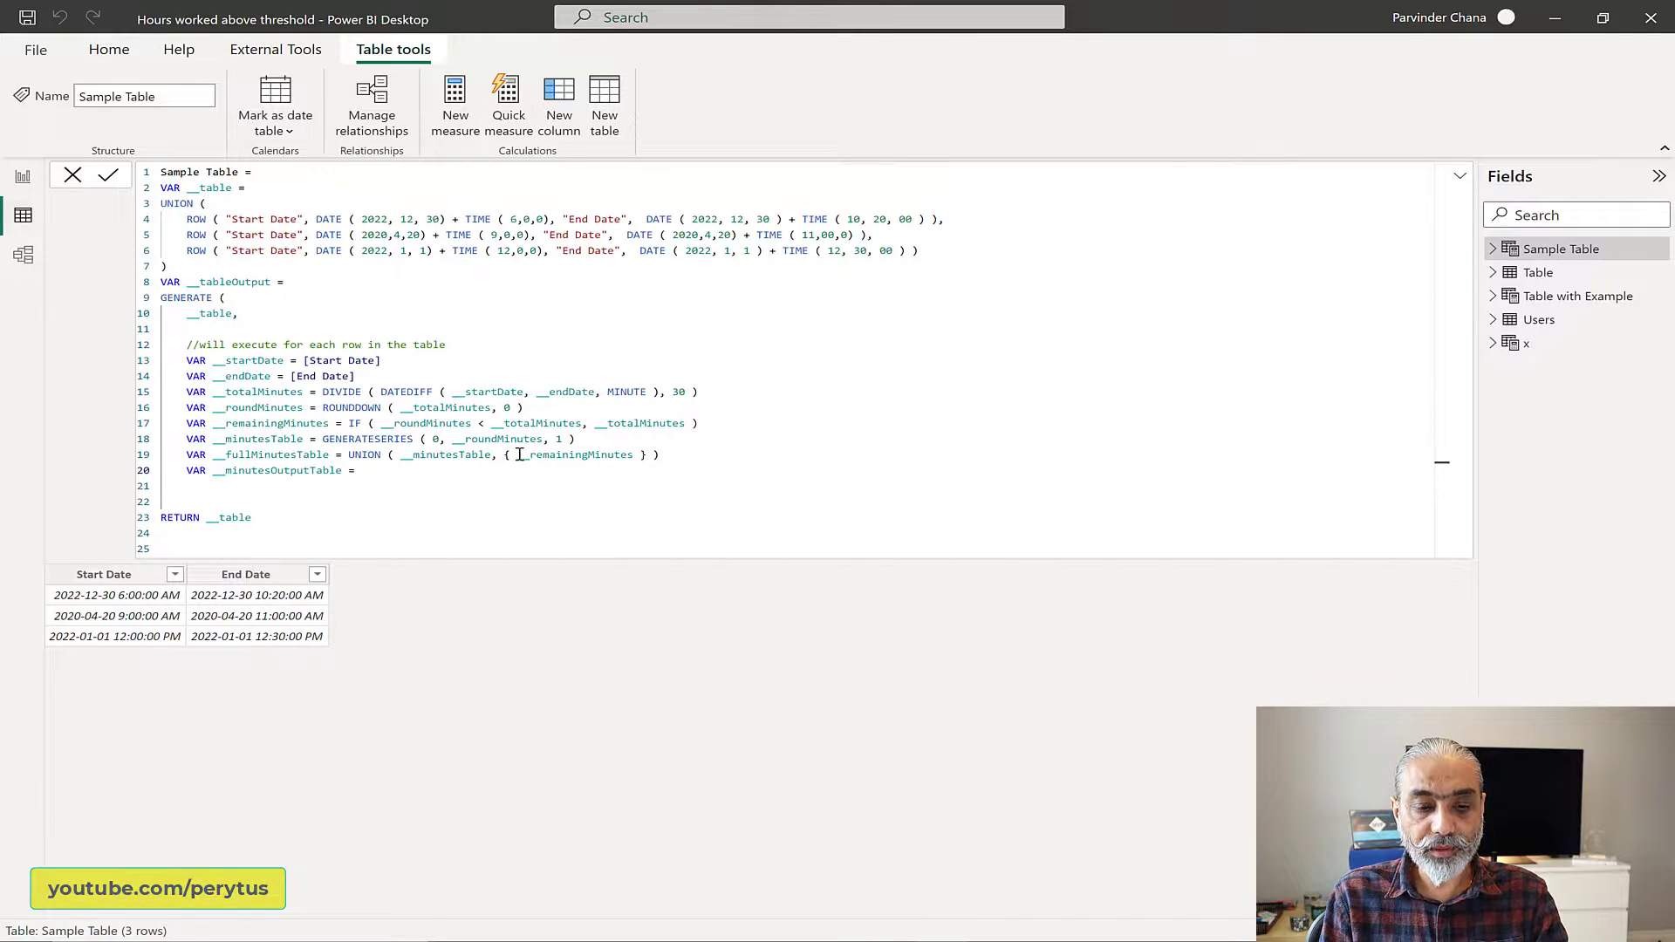
key(Return)
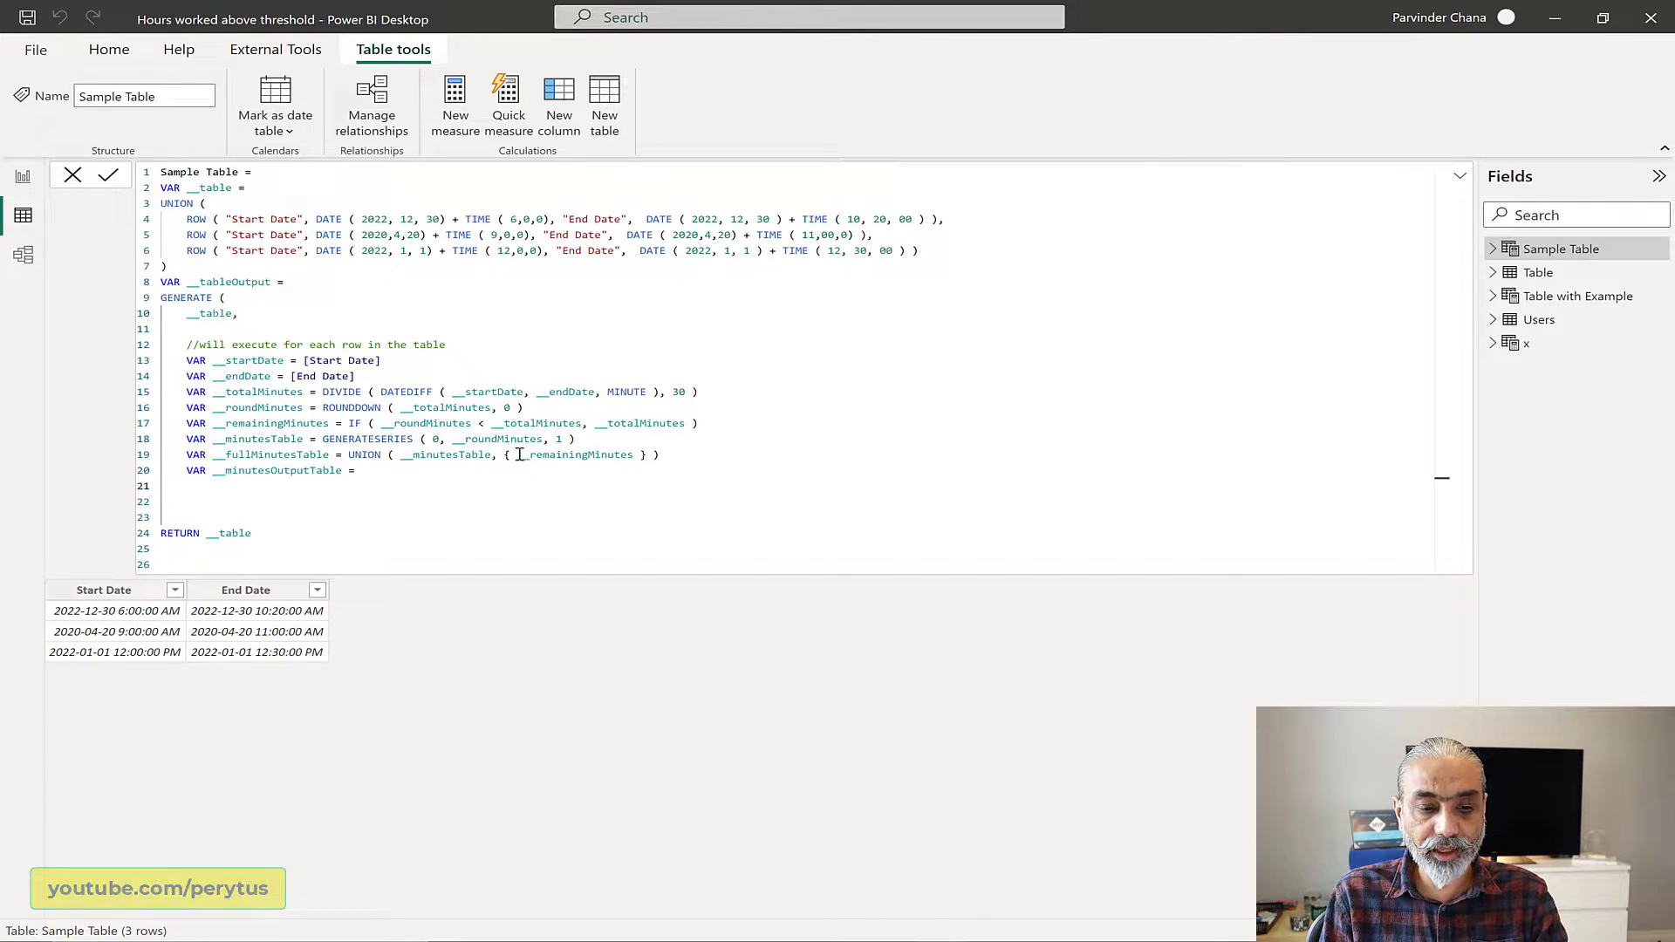
Step: Begin an ADDCOLUMNS expression for __minutesOutputTable with __fullMinutesTable as its table, followed by a comma and a new line
text(ADDCO)
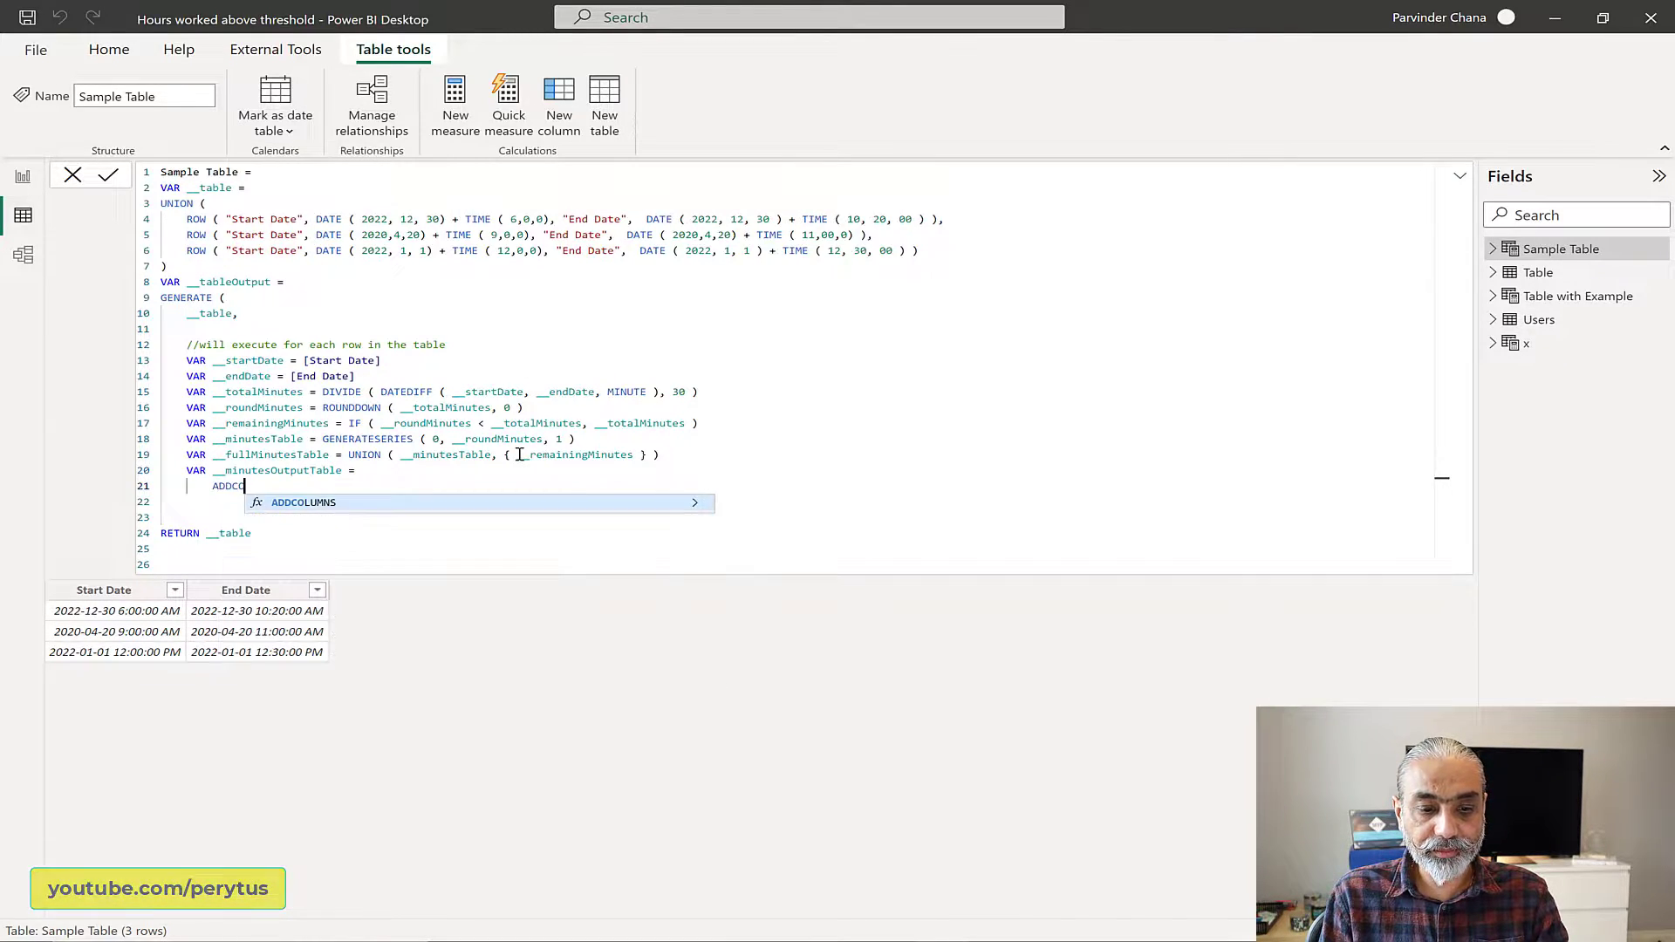
text(LUMNS ()
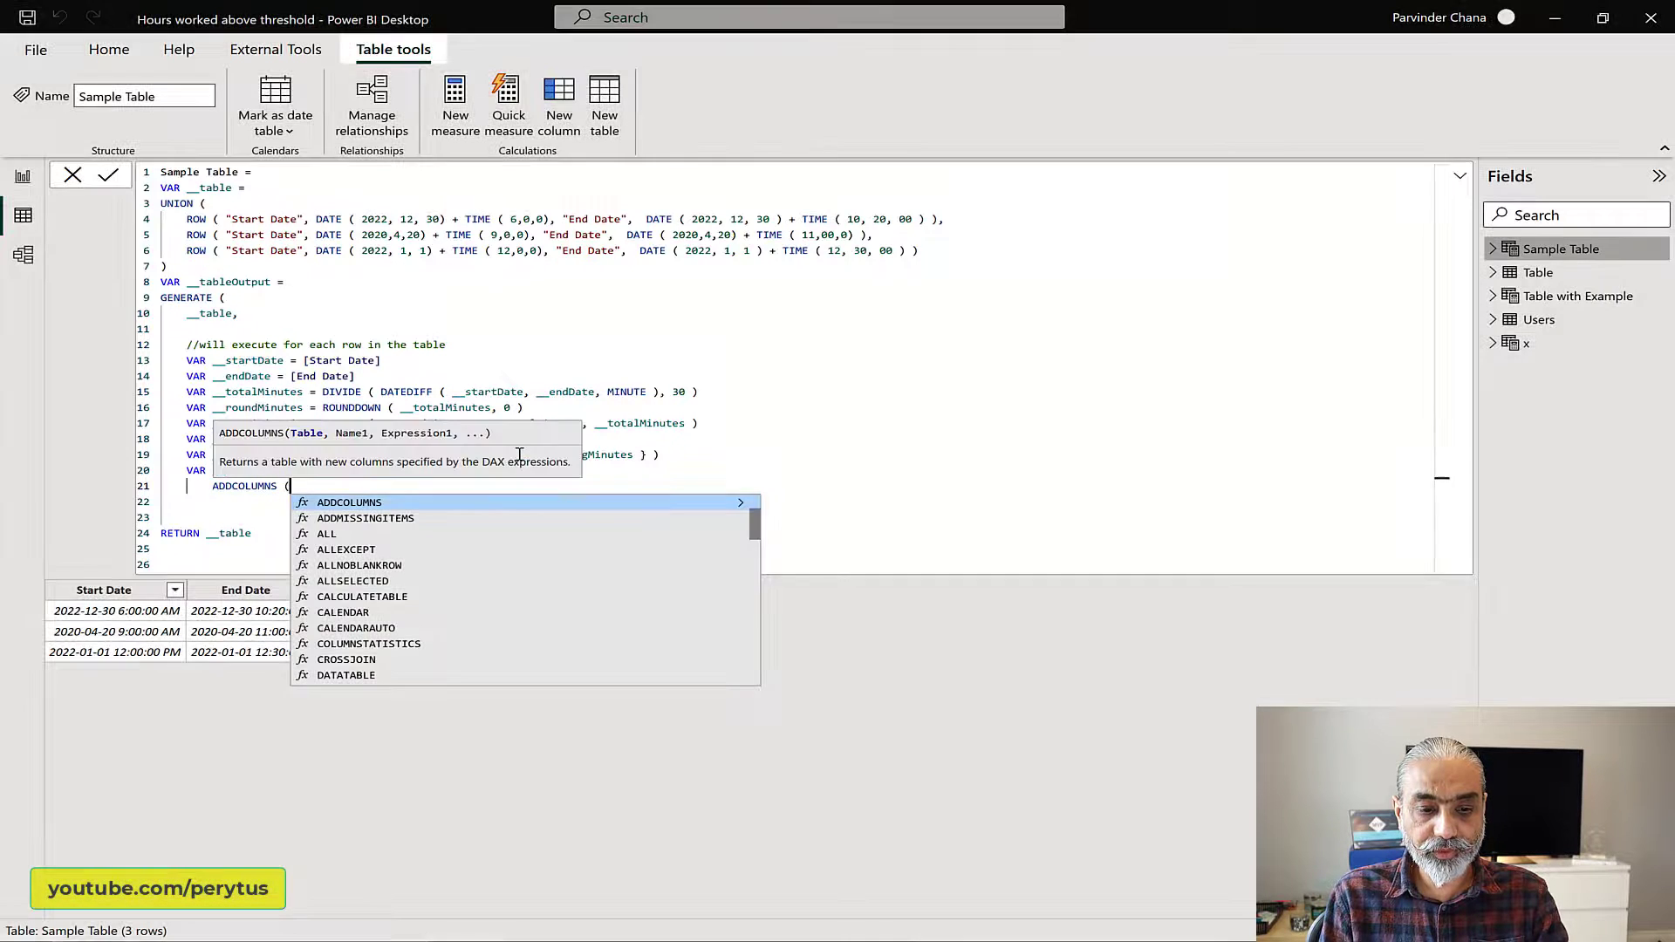
key(Return)
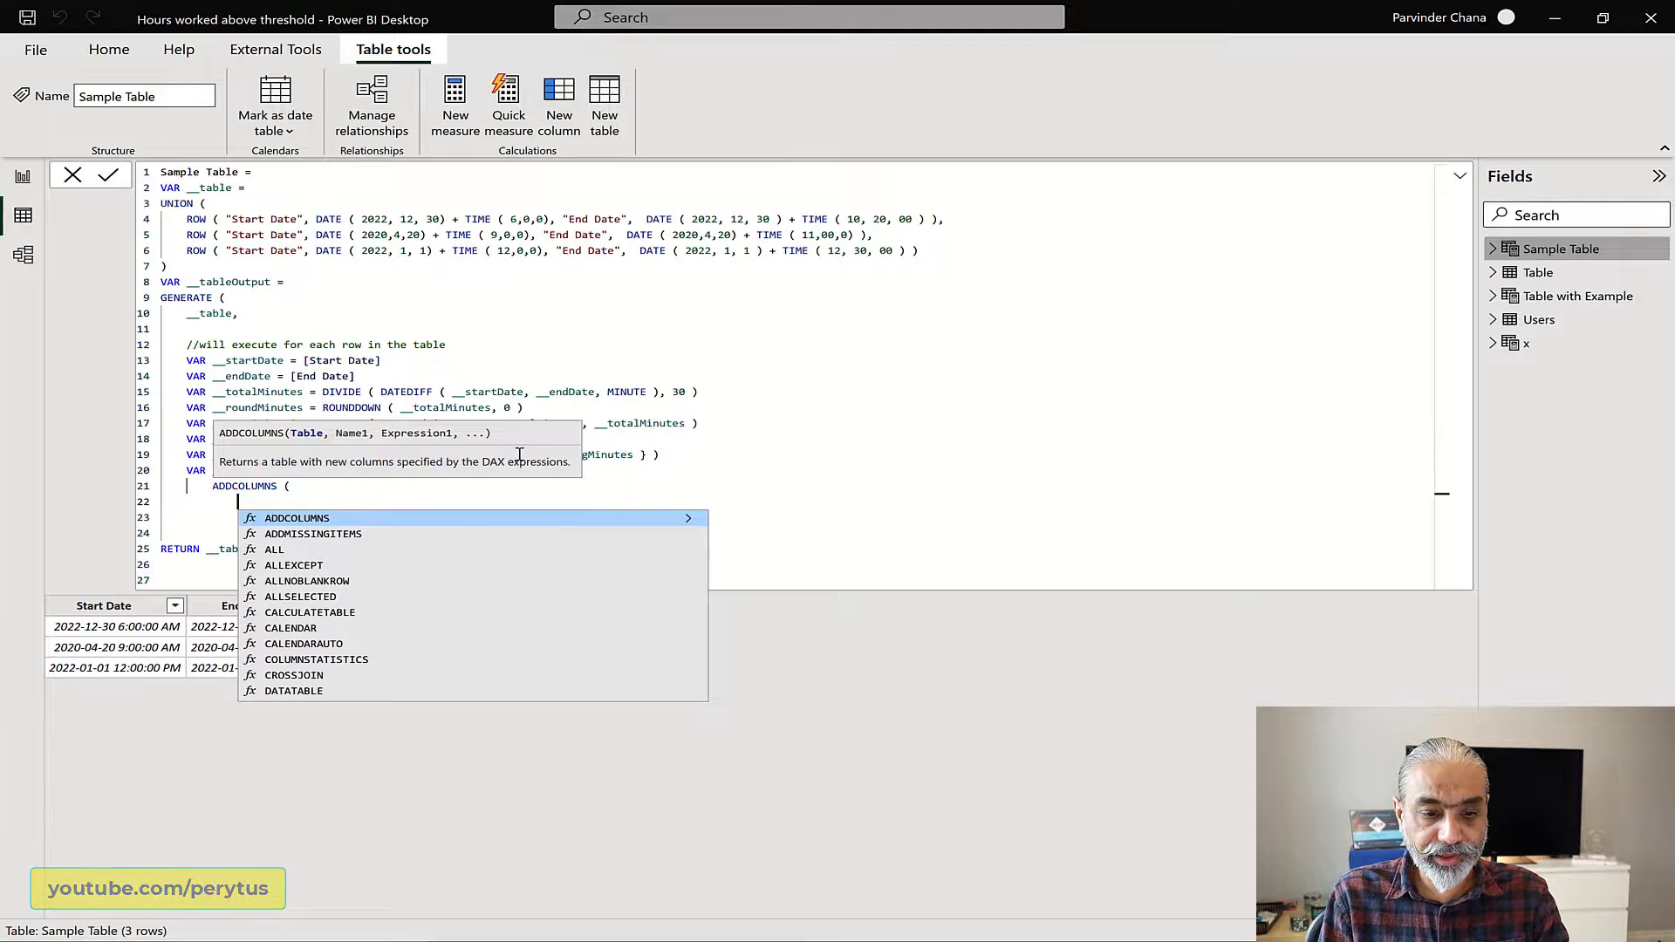
text(__fullMinutesTable)
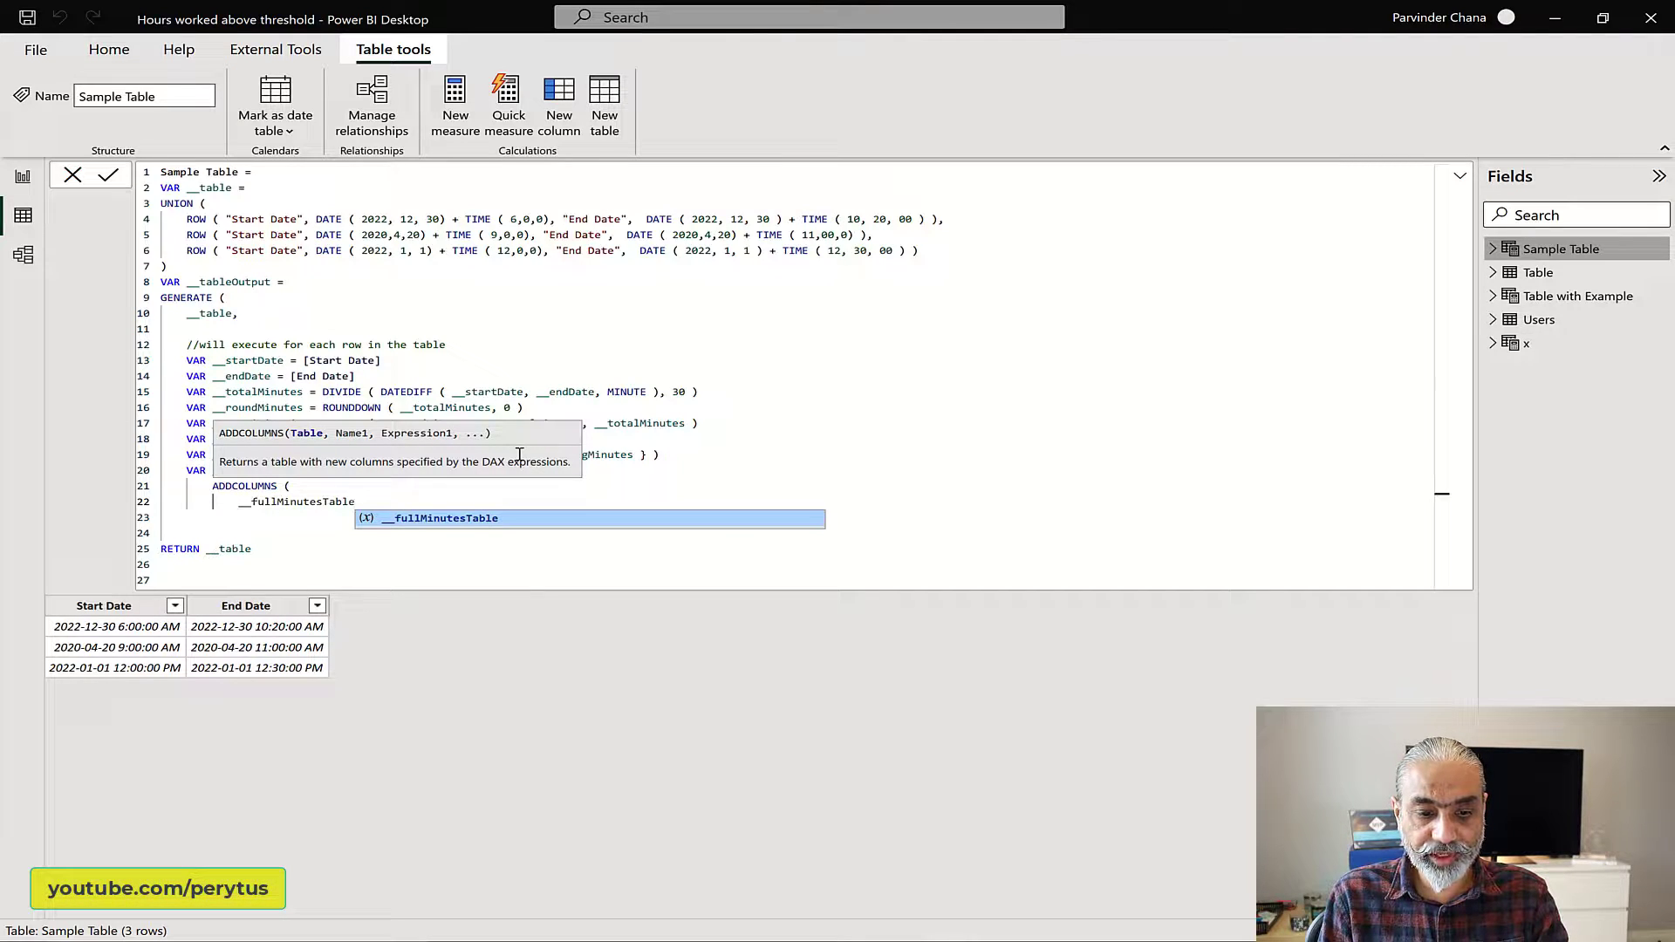
text(,)
key(Return)
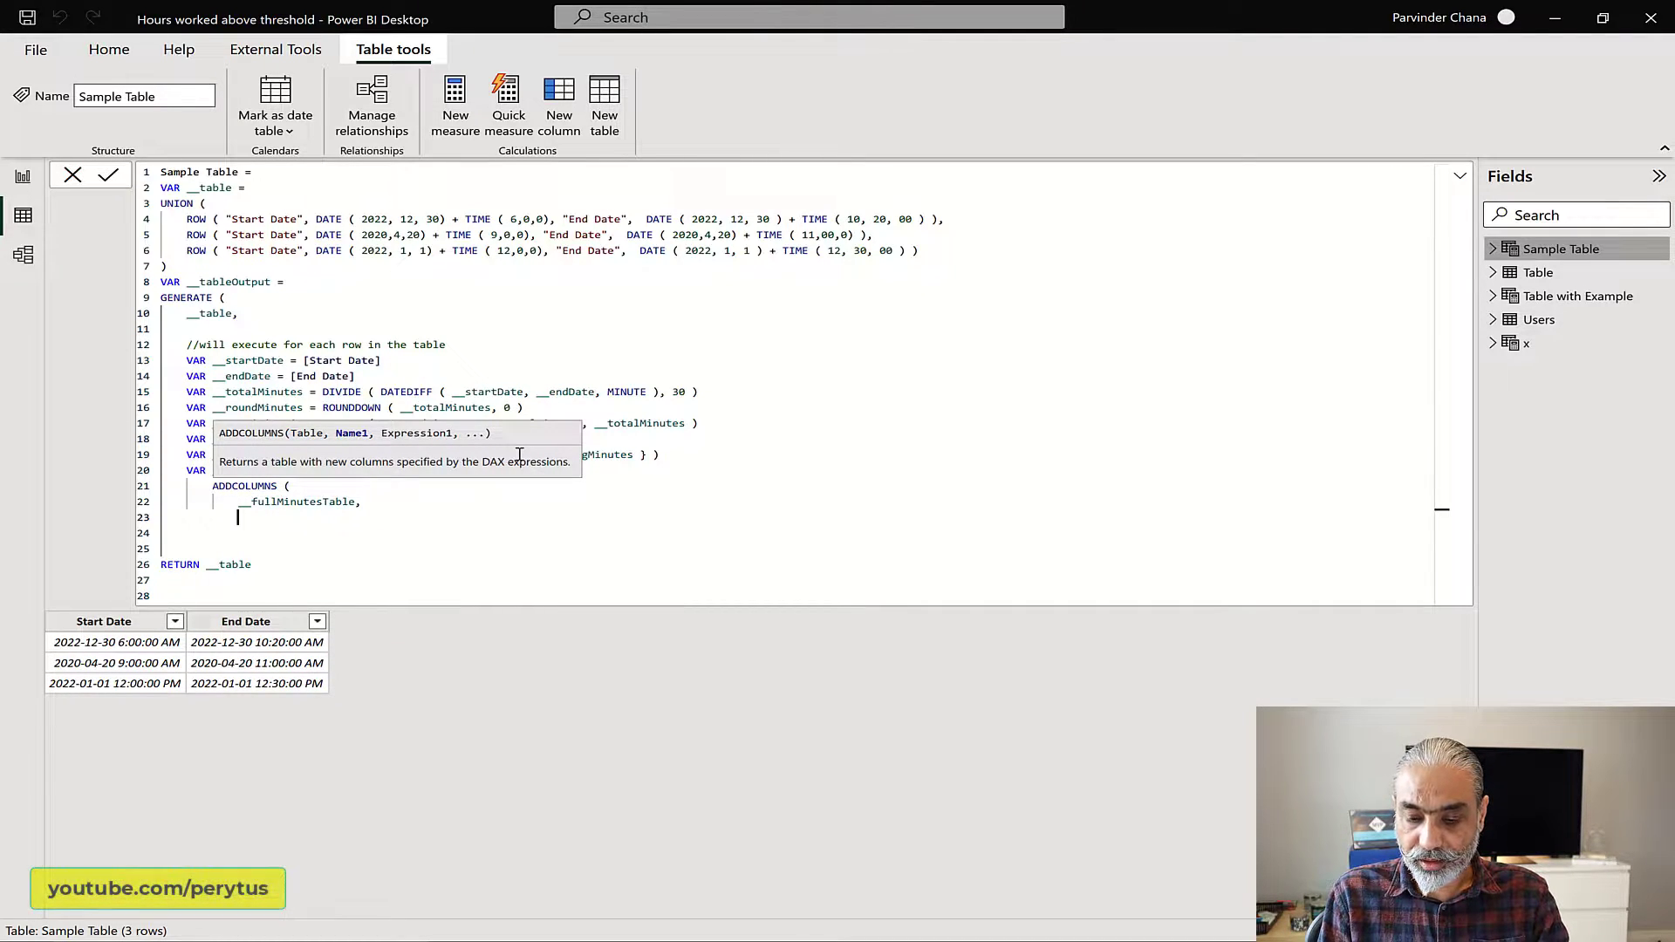
Step: Name the new ADDCOLUMNS column "Minute" and begin its expression with a column reference
text("Minut)
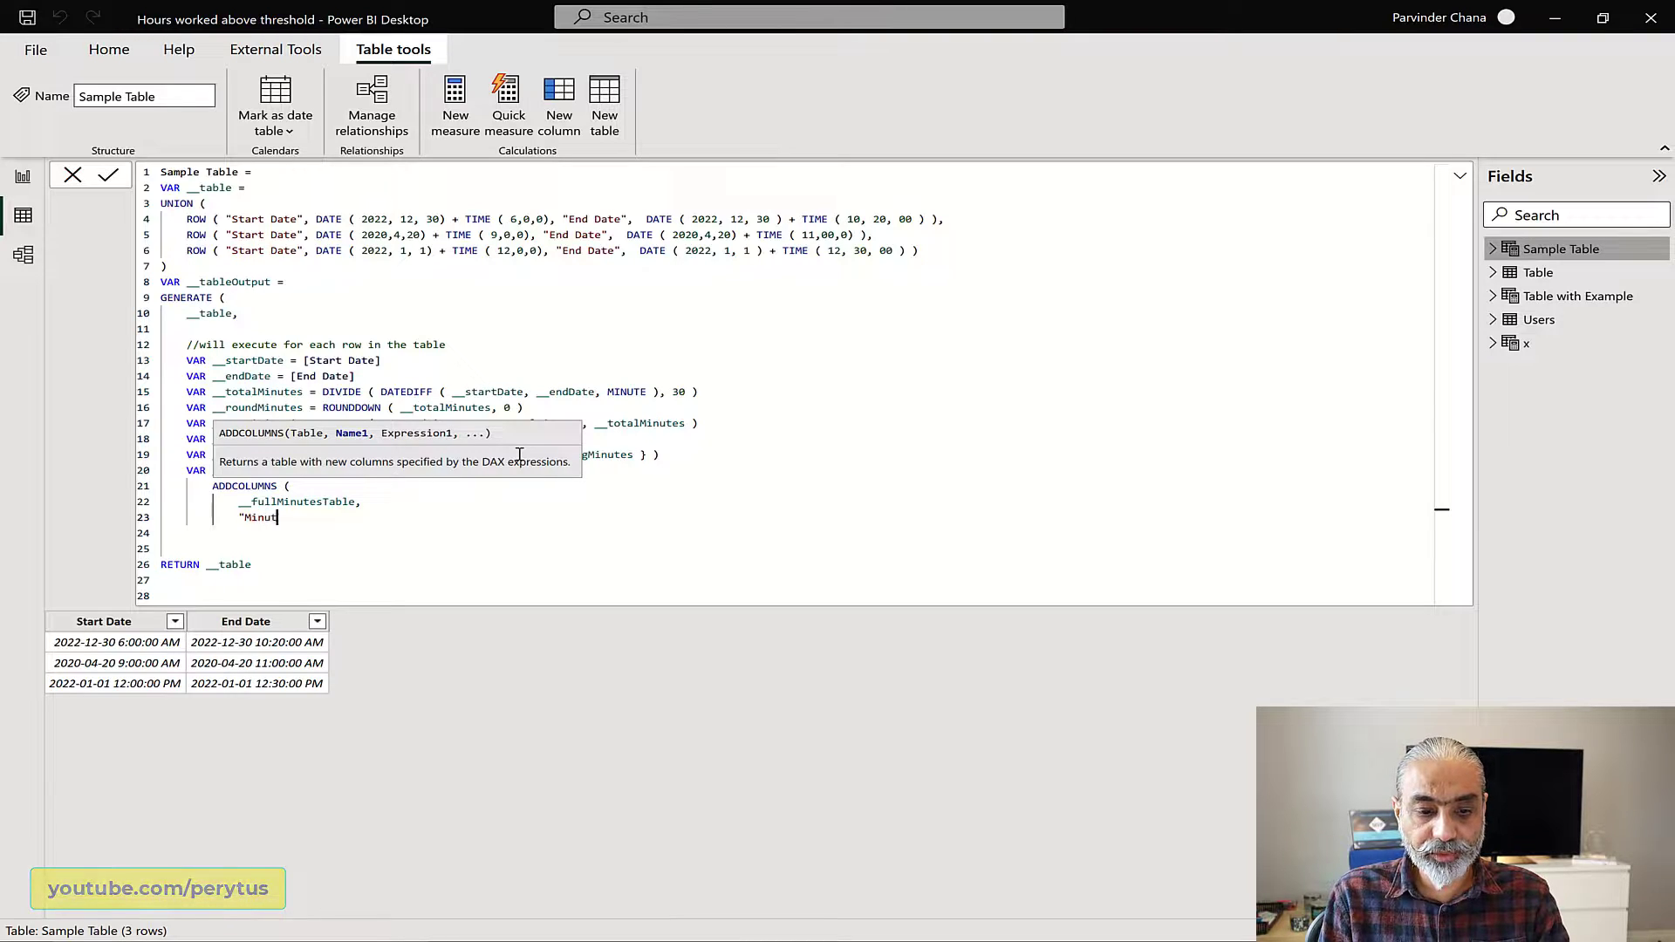
text(es",)
key(BackSpace)
key(BackSpace)
key(BackSpace)
key(BackSpace)
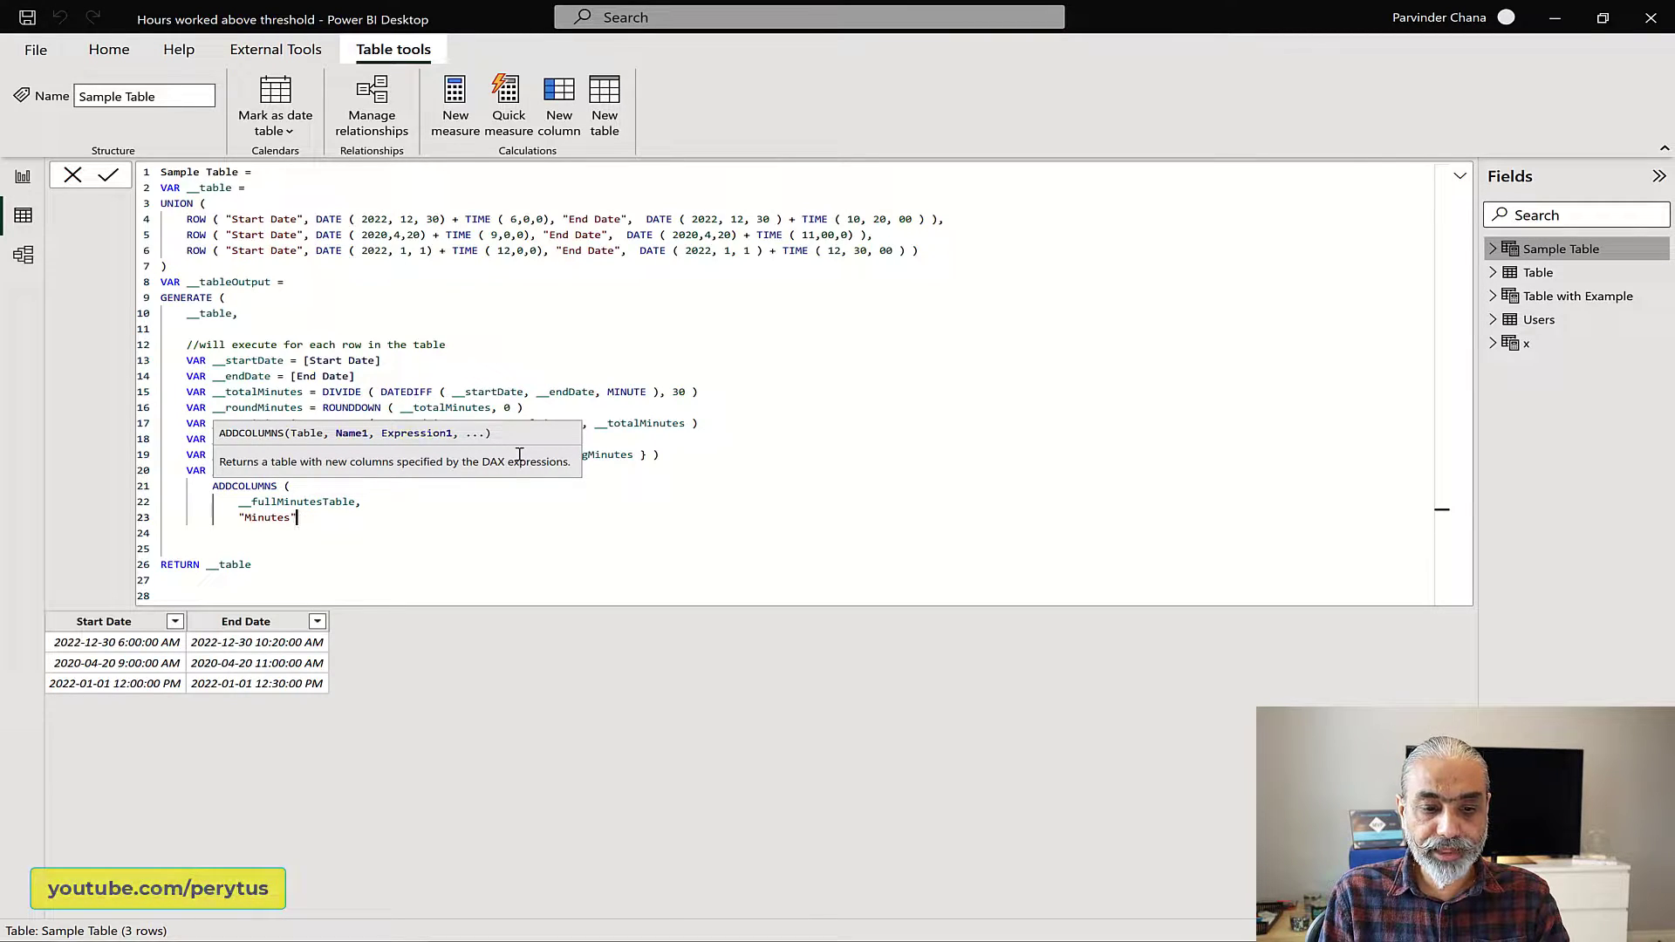
text(", )
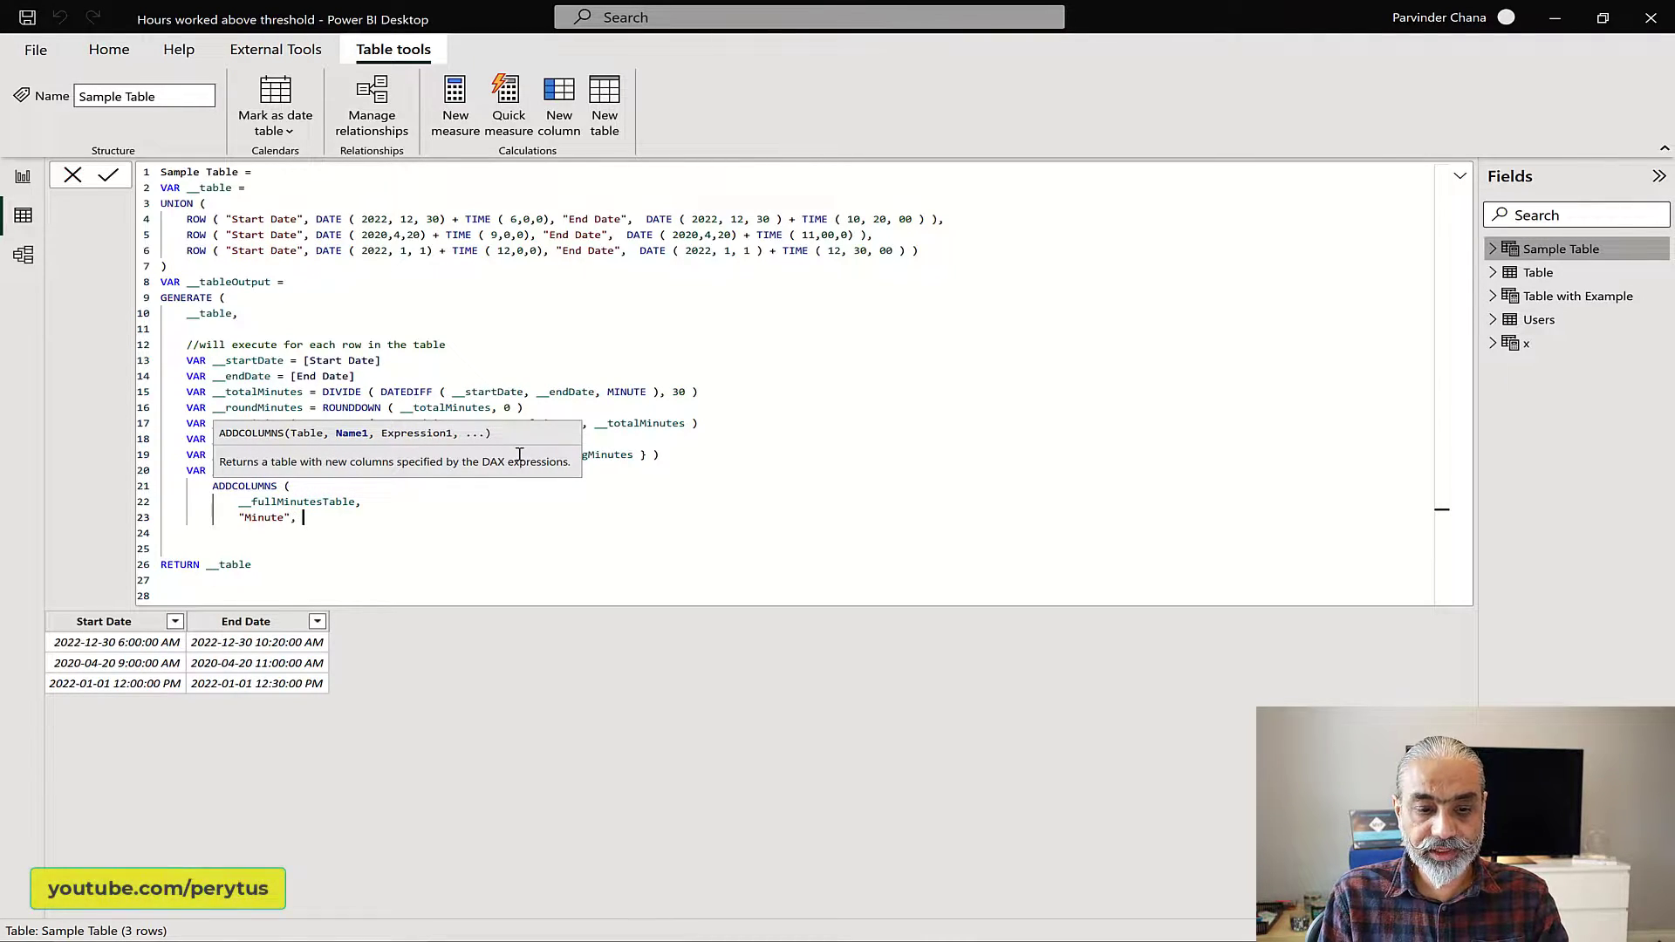
text([Val)
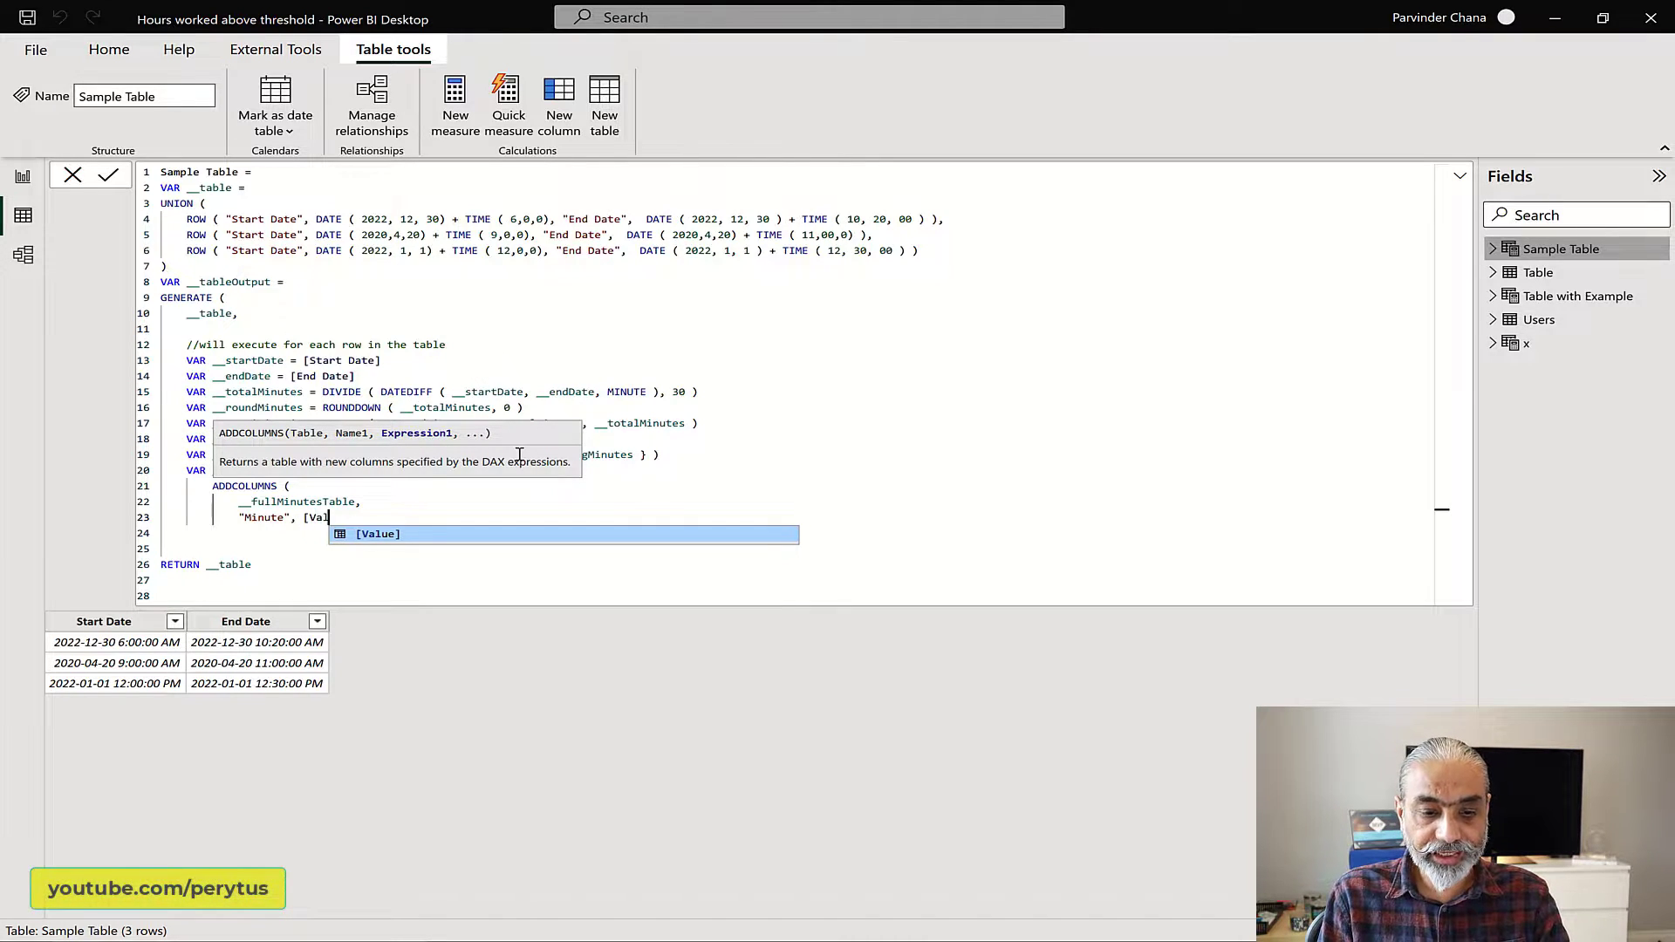
Step: Set the Minute column's expression to [Value] * 30 and go to the final RETURN __tableOutput line
key(Tab)
text(()
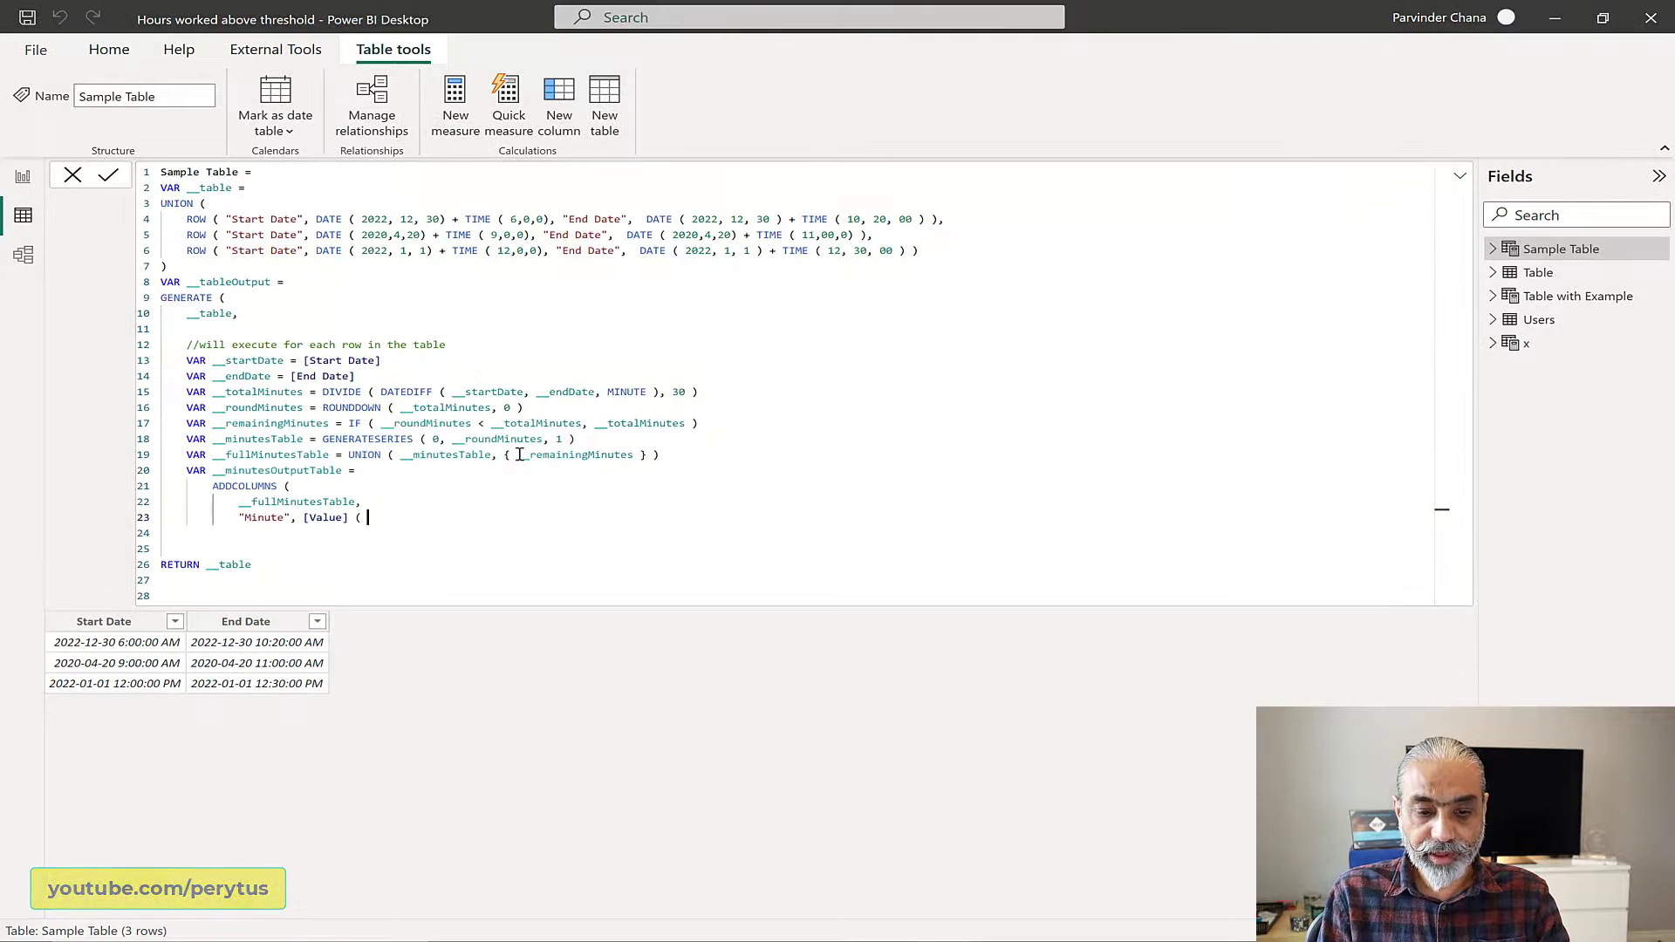
key(BackSpace)
key(BackSpace)
text(* )
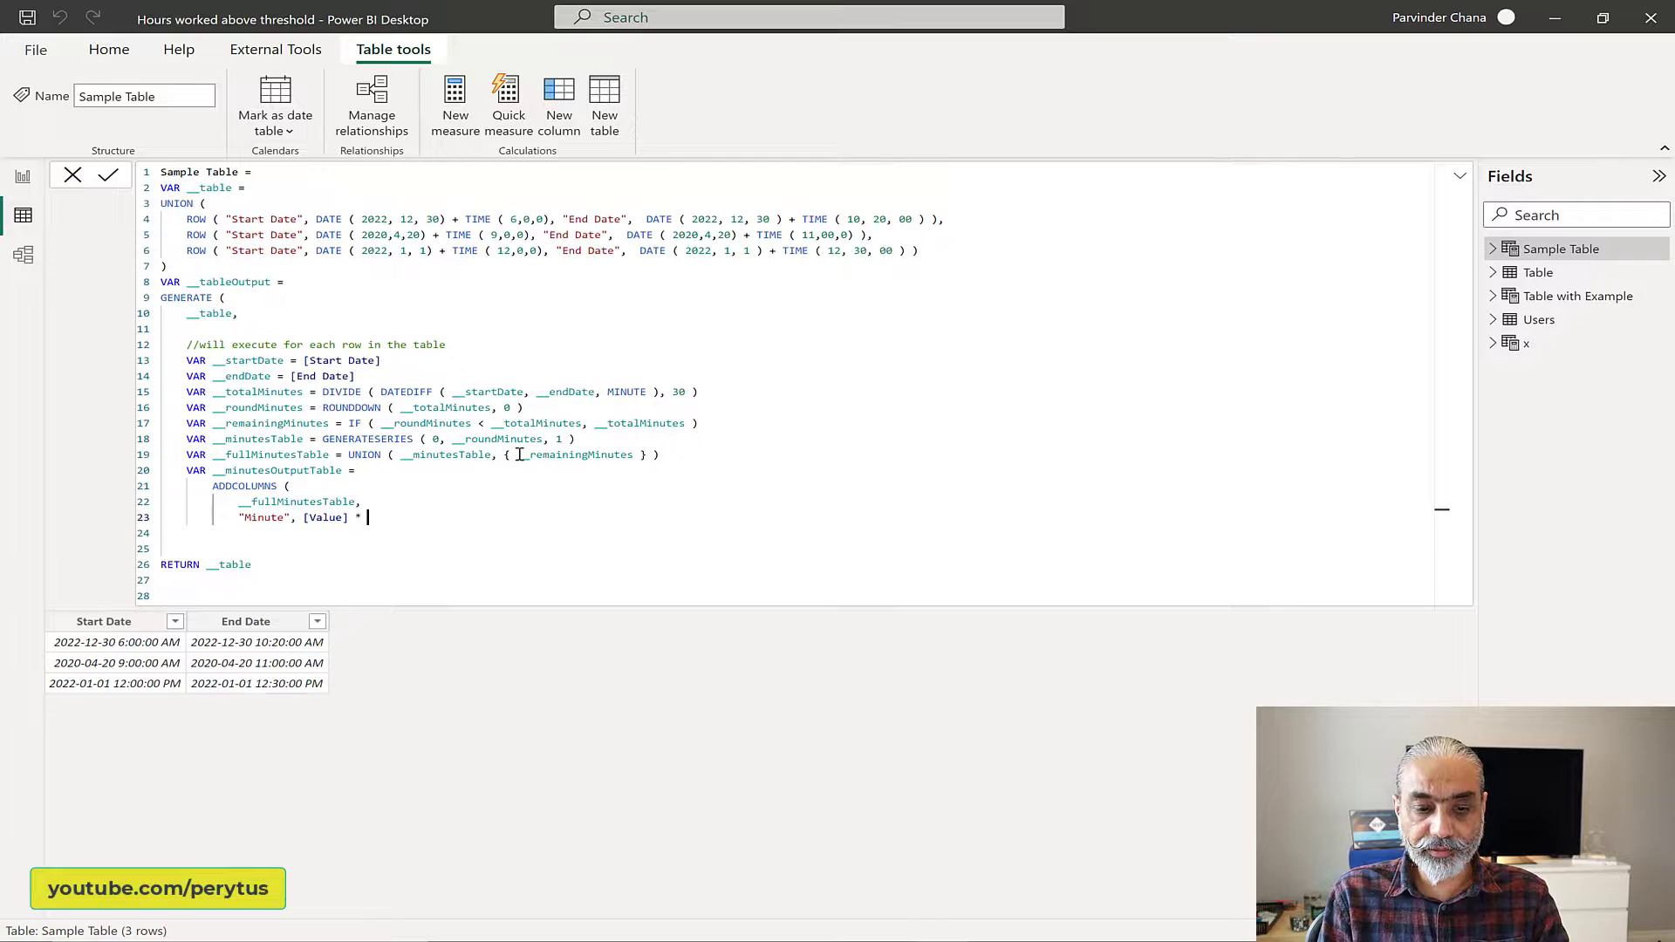
text(30)
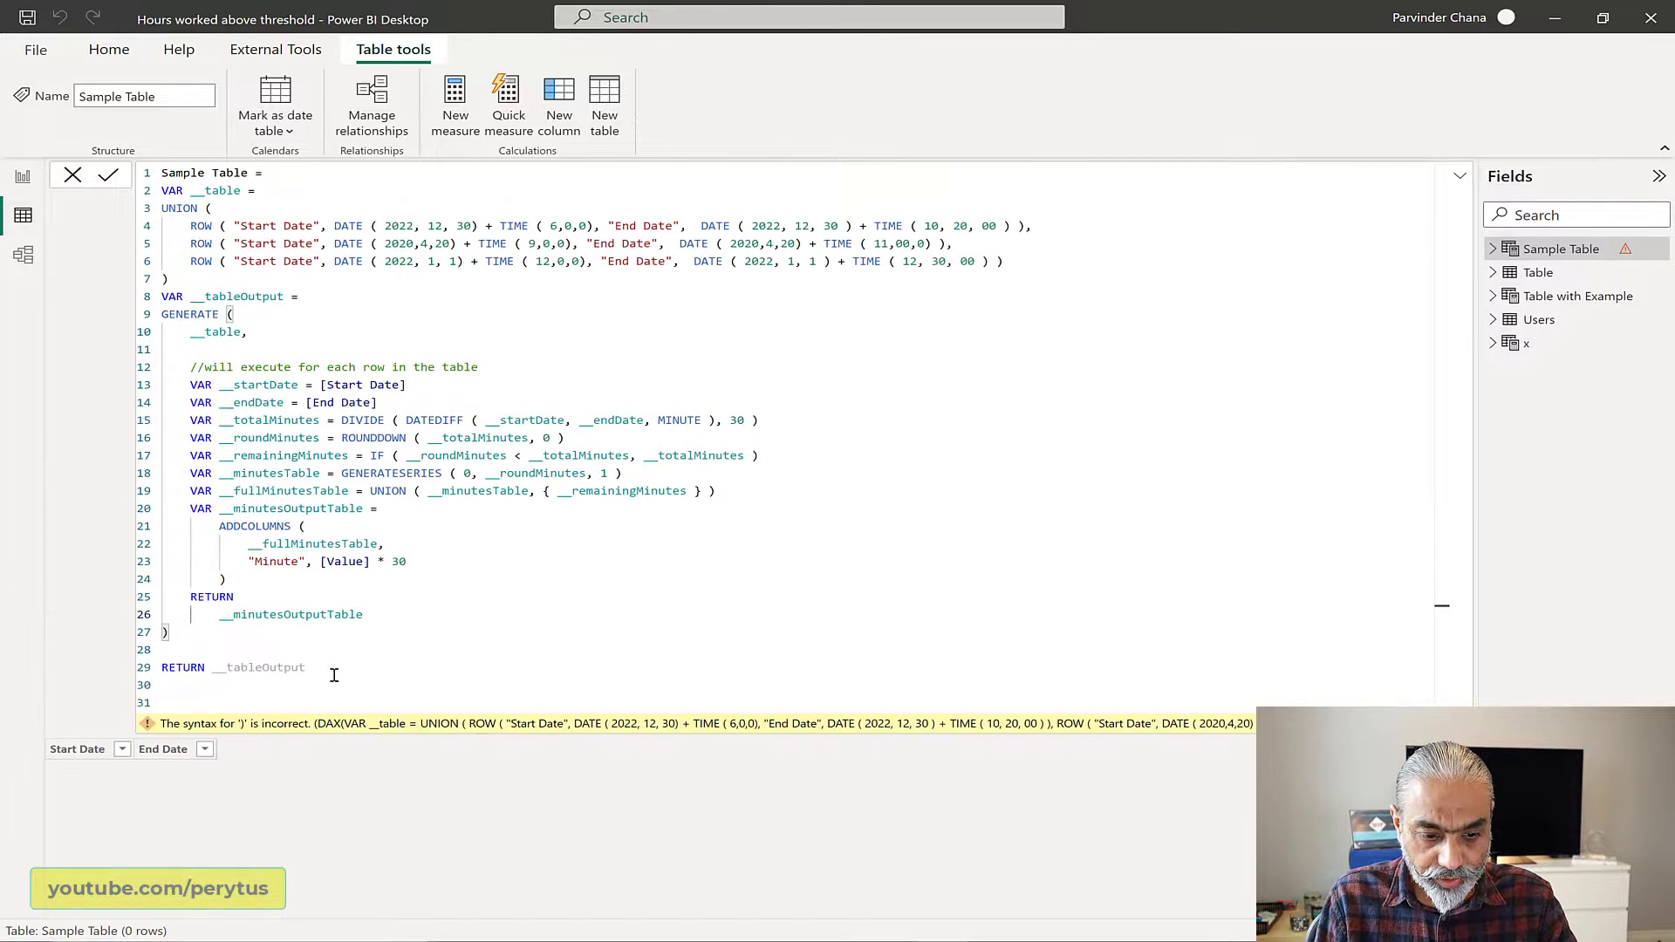
click(335, 673)
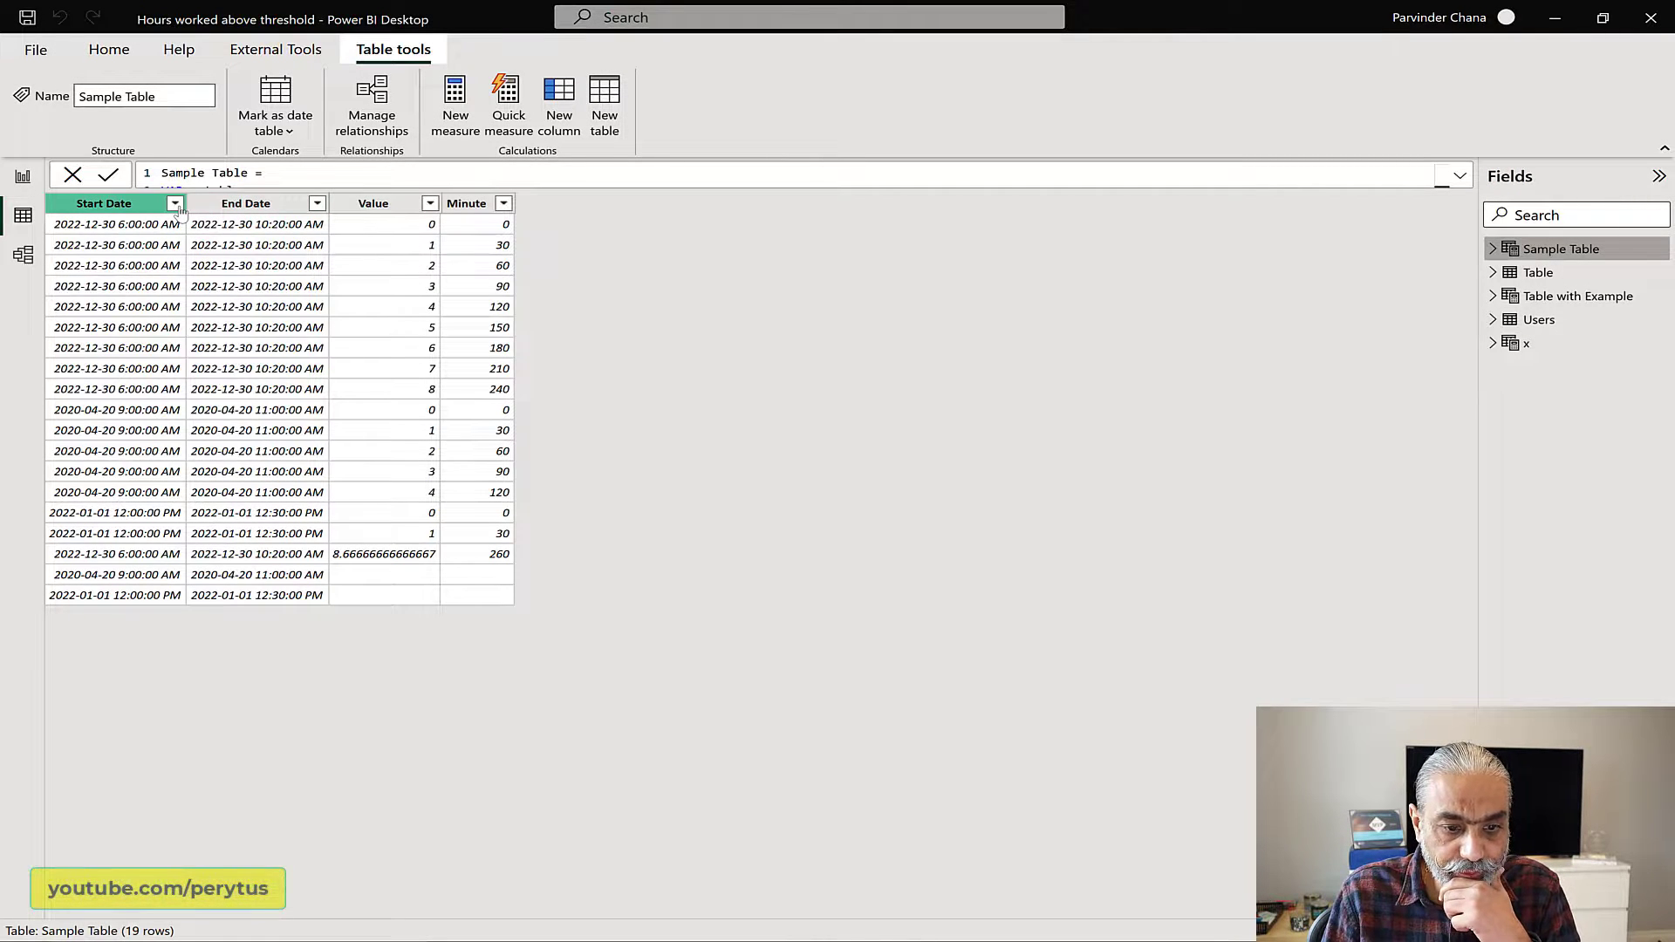
Step: Filter the Start Date column to show only the 2022-12-30 6:00:00 AM rows
click(176, 203)
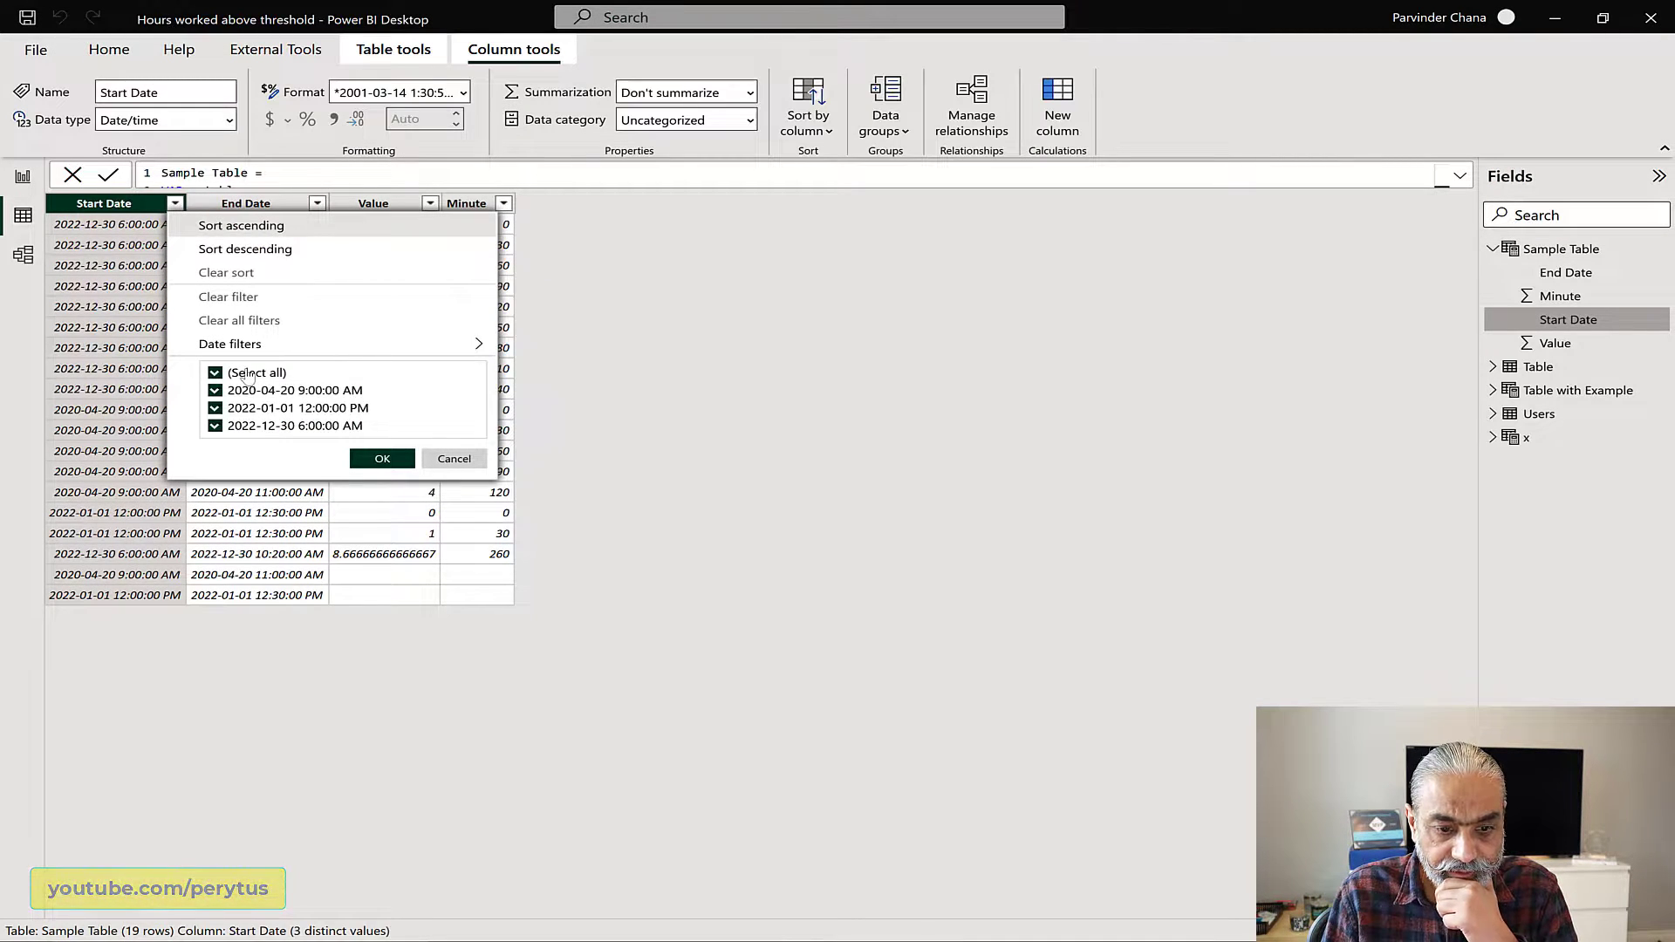
click(248, 374)
click(296, 426)
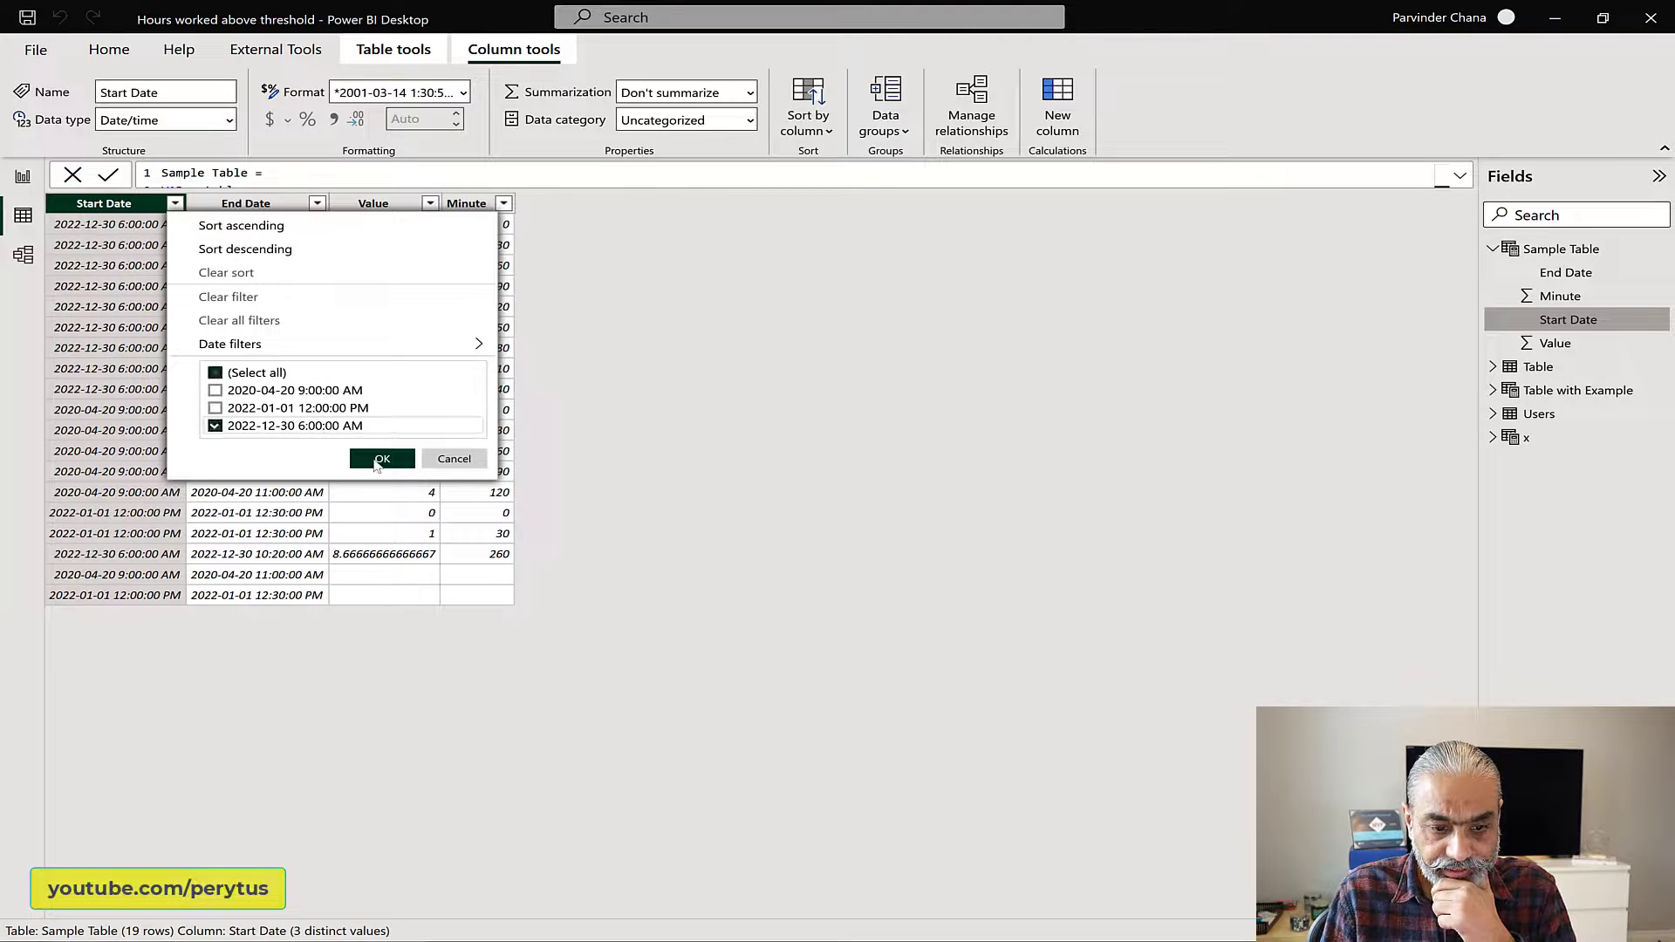
click(381, 460)
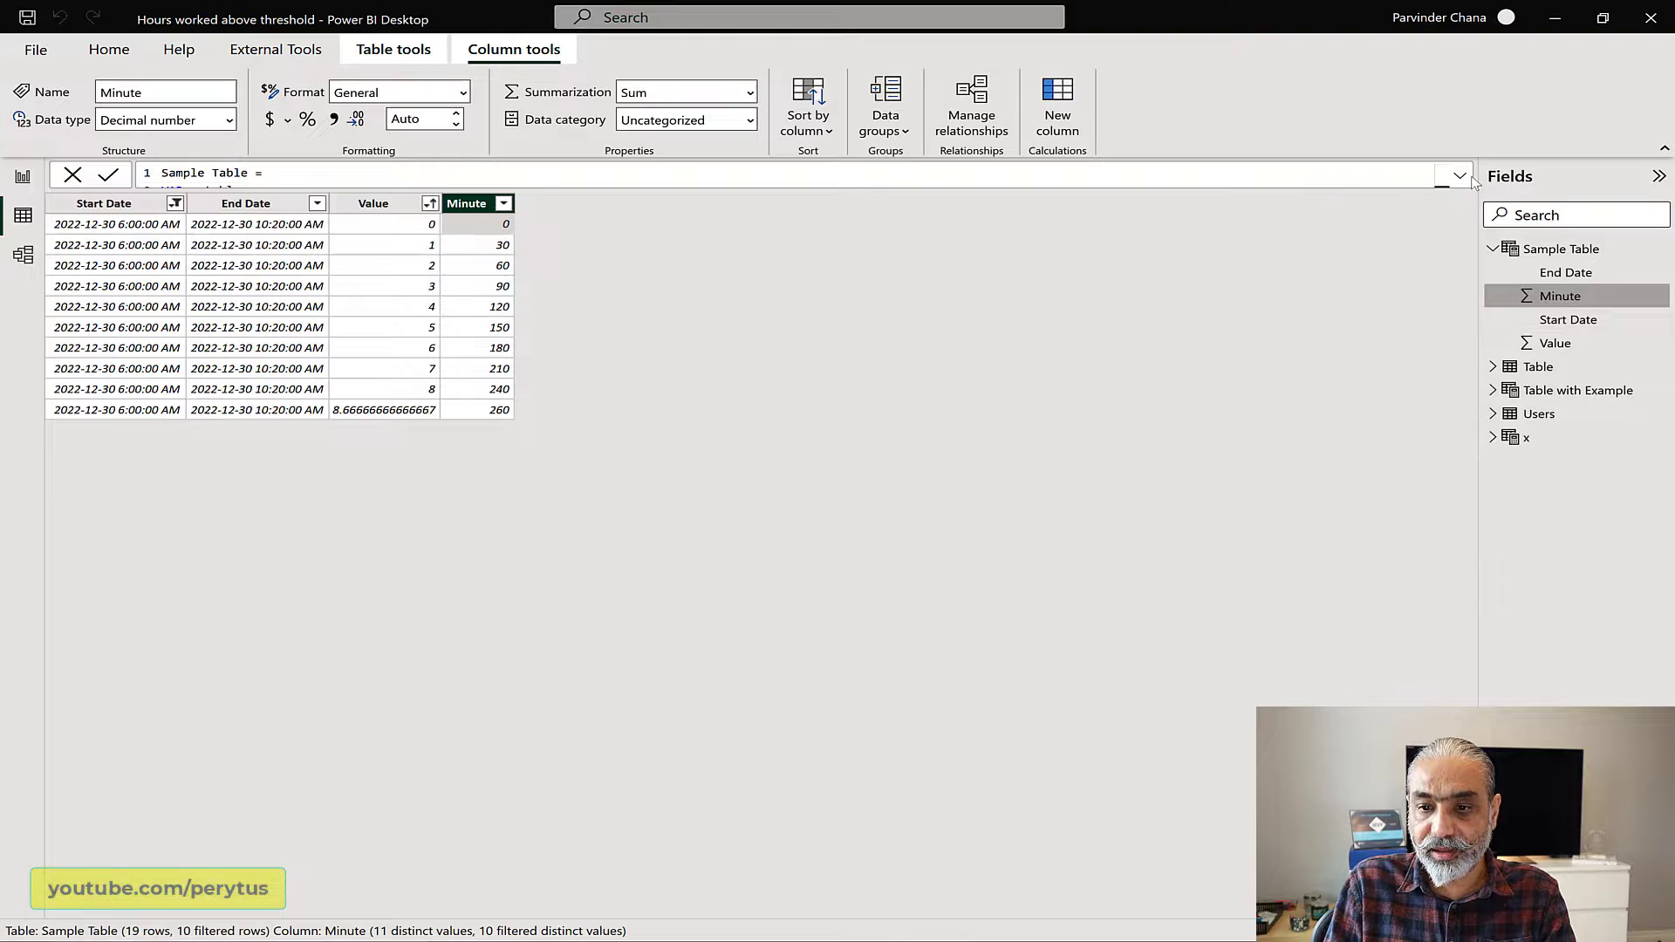
Step: Review the __fullMinutesTable UNION line in the expanded formula against the Value and Minute columns of the filtered rows
click(1460, 175)
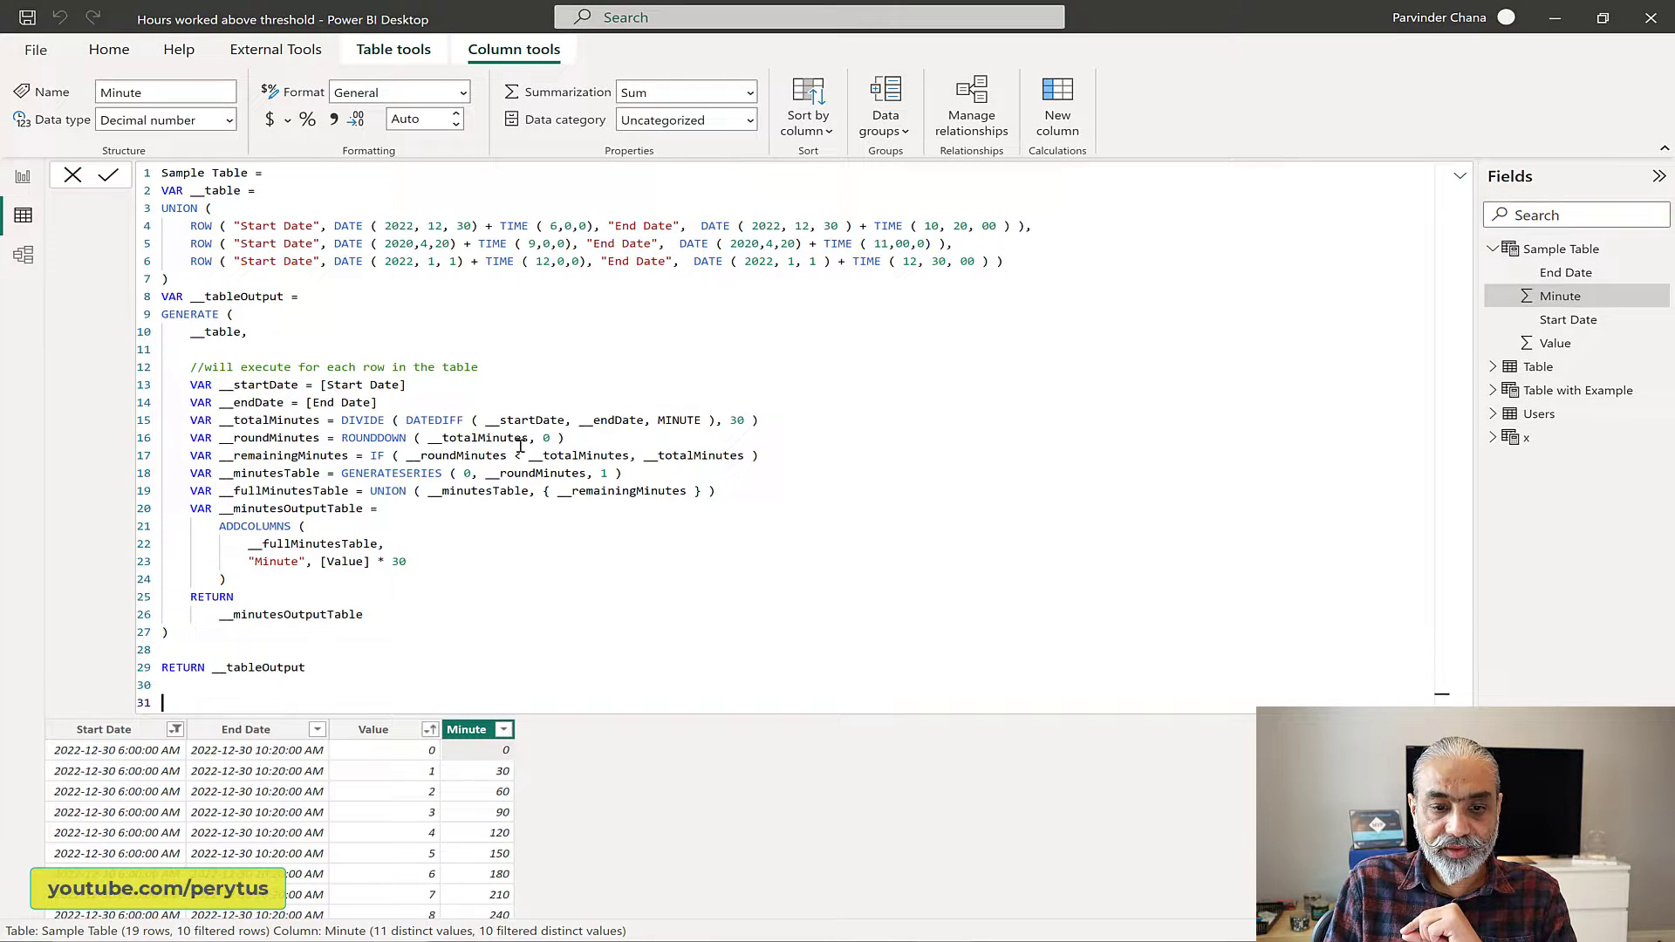
click(275, 491)
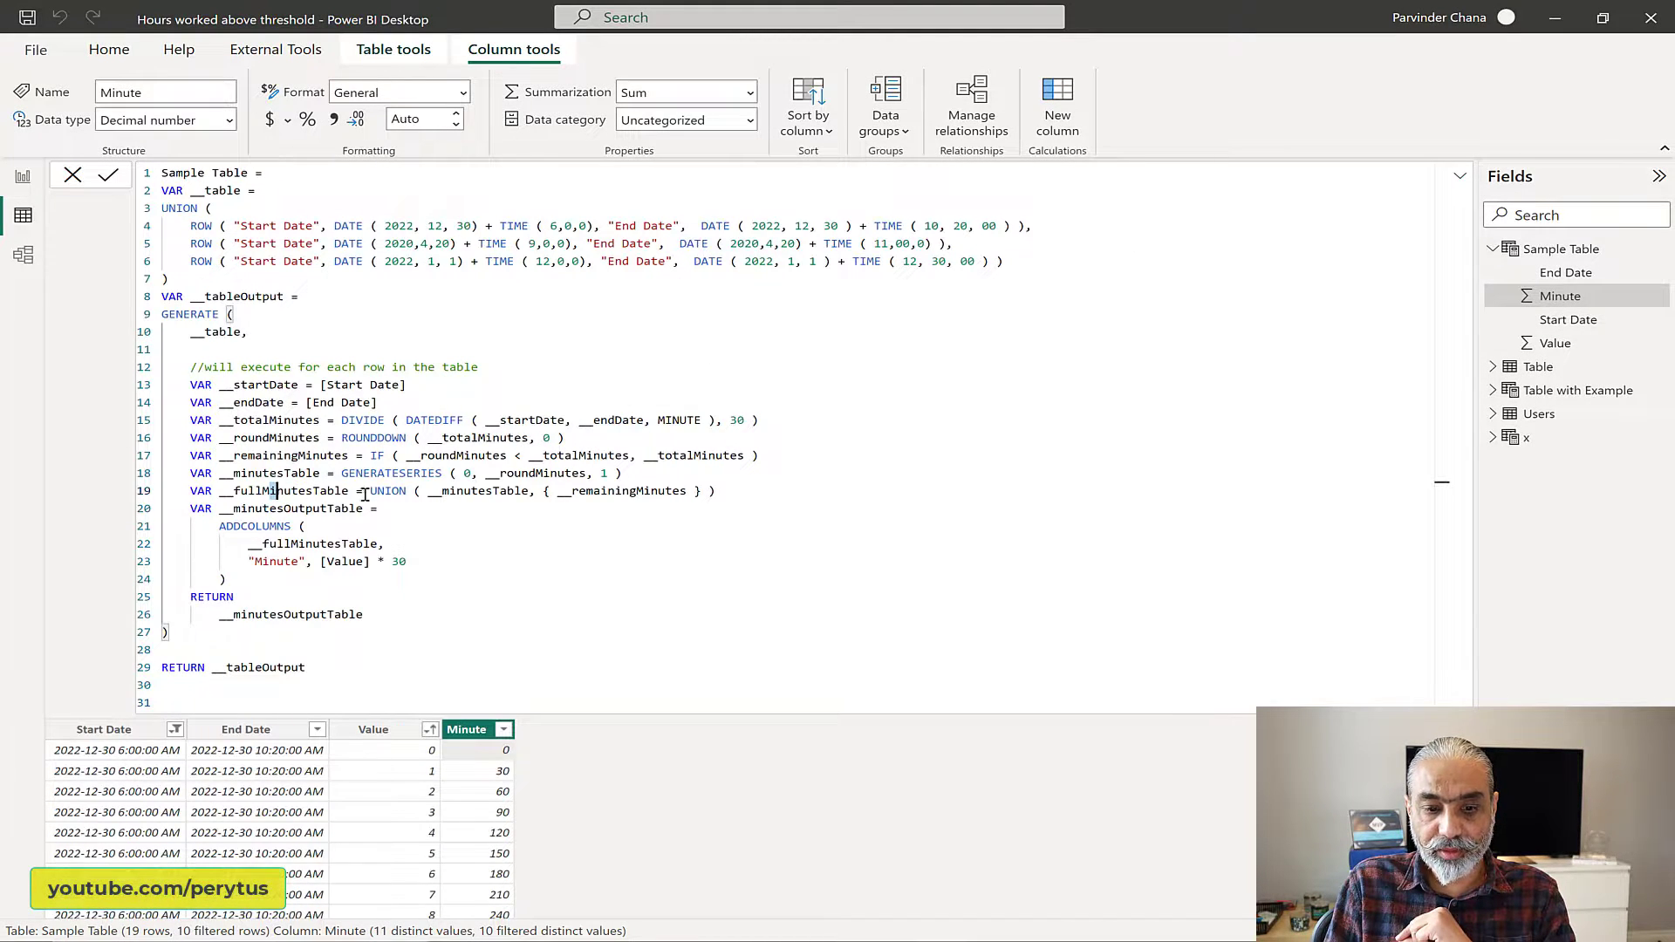
shift+click(393, 493)
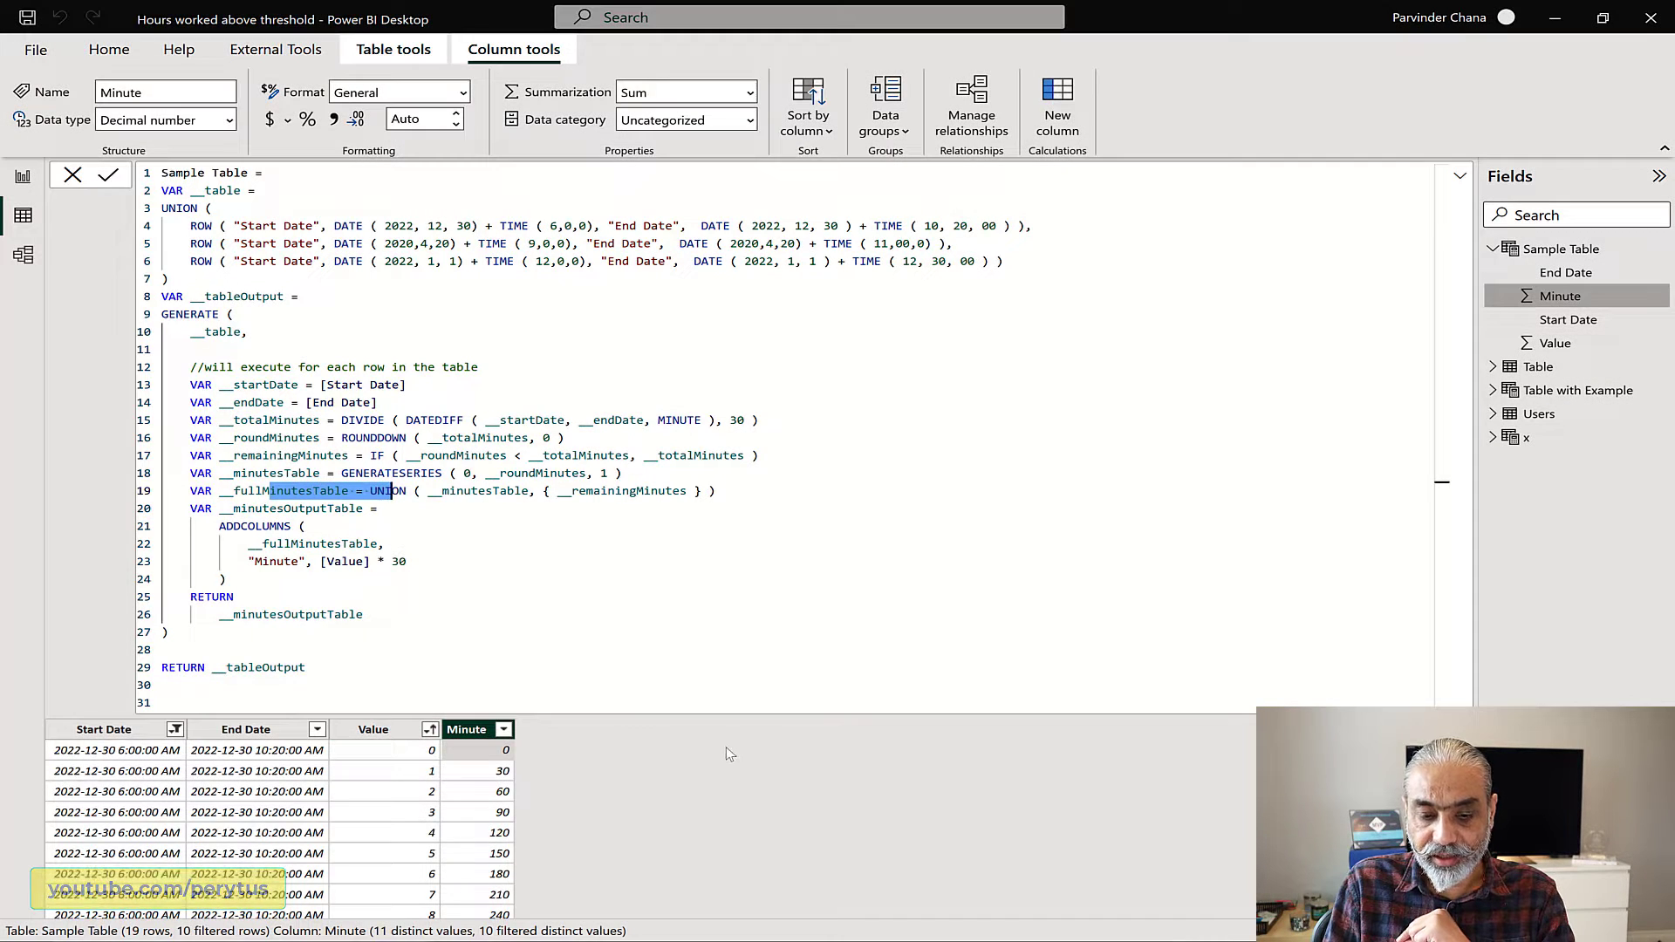
scroll(726, 749, down, 1)
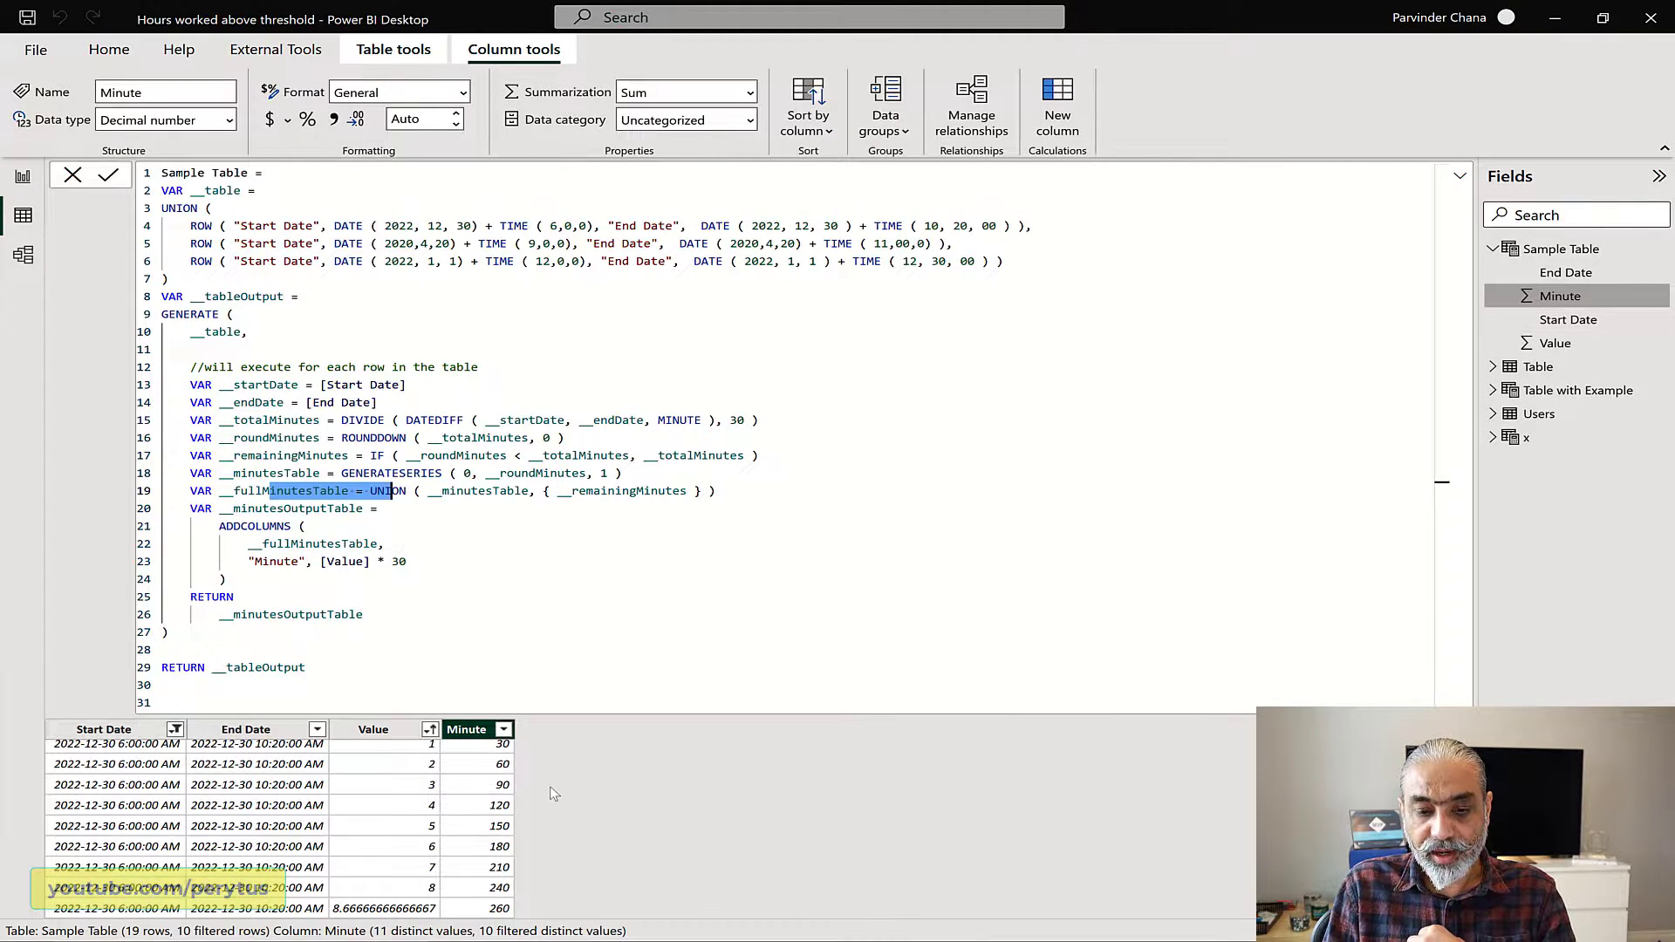
scroll(554, 794, up, 1)
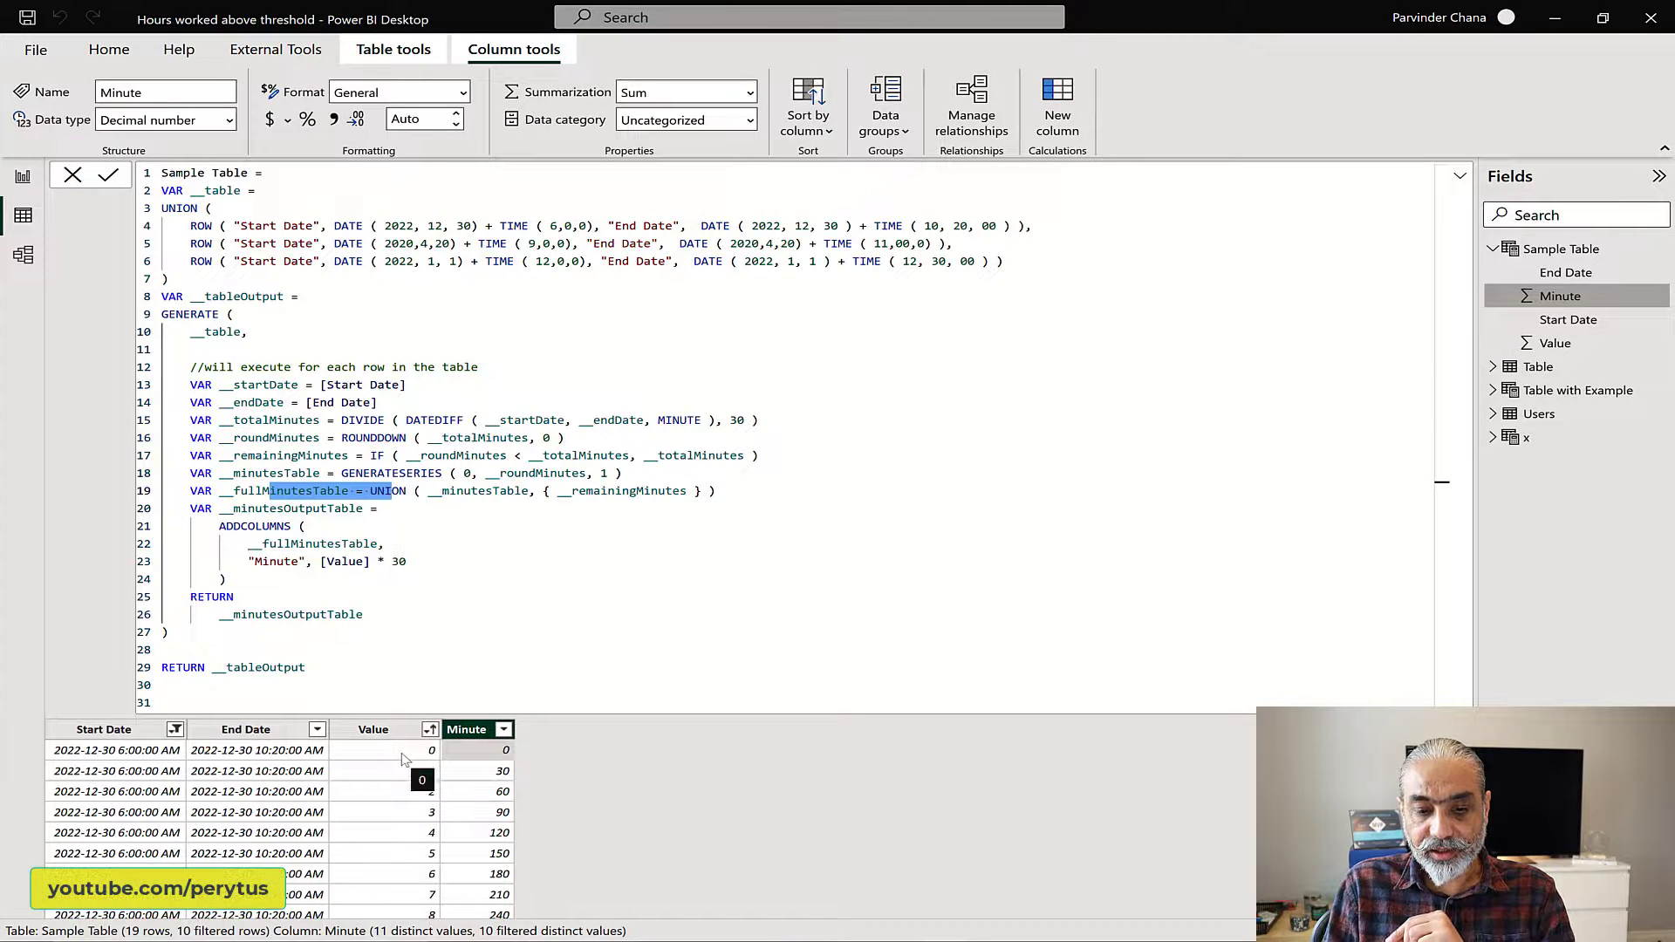
click(406, 760)
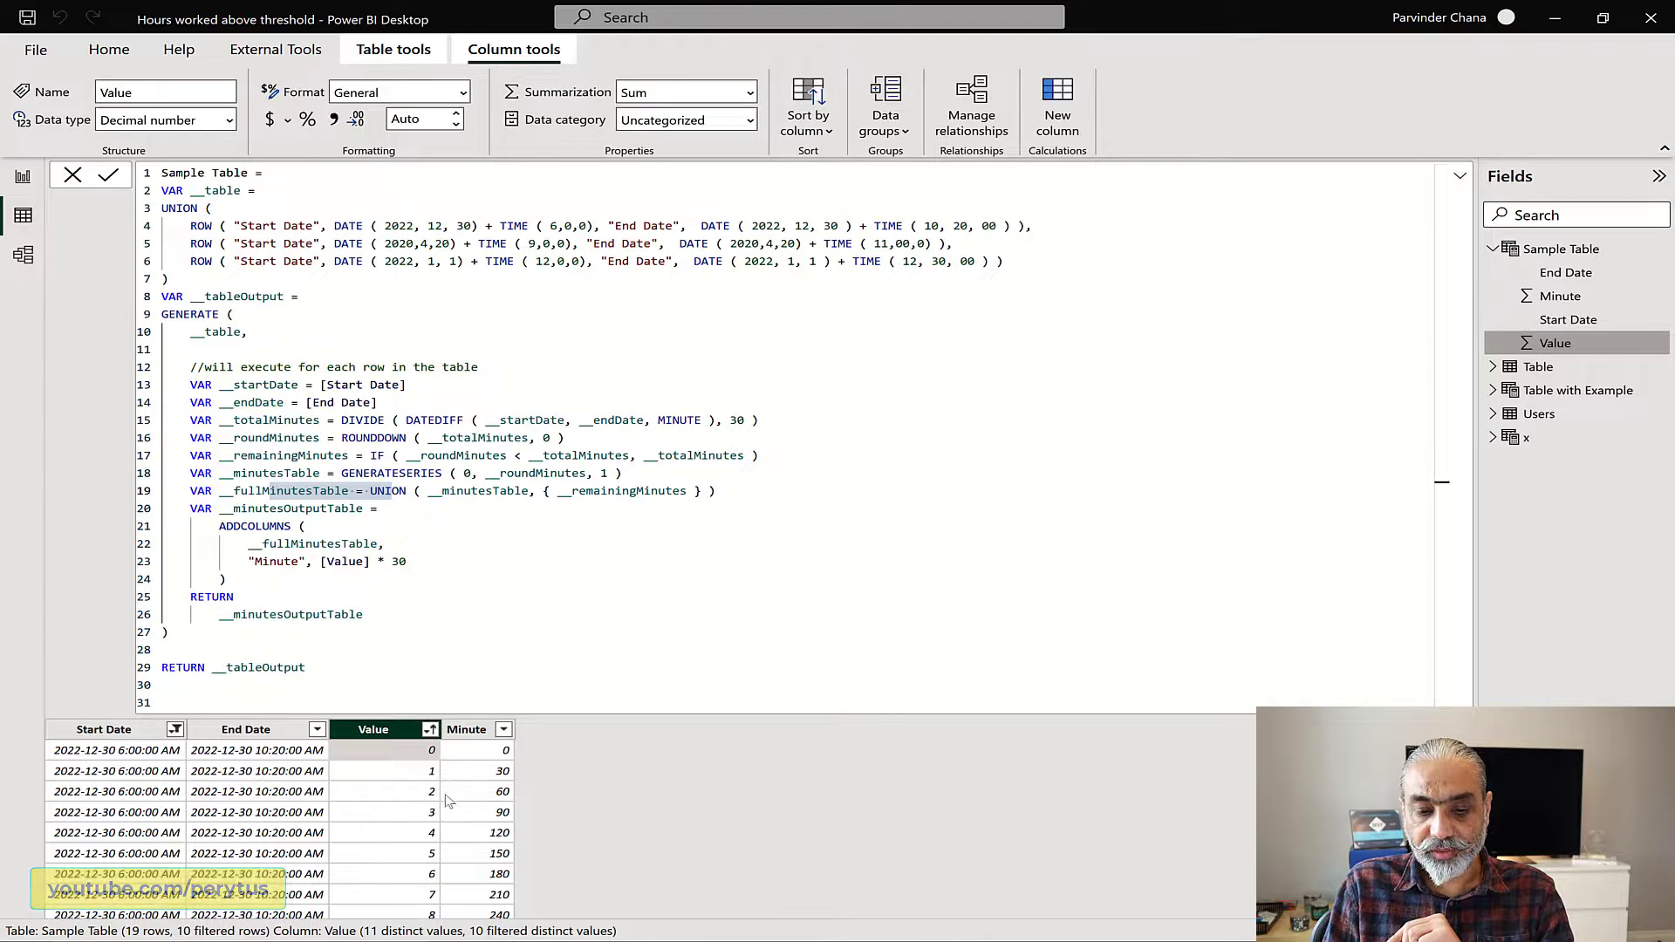
scroll(443, 807, down, 2)
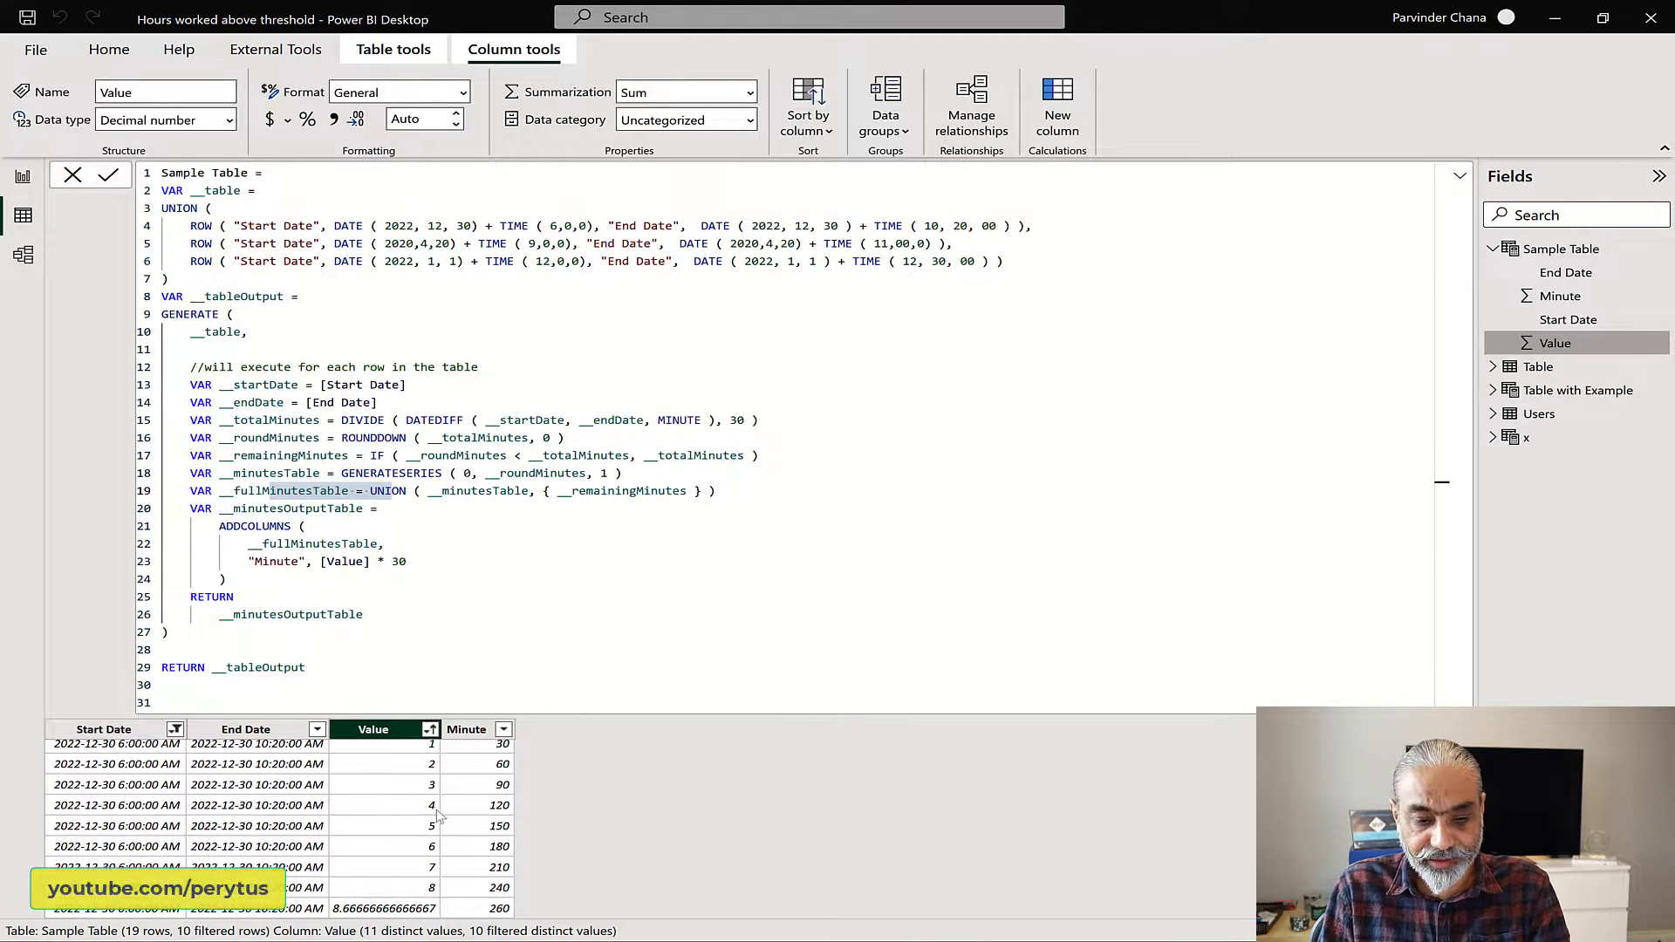
scroll(439, 814, up, 2)
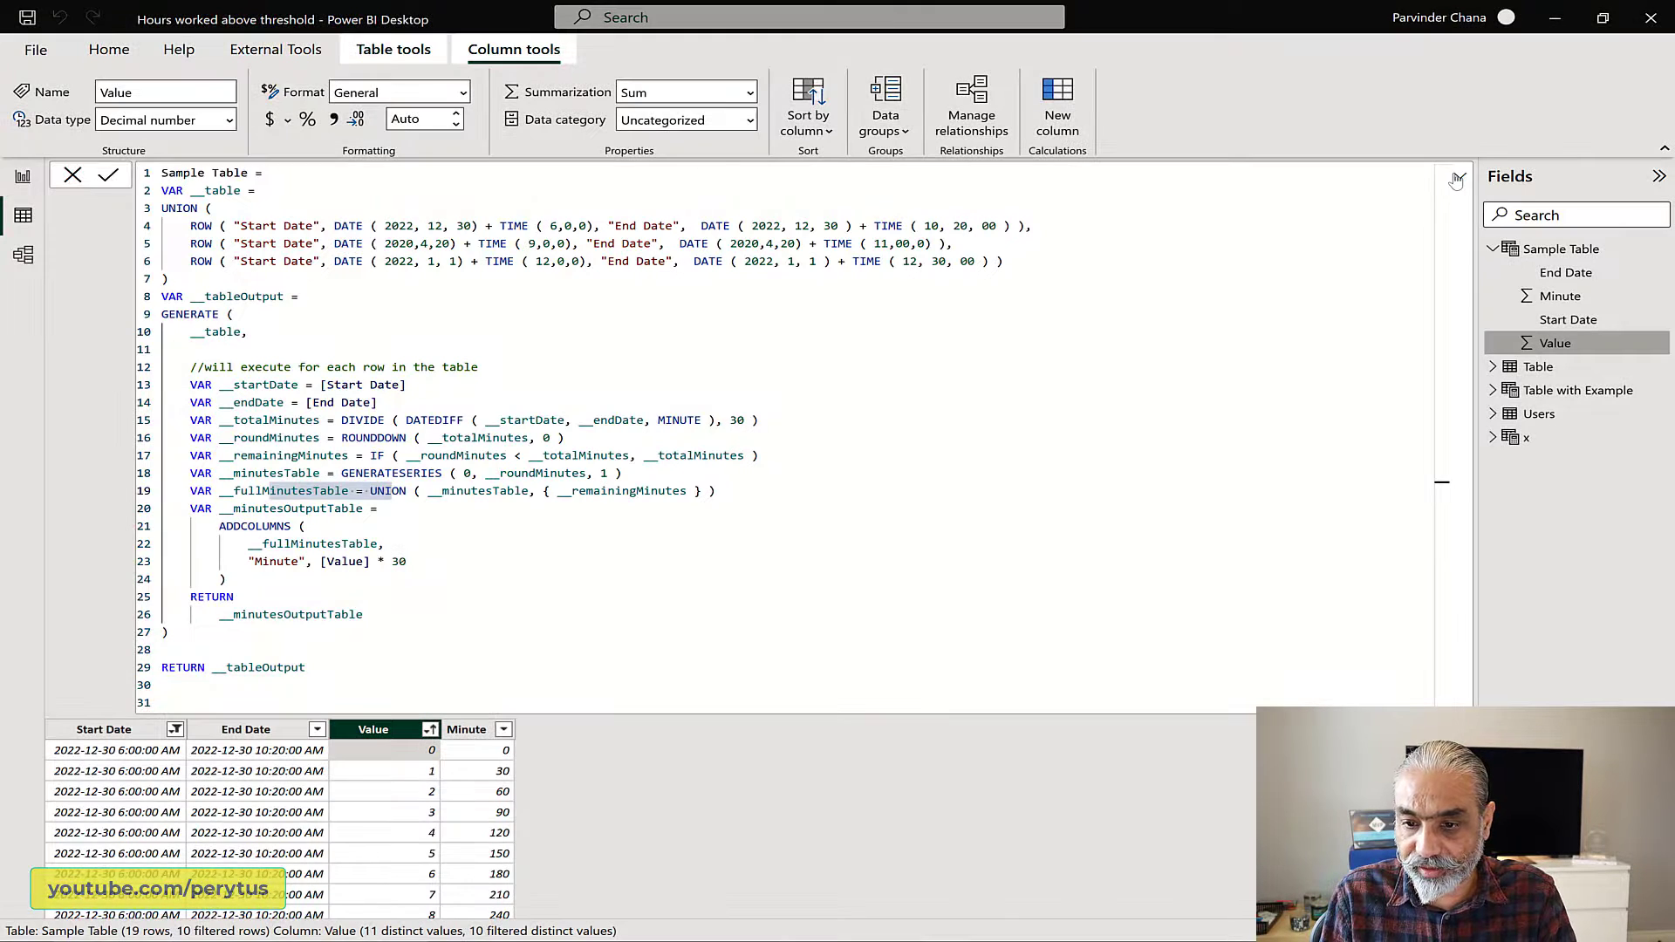
click(1459, 179)
click(131, 234)
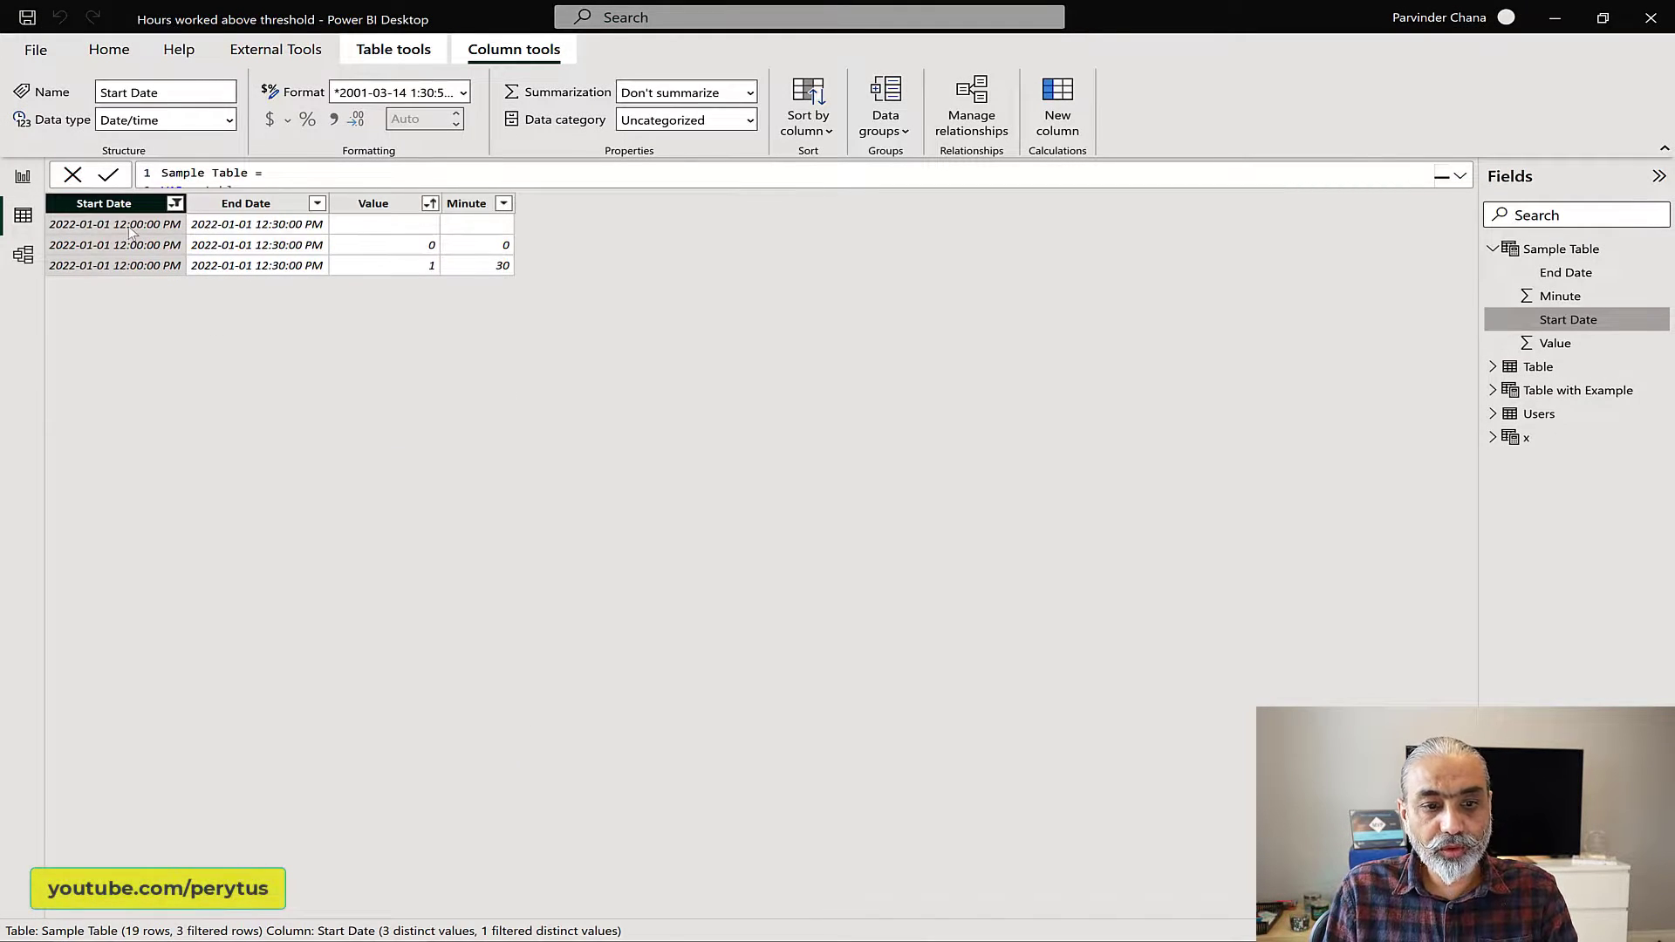
click(400, 231)
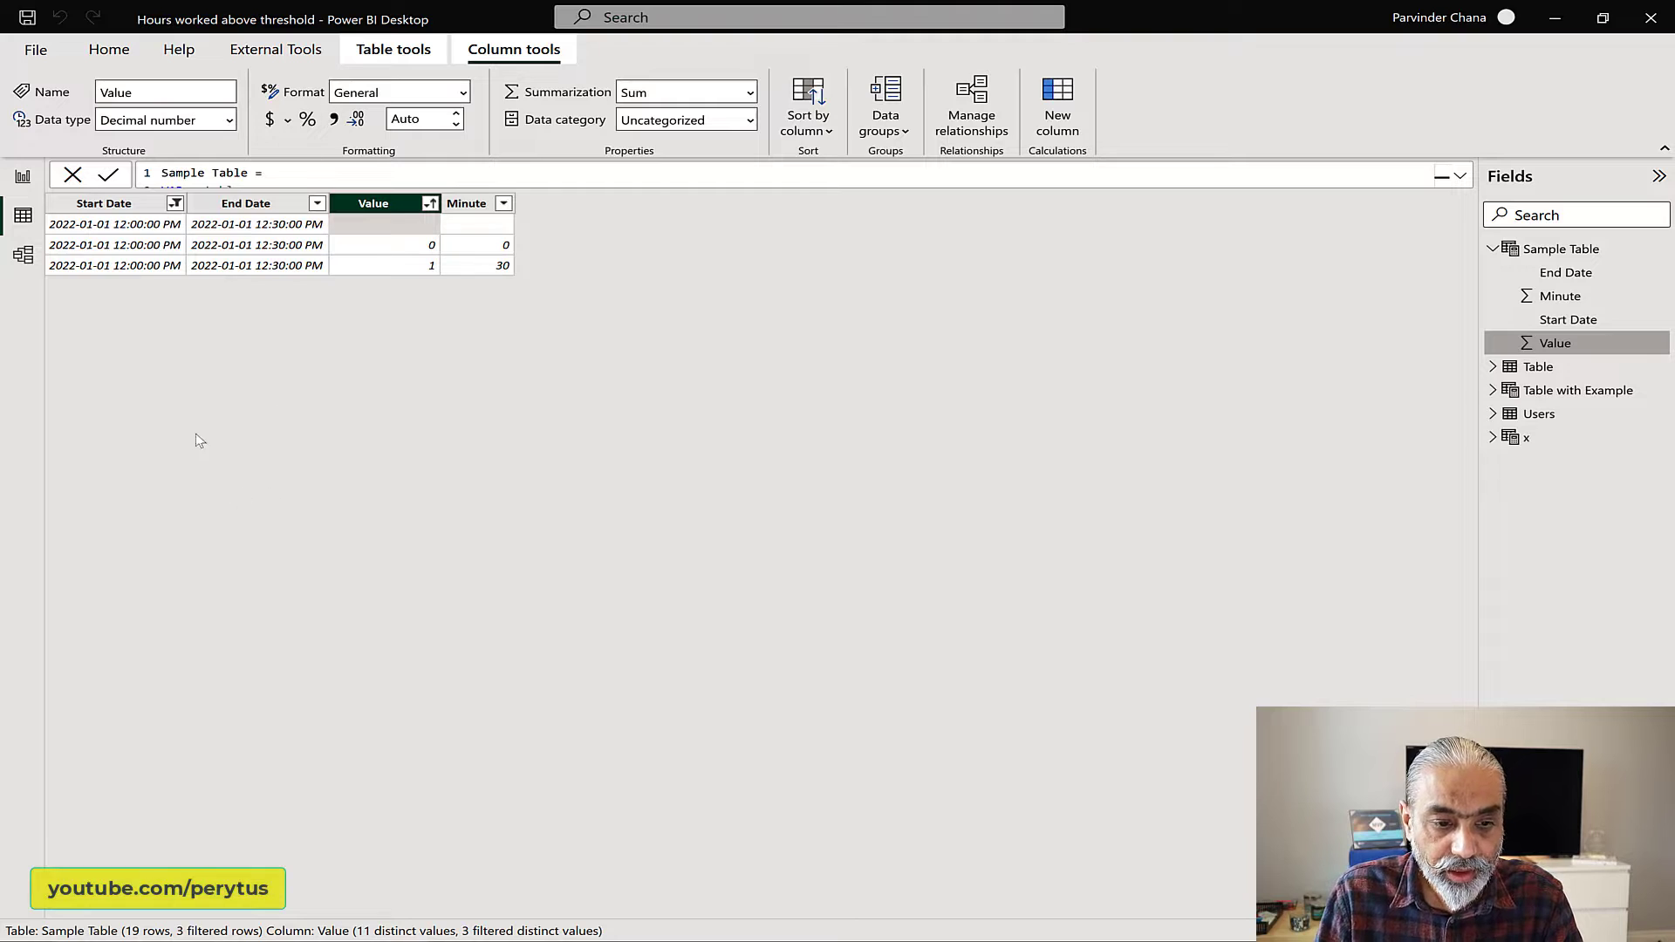
Step: Change the Start Date filter to show only the 2020-04-20 9:00:00 AM rows
click(175, 204)
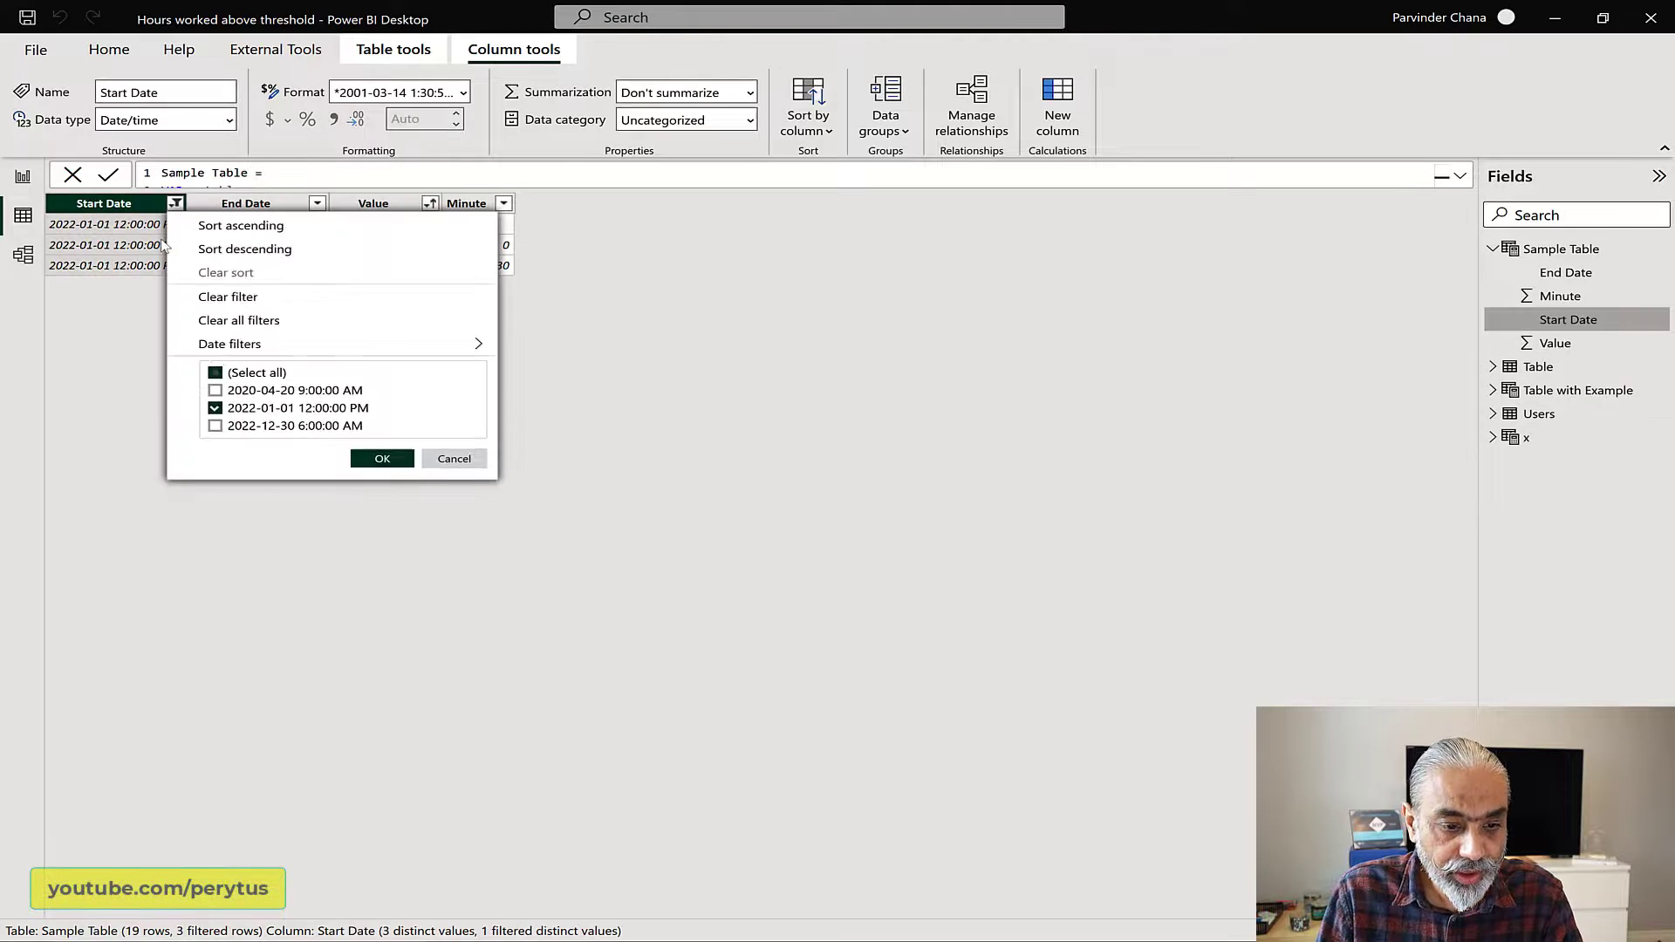
click(260, 409)
click(278, 391)
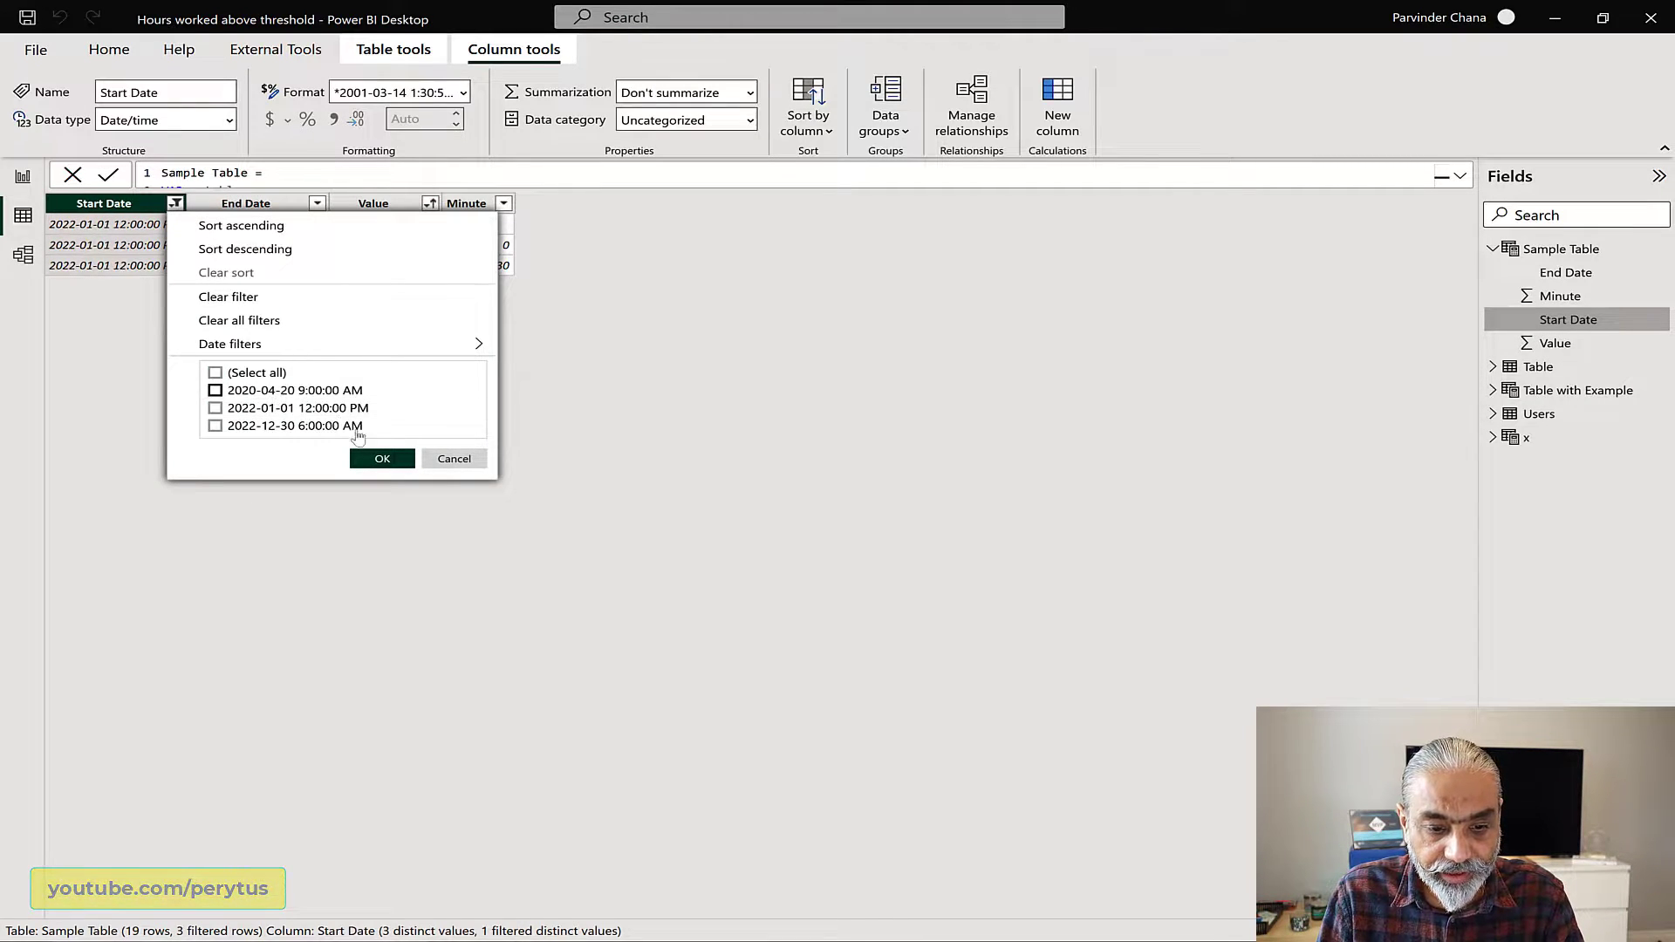
click(382, 459)
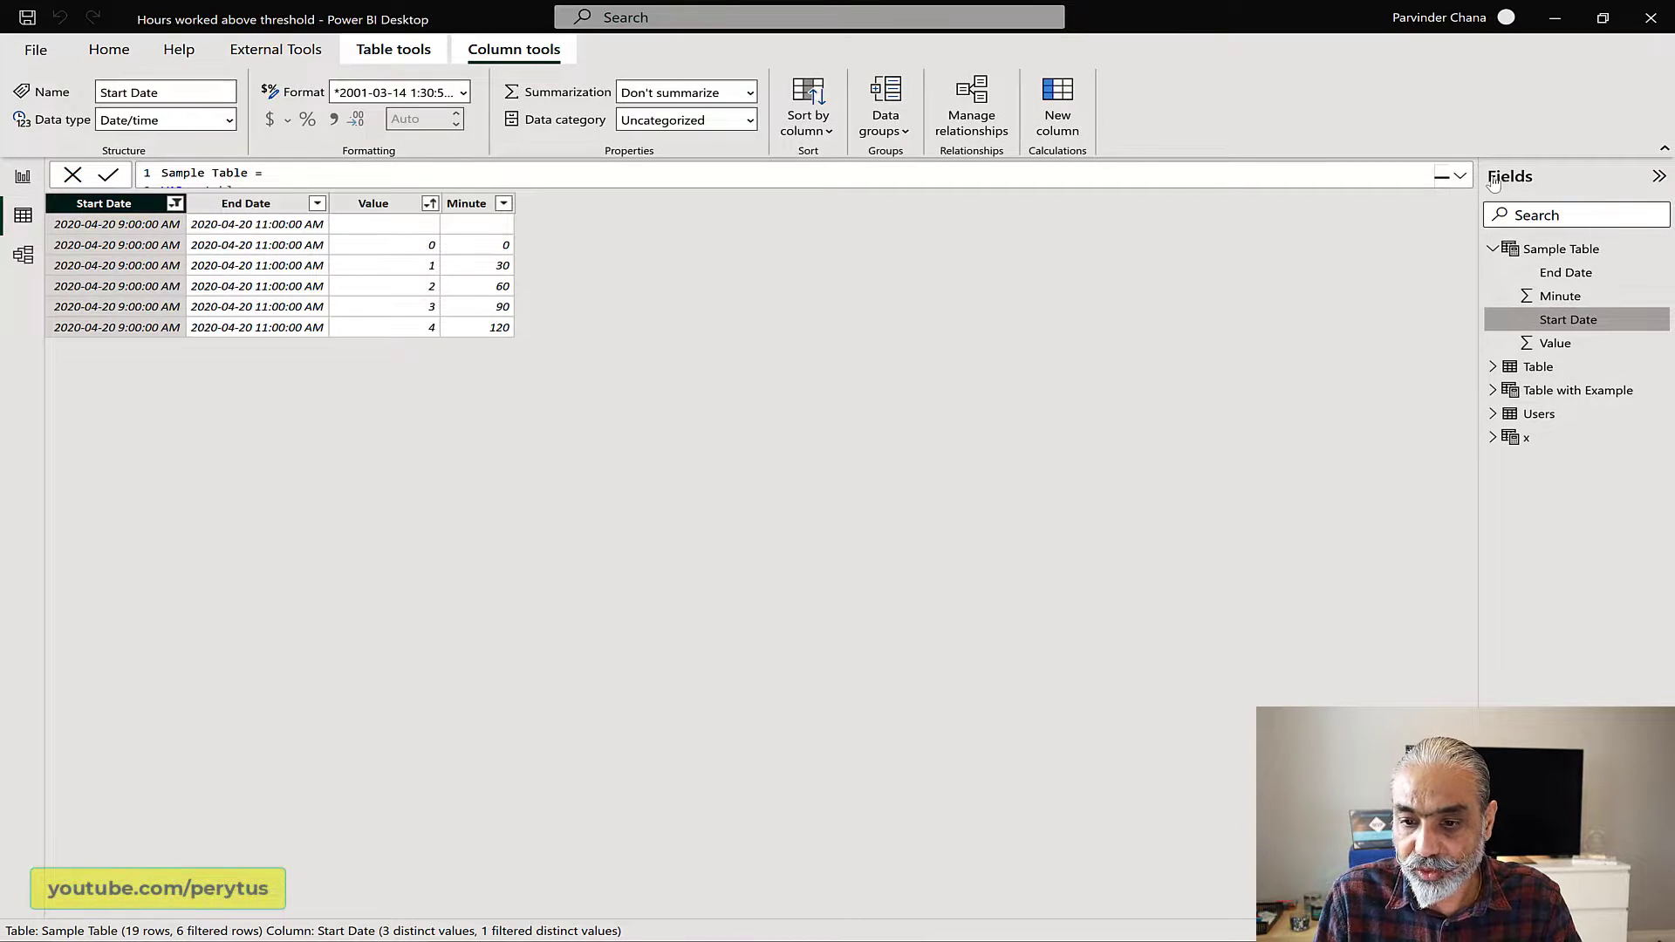
Step: Start a FILTER expression for __minutesOutputTable above the ADDCOLUMNS block and indent that block one level beneath it
click(1460, 176)
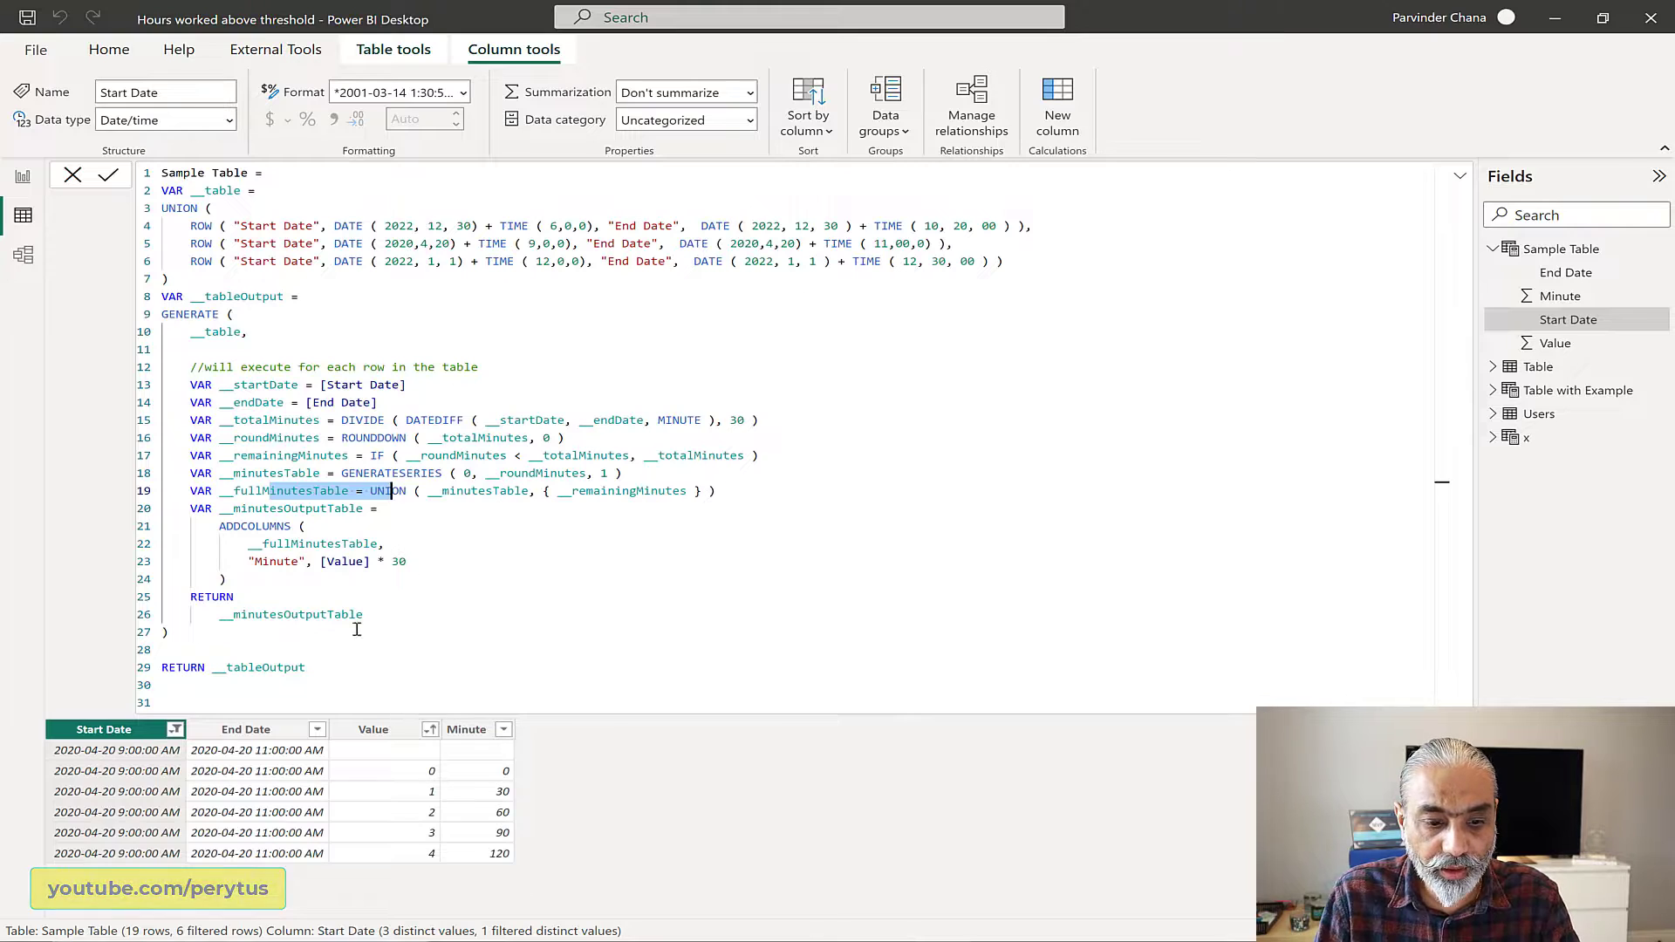
click(387, 509)
key(Return)
key(Return)
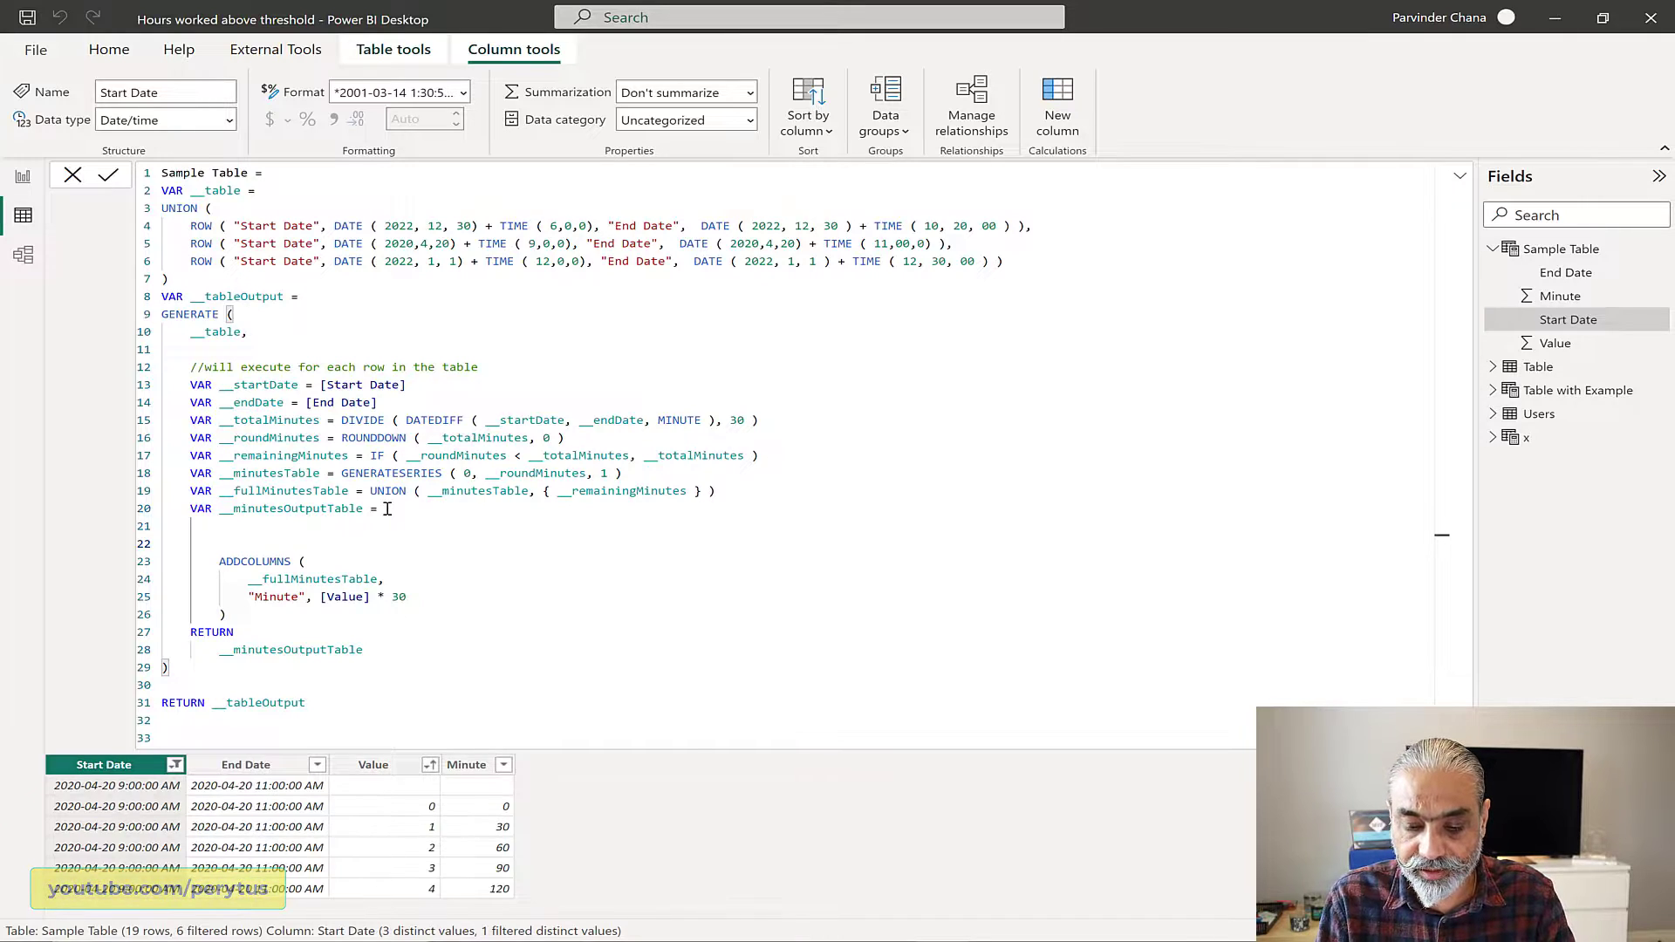
text(FILTER ()
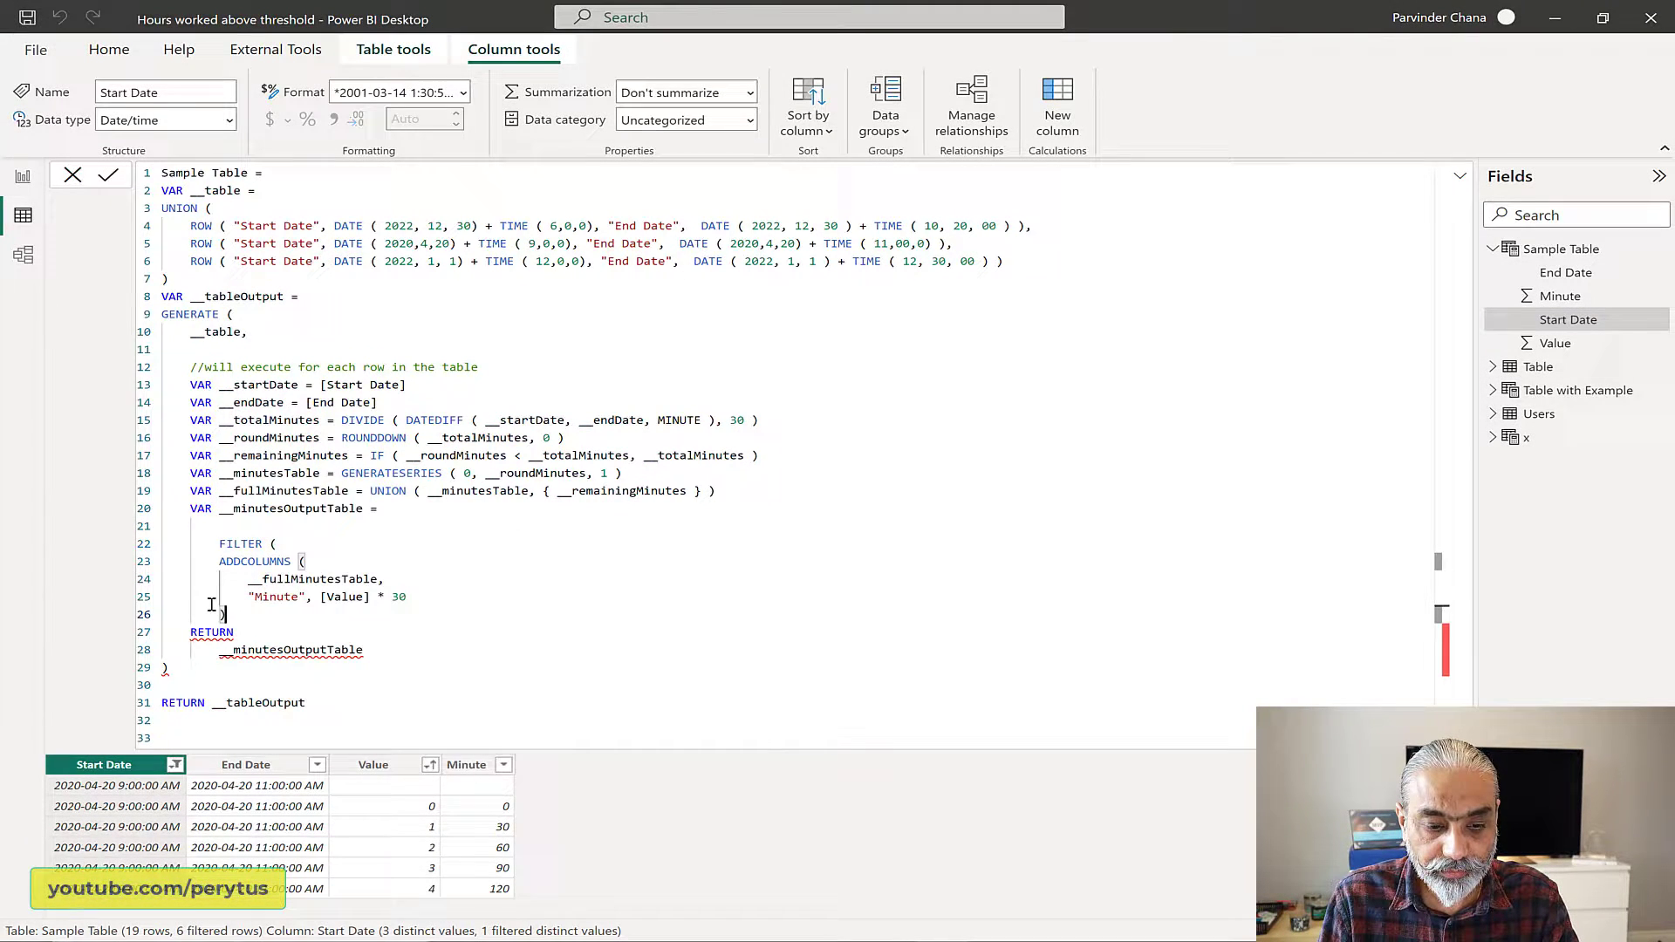
drag(226, 614, 154, 572)
key(Tab)
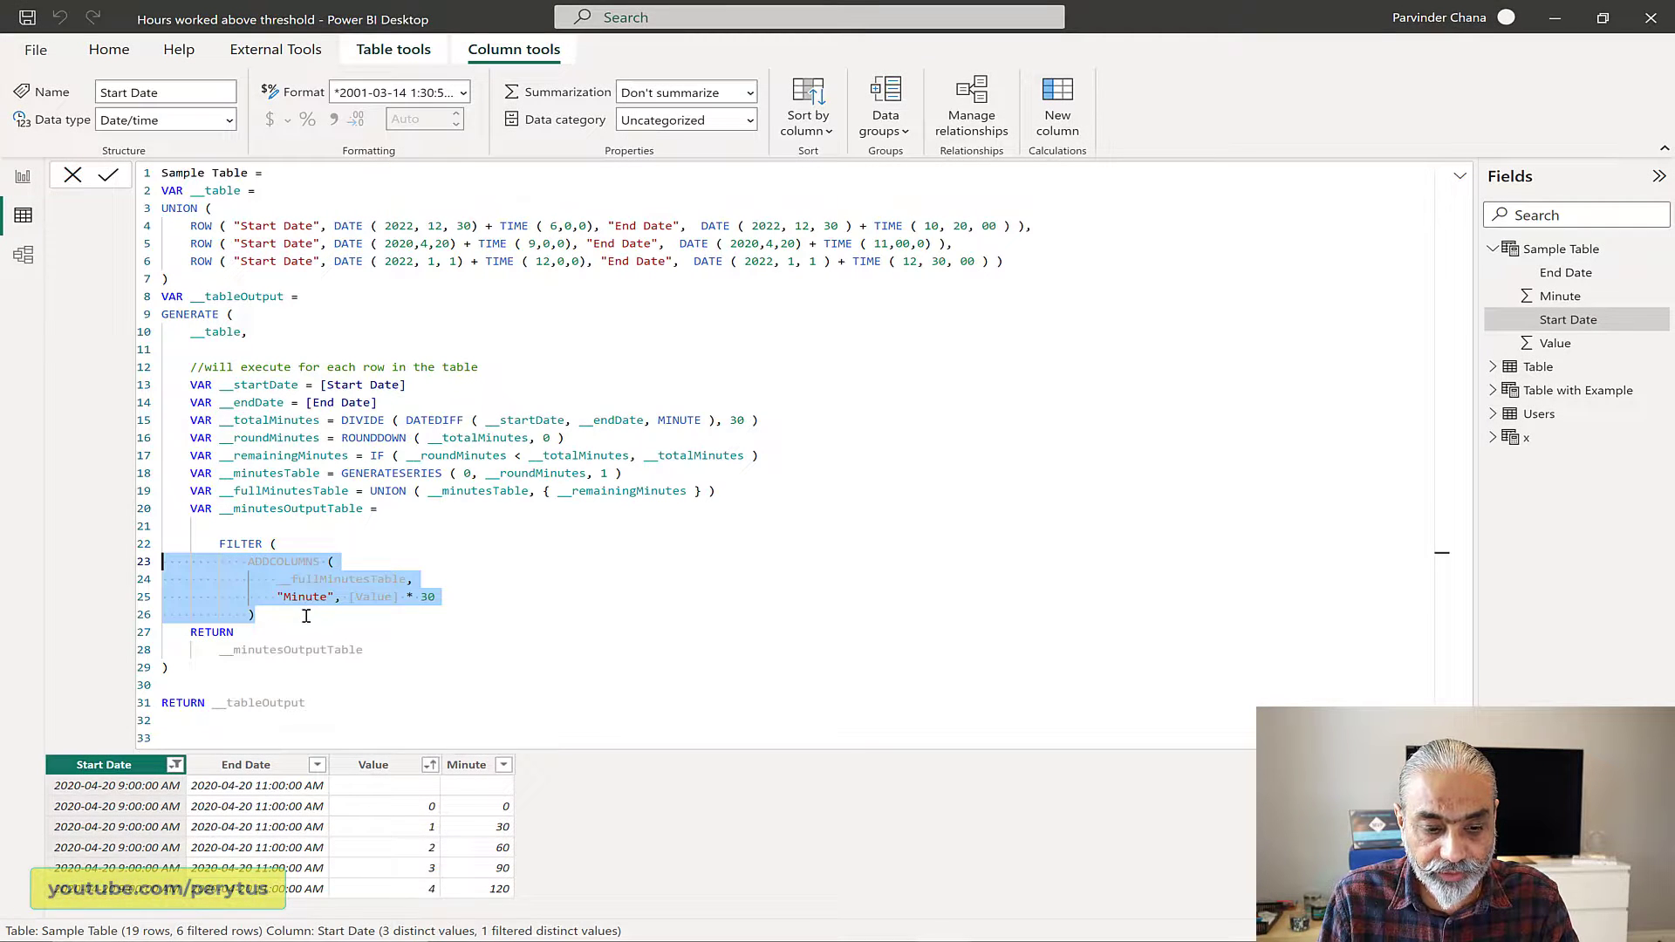
Step: Add a comma after the ADDCOLUMNS block and enter the filter condition [Value] == BLANK () on a new line
click(305, 617)
text(,)
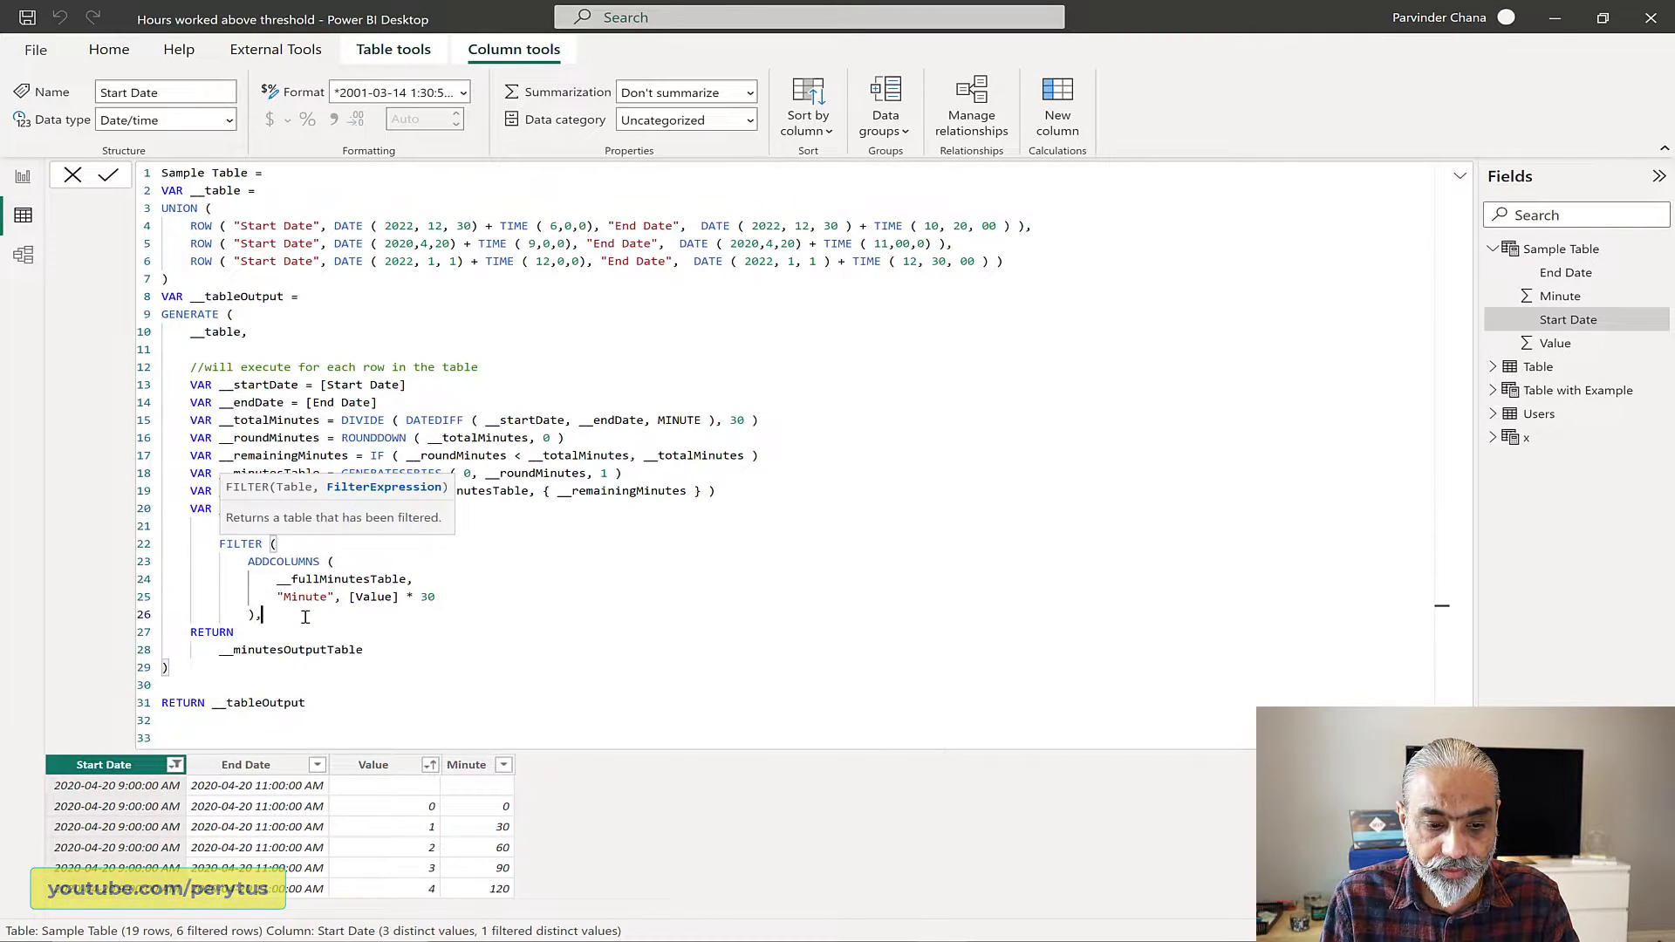
key(Return)
text([Value)
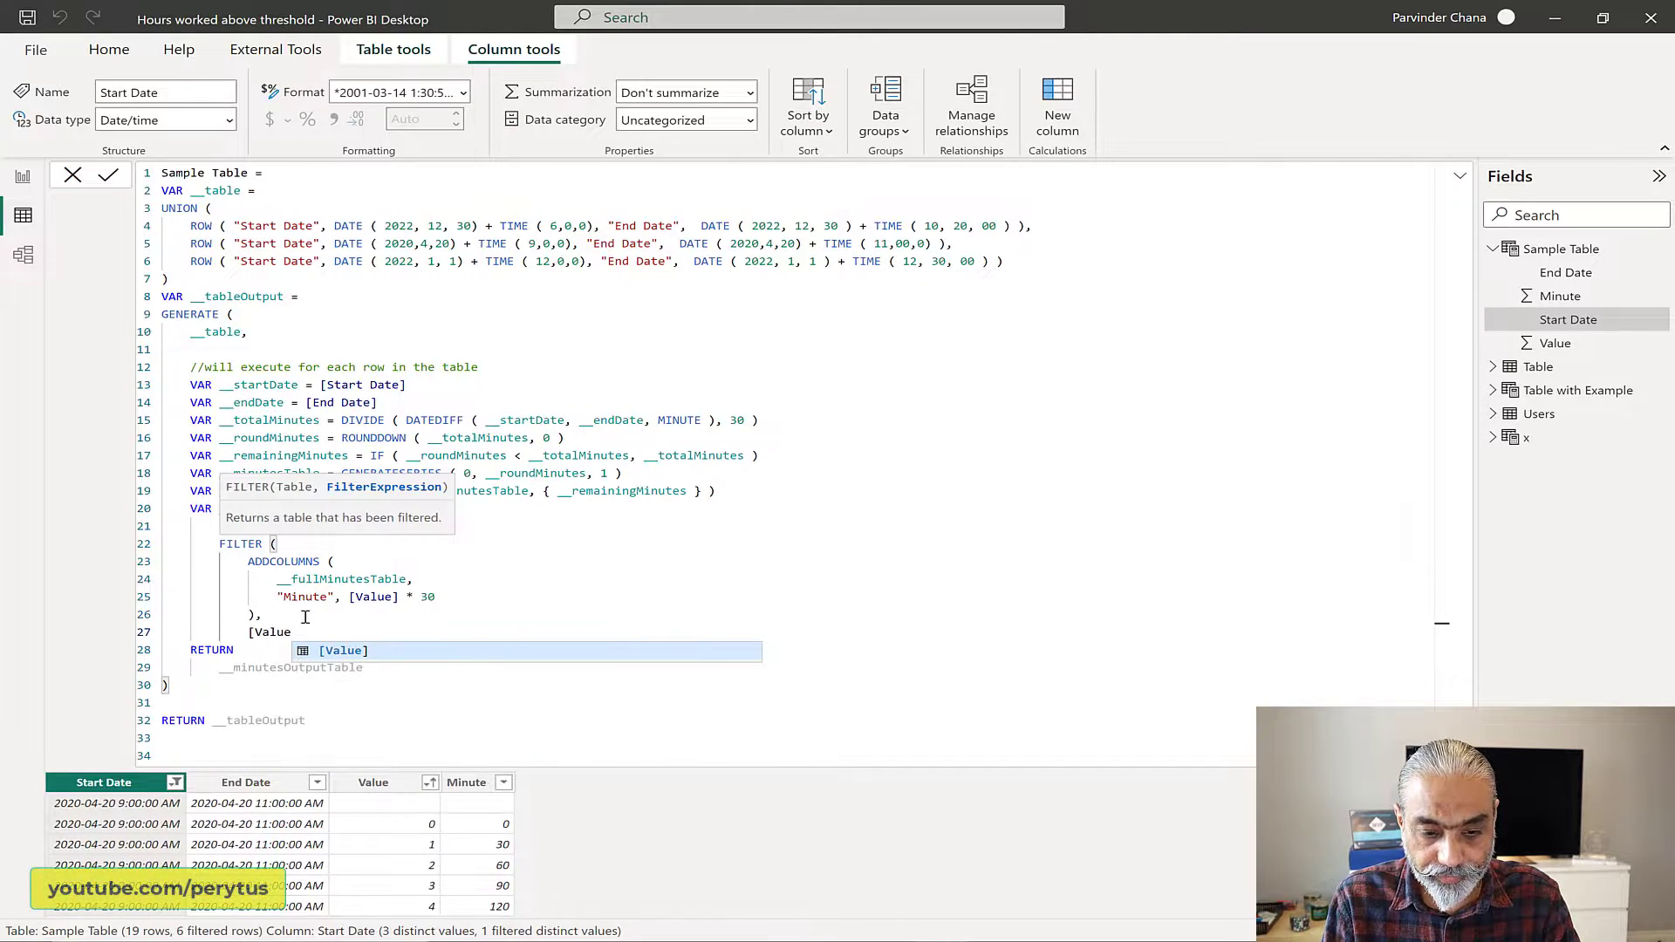
text(] == BLANK )
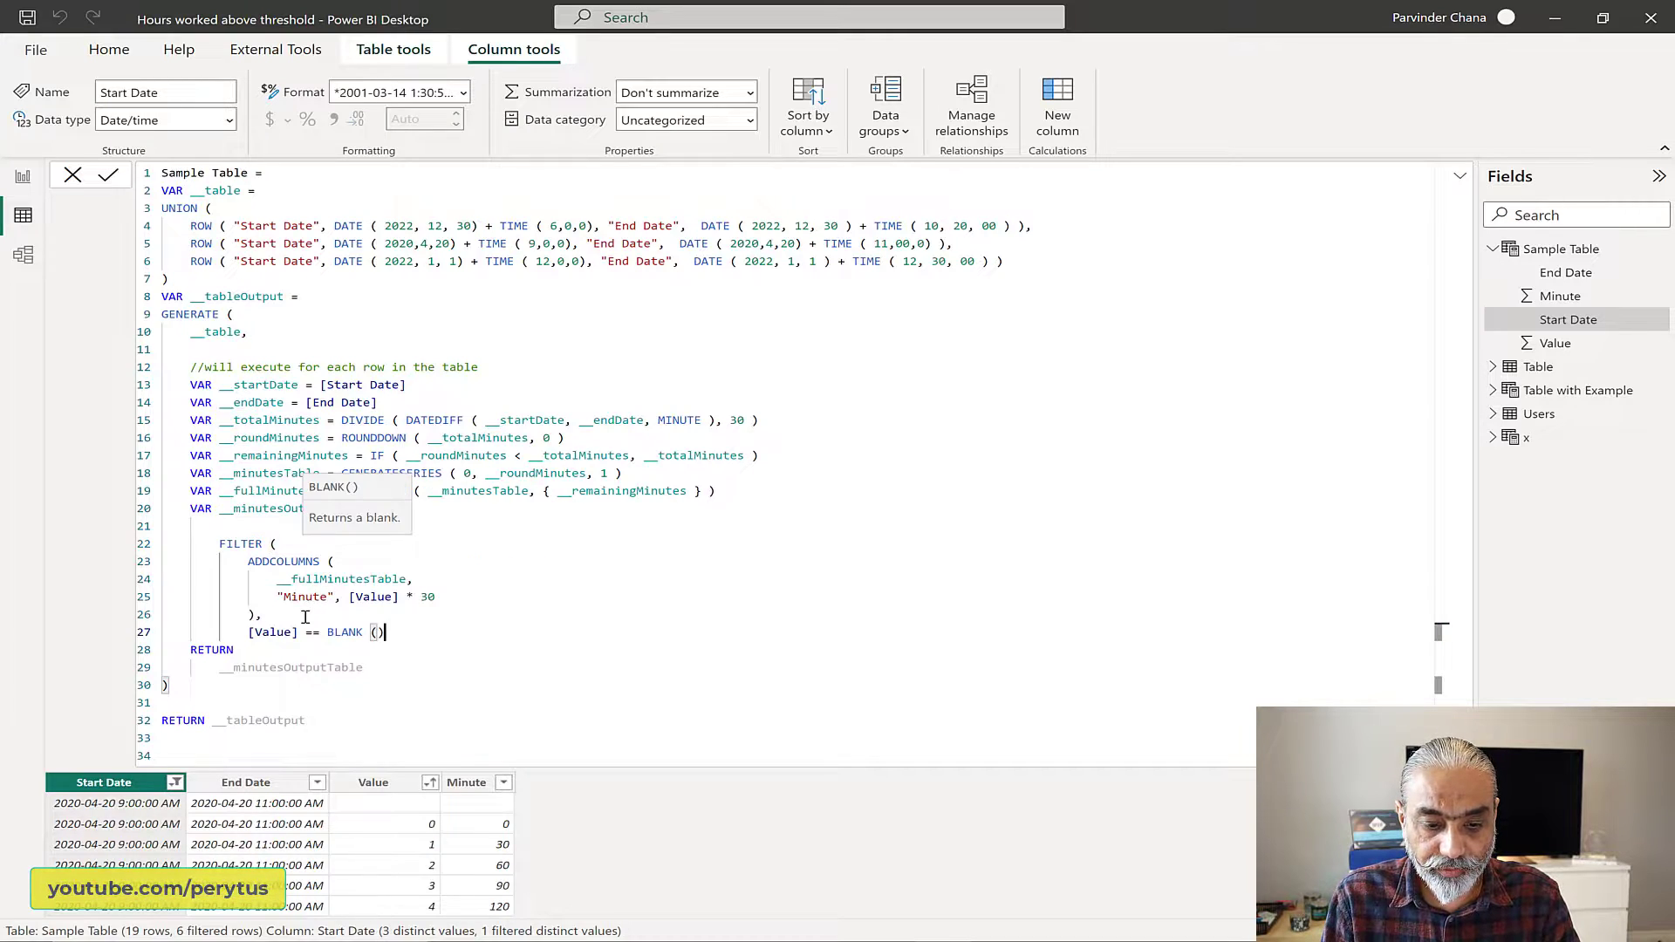
text(())
Step: Negate the FILTER condition by putting NOT before [Value], and add a new line below the condition
key(Home)
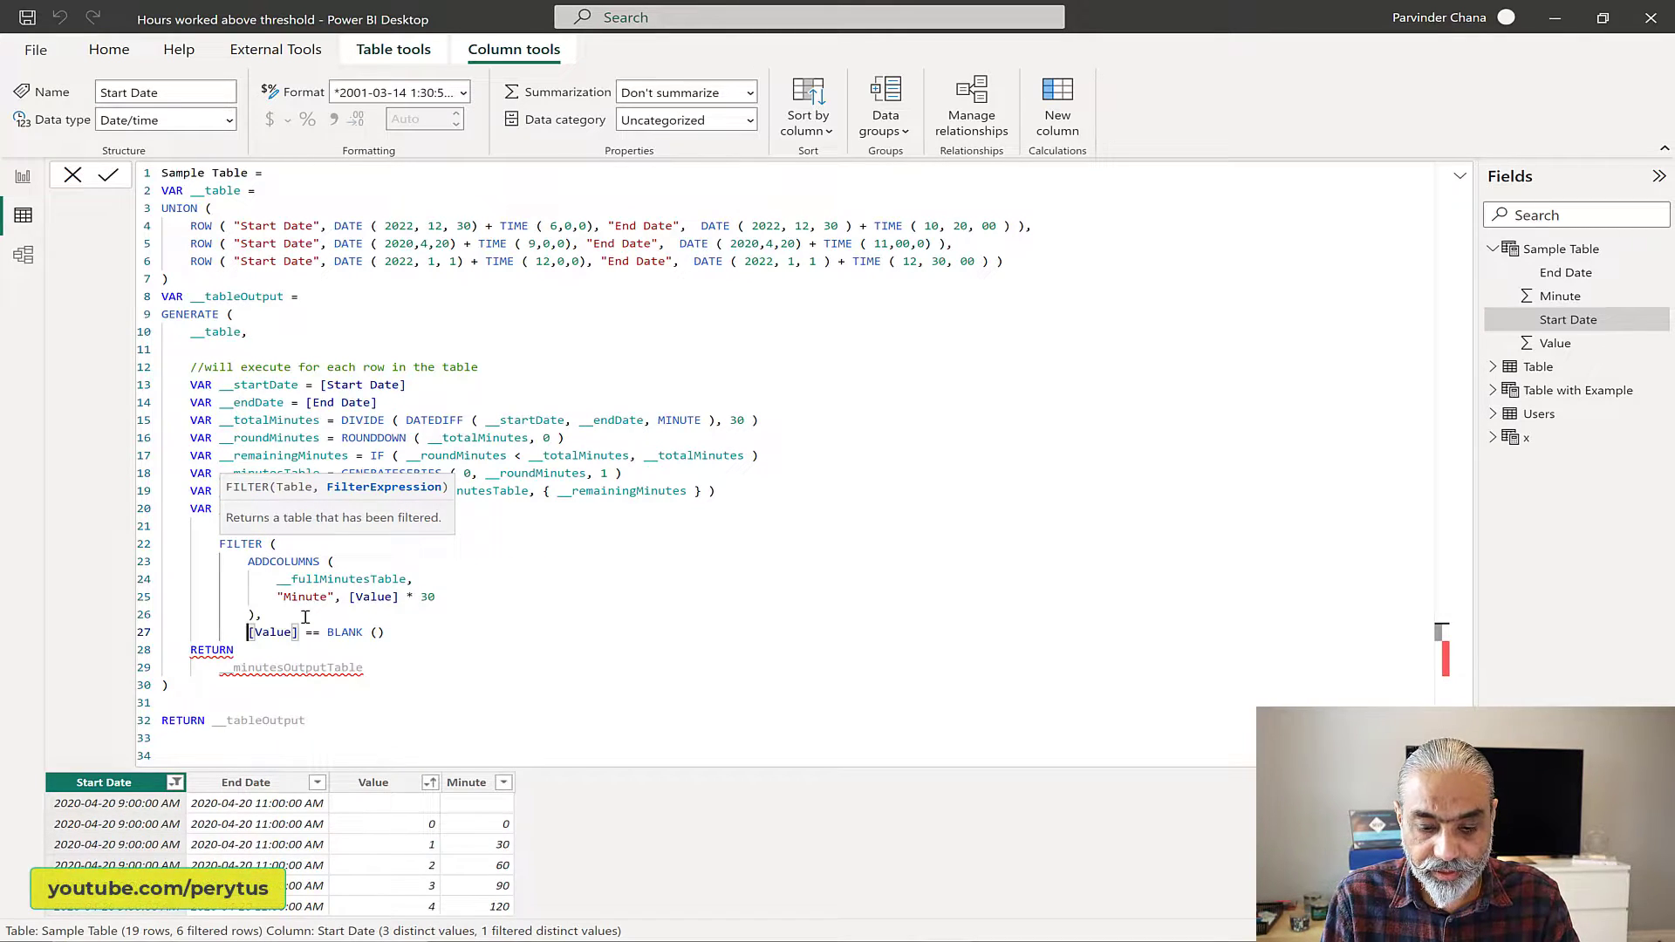
text(NOT)
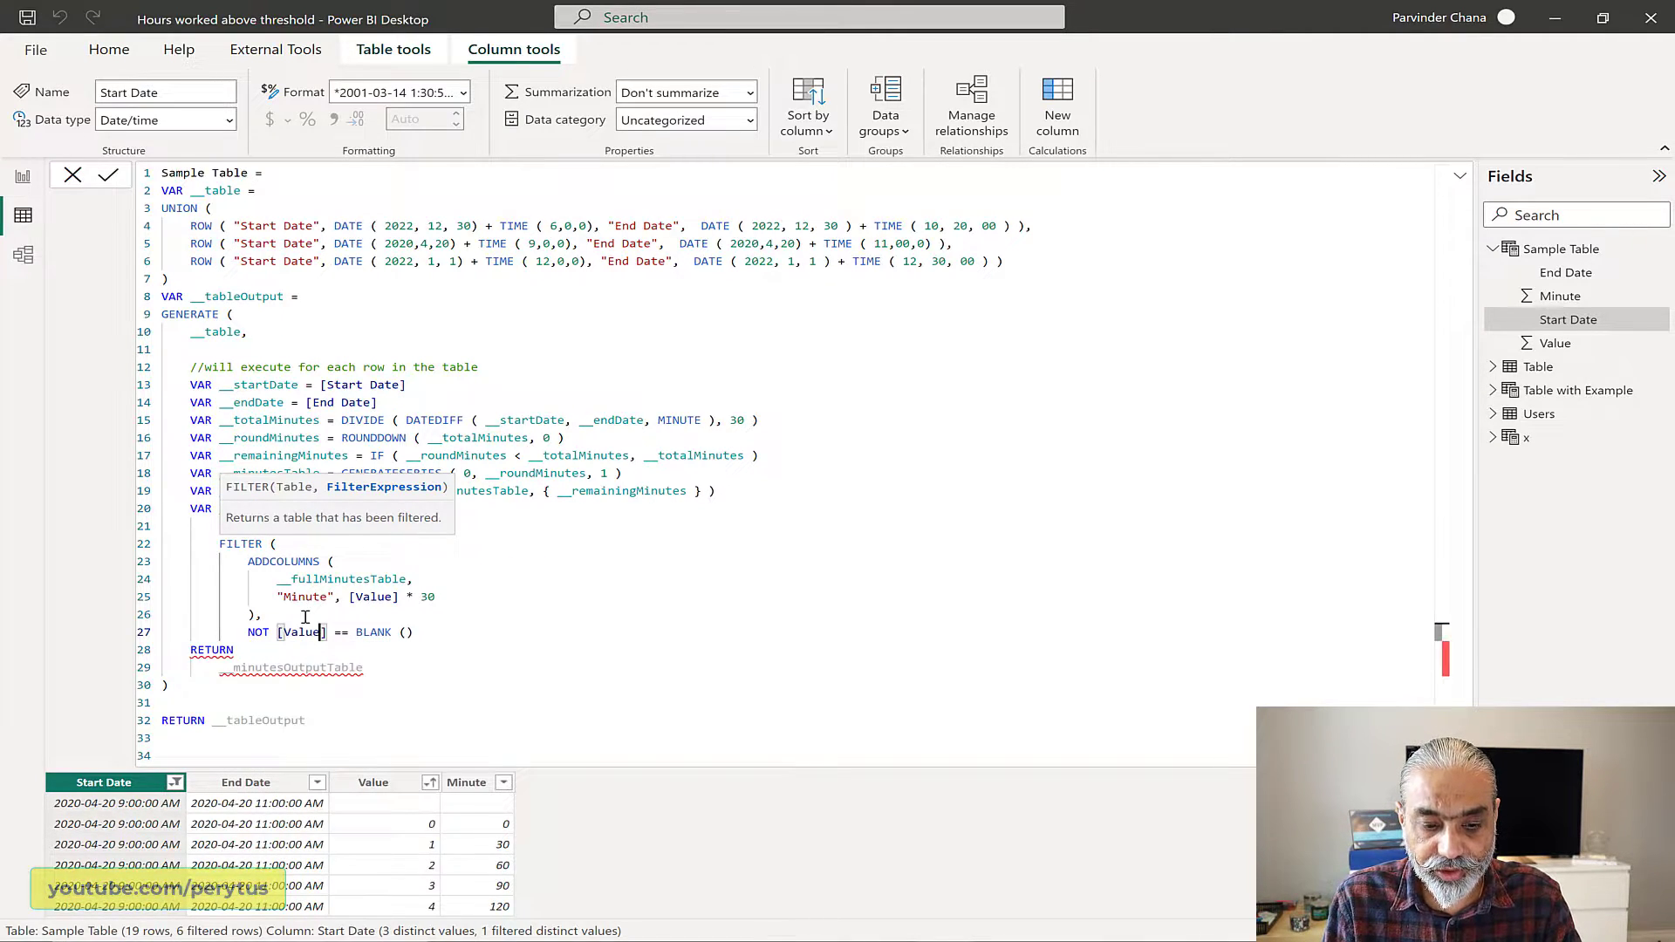
key(ctrl+Right)
key(ctrl+Right)
key(ctrl+Right)
key(ctrl+Right)
key(ctrl+Right)
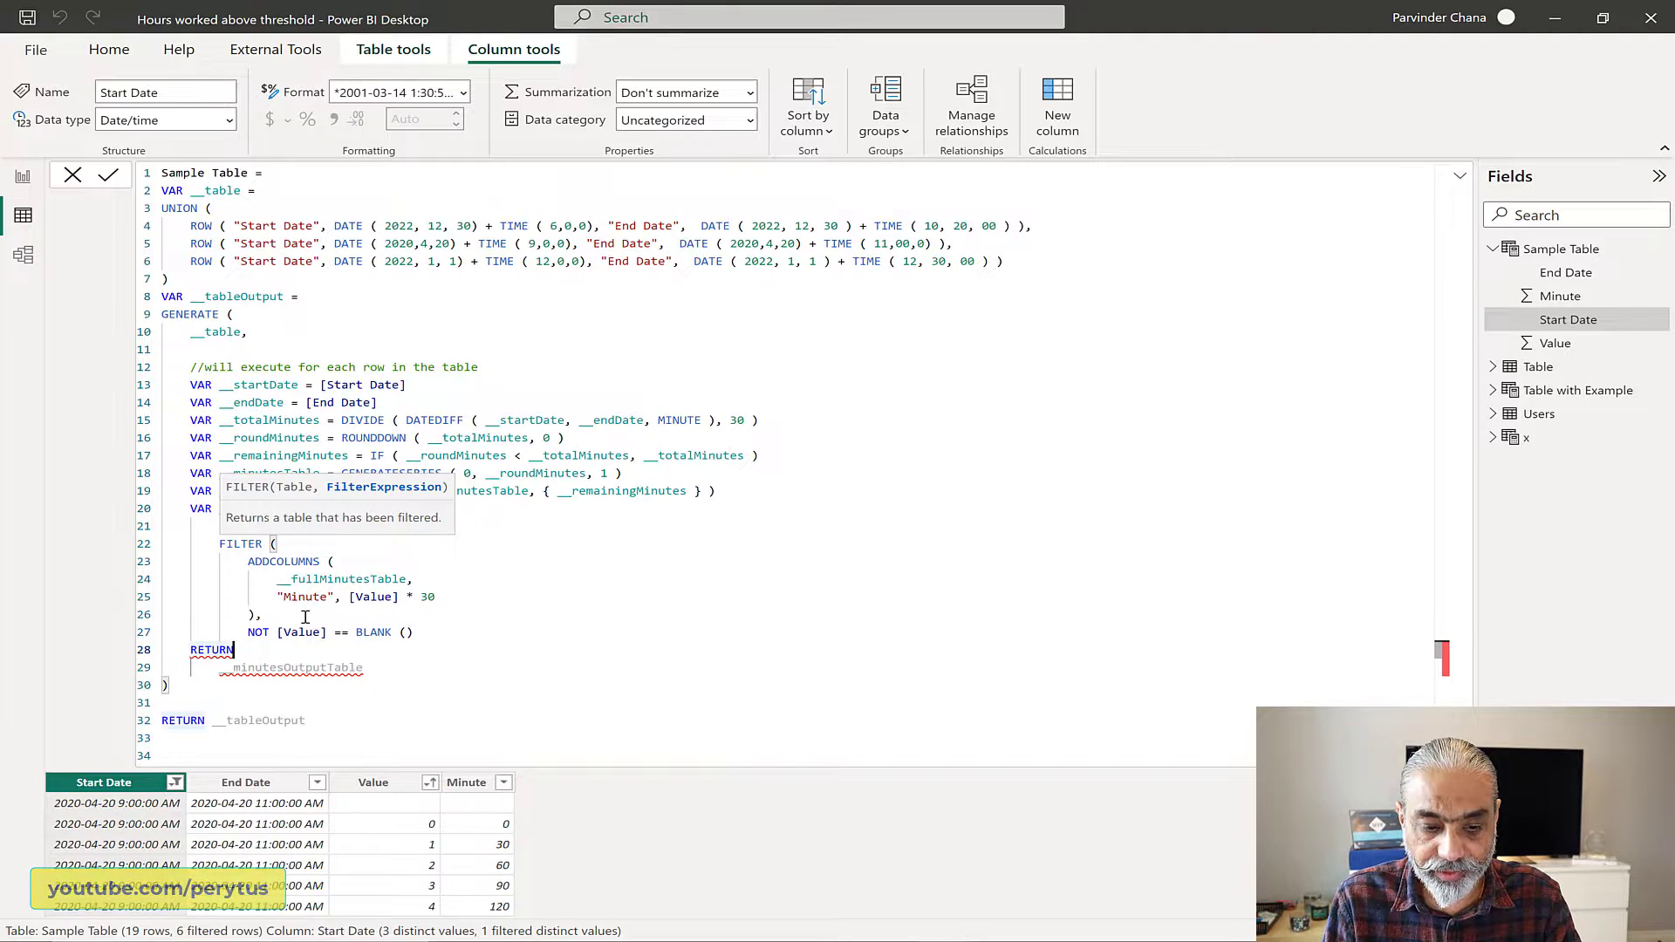
click(460, 633)
key(Return)
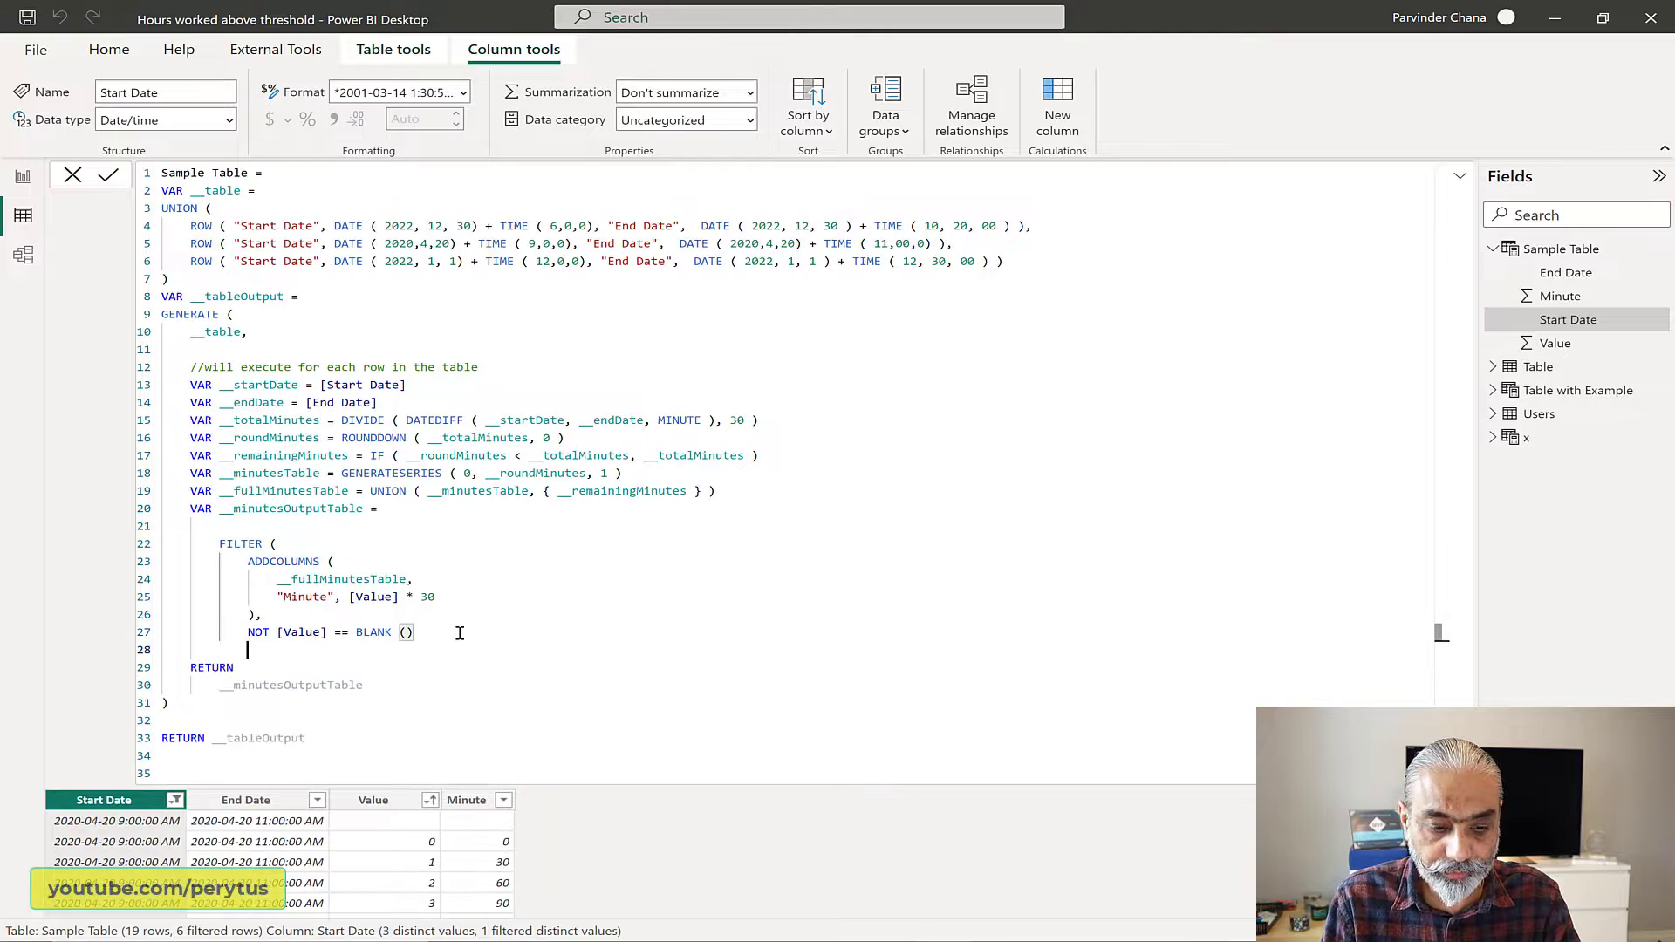
Step: Close the FILTER expression with a parenthesis, apply the Sample Table formula and collapse the formula editor
text())
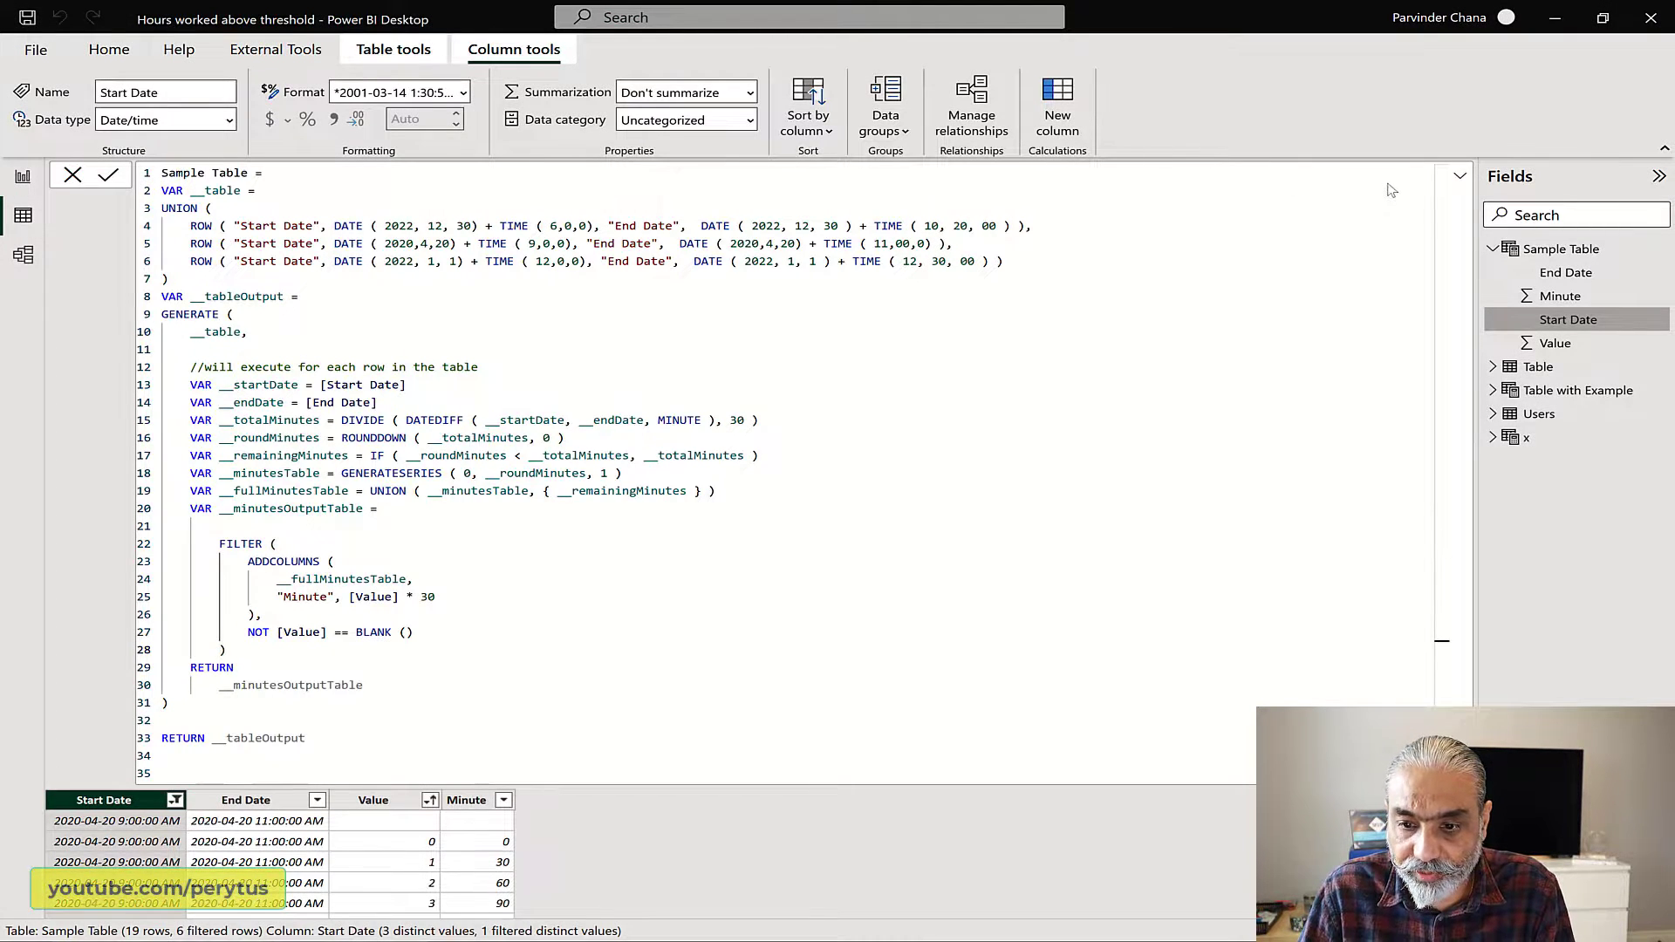
click(1460, 179)
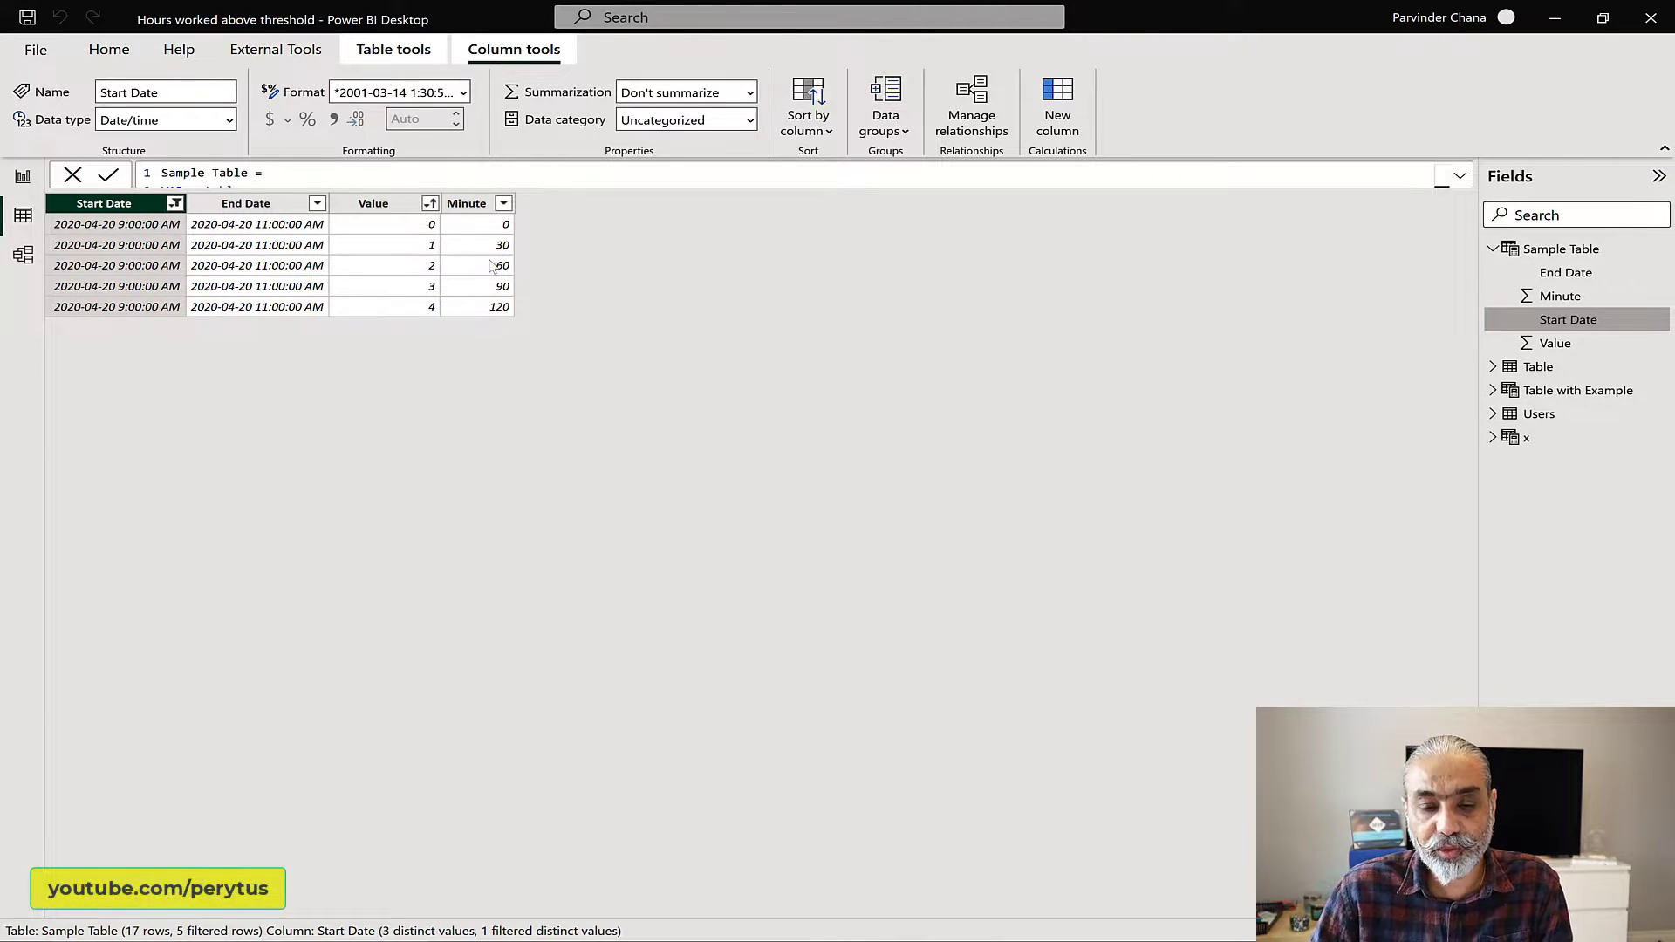
Step: Change the Start Date filter to show only the 2022-12-30 6:00:00 AM rows
click(175, 203)
click(257, 390)
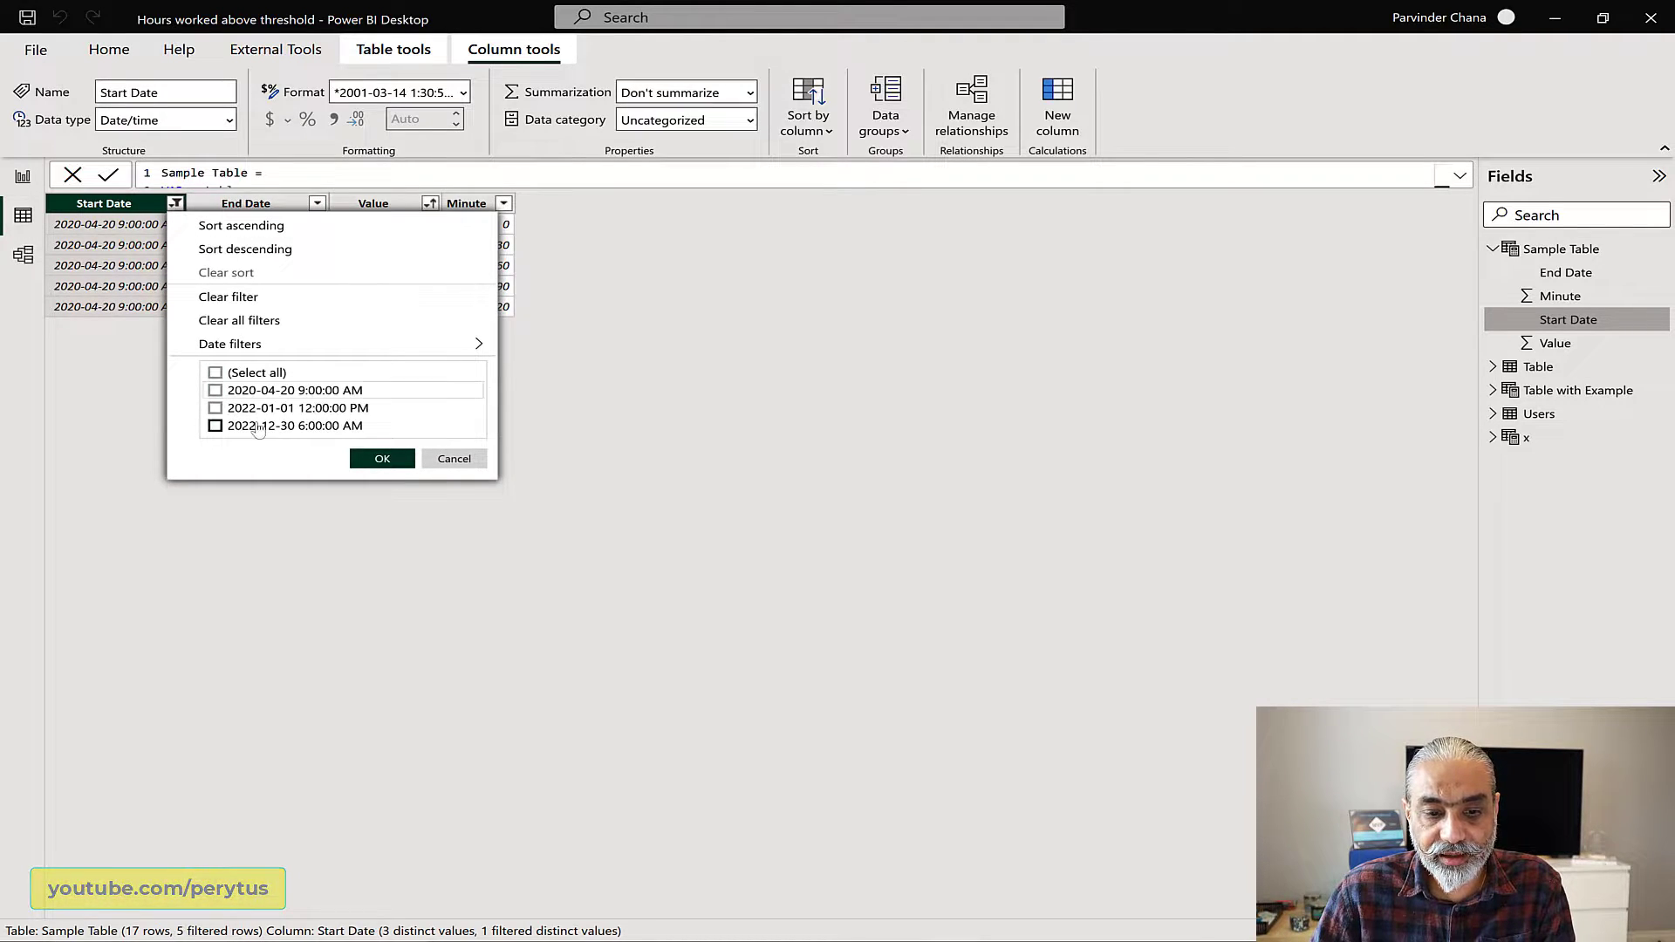
click(258, 426)
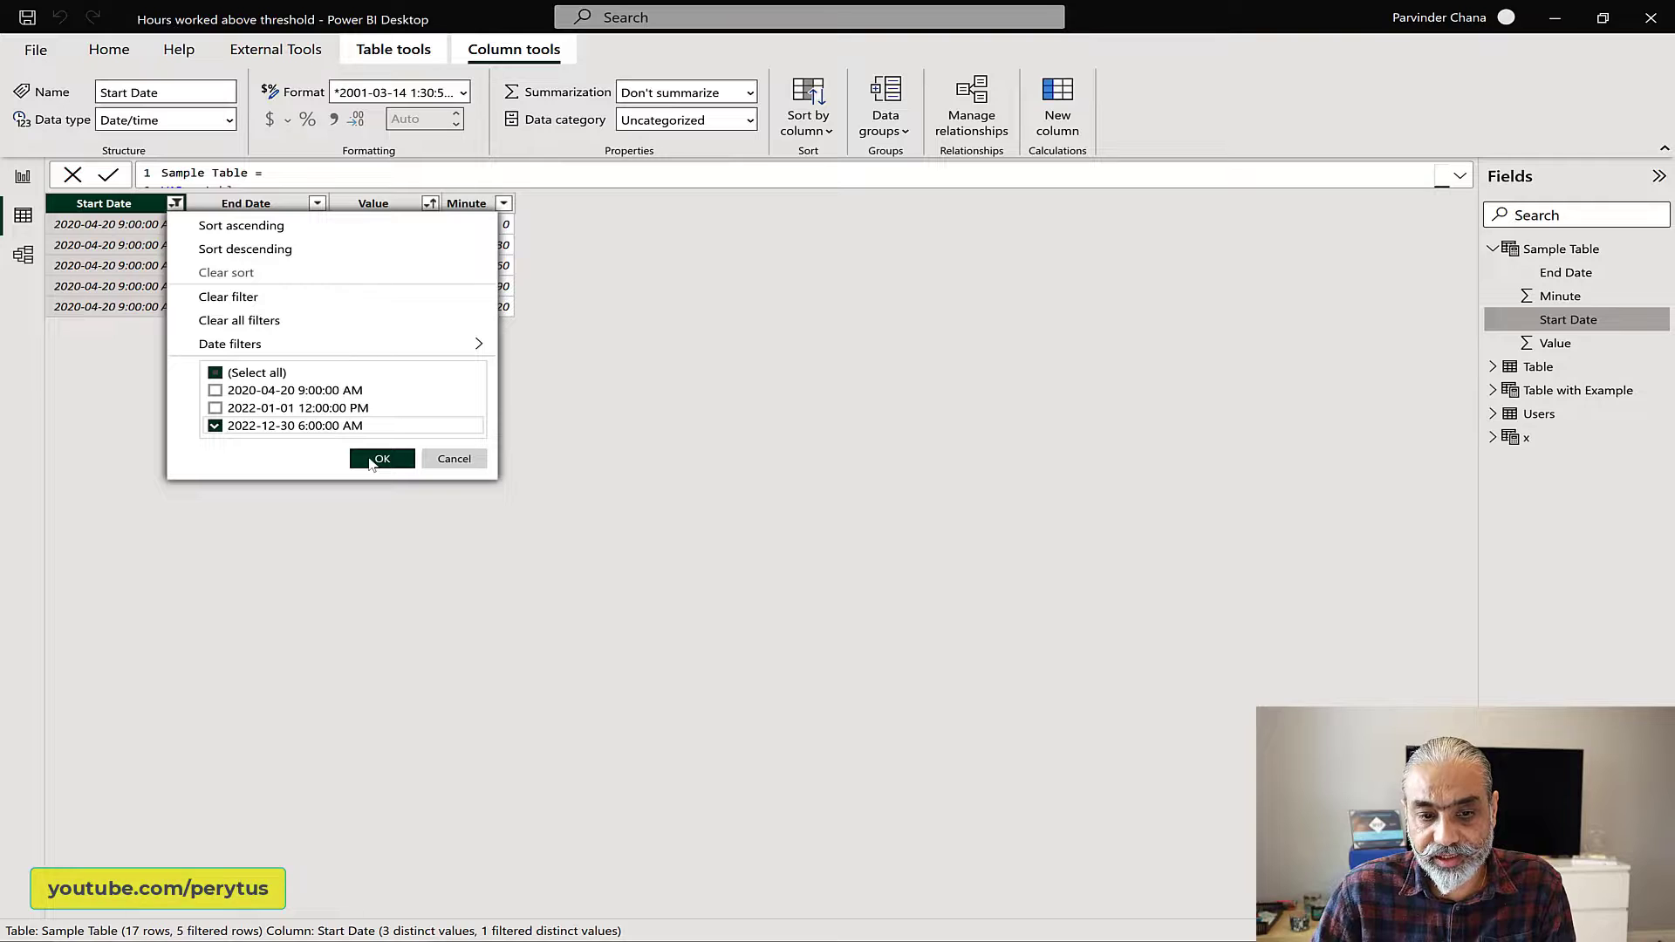
click(381, 459)
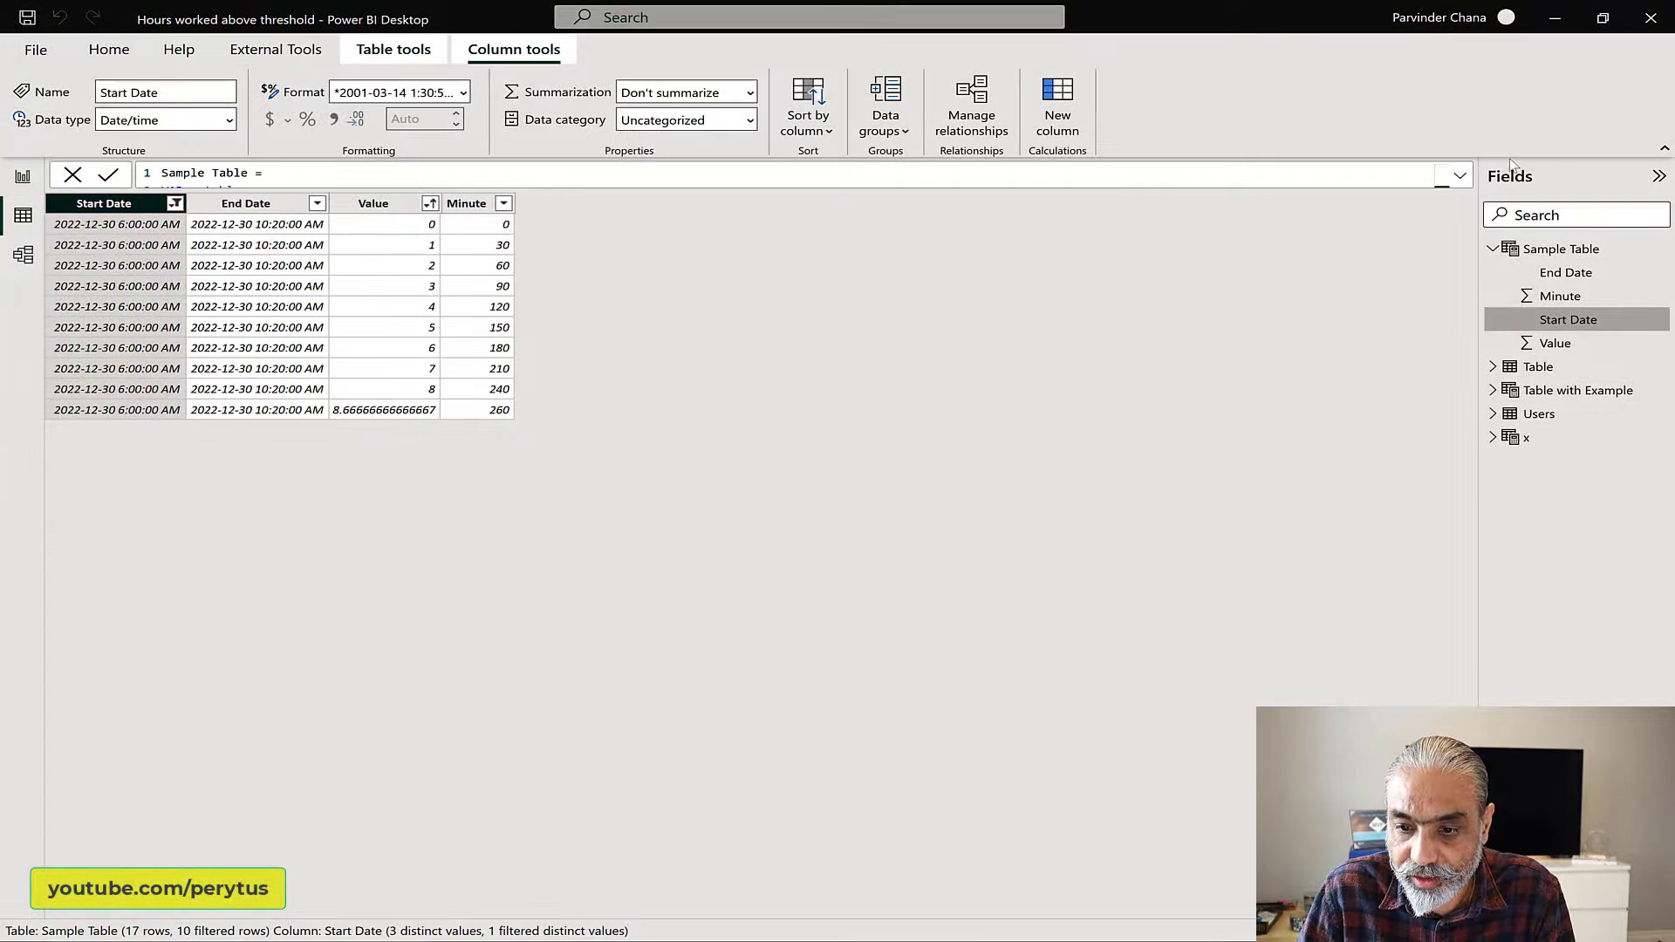
Step: Wrap the FILTER block of __minutesOutputTable in an outer ADDCOLUMNS (, indent it one level, and add a comma and a new line after it
click(1459, 179)
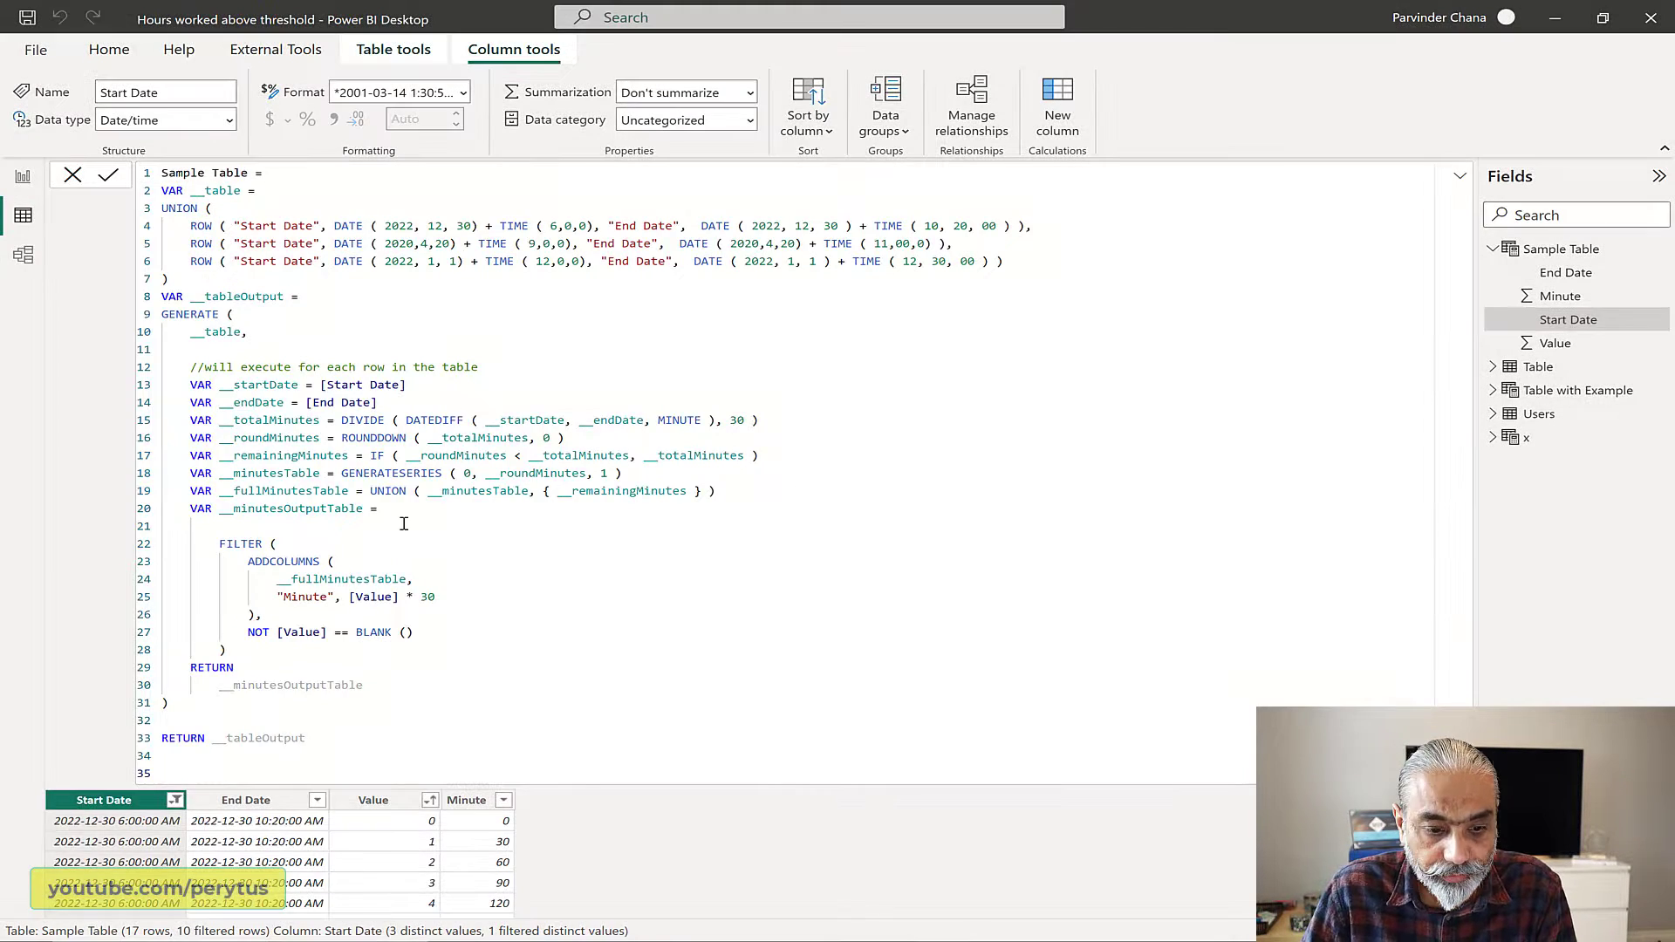
click(404, 524)
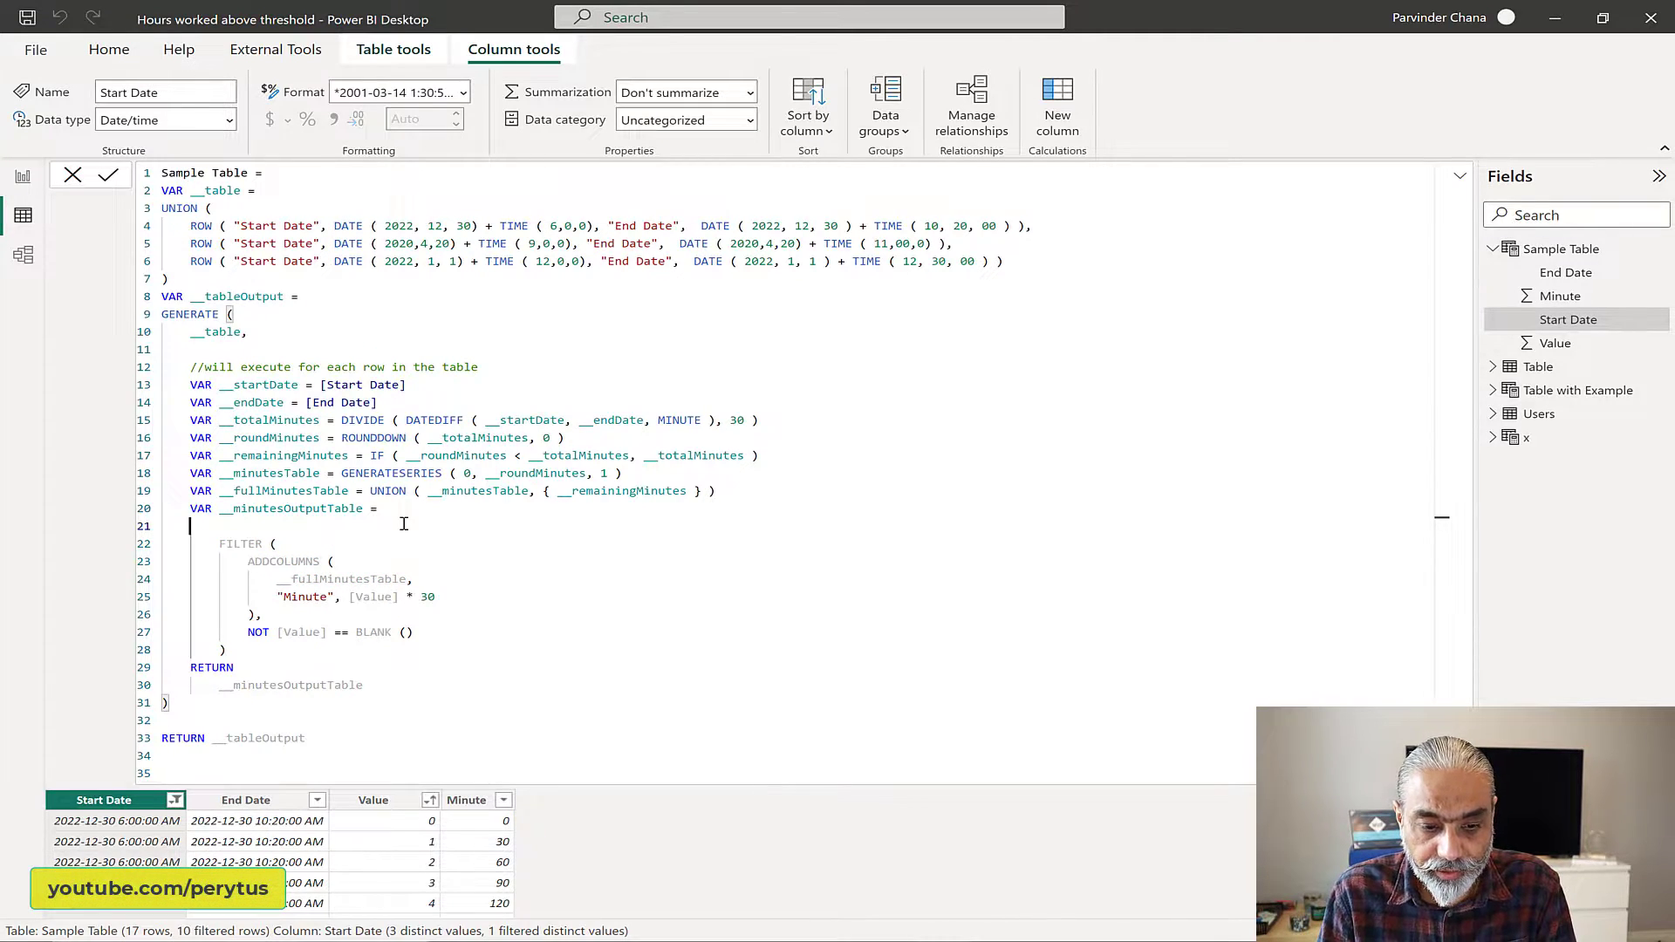
text(ADDCOLUMNS ()
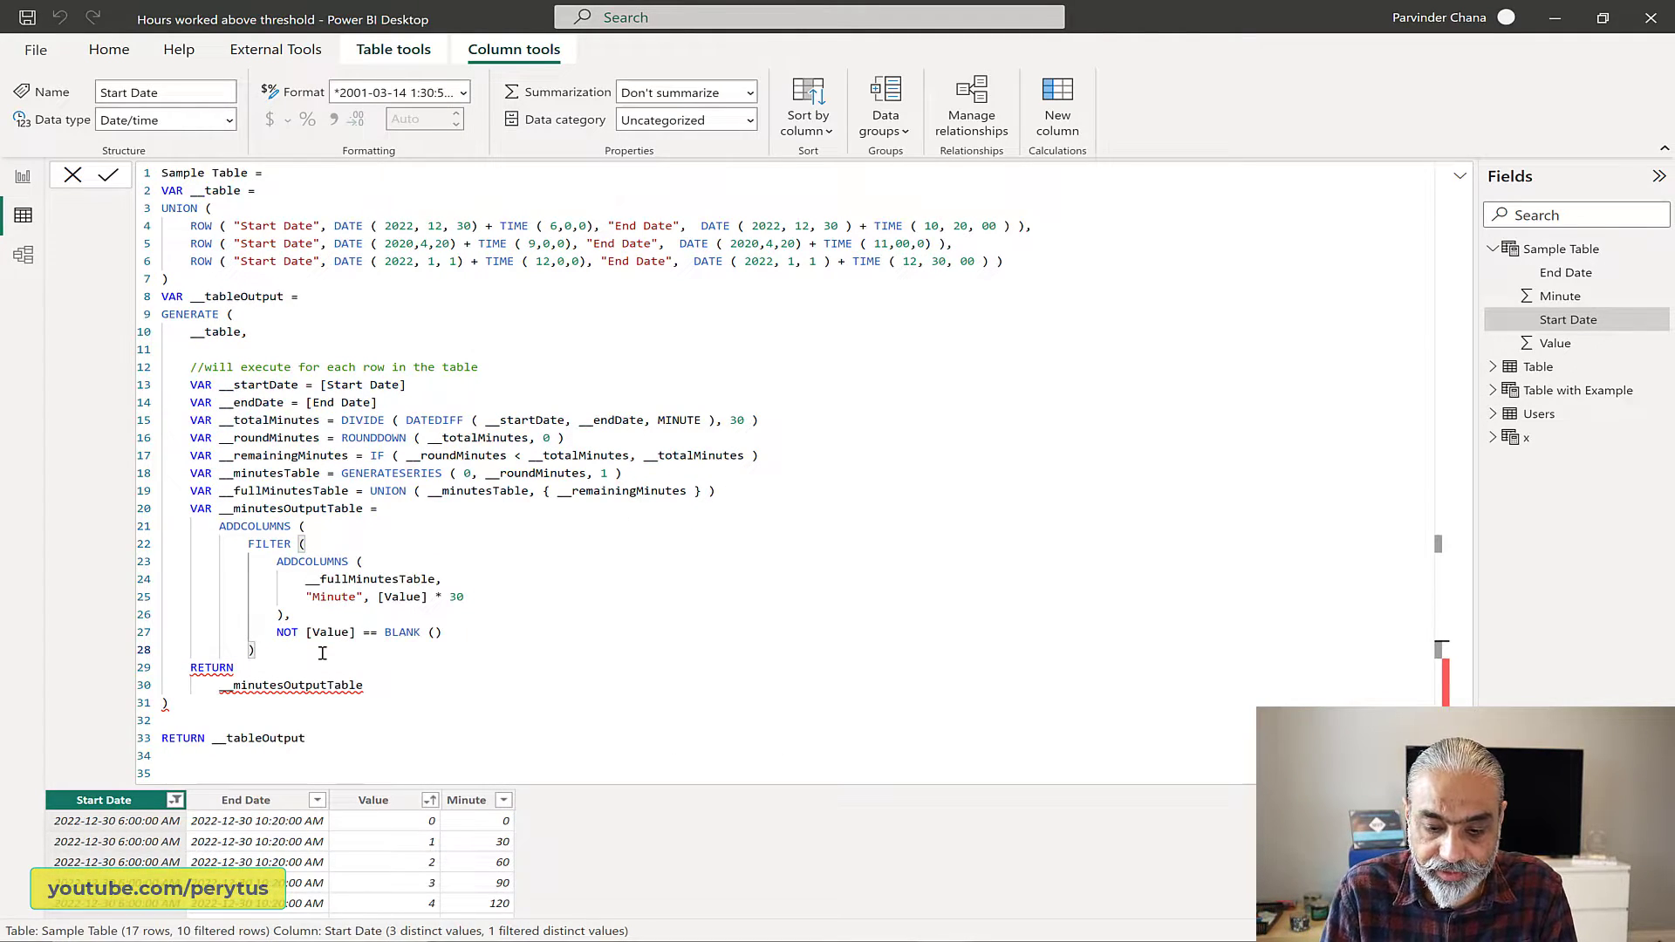
text(,)
key(Return)
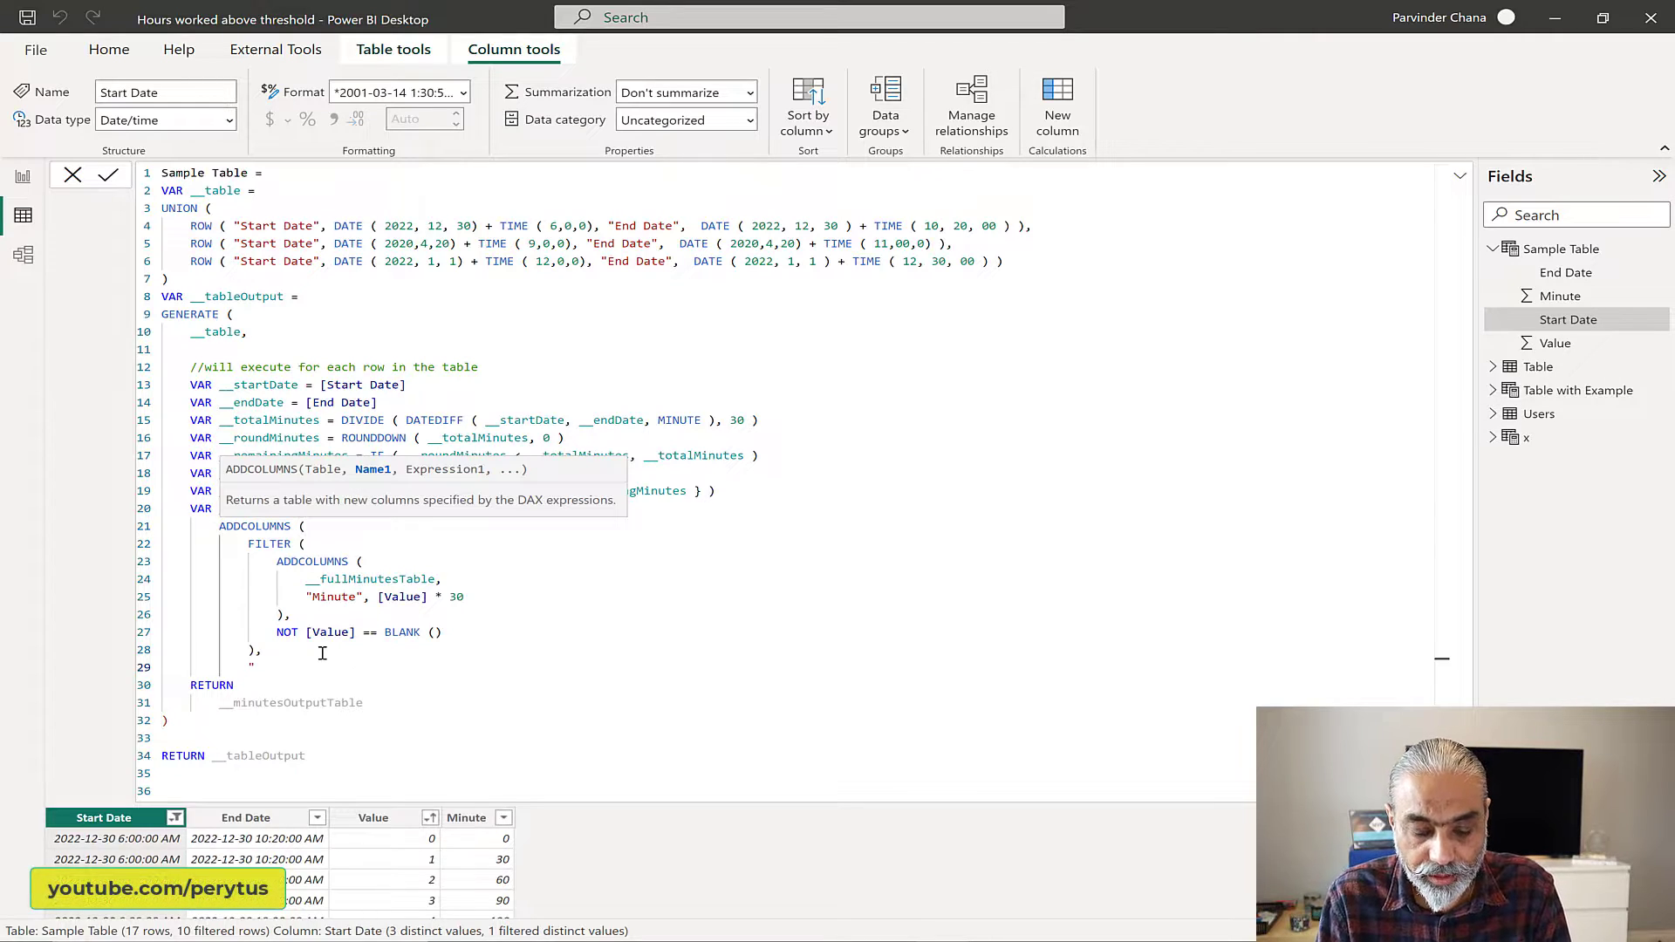
Step: Start a new column definition named "DateTime" in the outer ADDCOLUMNS, with __startDate as the beginning of its expression
text("Date)
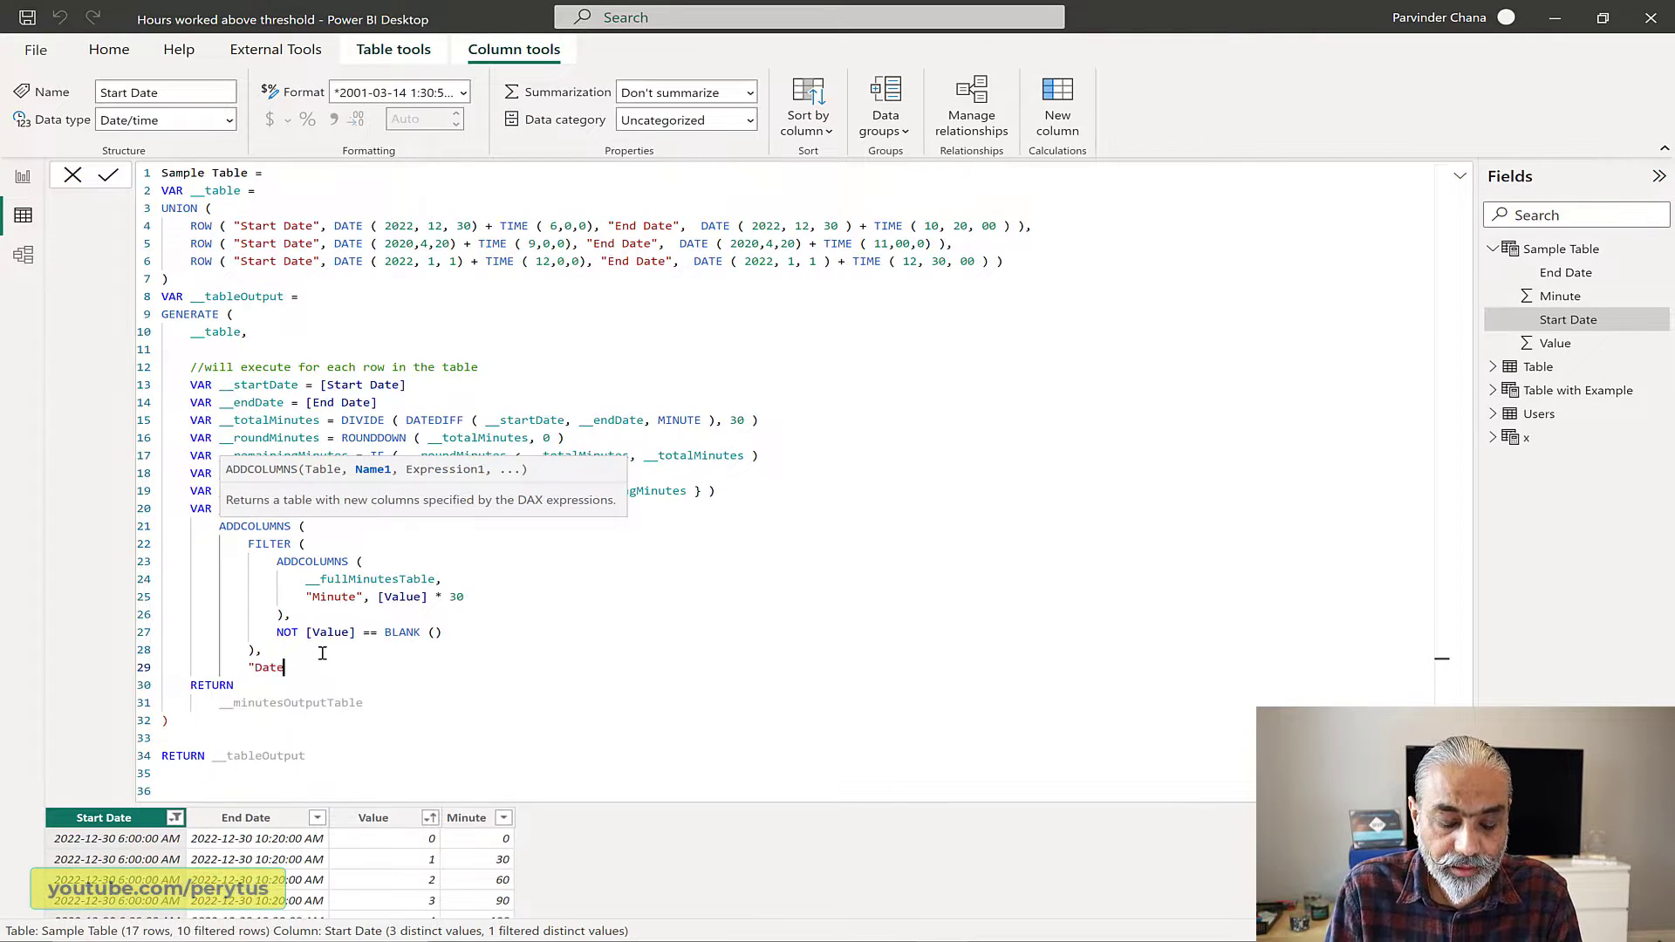
text(Time)
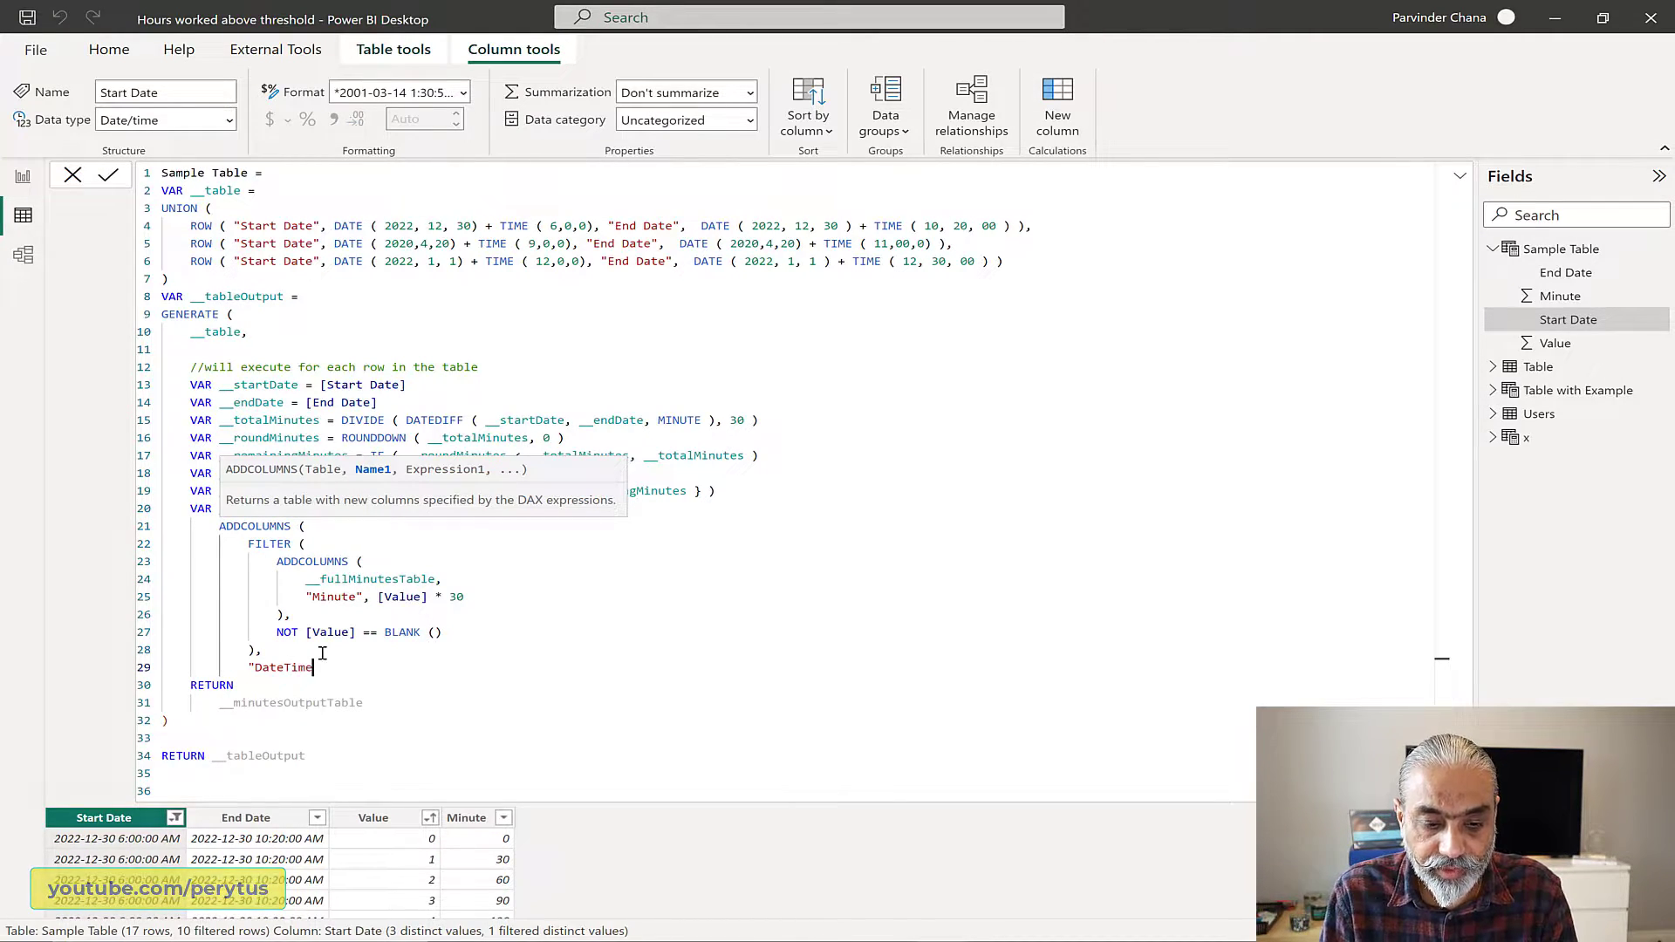
text(")
text(, [S)
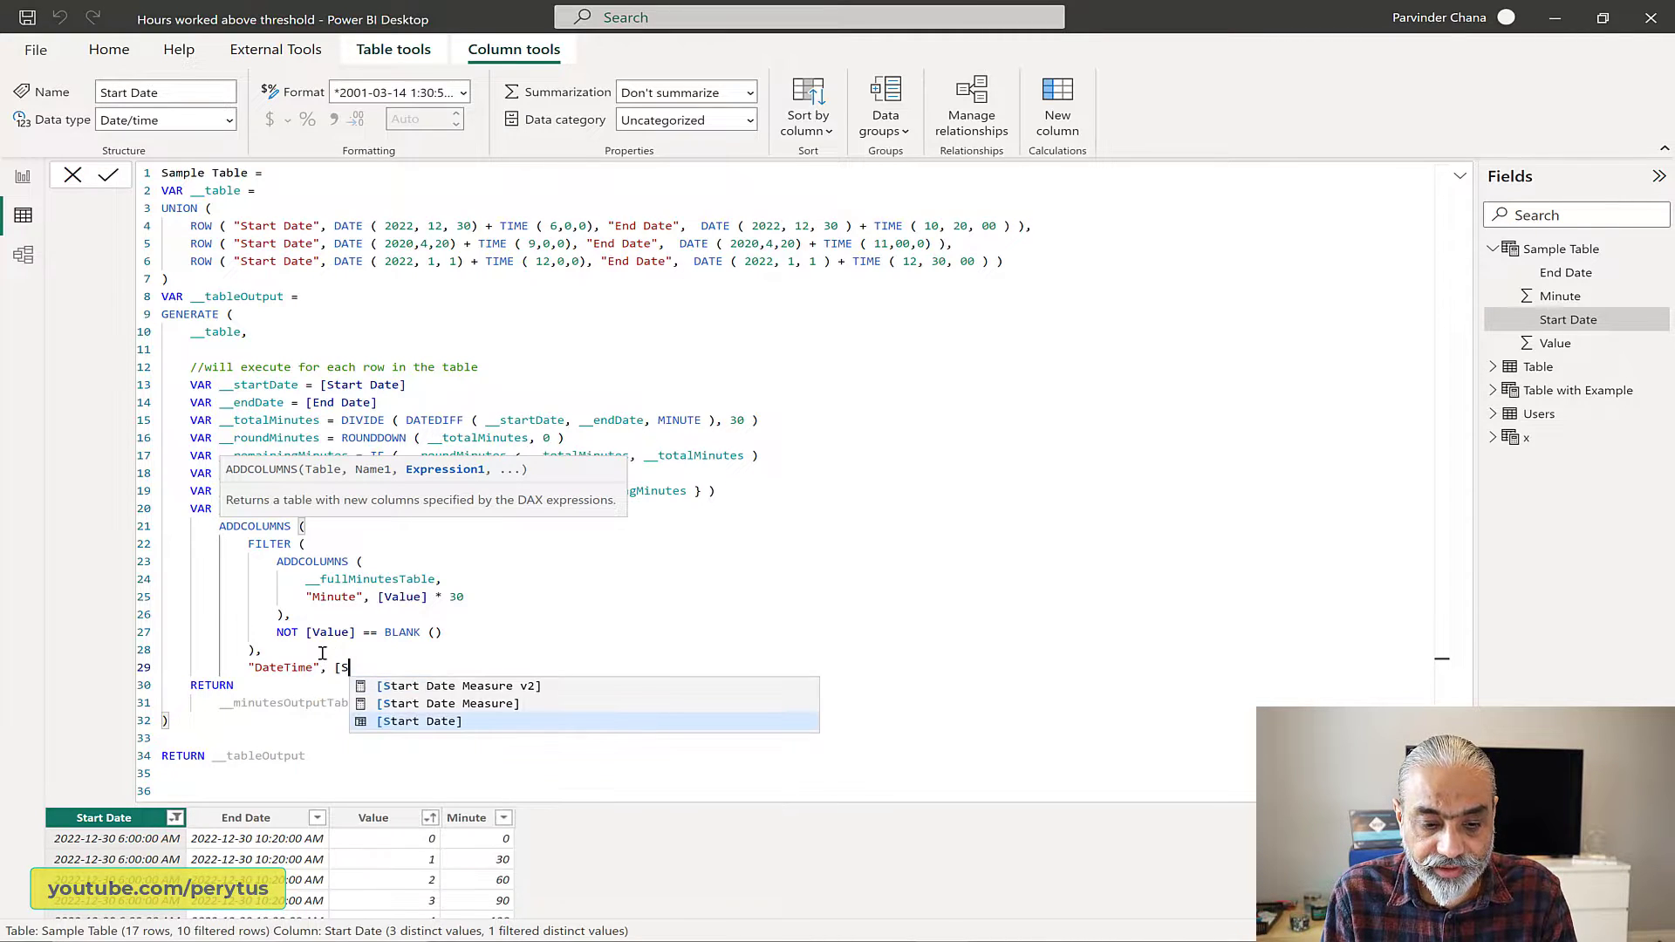
key(BackSpace)
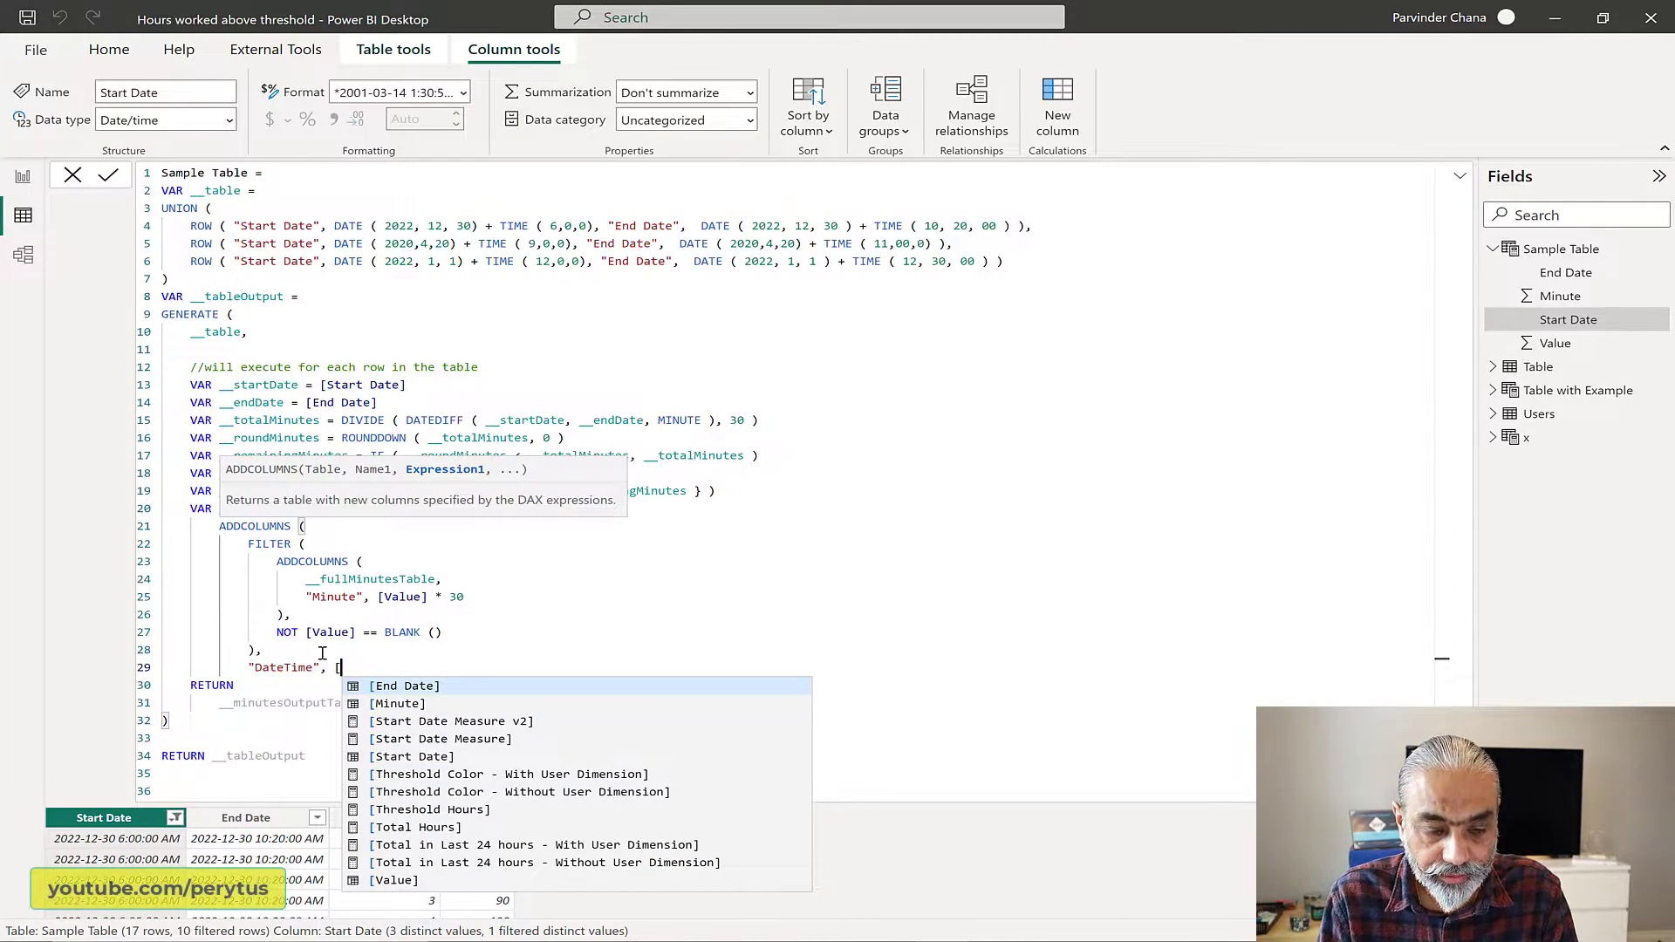
key(BackSpace)
text(__)
key(Down)
key(Down)
key(Down)
key(Down)
key(Down)
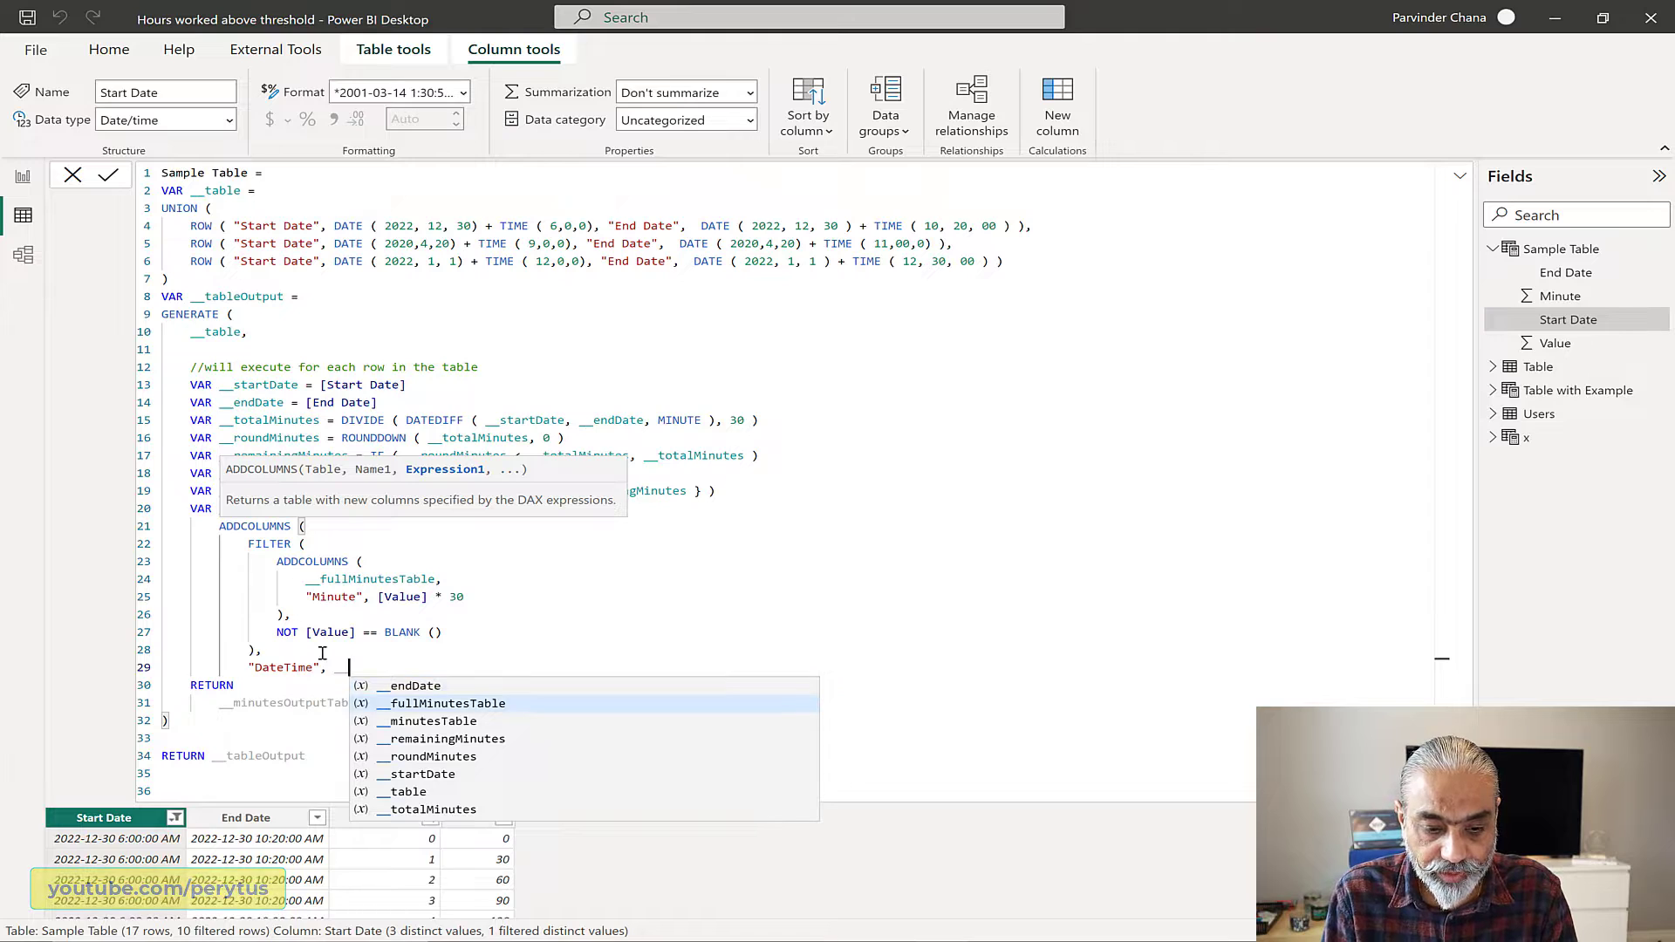
key(Tab)
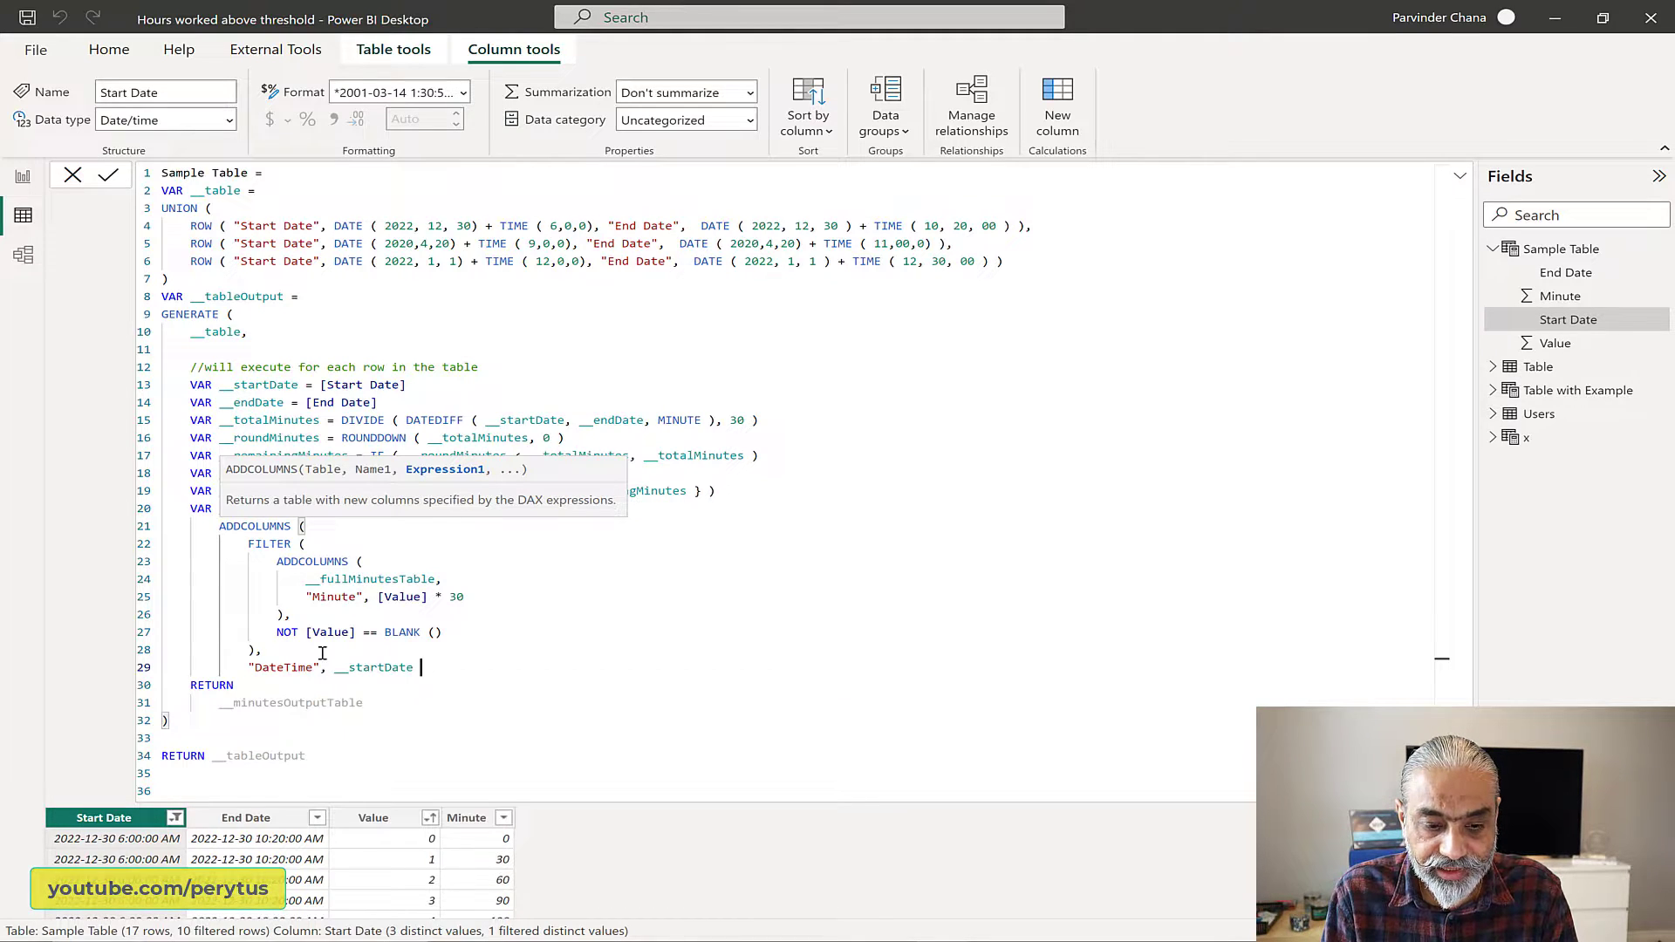
Step: Extend the DateTime expression by adding TIME ( 0, [Minute], 0 ) to __startDate
text(+)
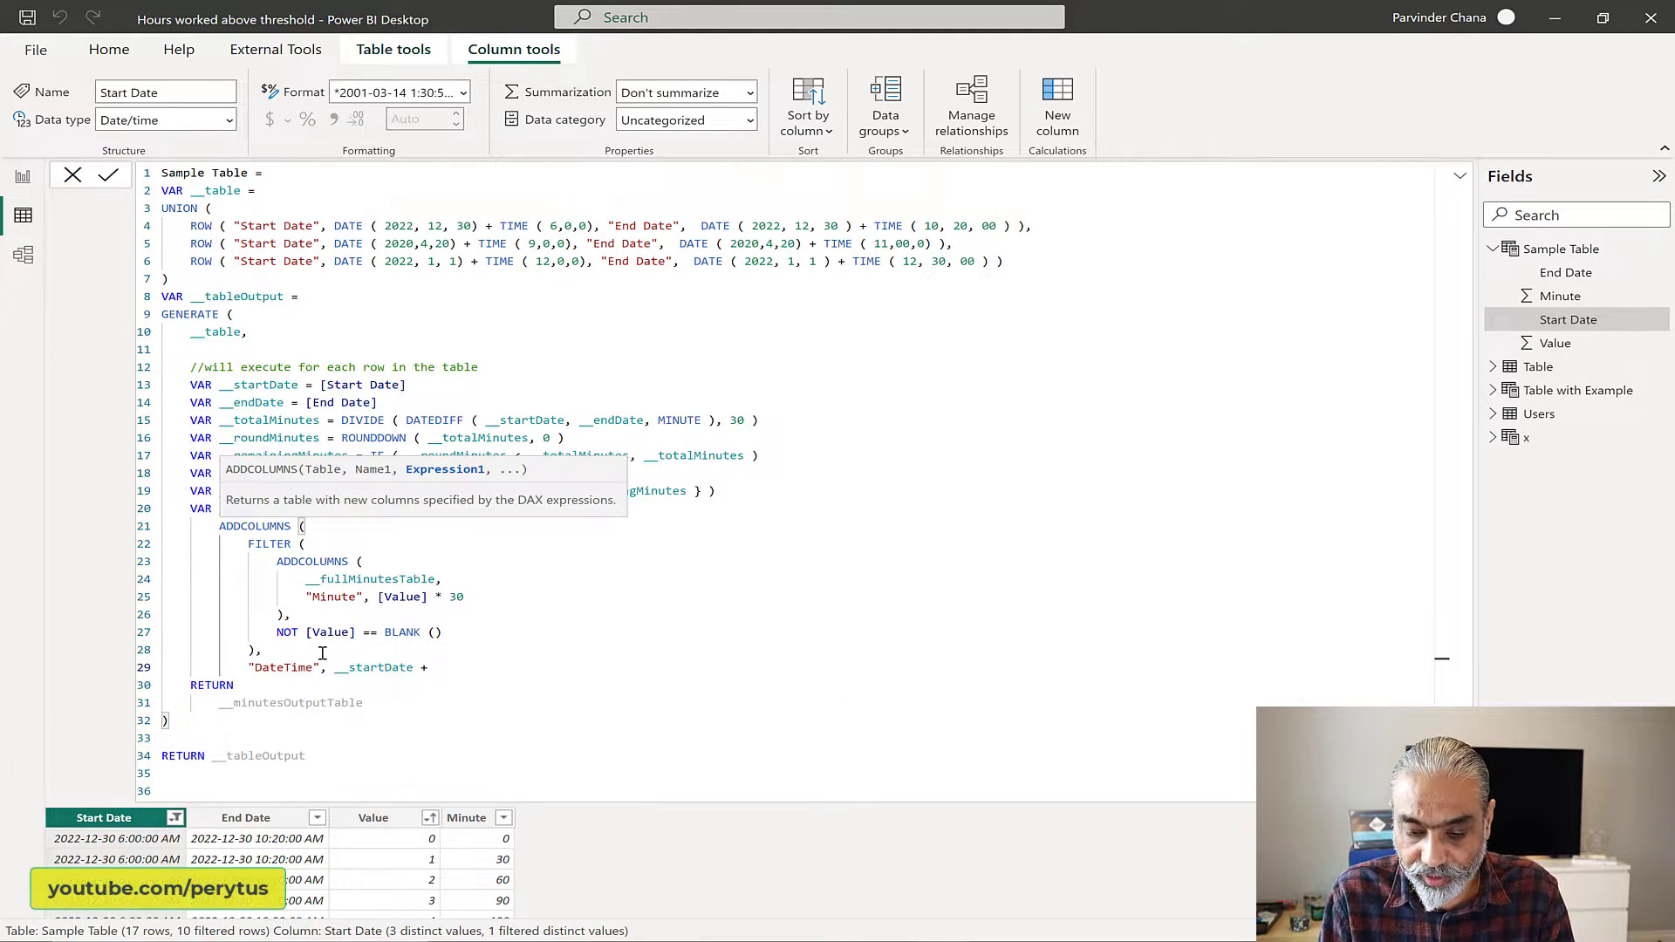
text( TIME ()
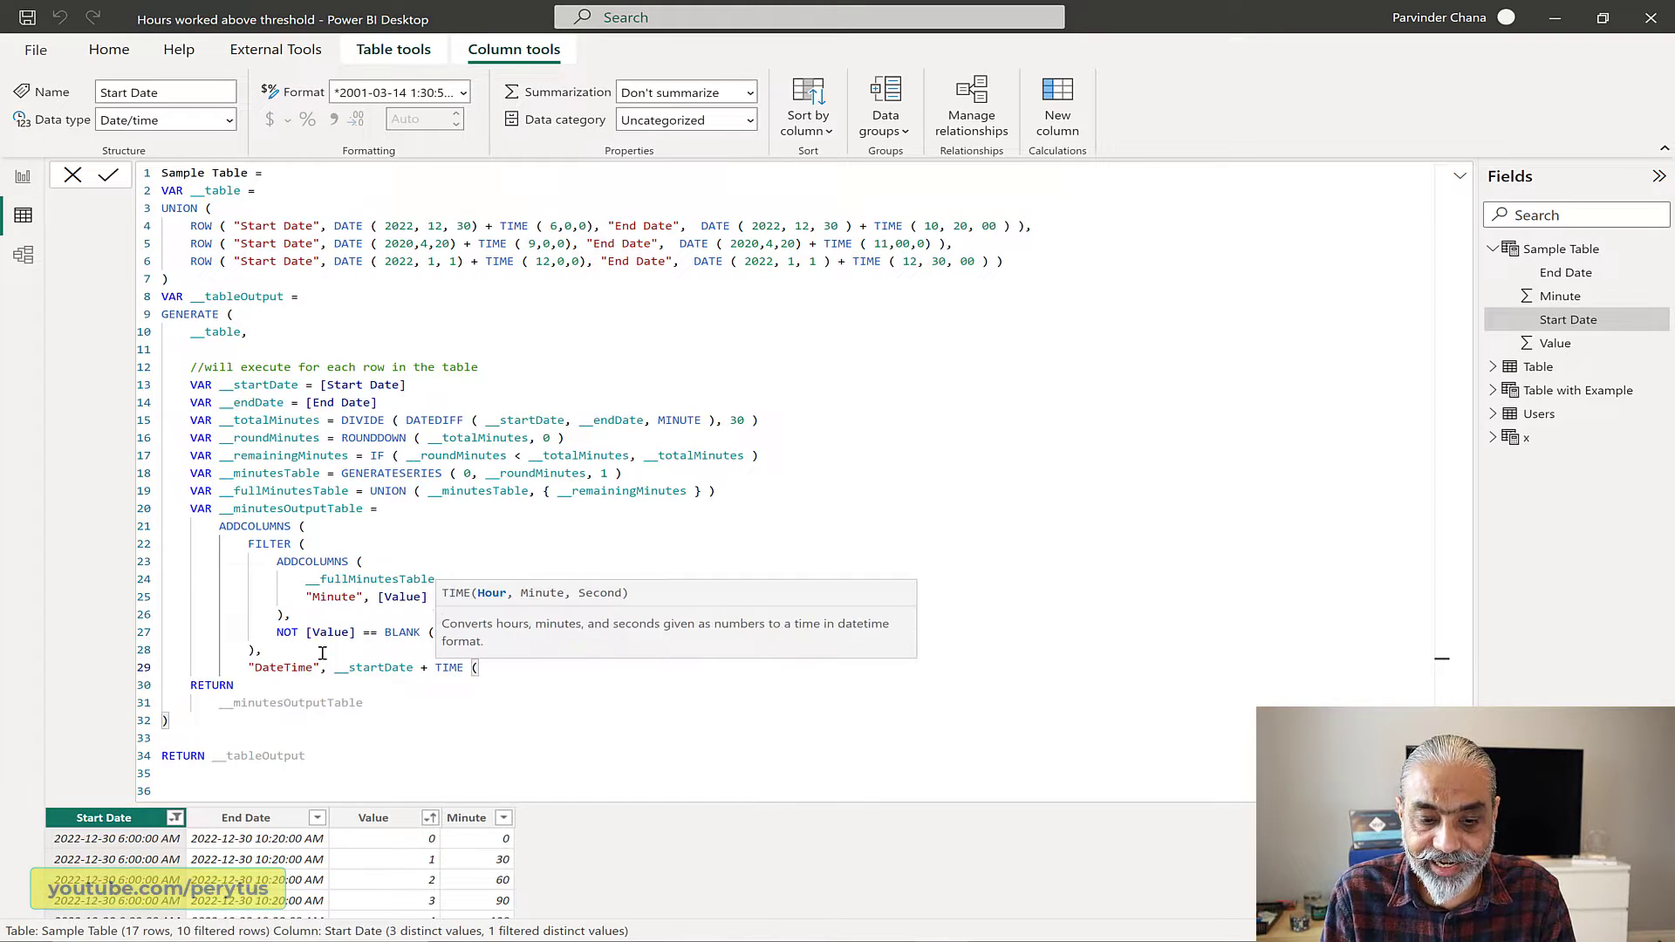
text( 0, )
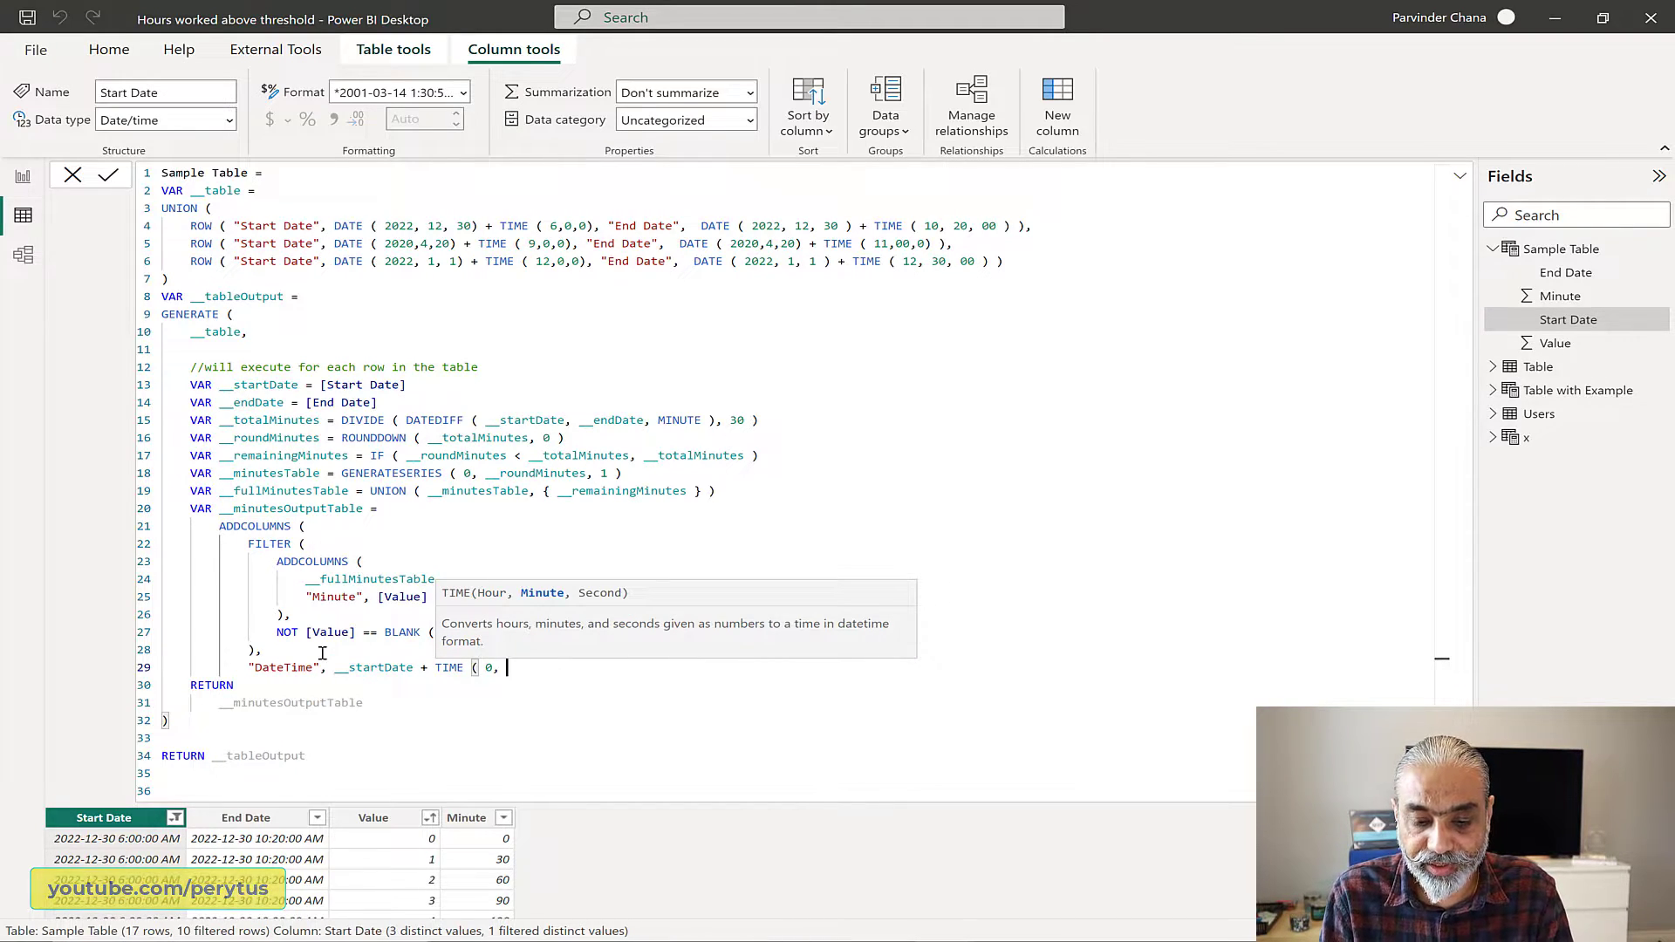
text([Minue)
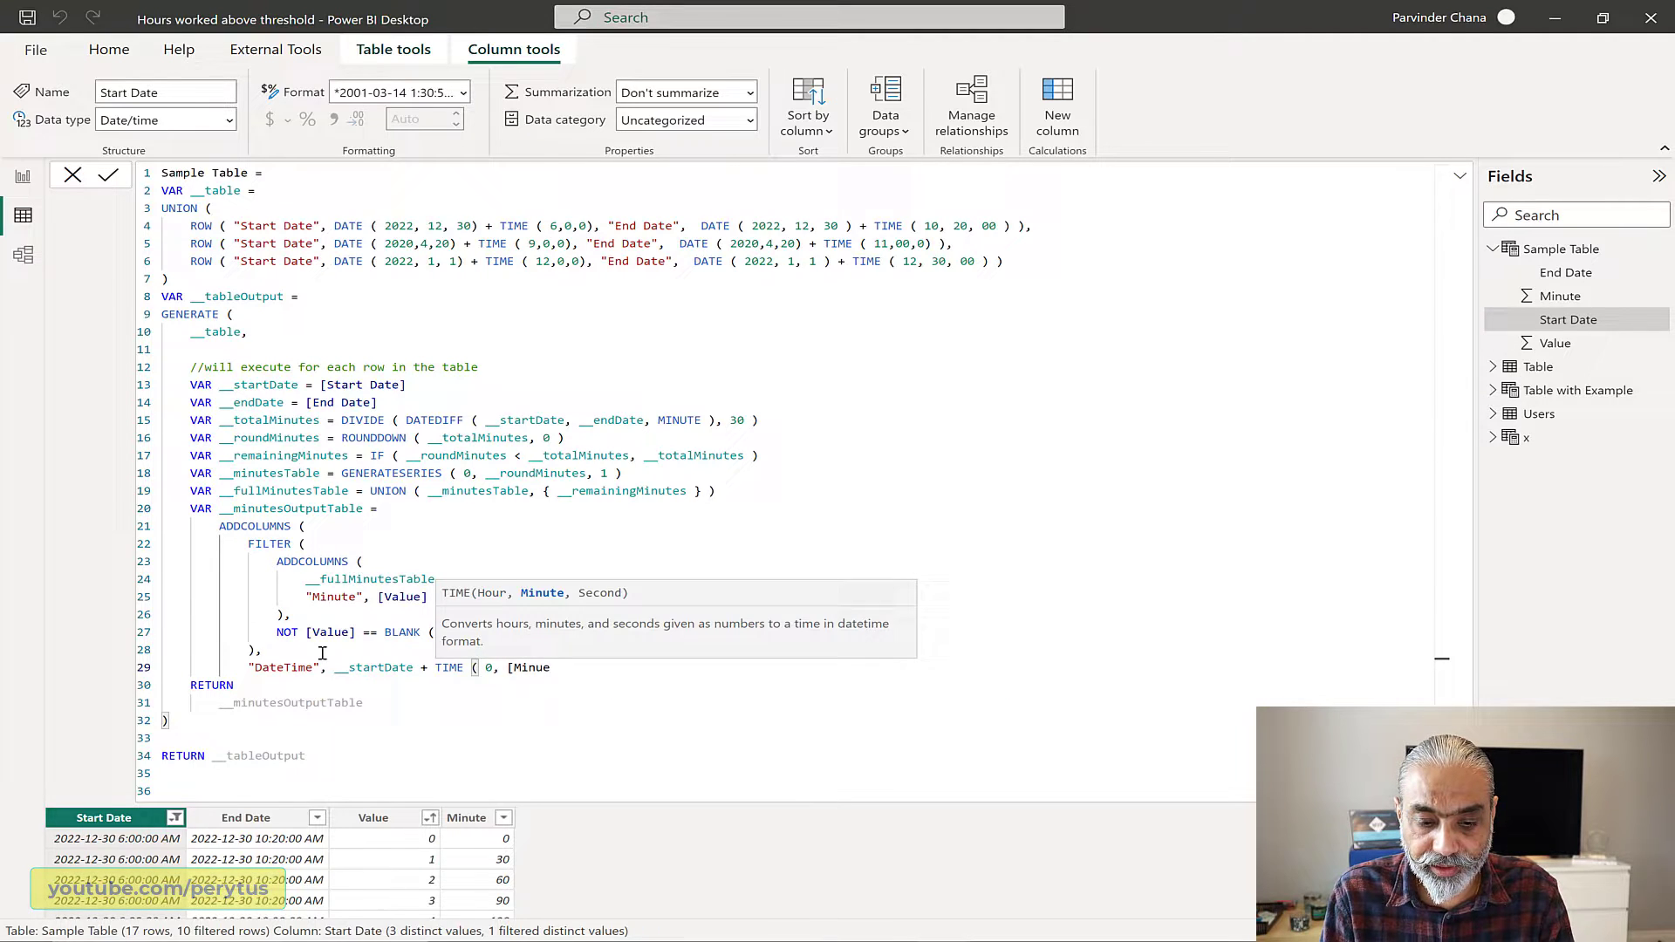
key(BackSpace)
text(te], 0 ))
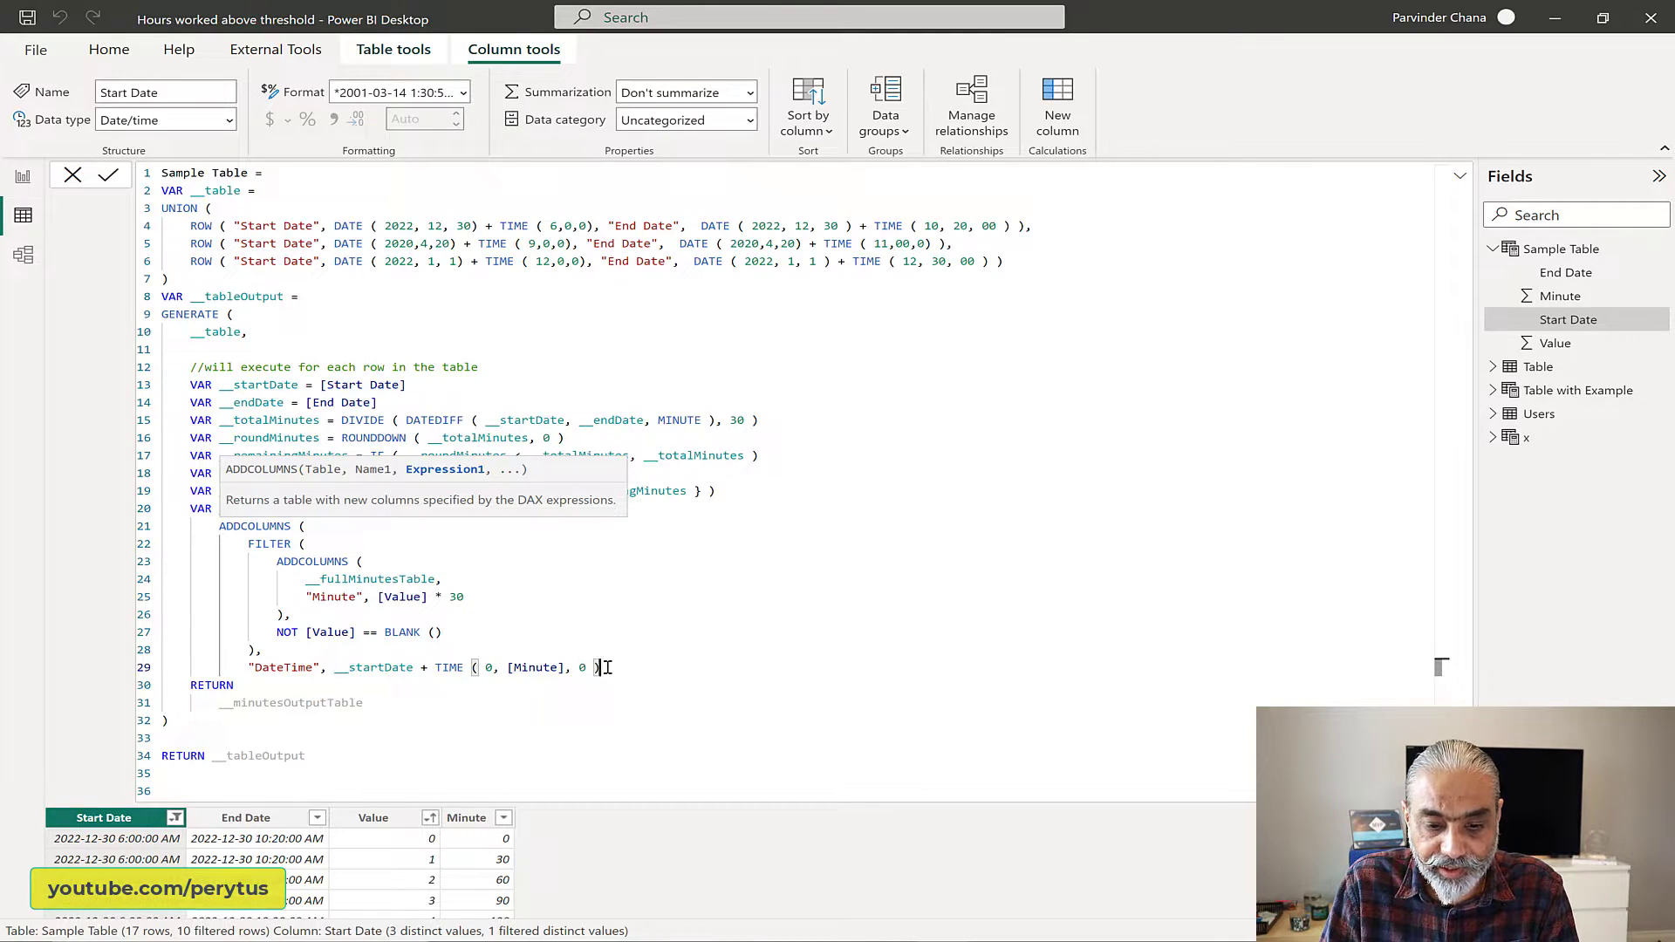
Step: Close the outer ADDCOLUMNS block on a new line and apply the Sample Table formula
key(Return)
text())
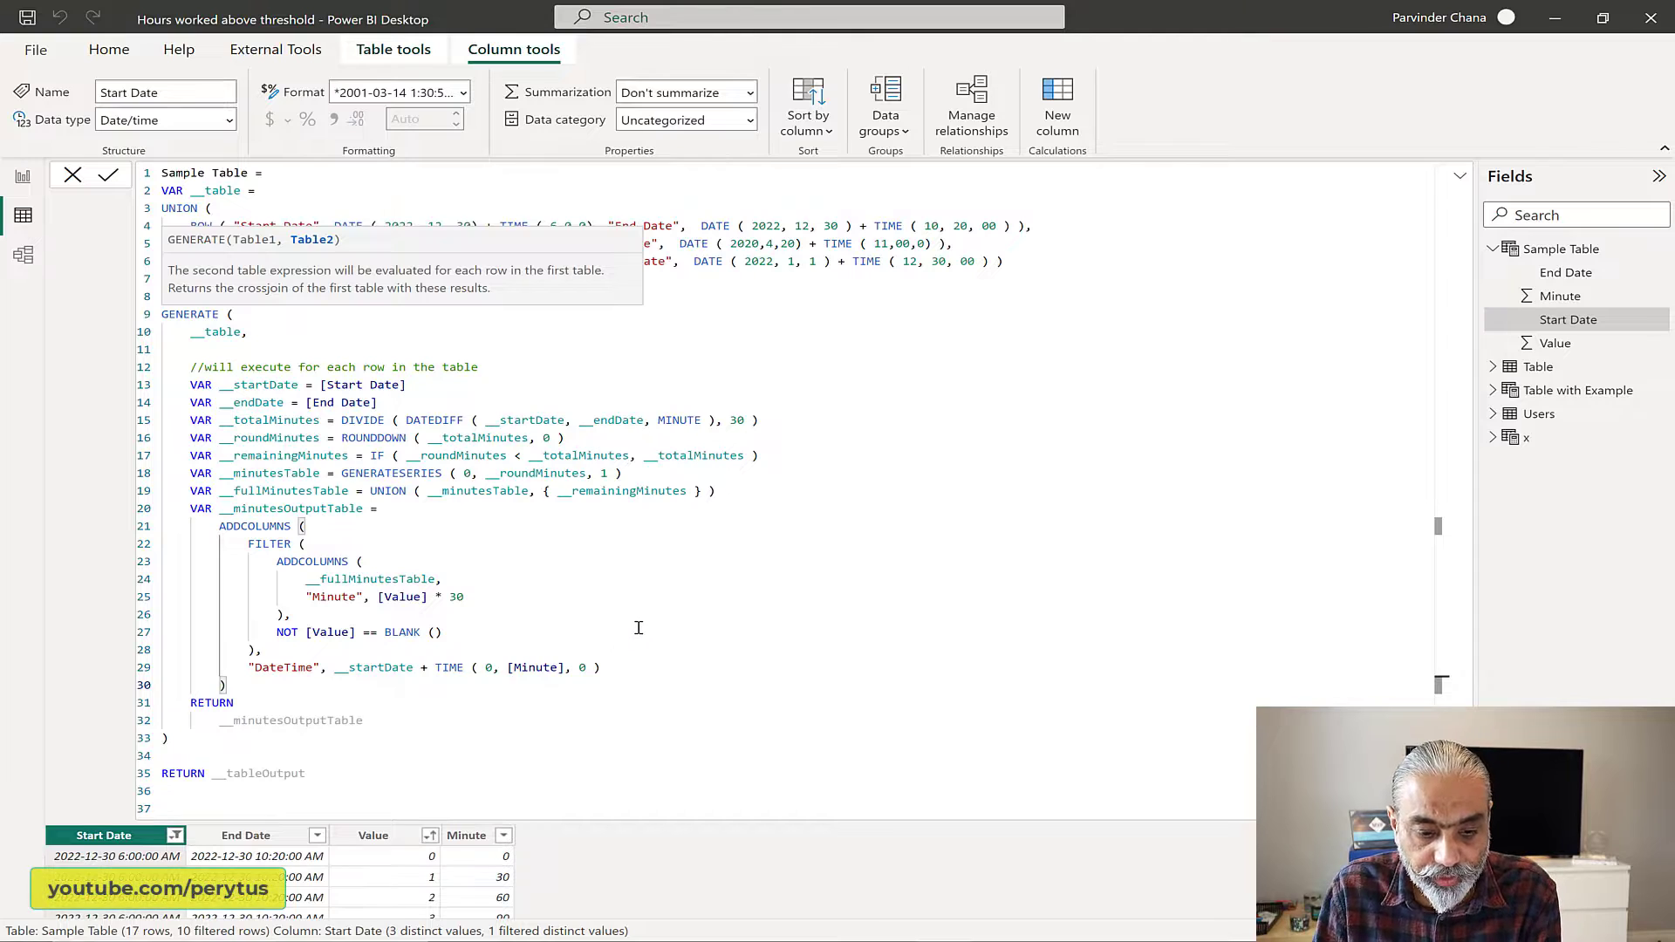
click(626, 633)
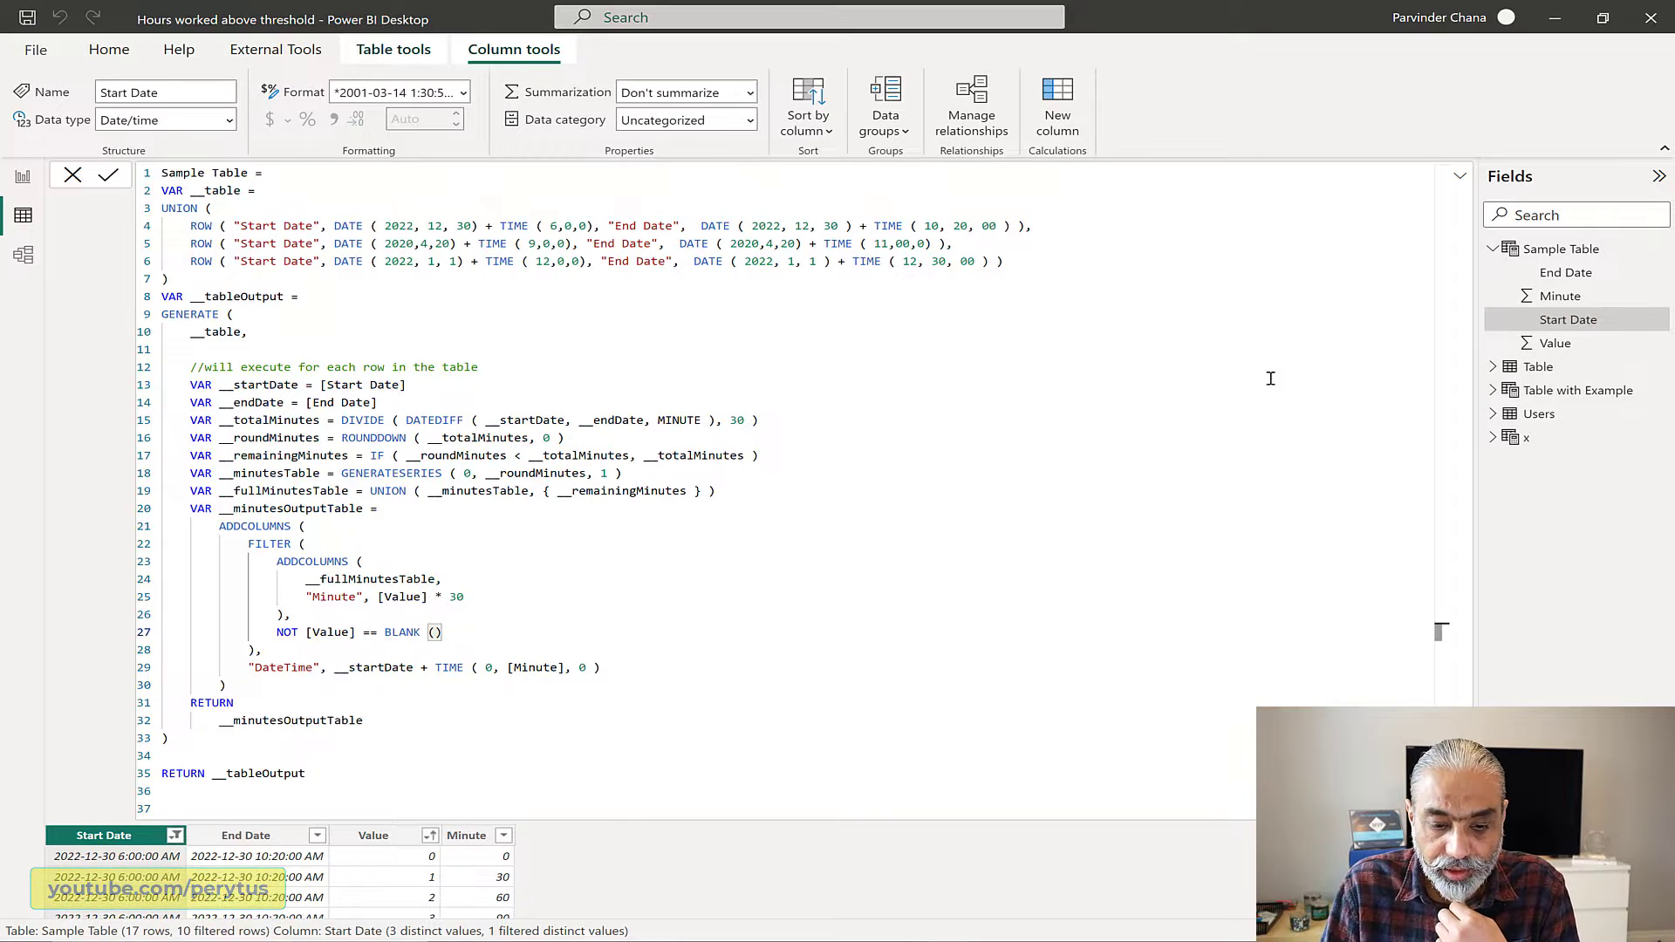
key(Return)
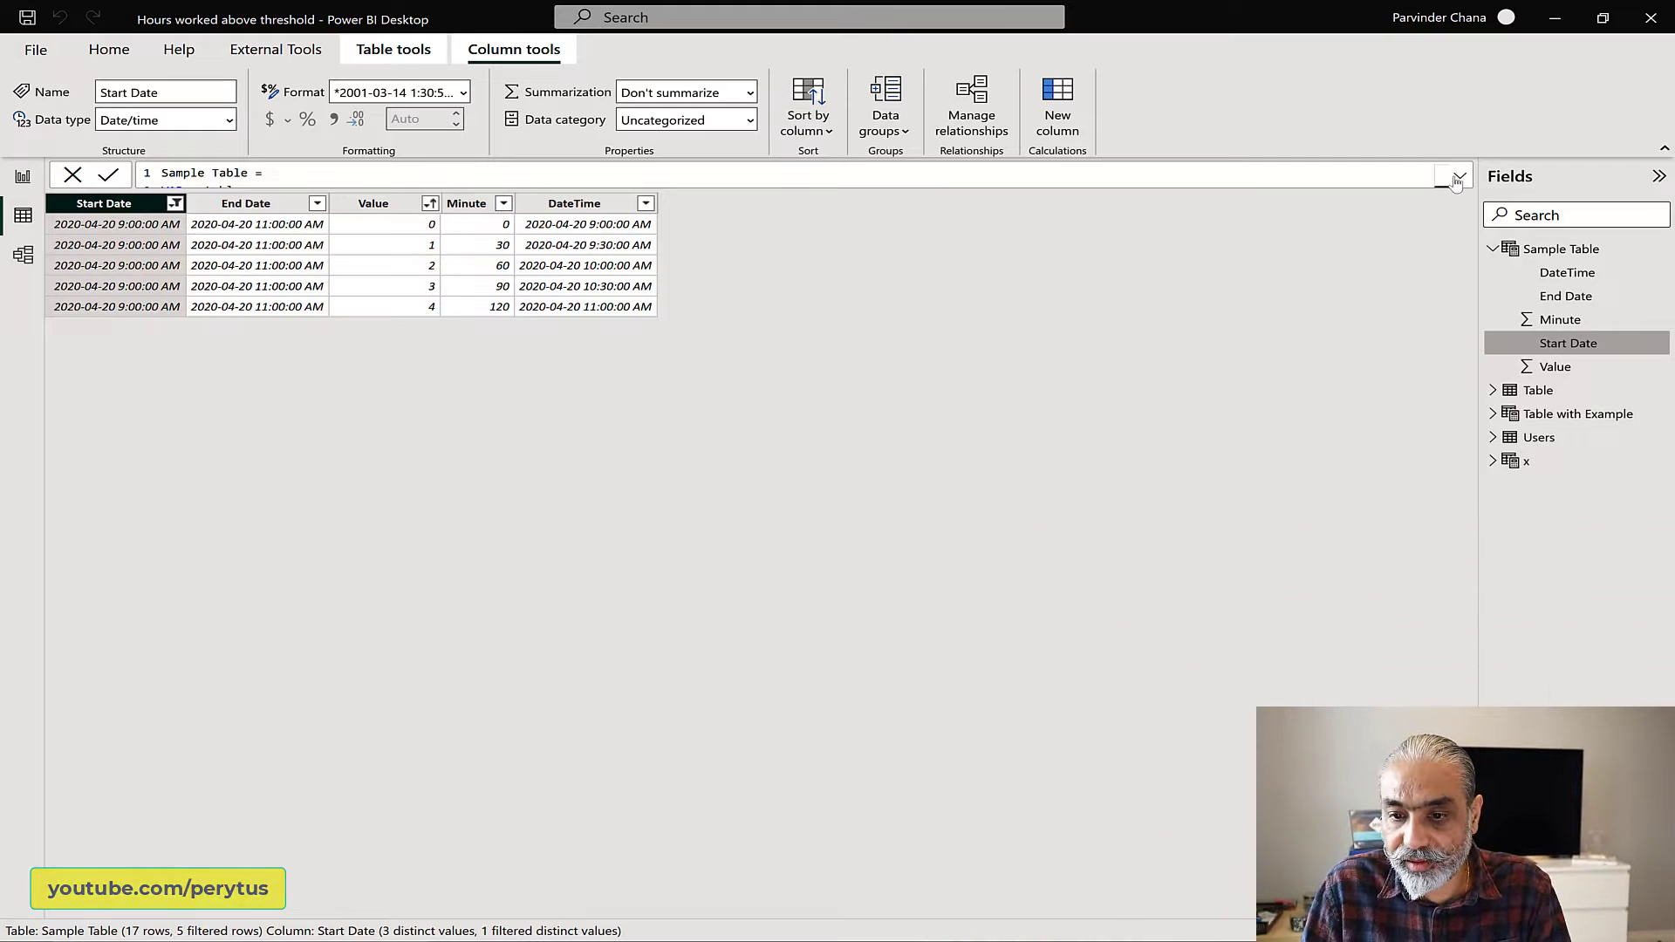
Step: Delete the two commented-out filter lines inside CALCULATETABLE in the Rolling 24 Hours measure
click(1459, 178)
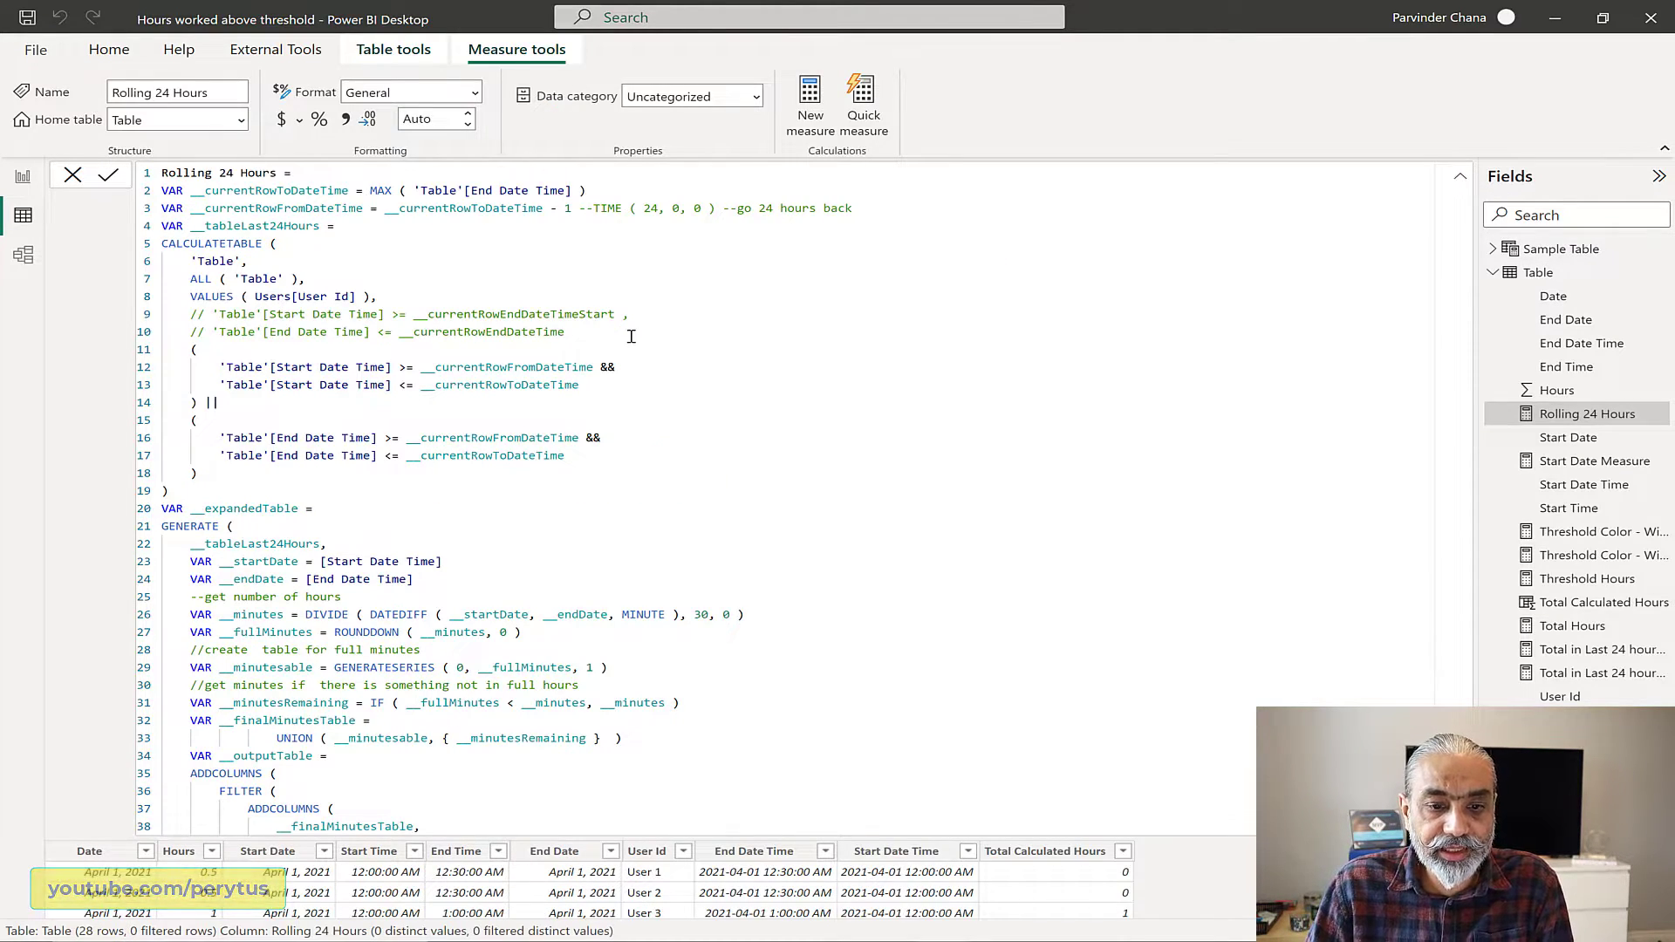
drag(569, 331, 420, 331)
shift+click(164, 314)
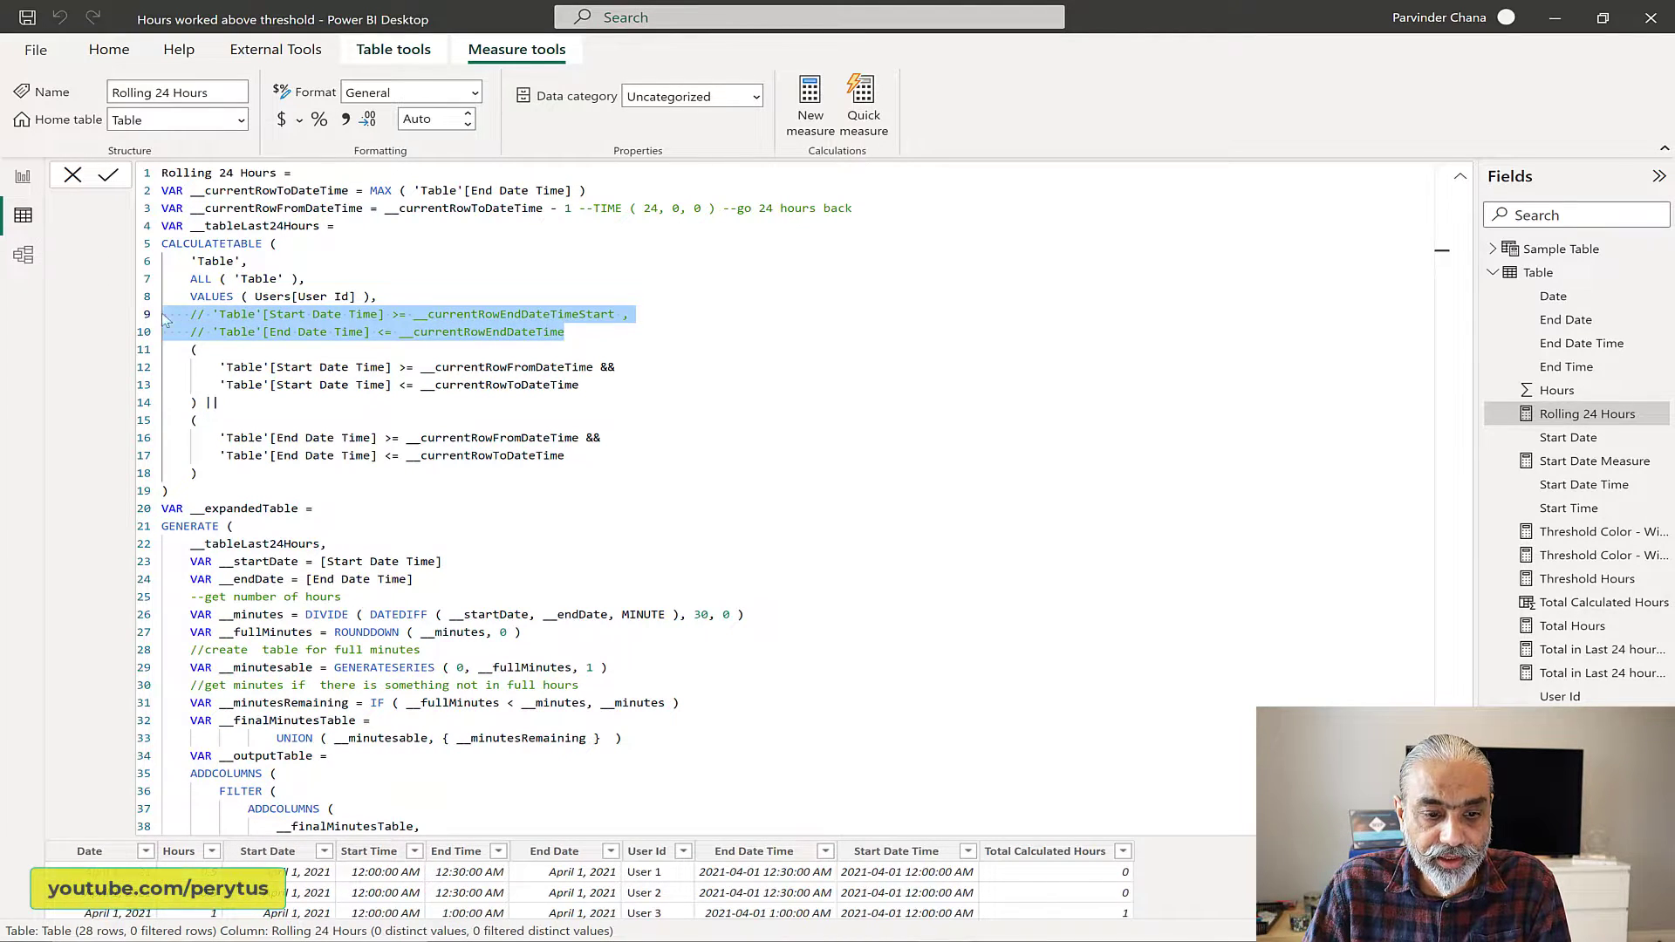
key(BackSpace)
key(Delete)
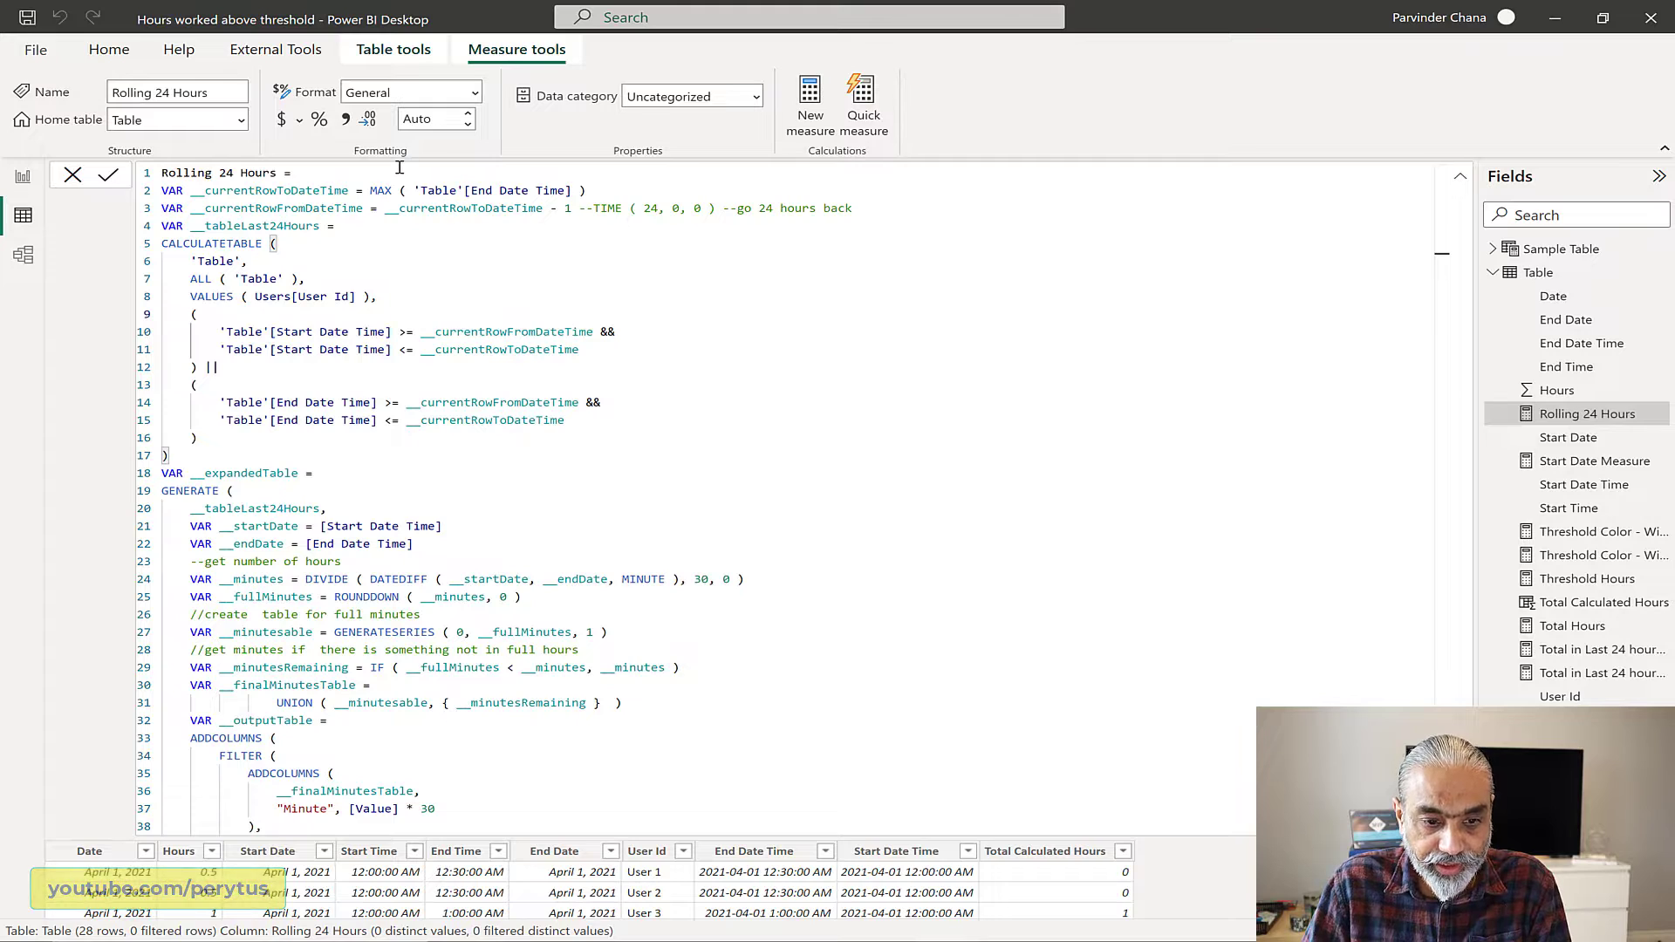
Step: Highlight the CALCULATETABLE expression of __tableLast24Hours in the Rolling 24 Hours measure for review
scroll(411, 216, up, 1)
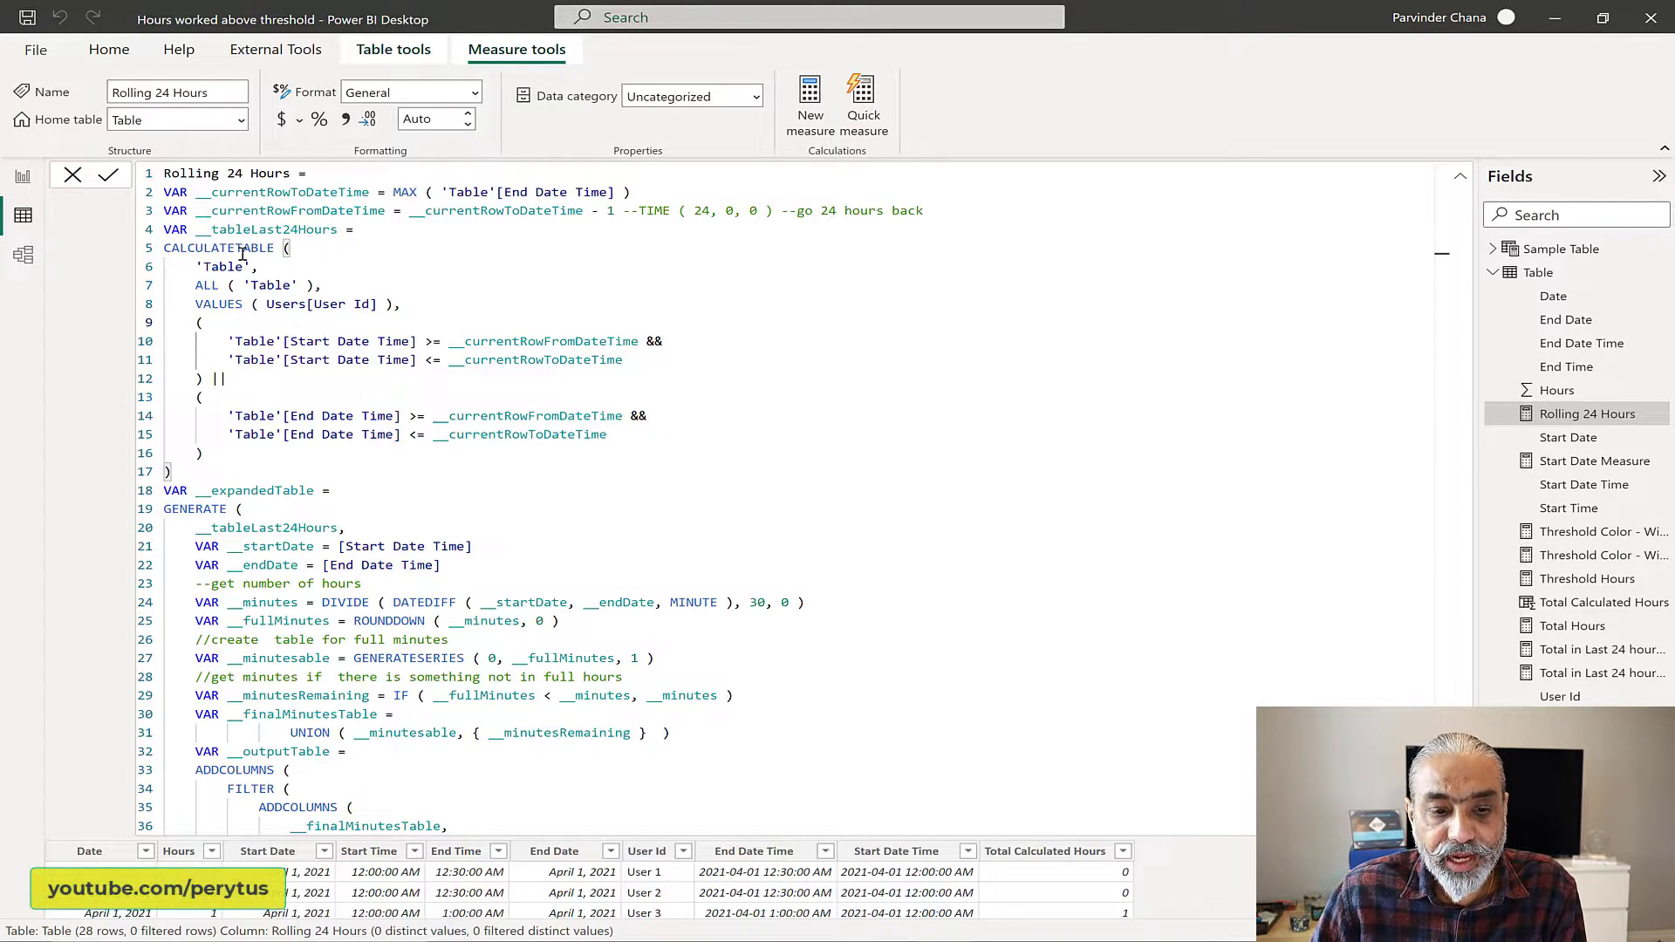
drag(196, 245, 332, 462)
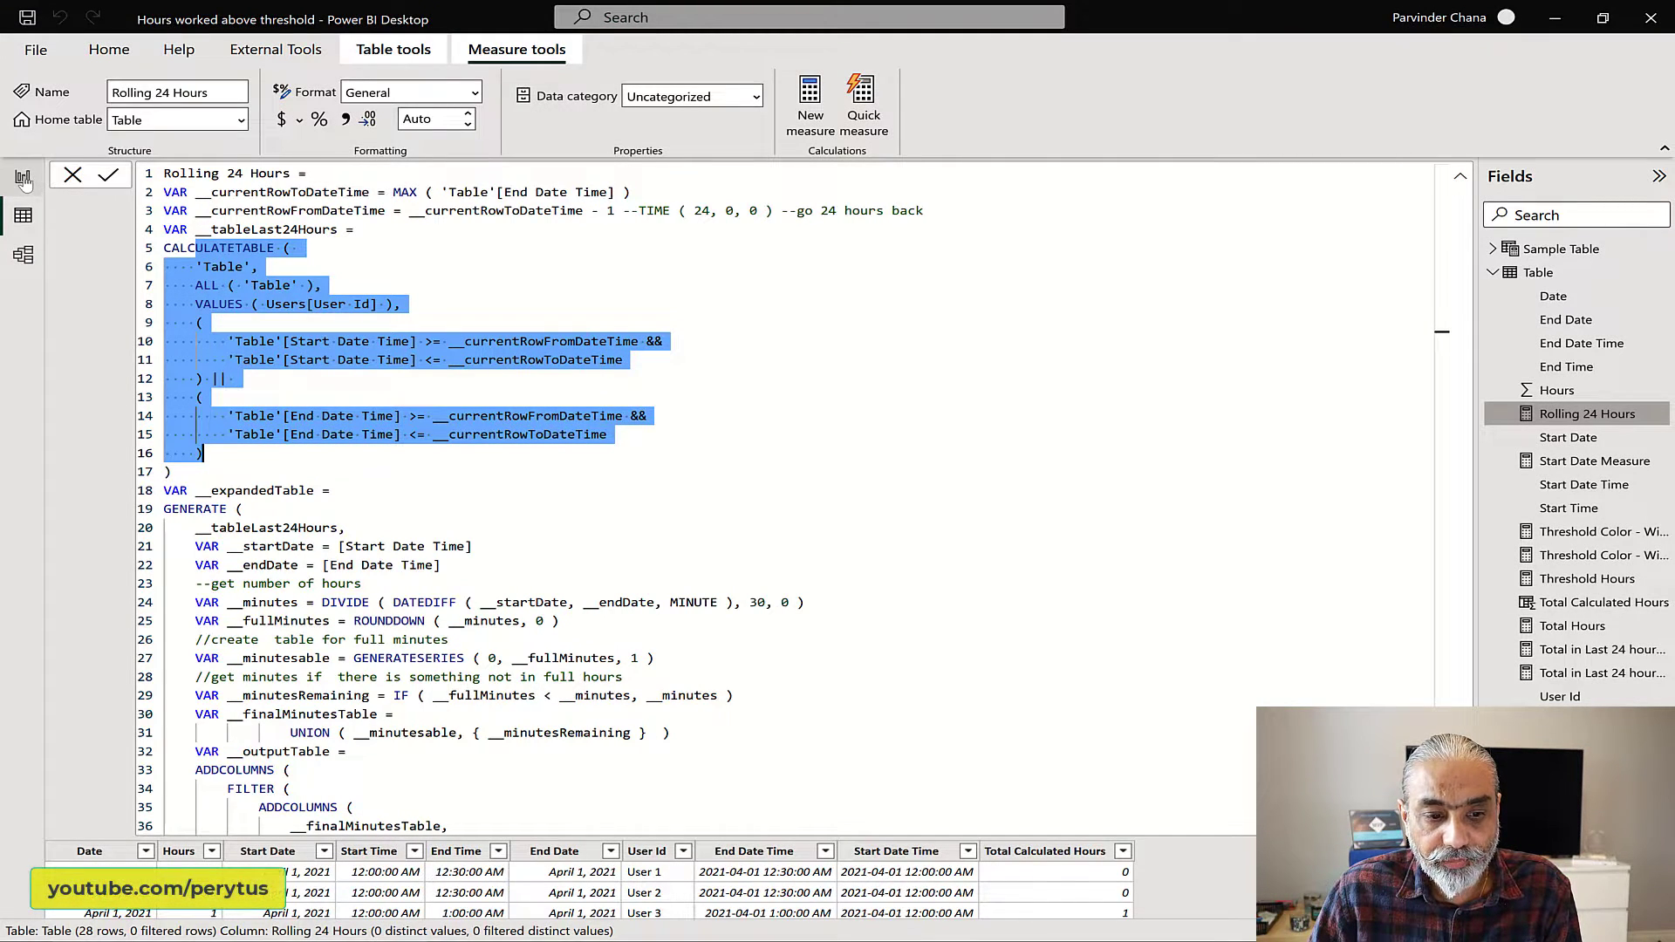
Step: Switch to the report page, move the table visual slightly down and filter the User Id slicer to User 1
click(23, 178)
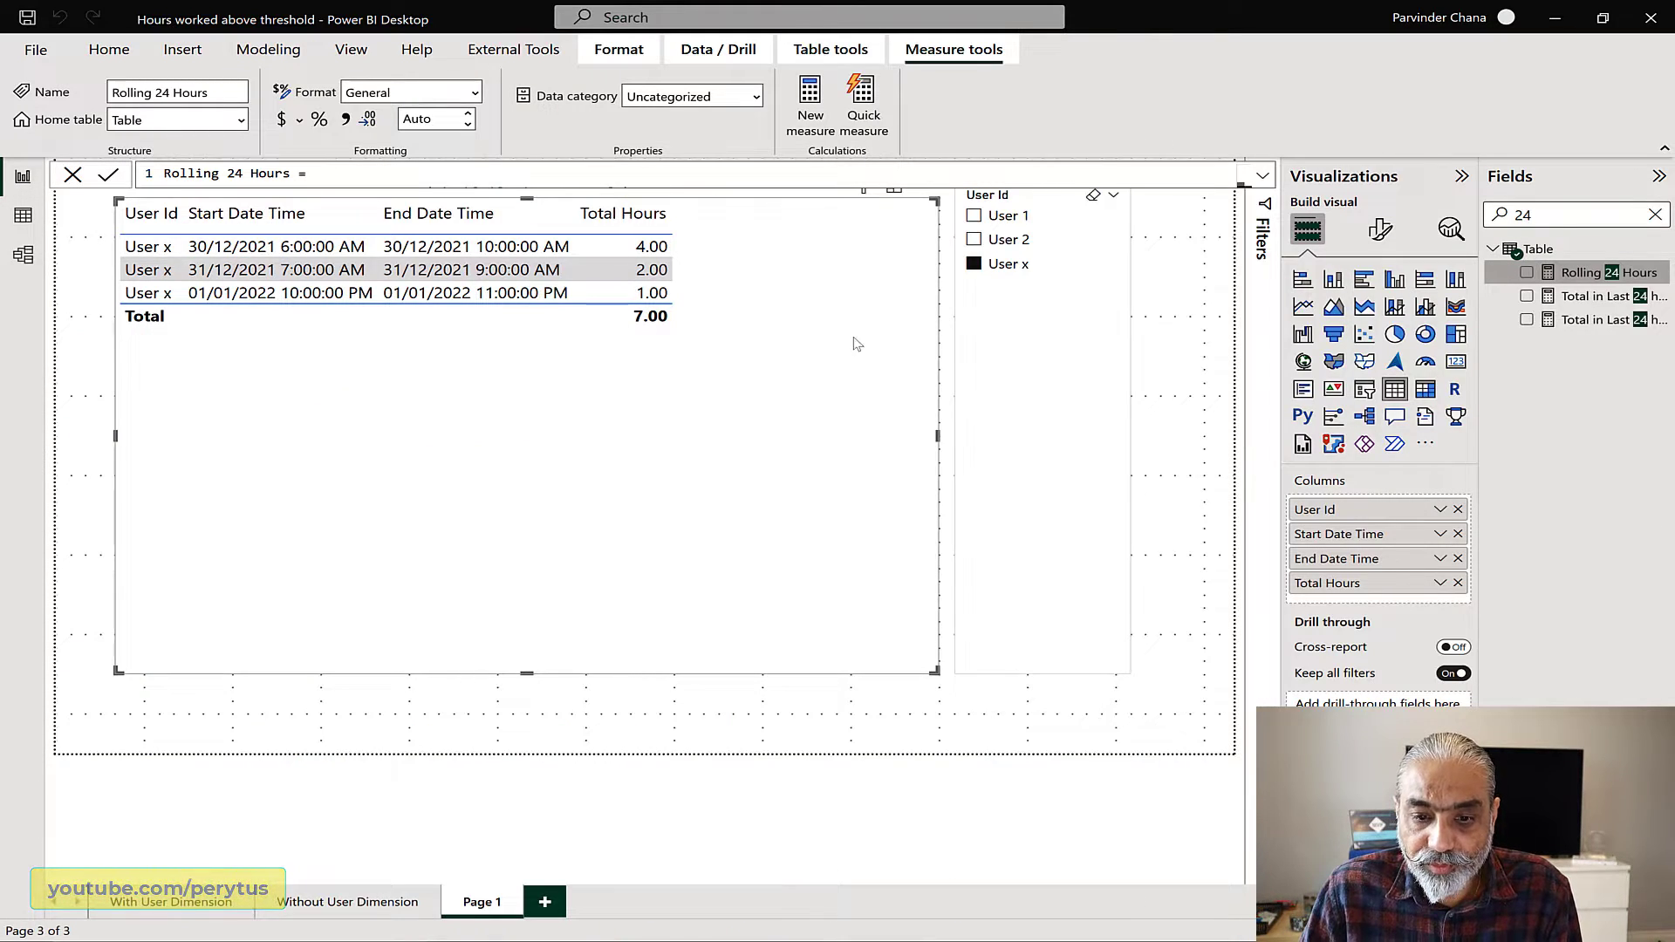
drag(854, 375, 854, 401)
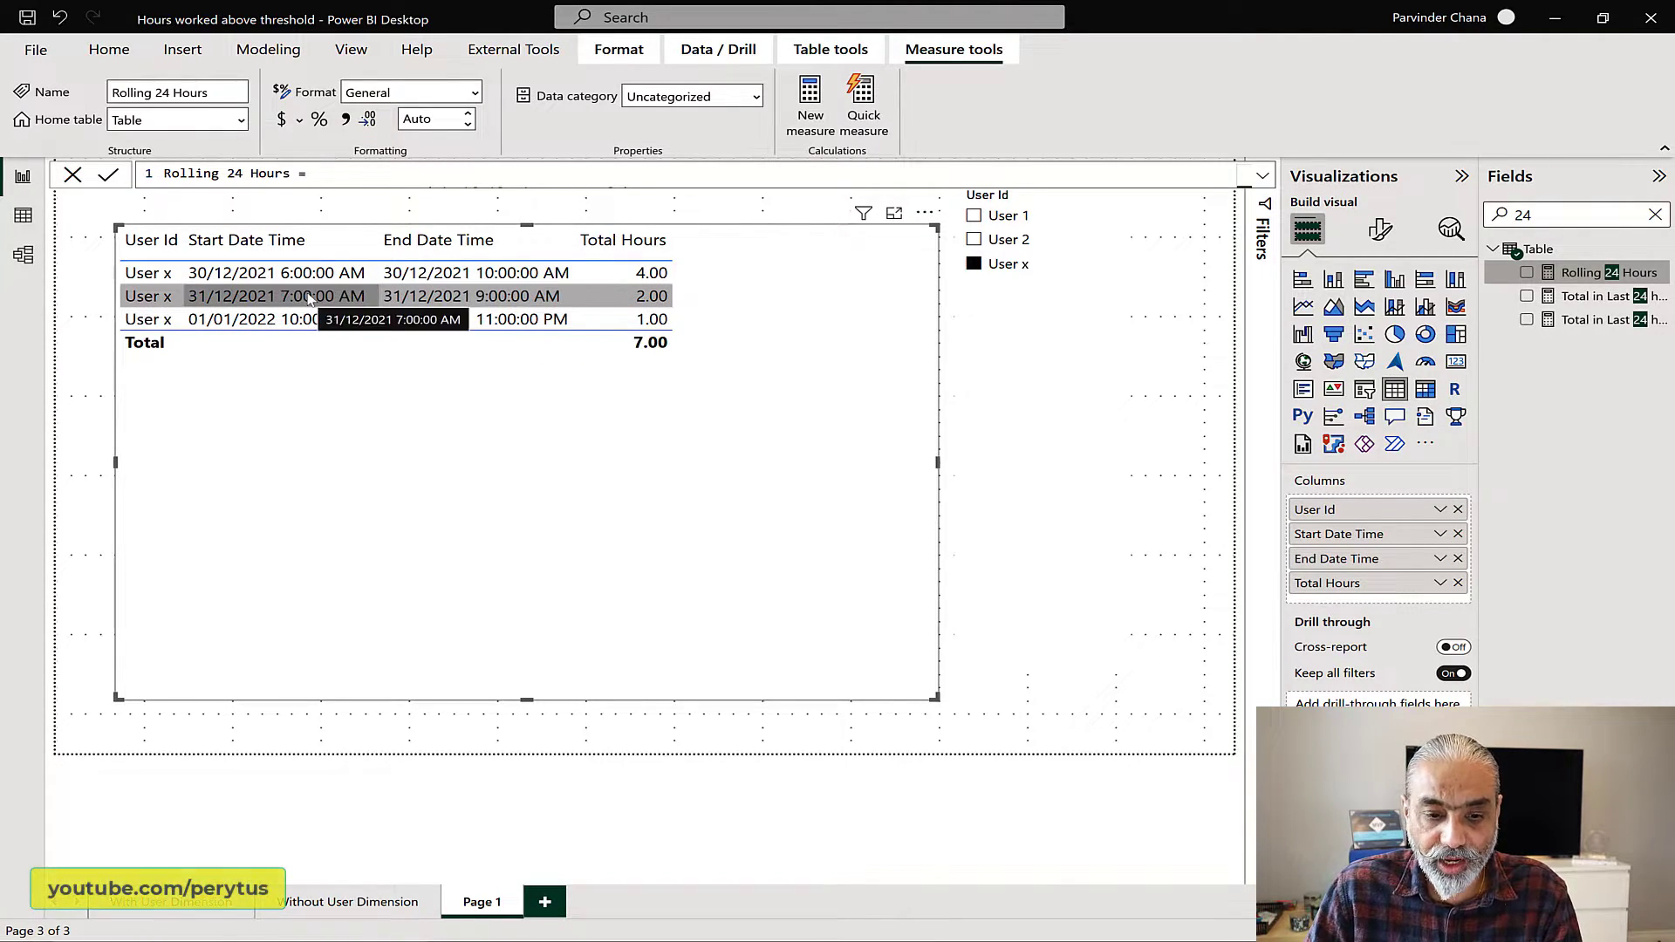
click(1007, 216)
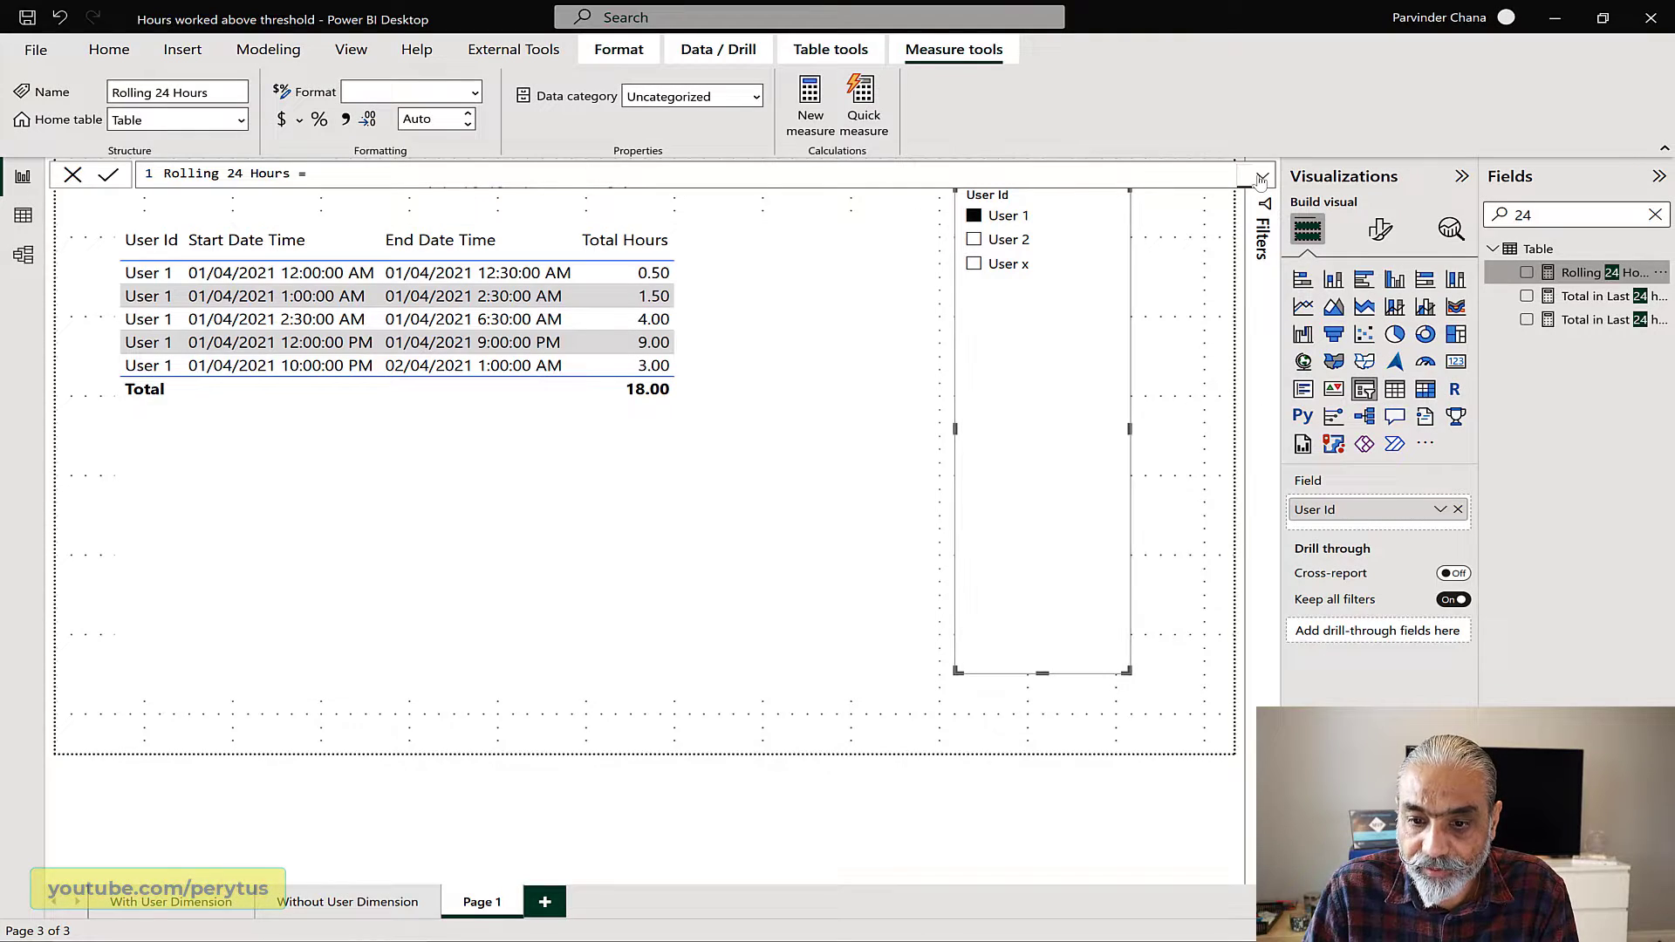
Step: Expand the Rolling 24 Hours formula and examine the 'Table', VALUES ( Users[User Id] ) and start/end date-time arguments of __tableLast24Hours
click(1262, 177)
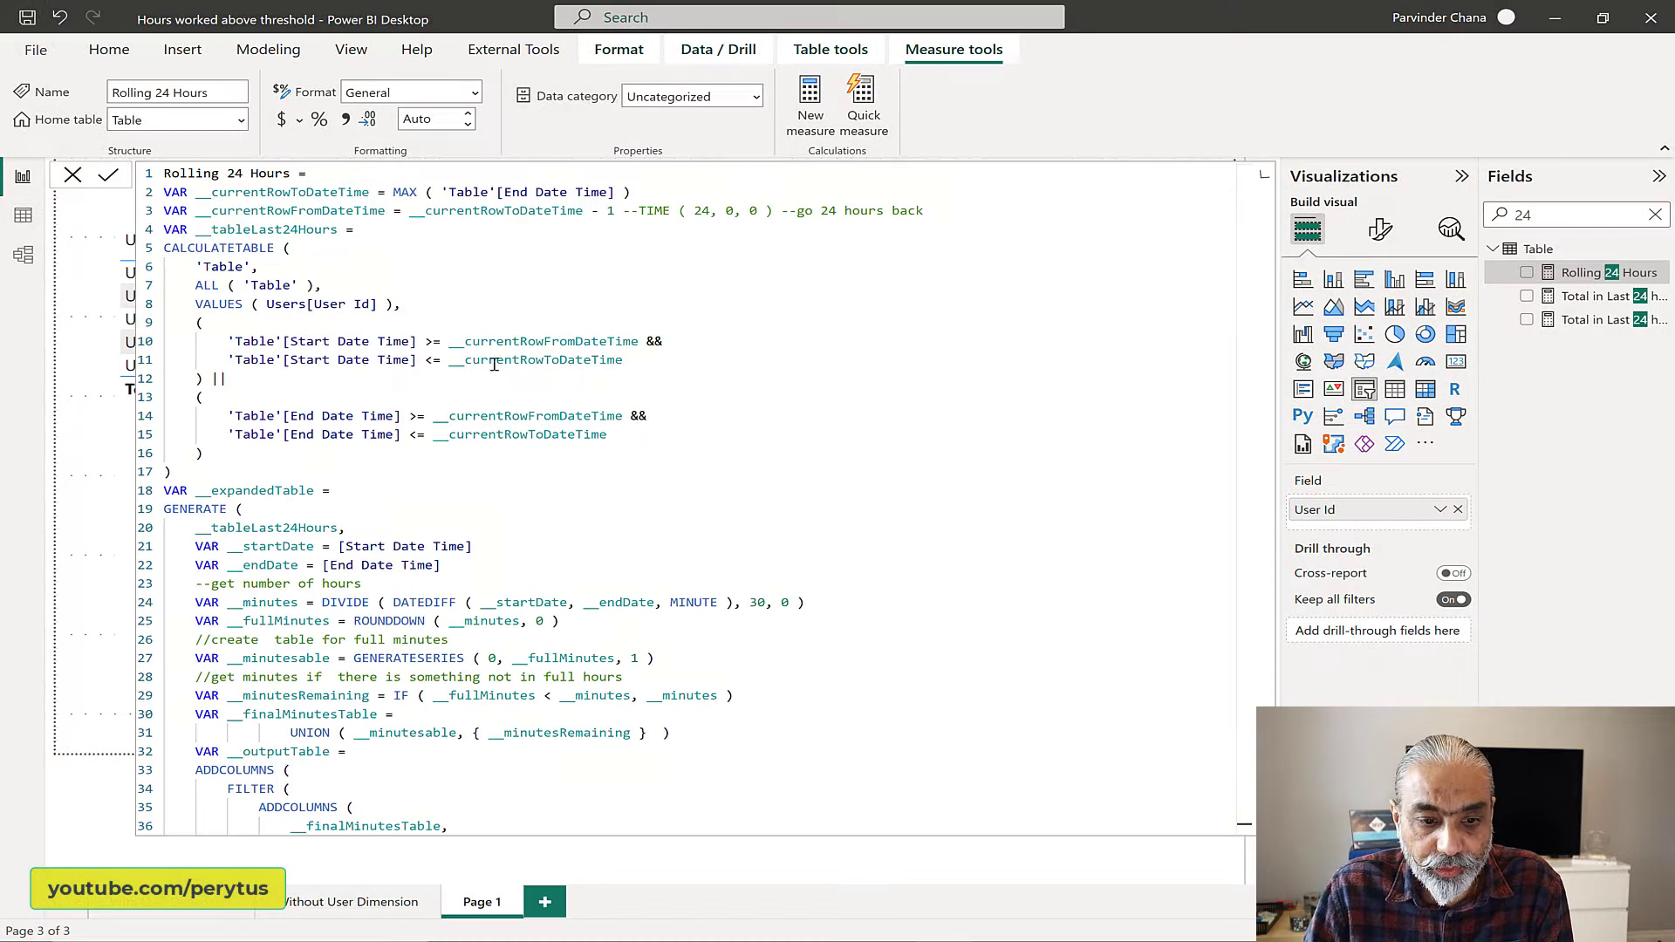
drag(200, 266, 260, 268)
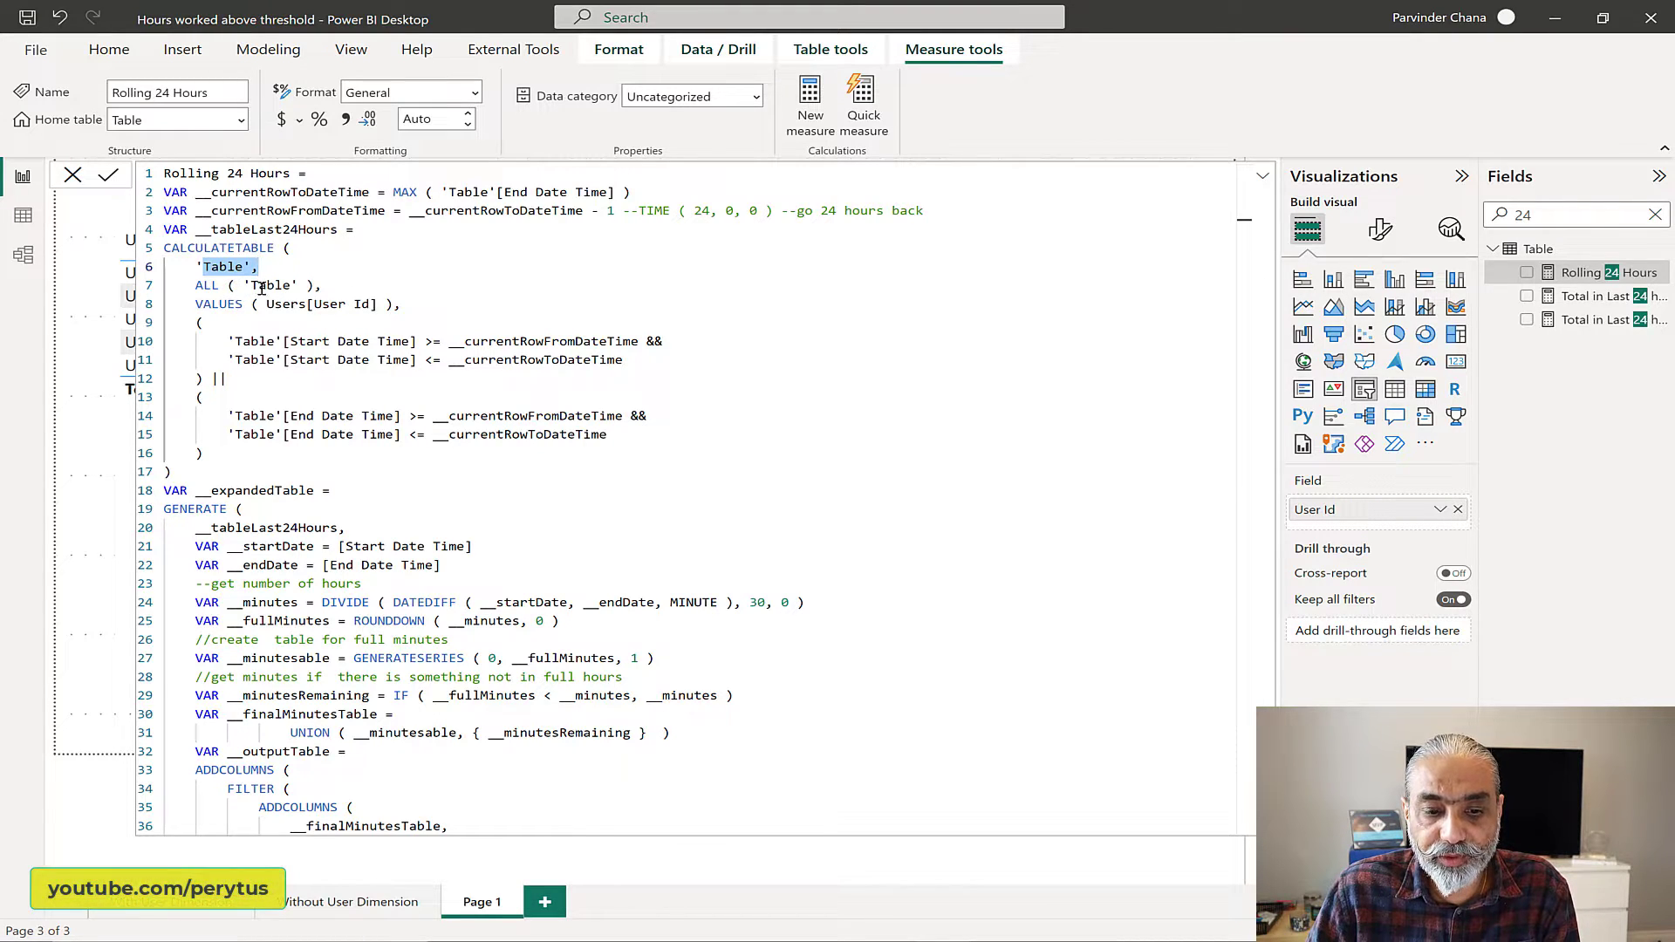
drag(179, 311, 405, 303)
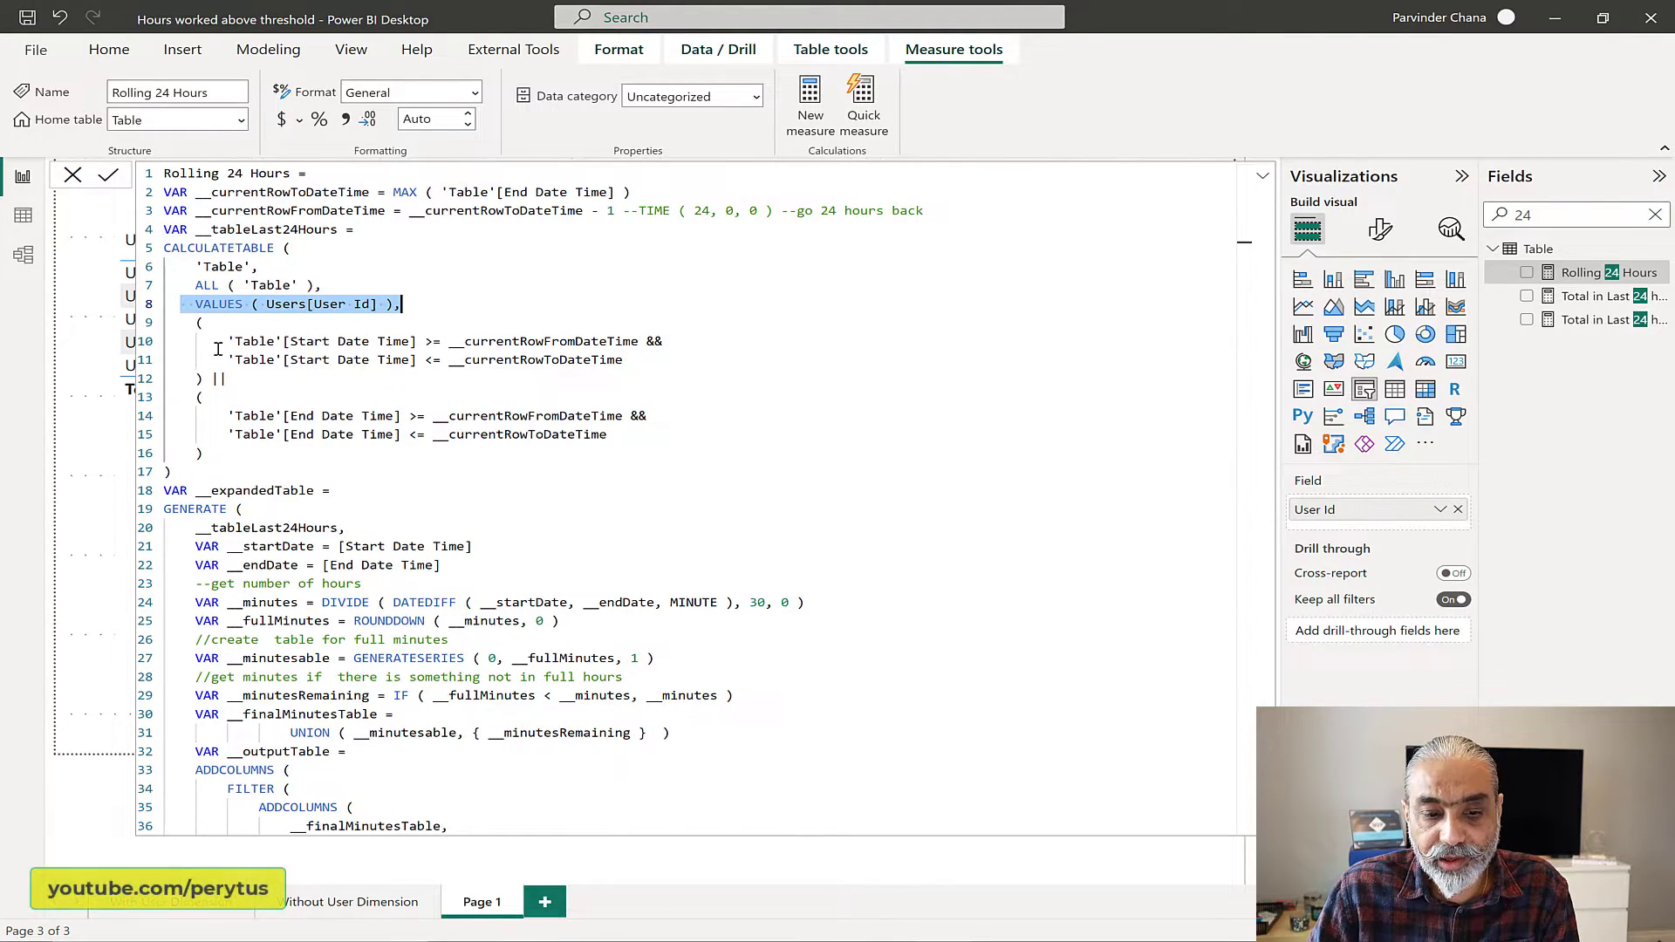
drag(187, 324, 267, 436)
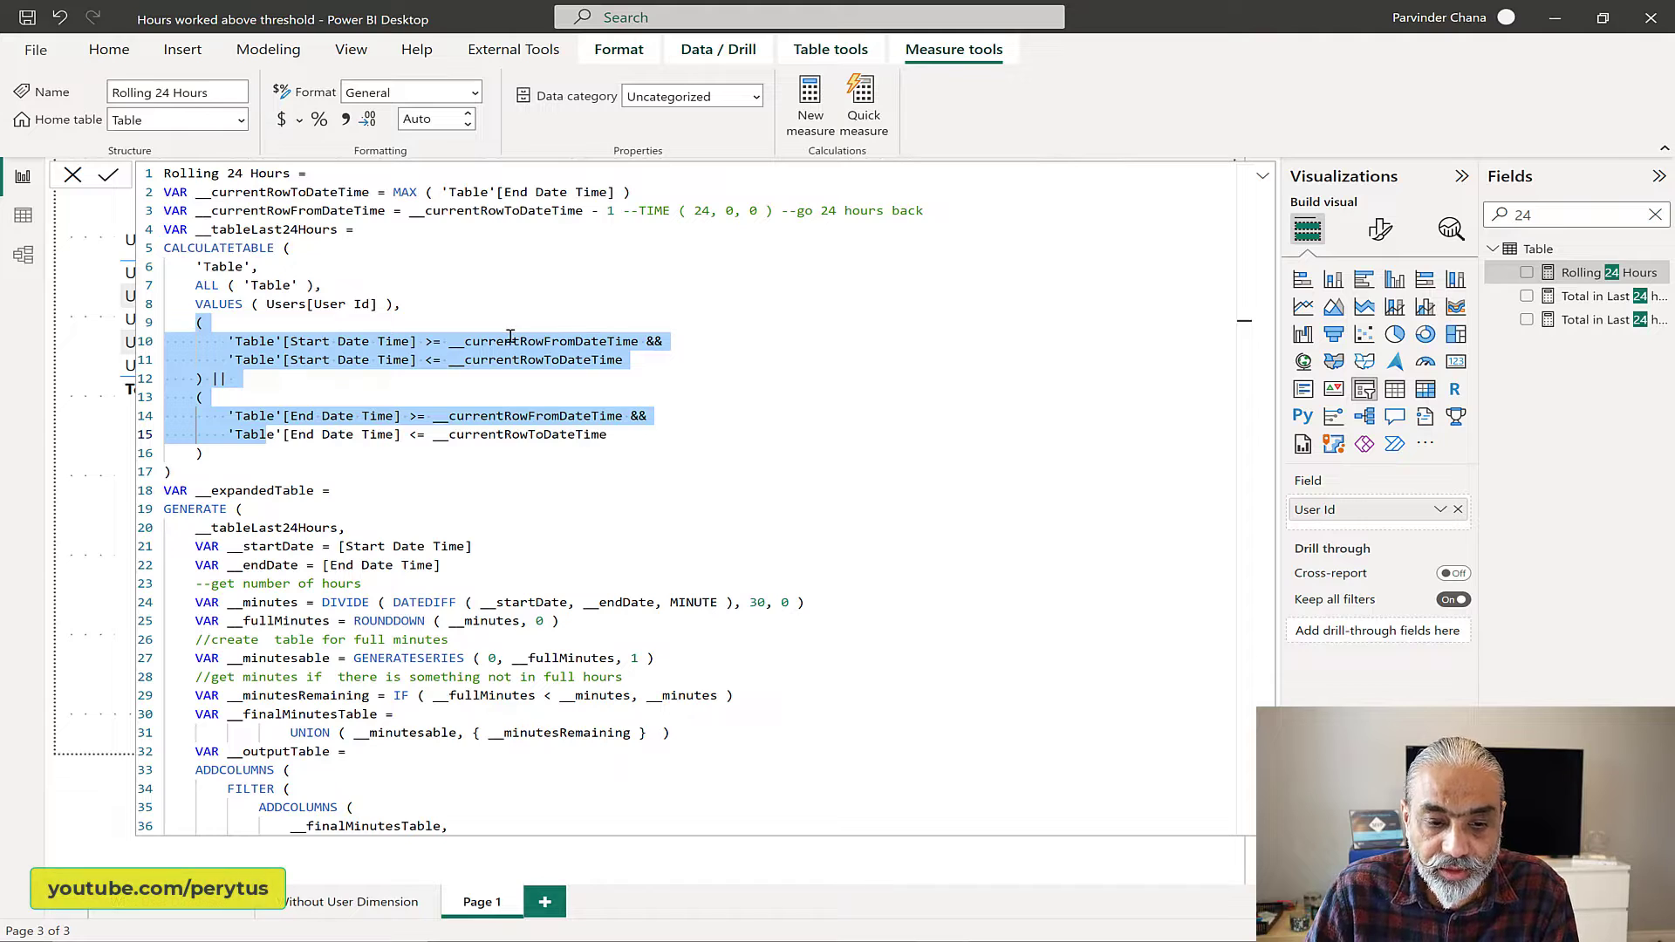
Step: Examine how the __expandedTable variable expands __tableLast24Hours through GENERATE, up to the "Start From Date Time" column, in the Rolling 24 Hours measure
double_click(252, 229)
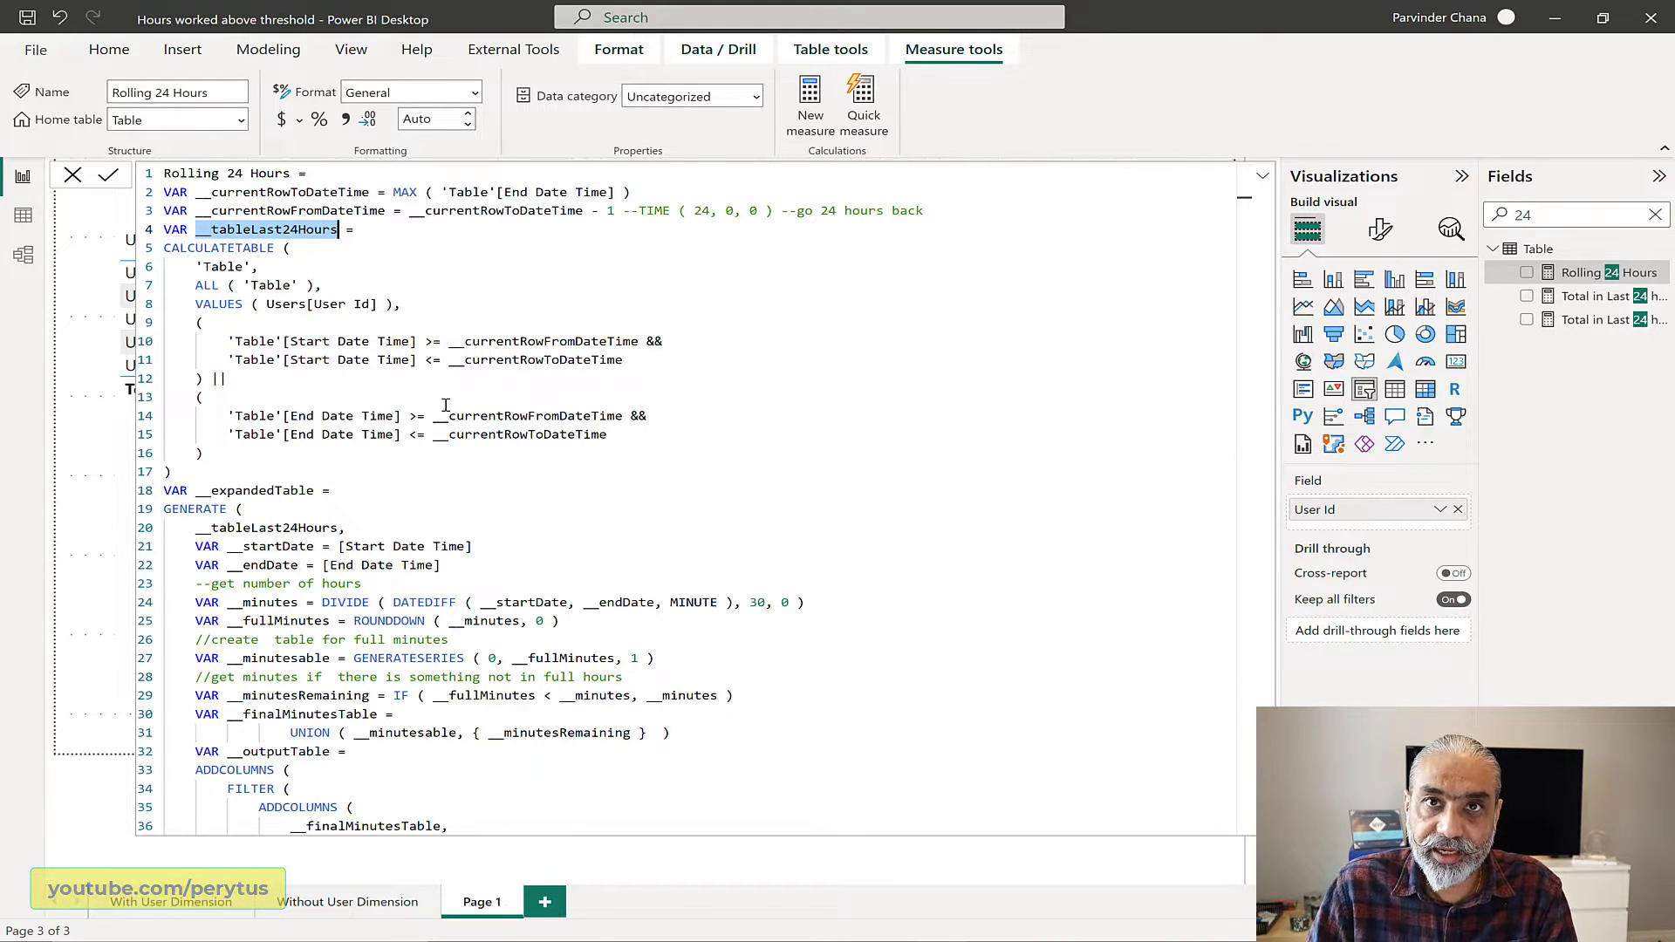
scroll(421, 422, down, 4)
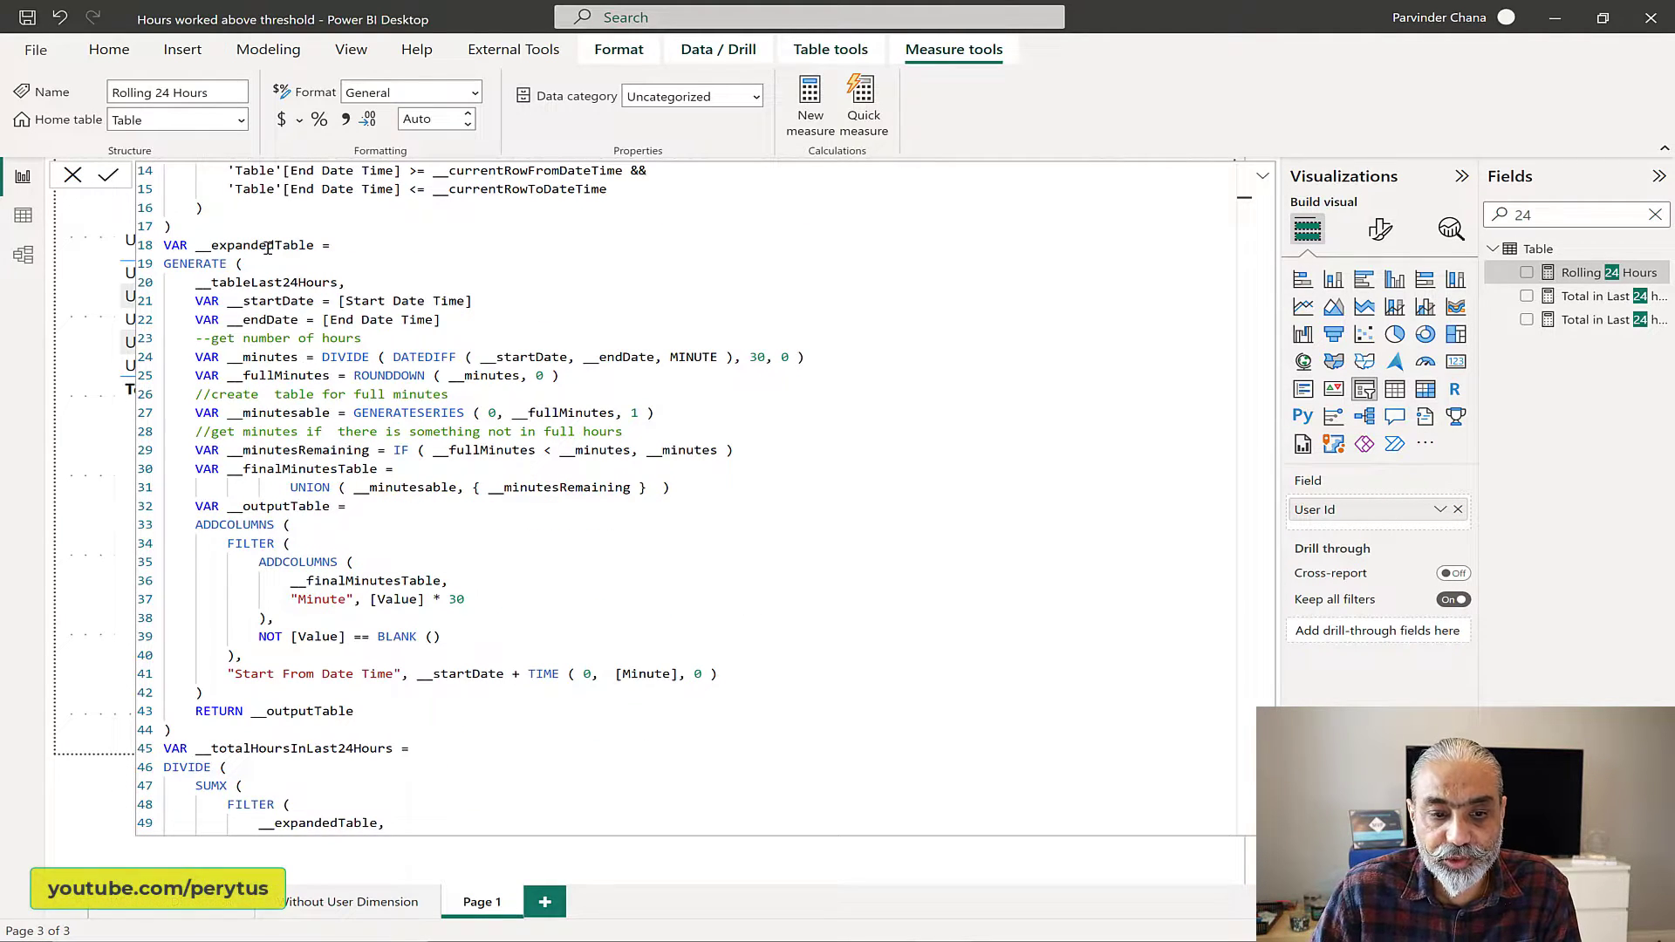
scroll(262, 262, up, 4)
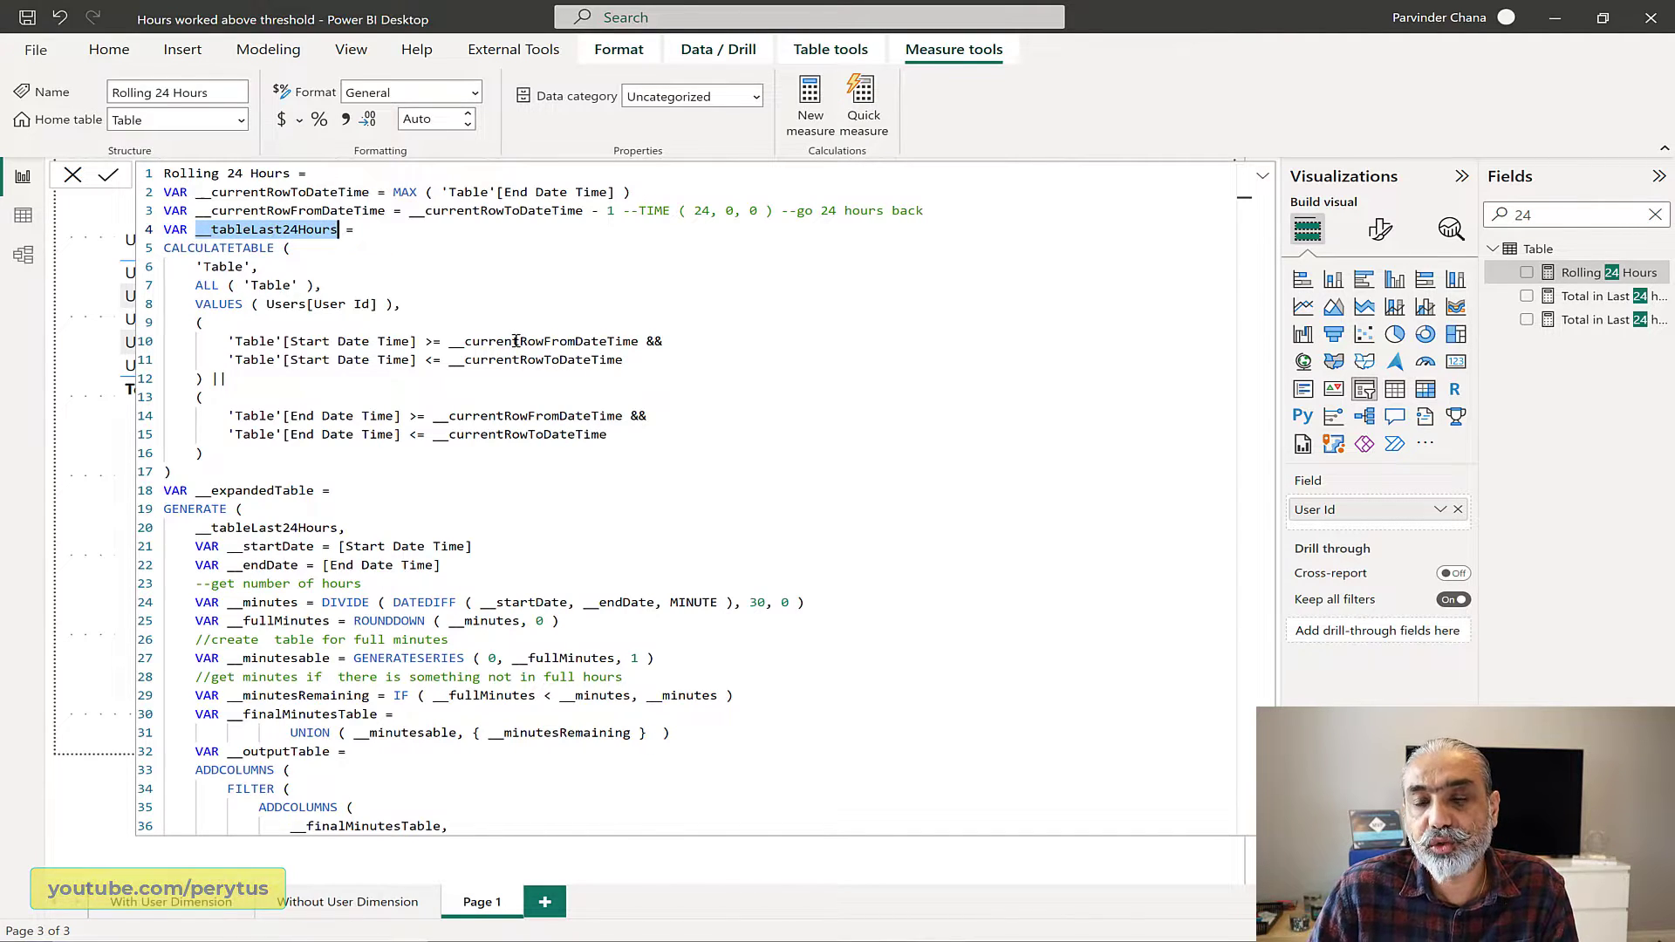
scroll(515, 344, down, 4)
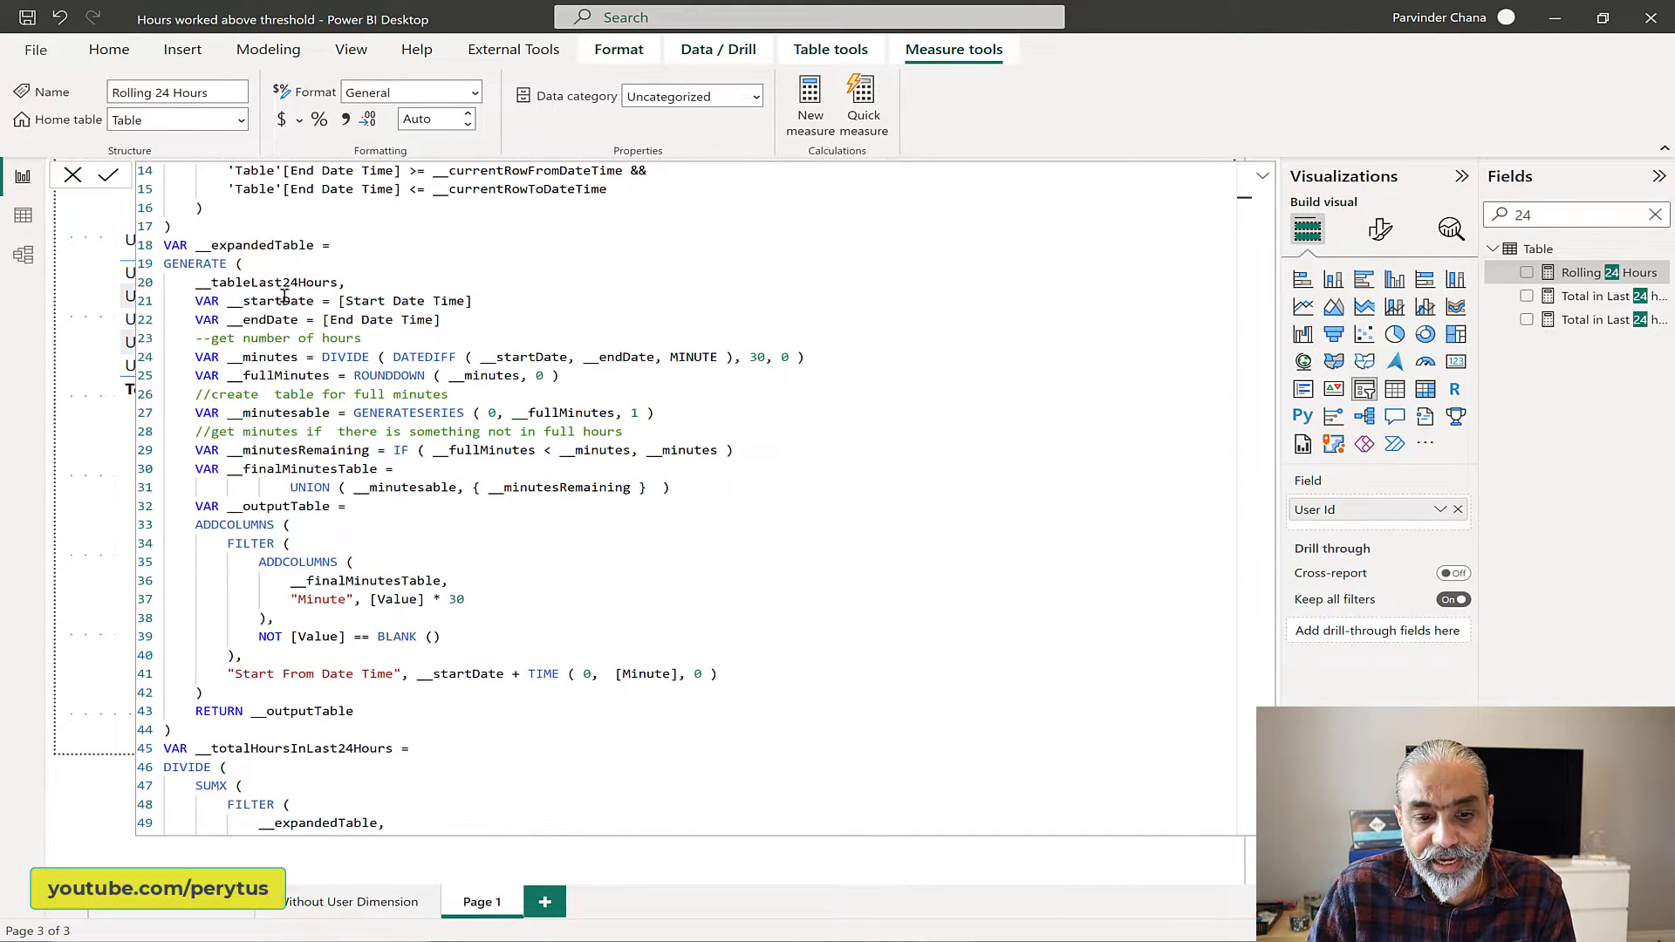
scroll(294, 329, down, 2)
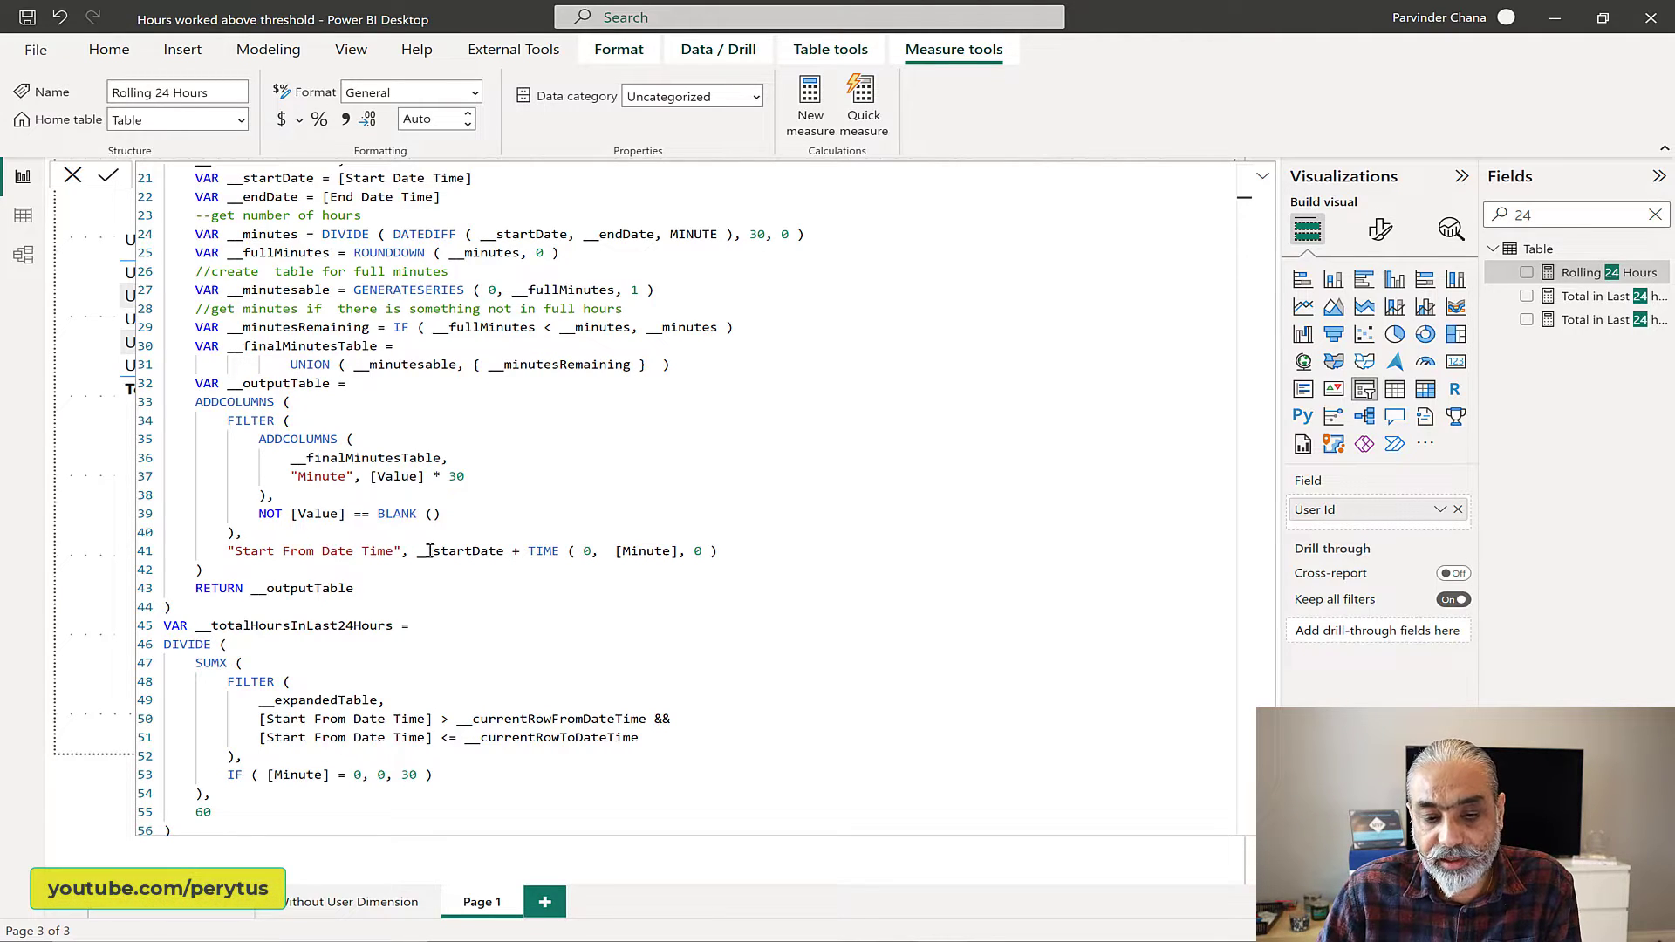
double_click(296, 550)
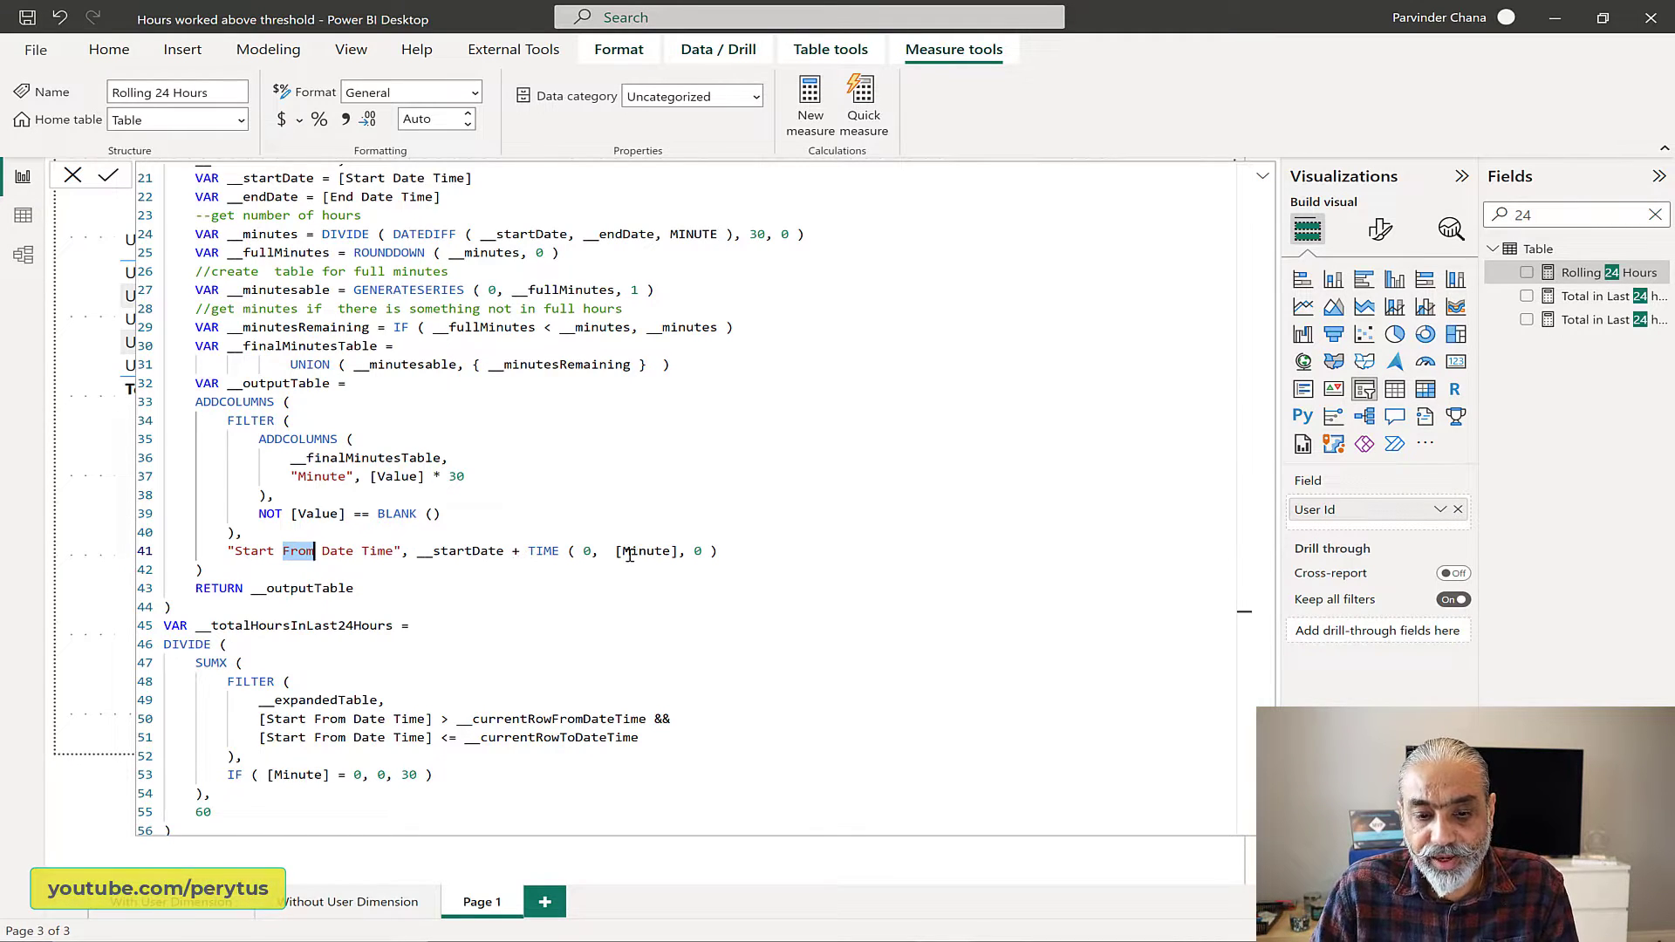
scroll(666, 536, down, 2)
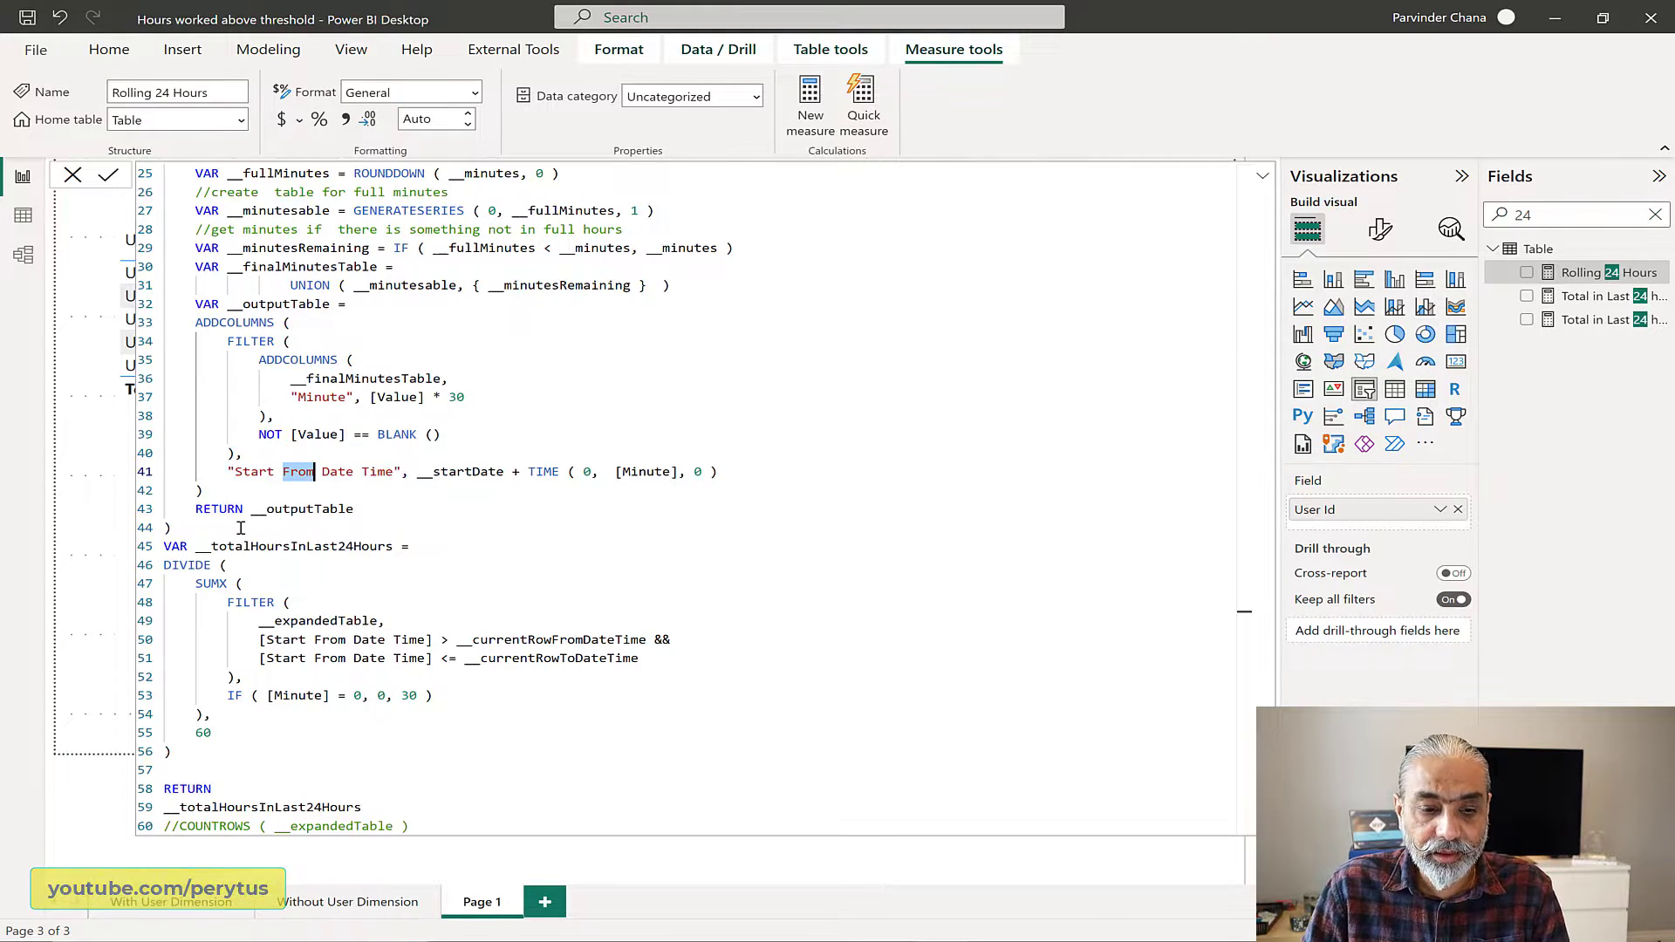
key(ctrl+2)
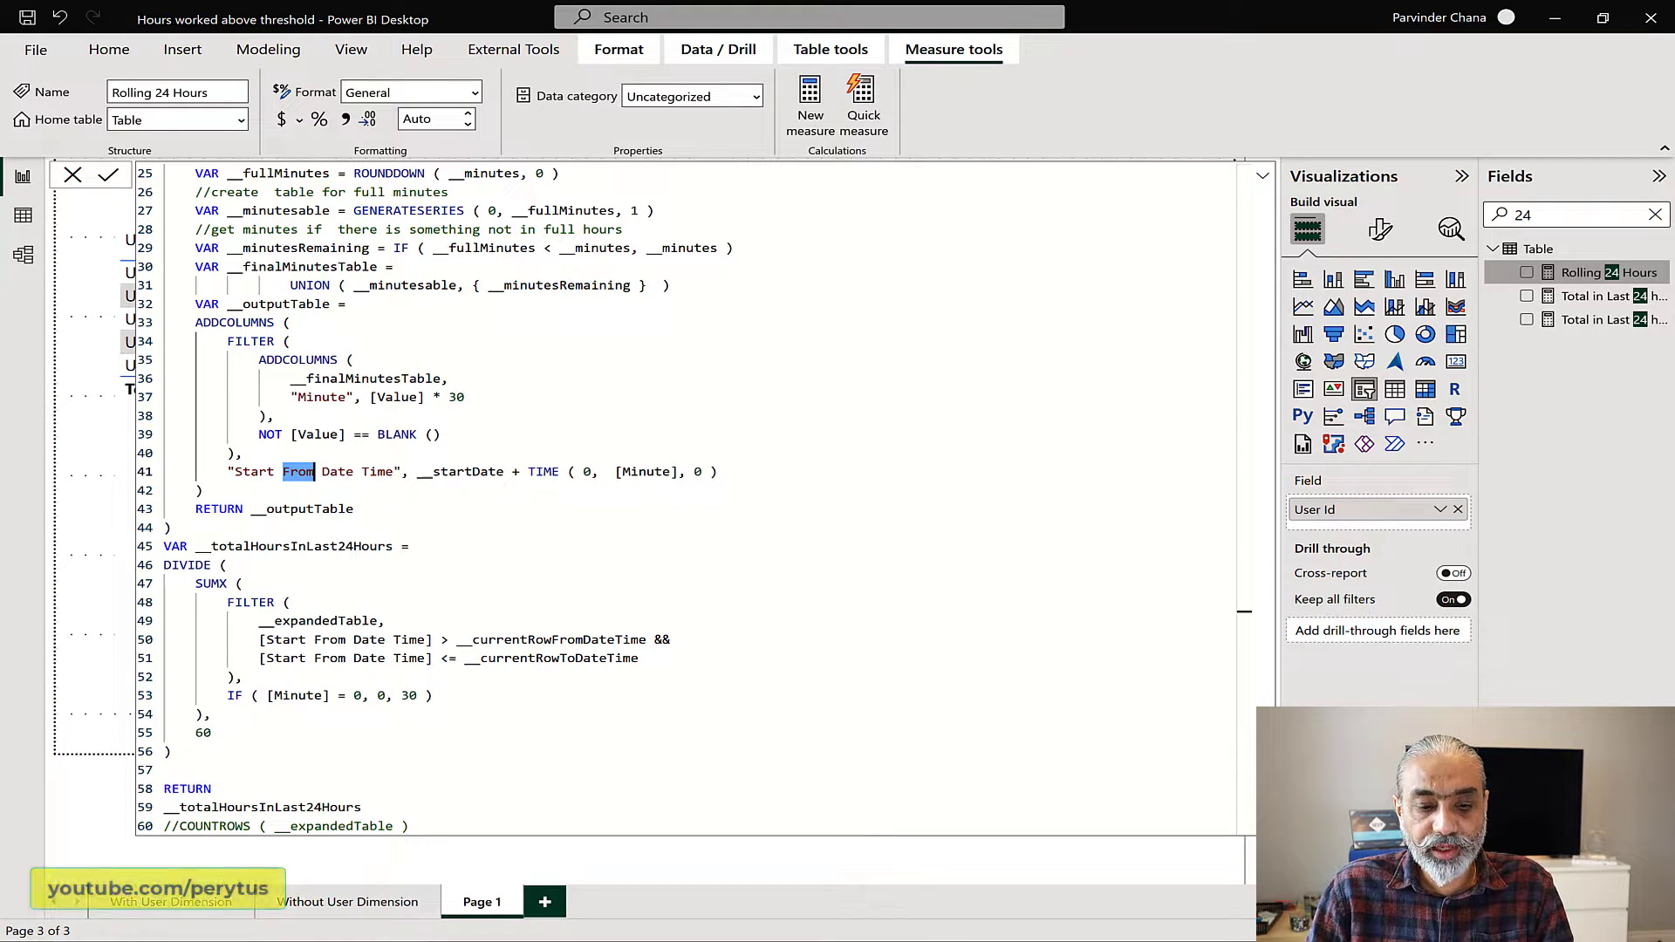
key(Escape)
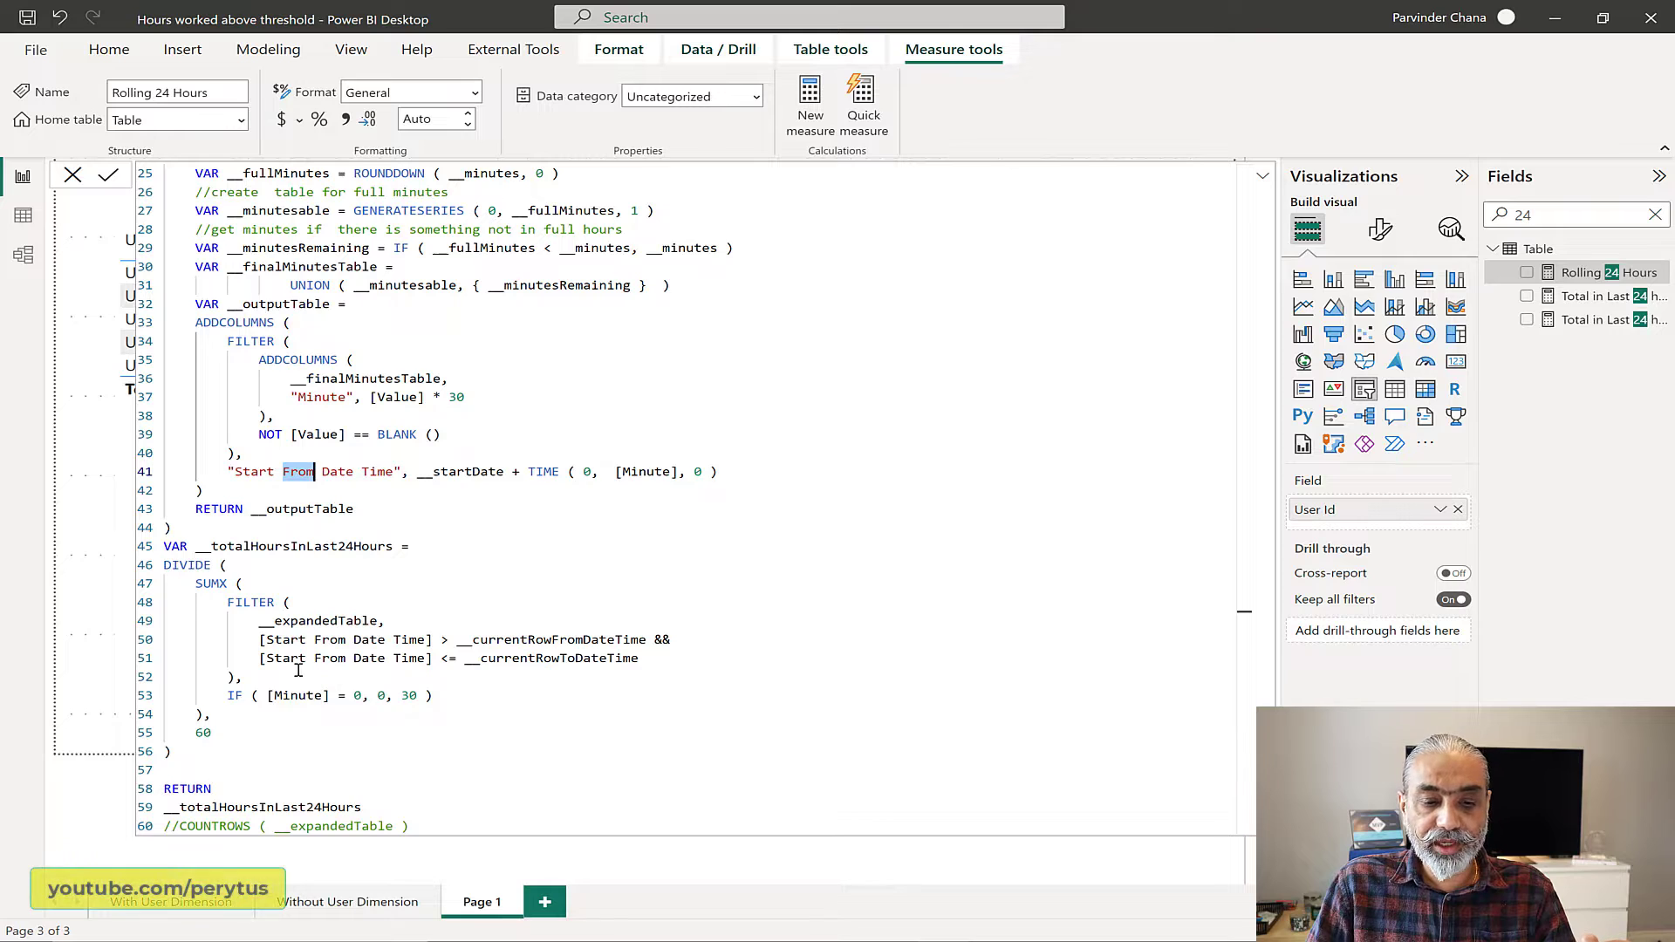
Step: Examine the SUMX over the filtered __expandedTable and its IF ( [Minute] = 0, 0, 30 ) expression in __totalHoursInLast24Hours
drag(434, 695, 150, 593)
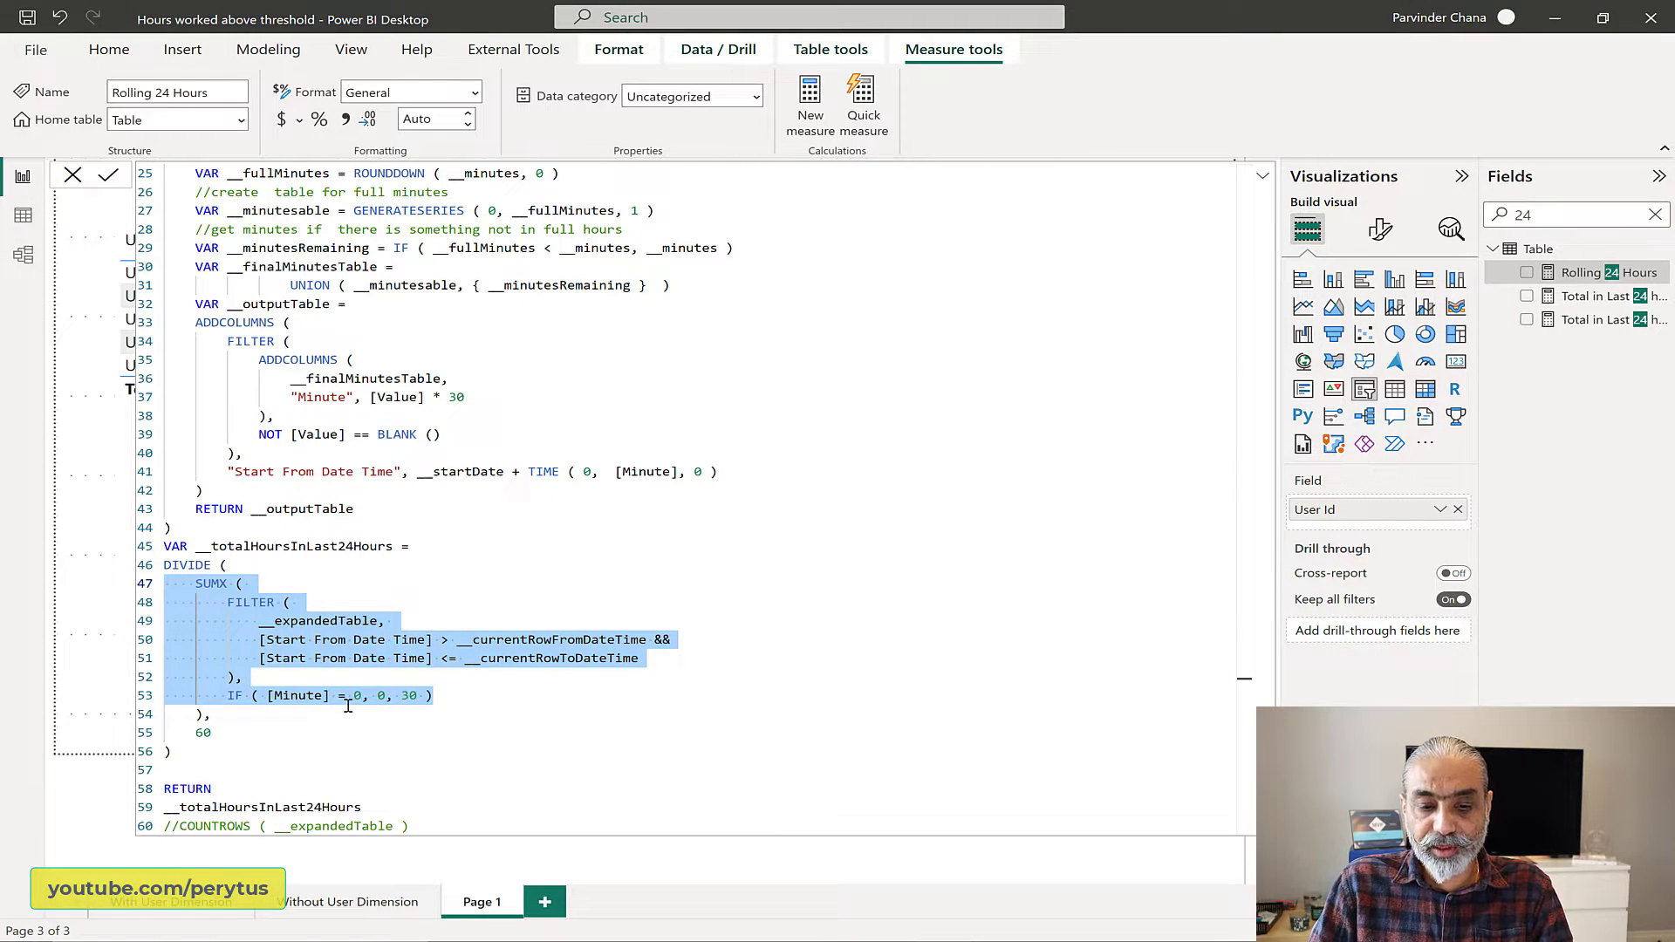
click(354, 709)
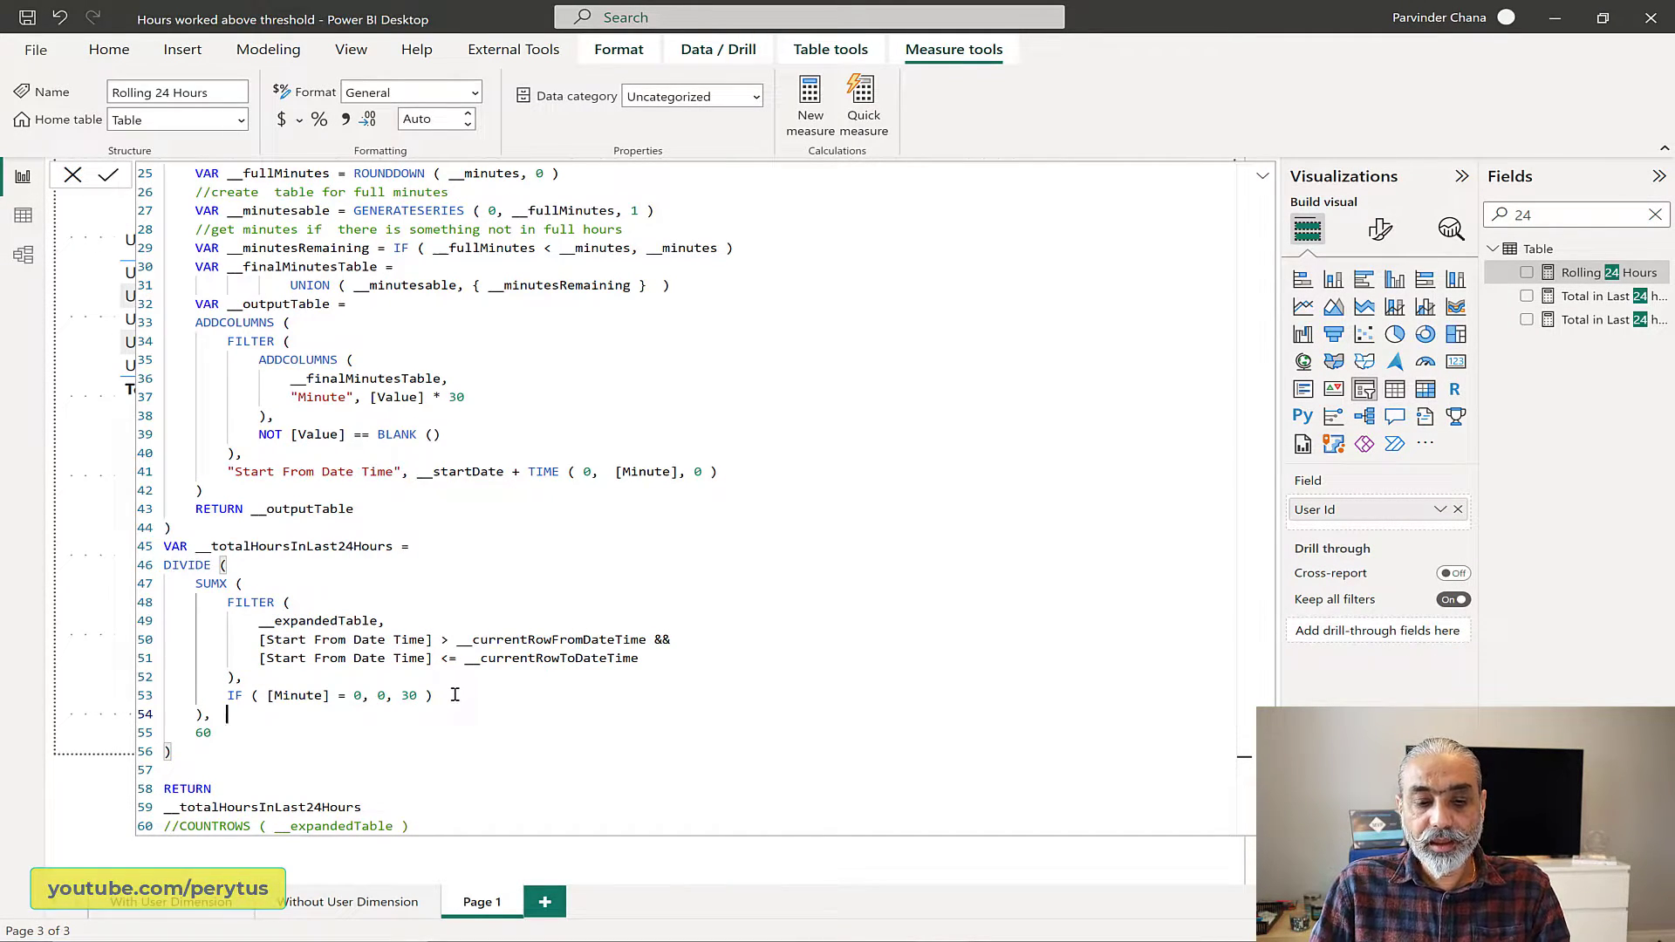
click(291, 695)
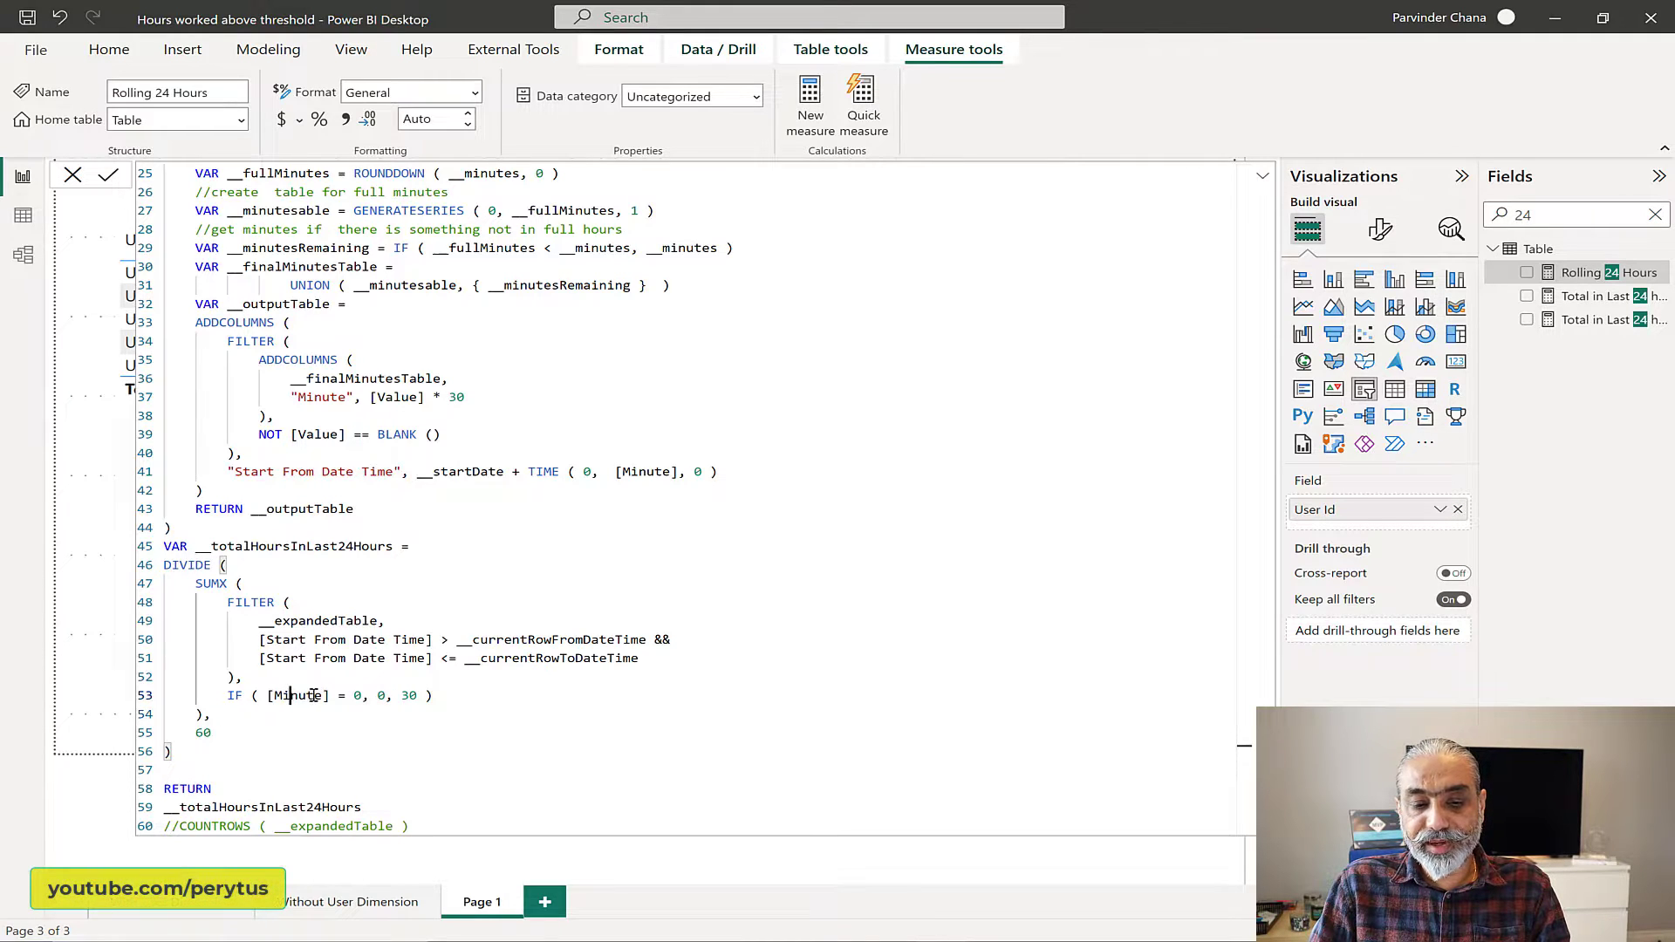
drag(314, 696, 346, 696)
double_click(358, 695)
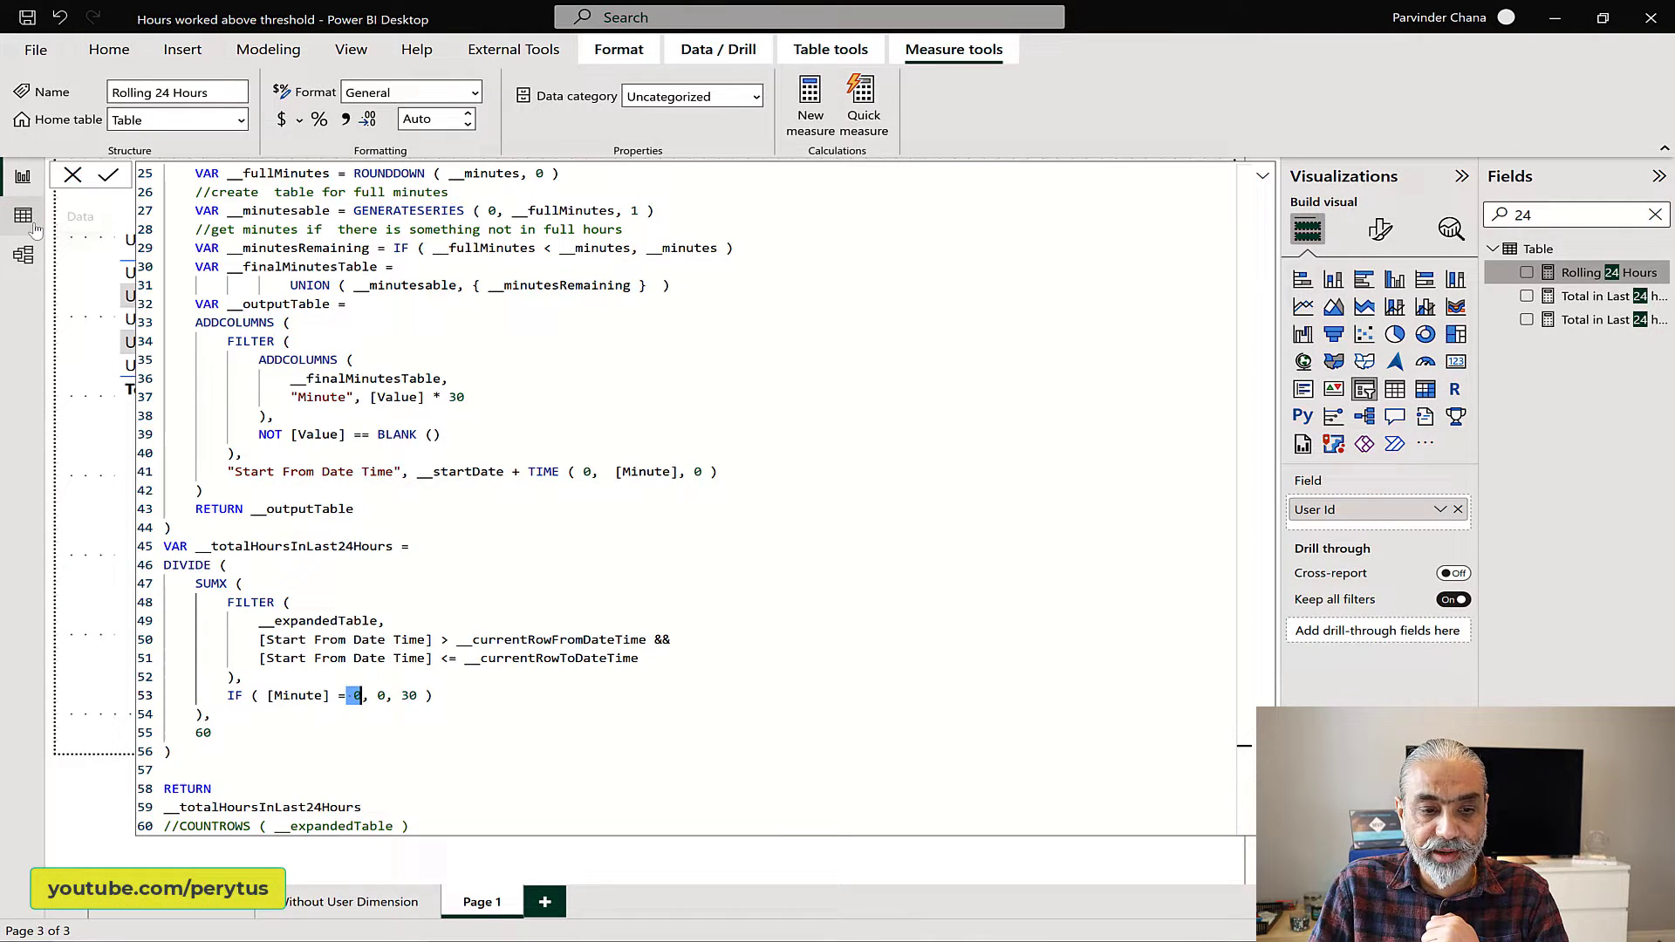
click(23, 217)
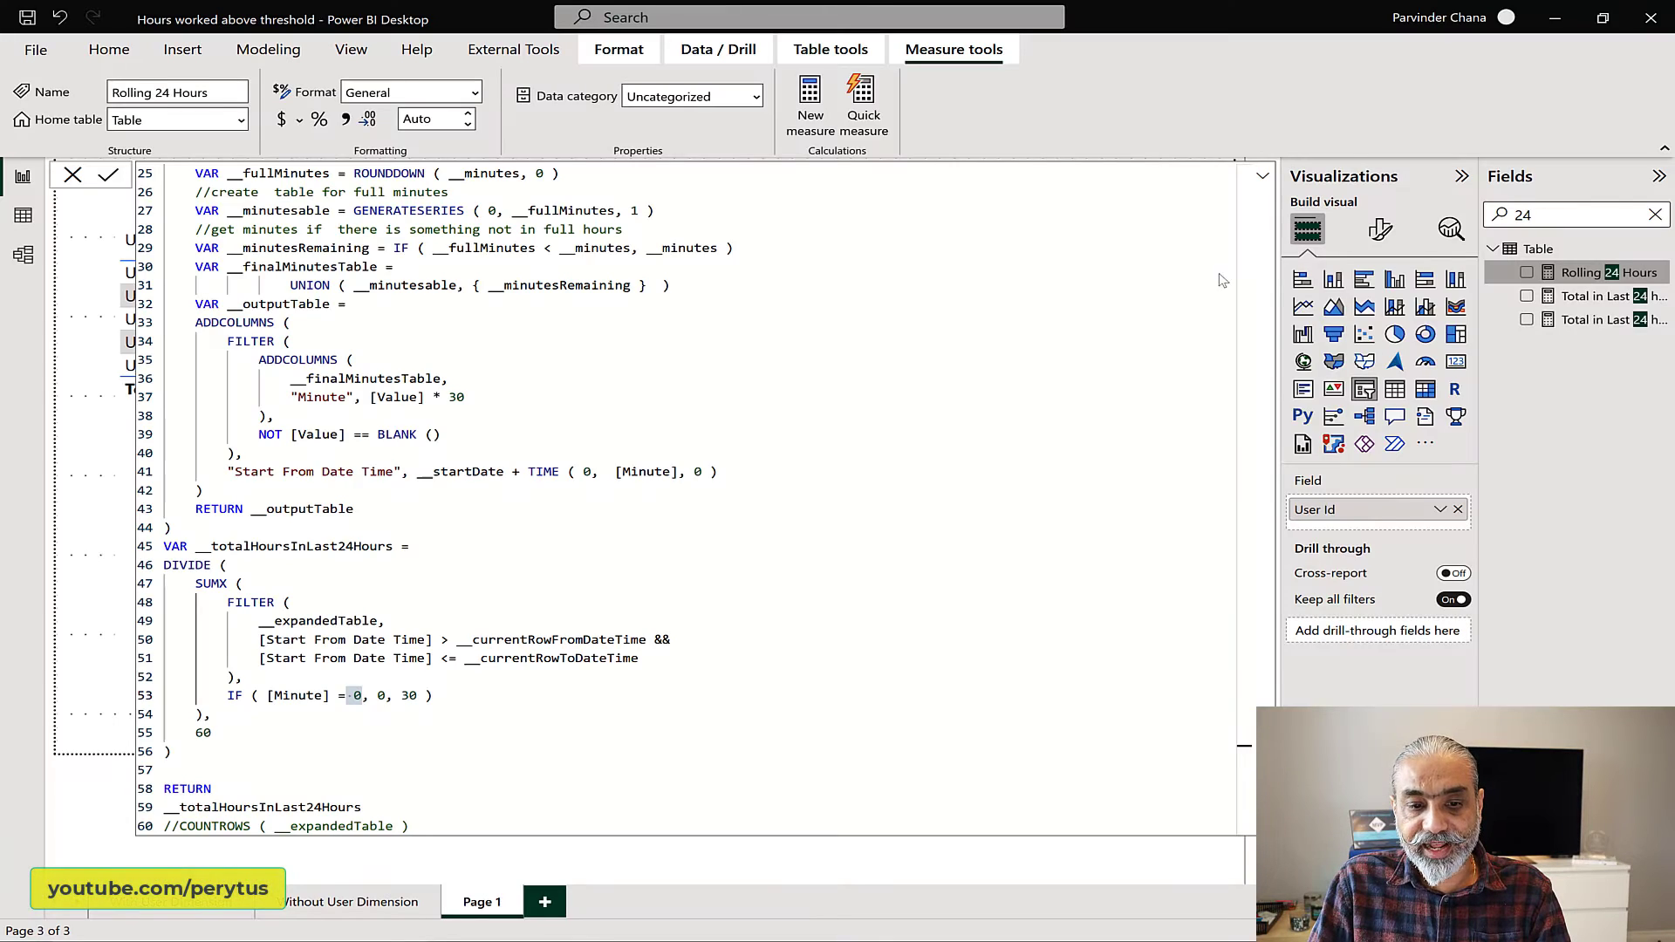
scroll(318, 686, down, 2)
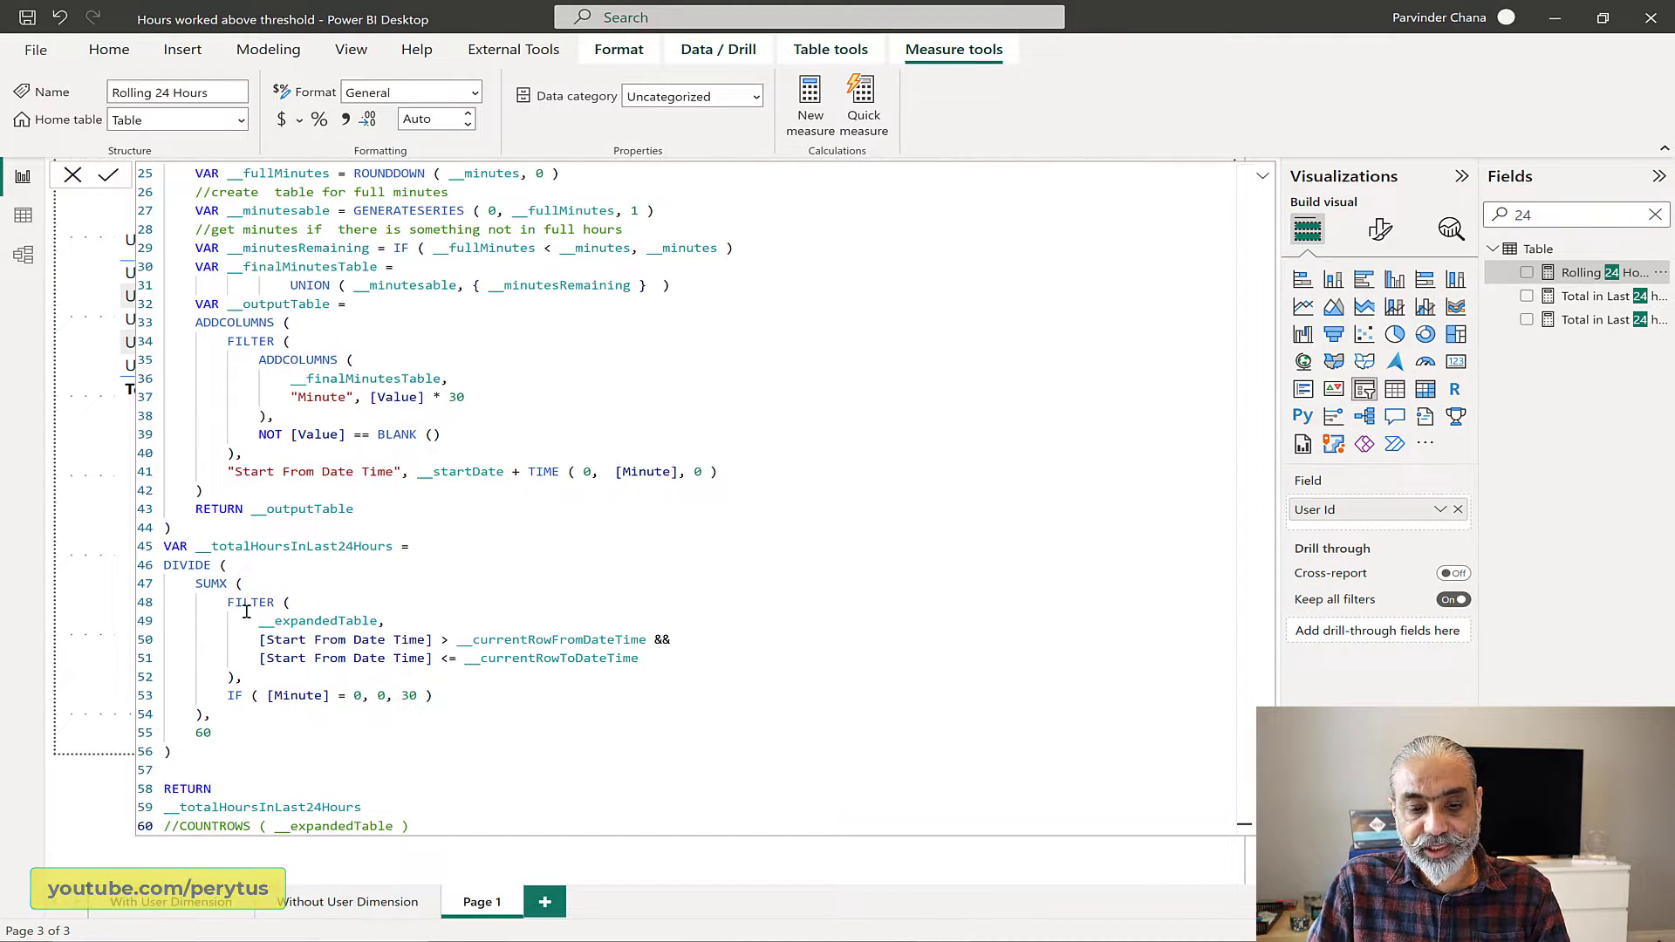
Step: Review the [Start From Date Time] range filter, the IF results 0 and 30, the divisor 60 and the returned variable in the Rolling 24 Hours formula
drag(290, 644, 458, 646)
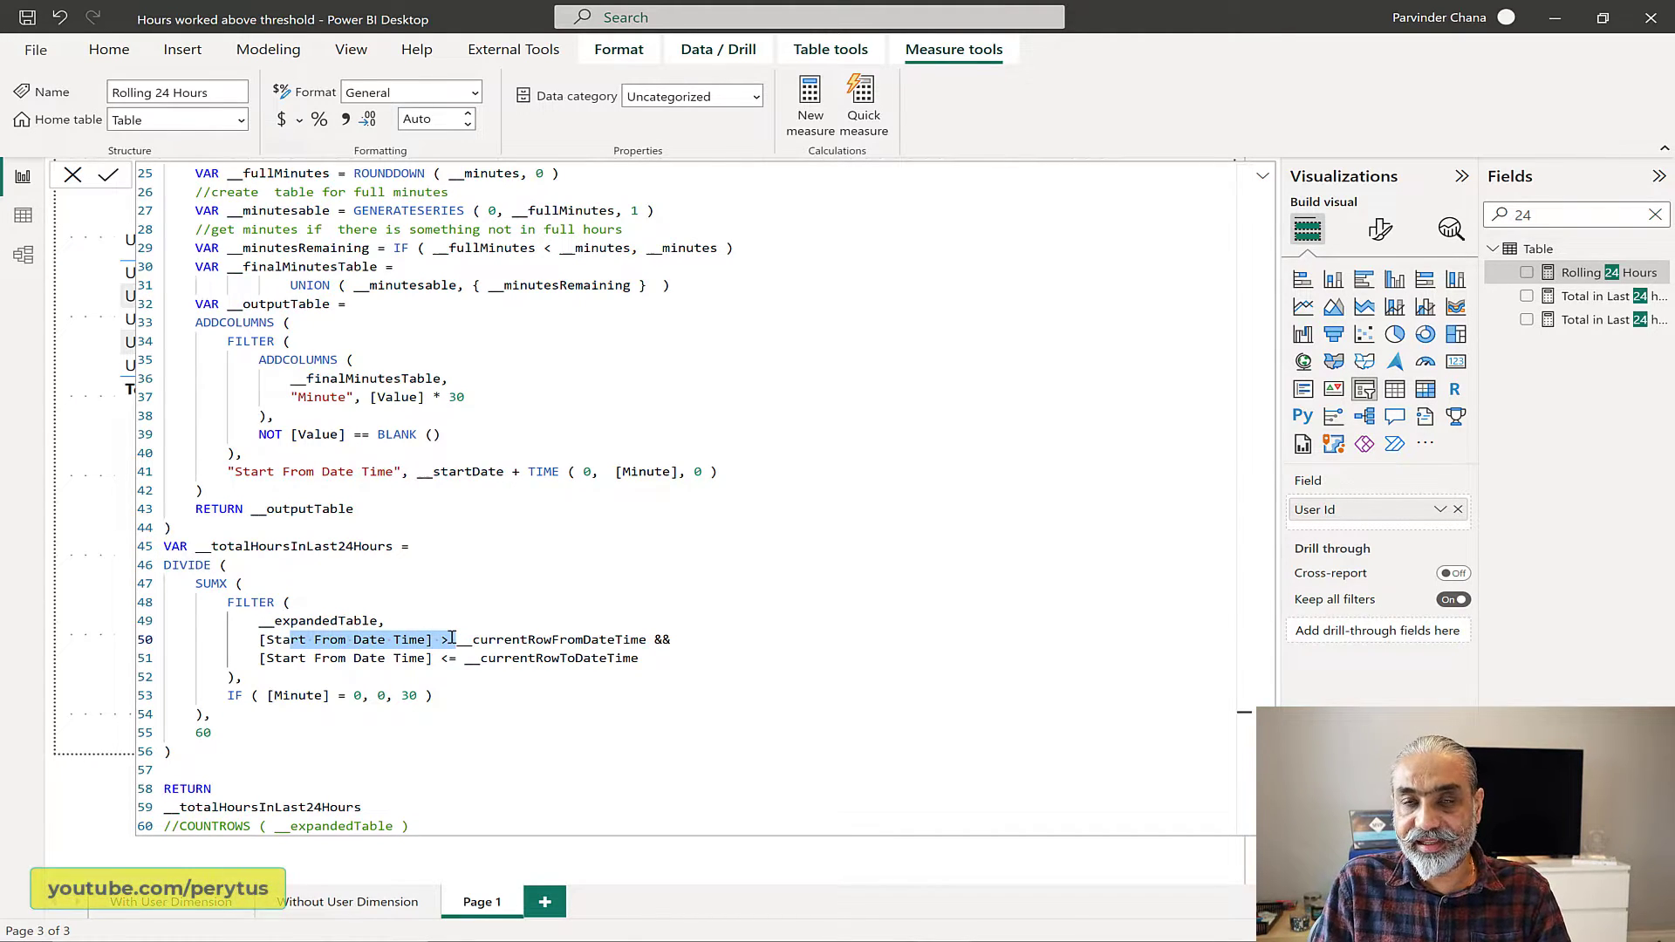
scroll(662, 504, up, 8)
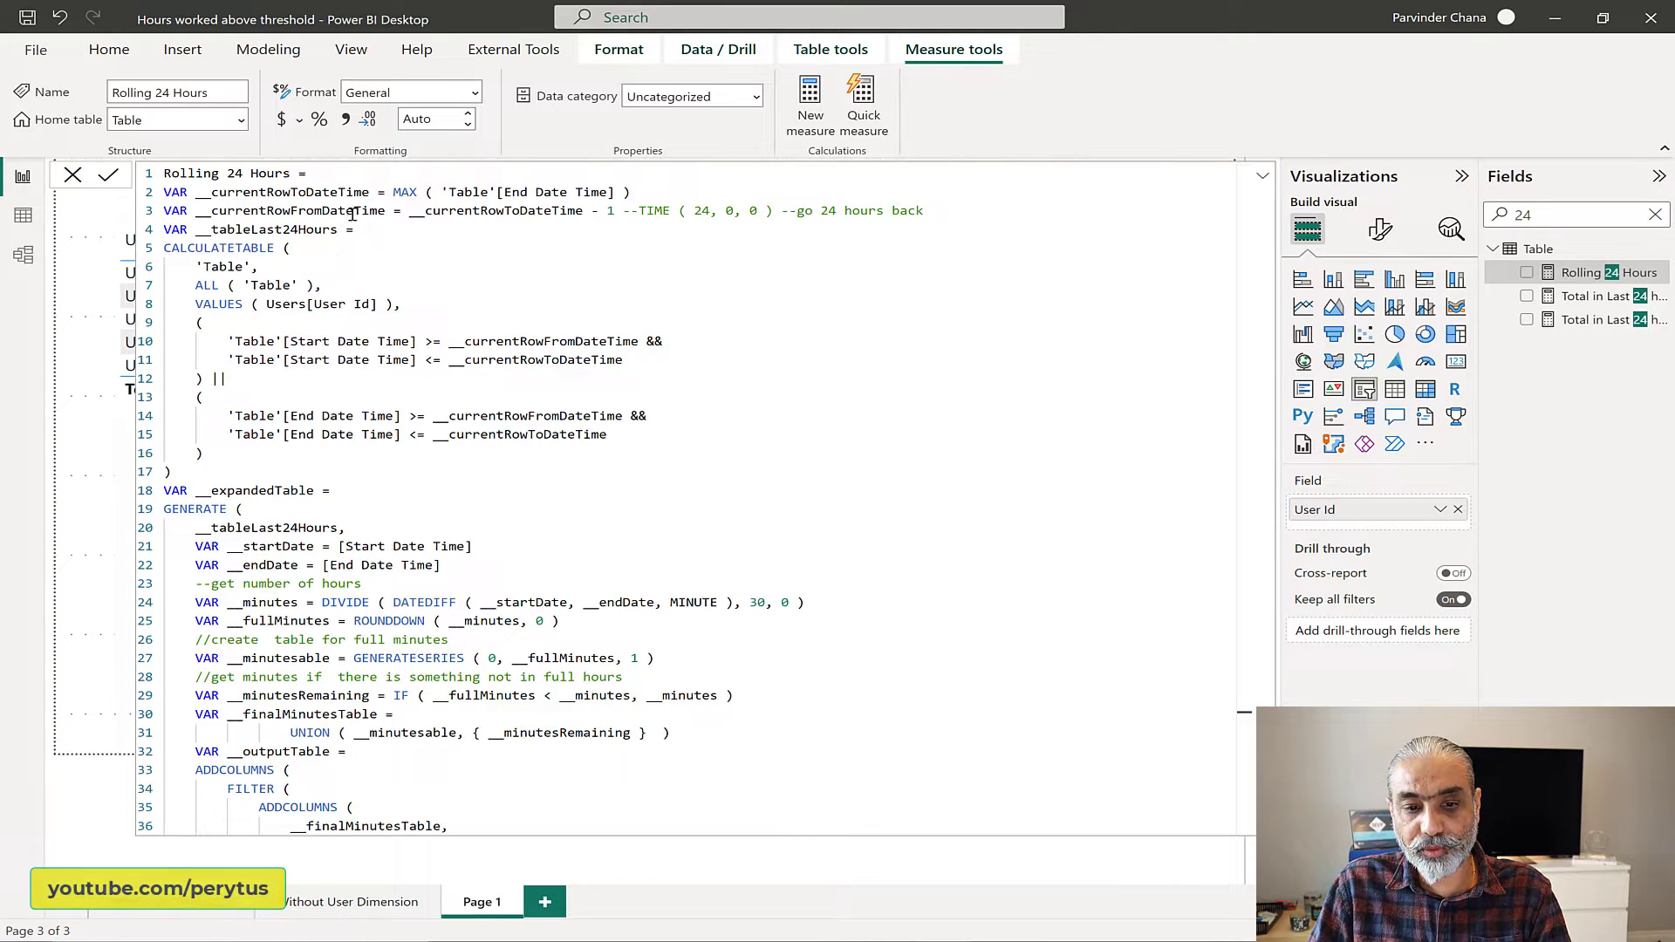
scroll(494, 270, down, 8)
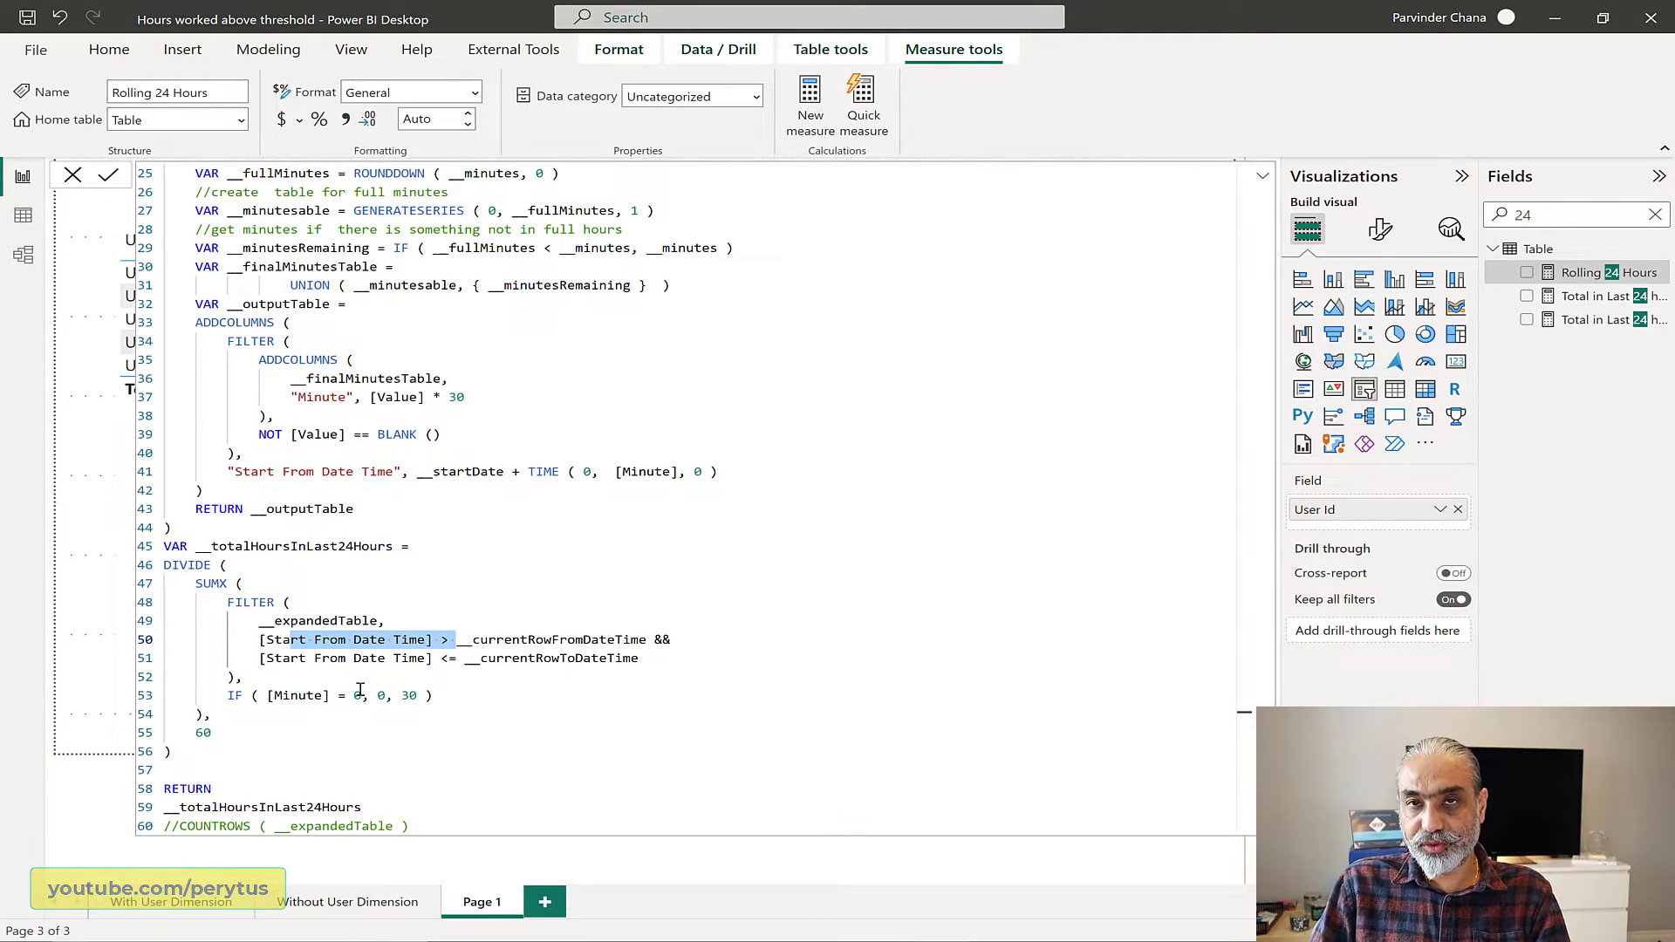
double_click(381, 695)
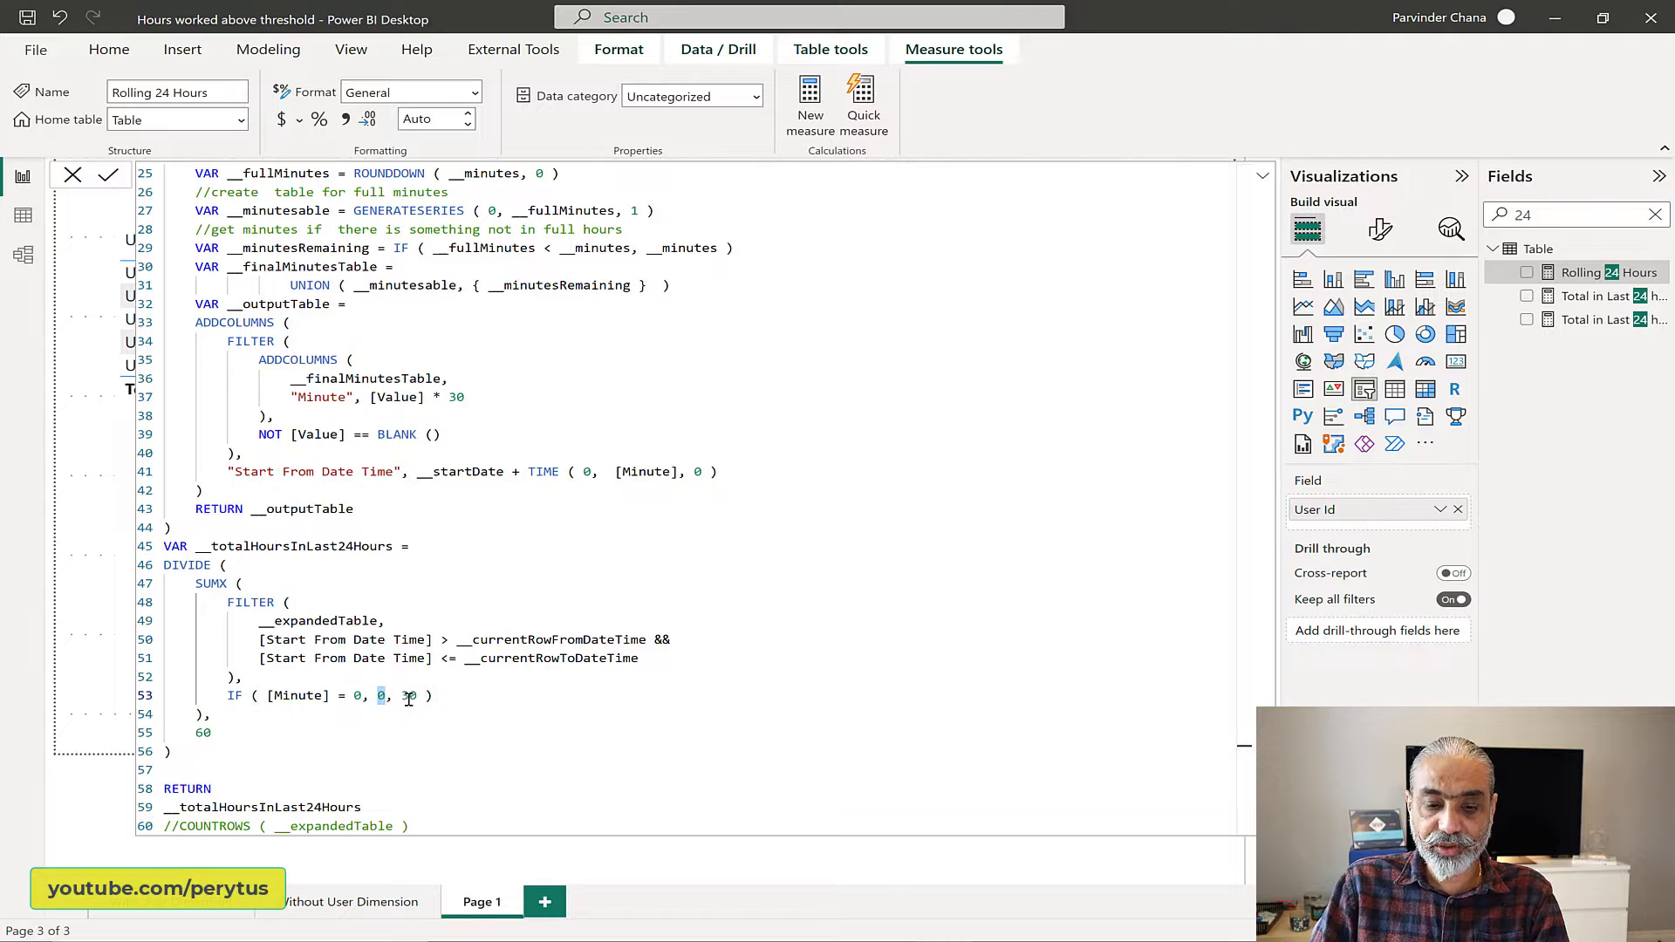
double_click(409, 695)
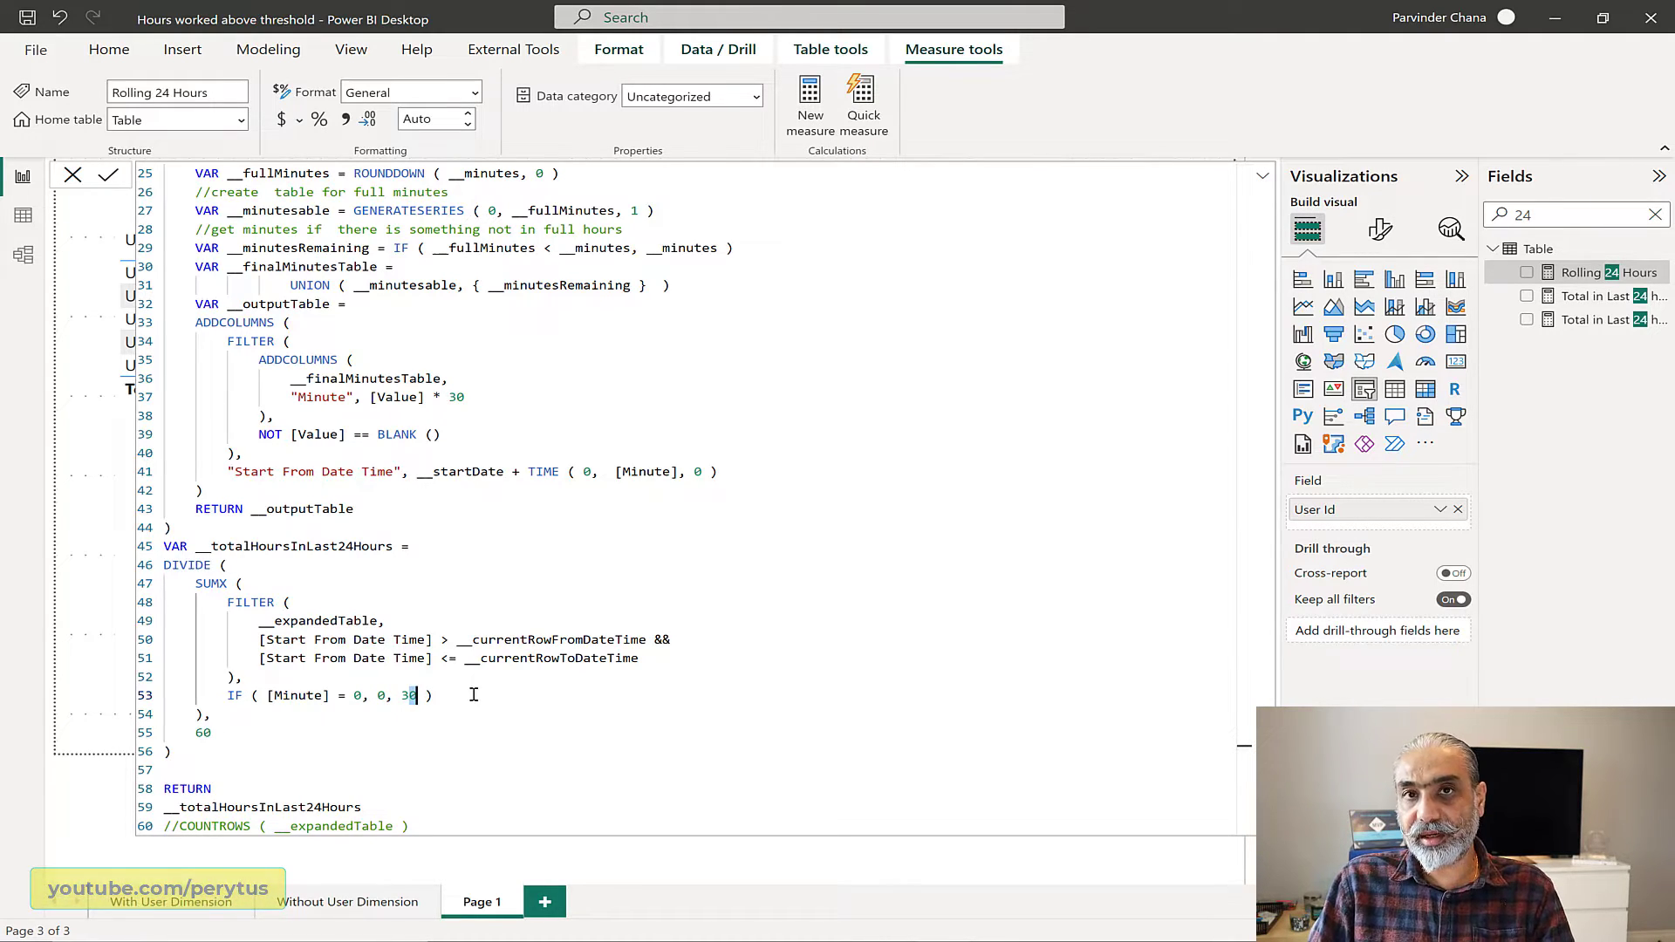
click(223, 730)
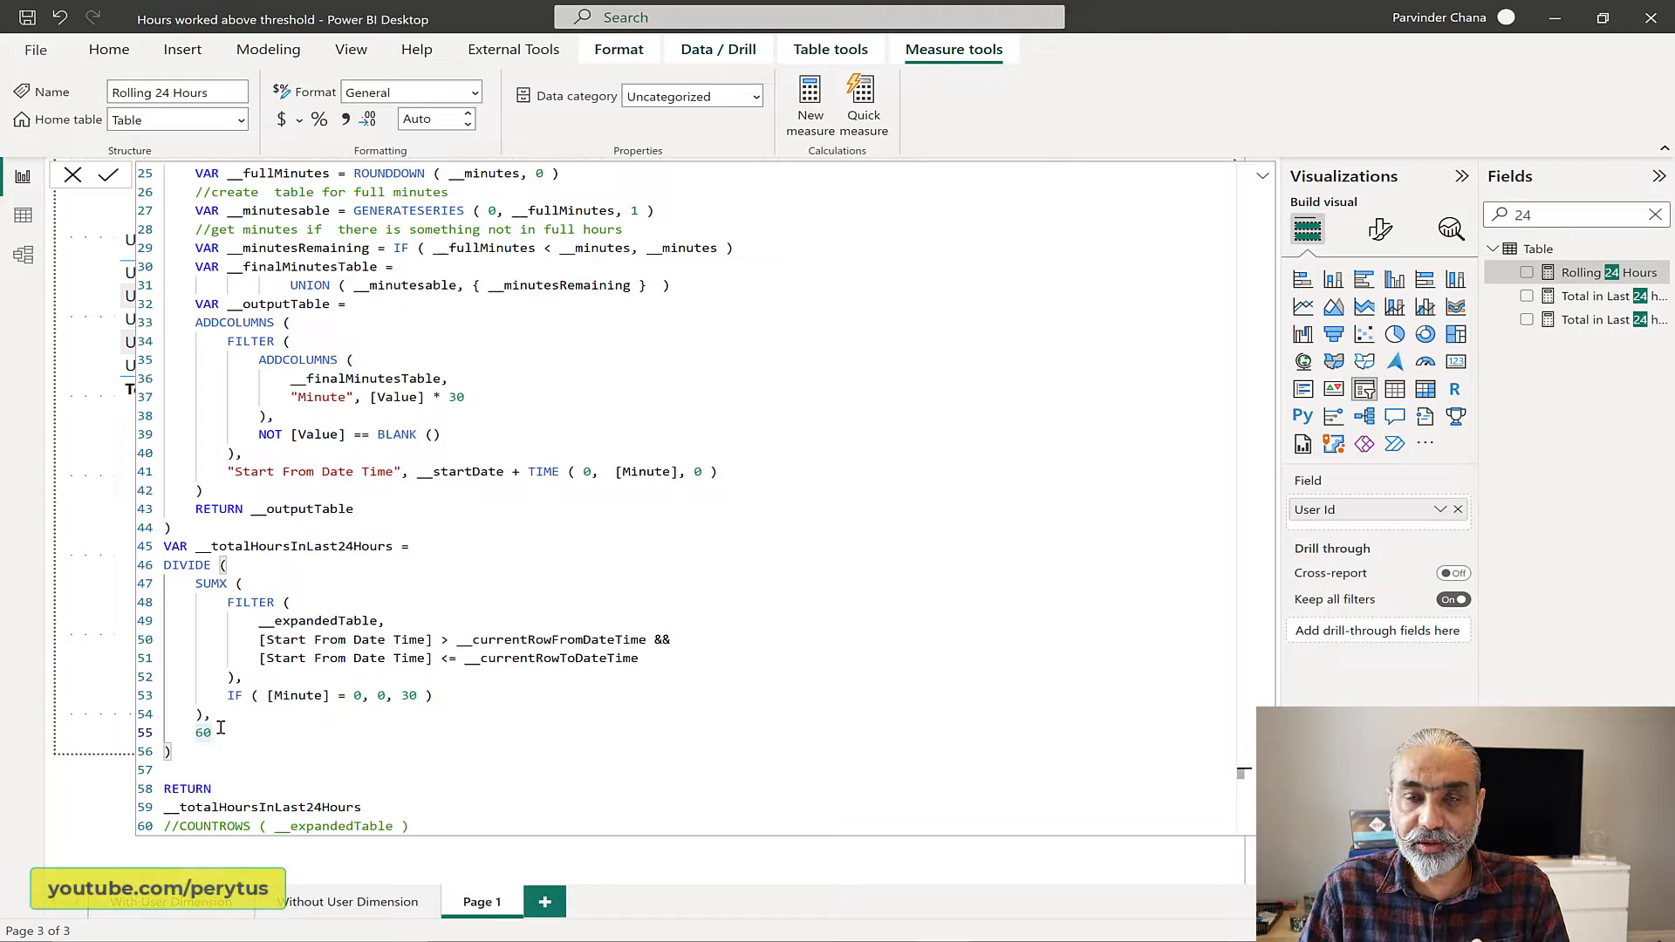
click(287, 812)
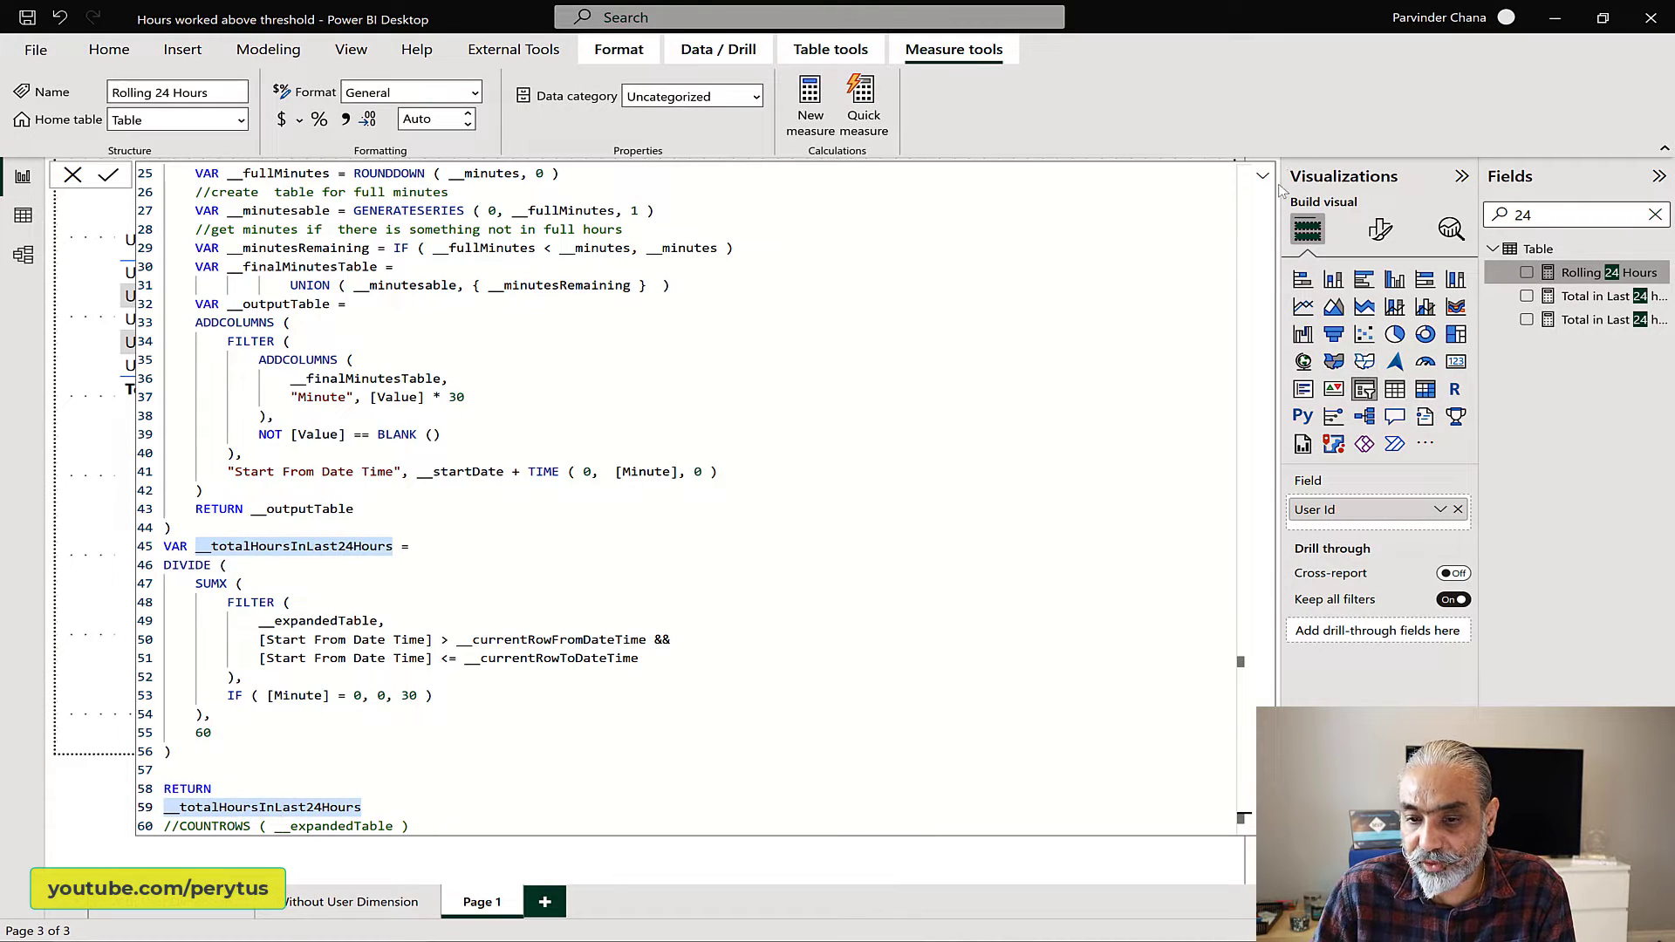
Step: Add the Rolling 24 Hours measure to the table visual on Page 1 and shift the visual slightly to the left on the canvas
click(1263, 177)
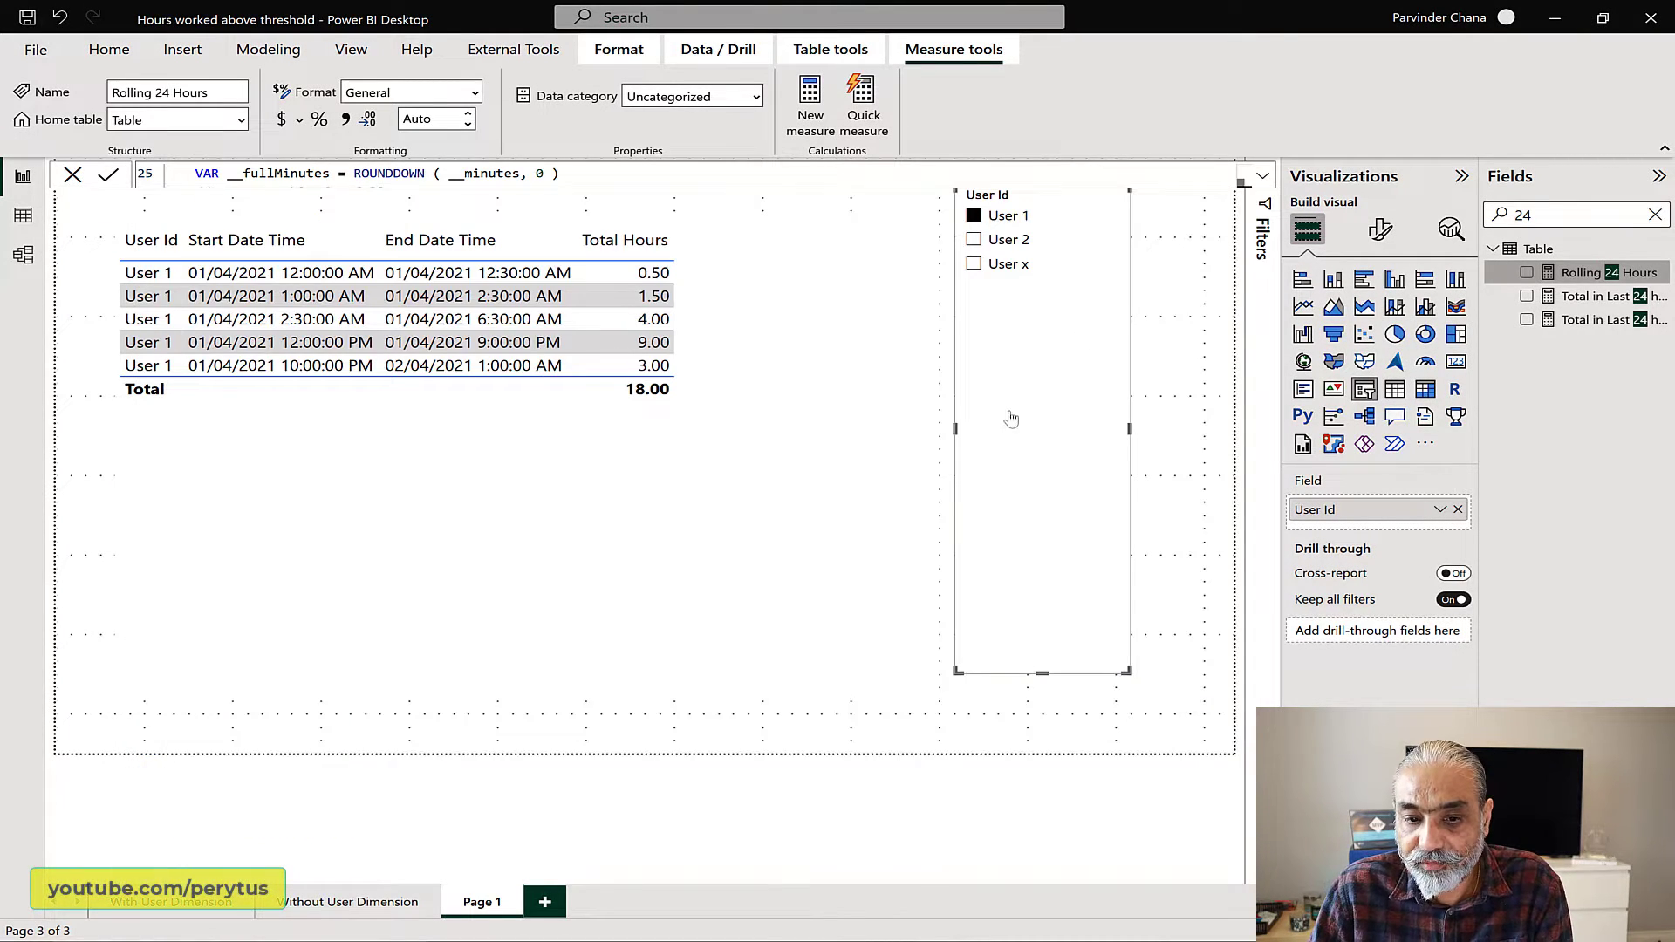
click(877, 471)
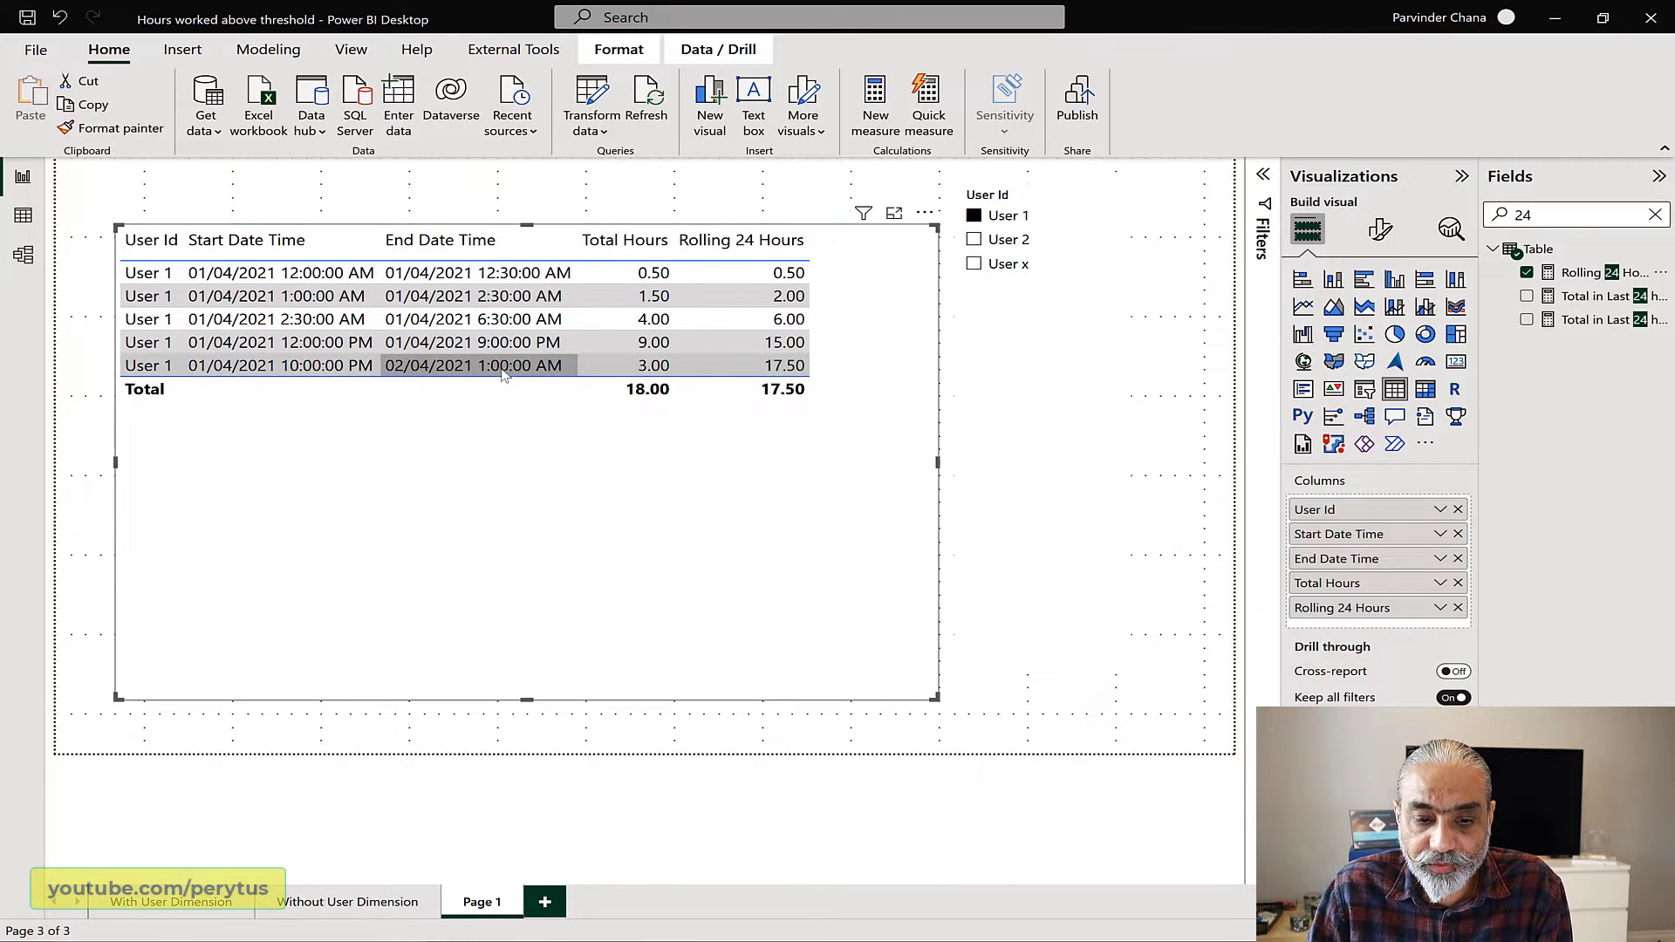
drag(523, 462, 508, 462)
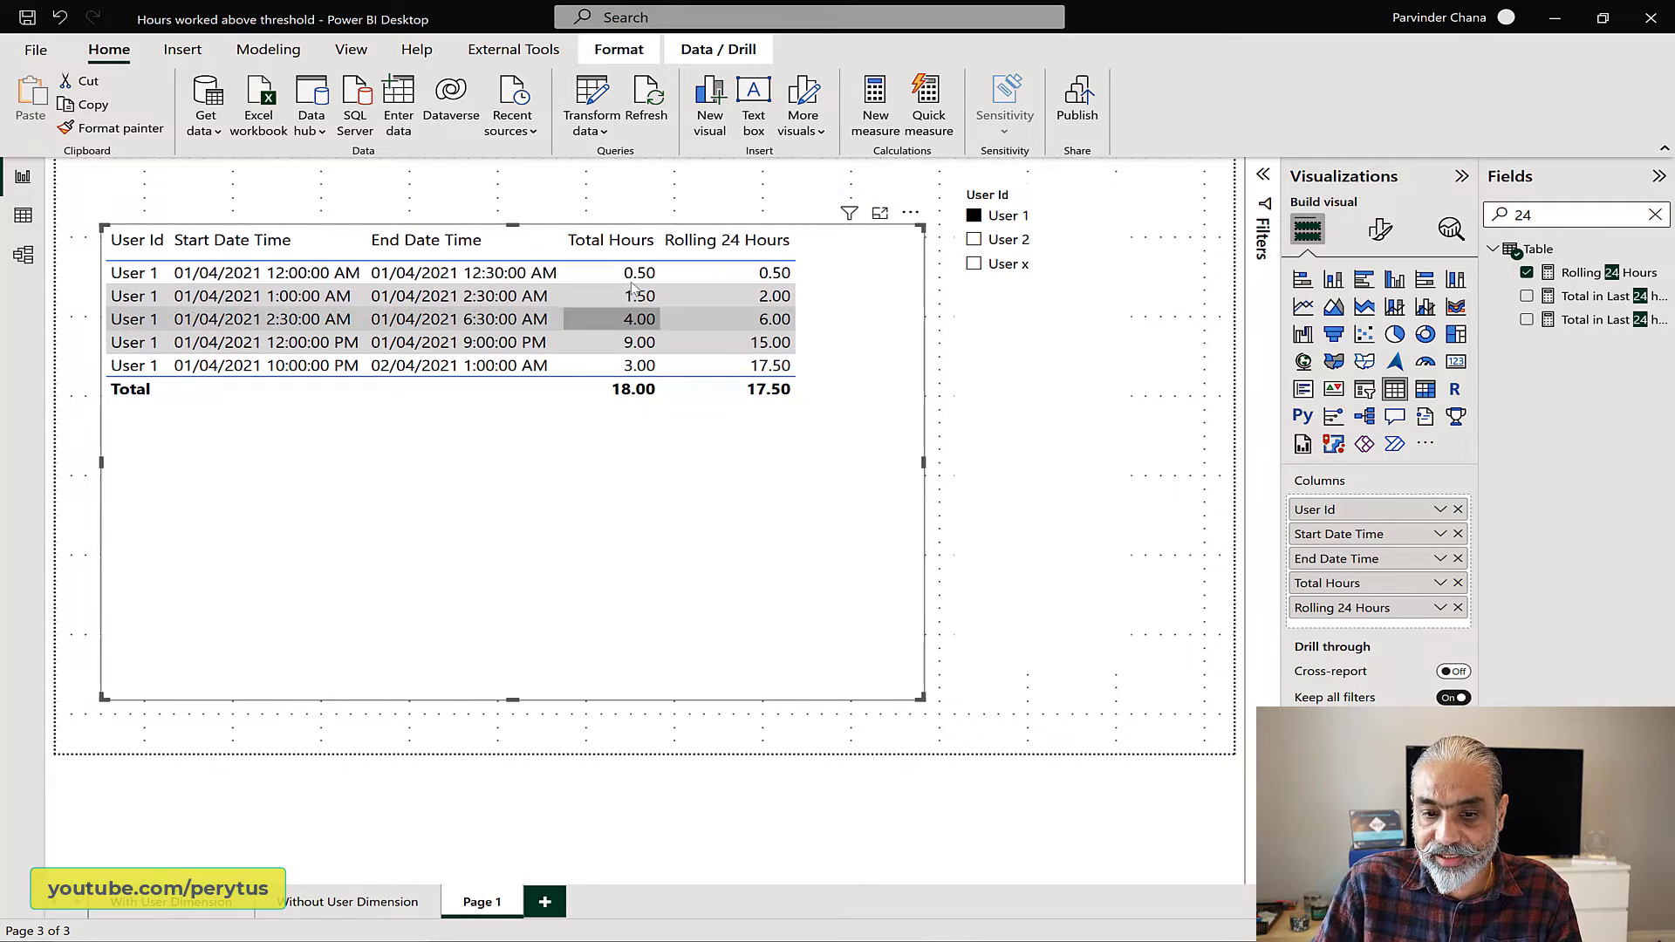
Step: Filter the User Id slicer to User x and check the Rolling 24 Hours value of the row starting 31/12/2021 7:00:00 AM
click(974, 263)
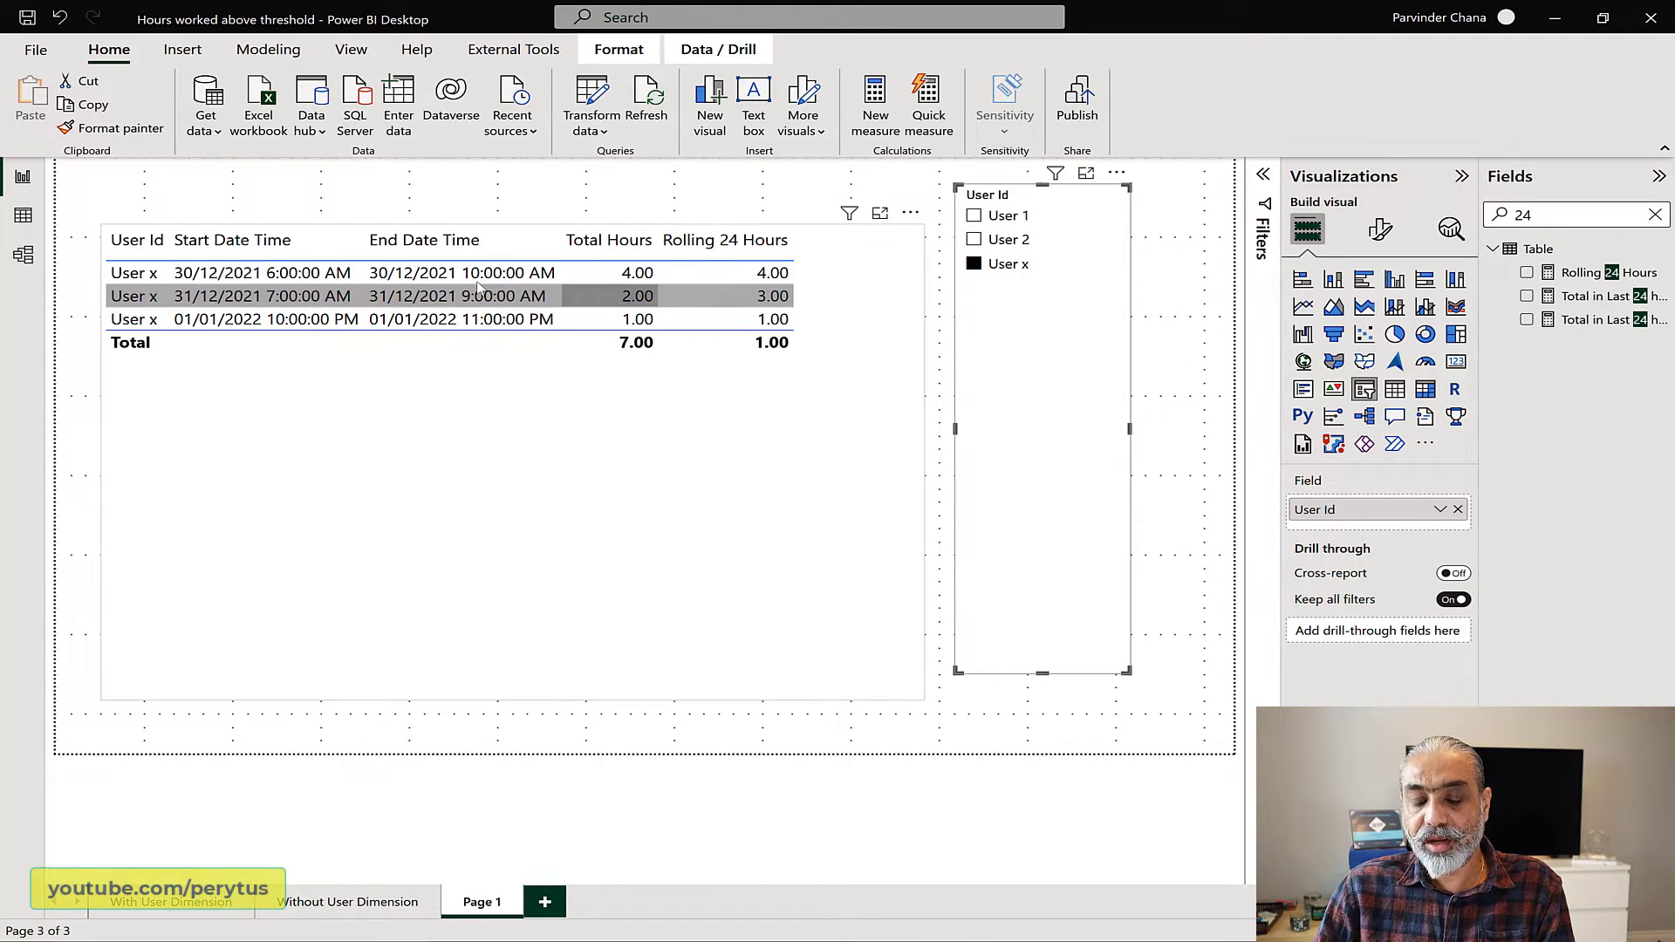
click(781, 297)
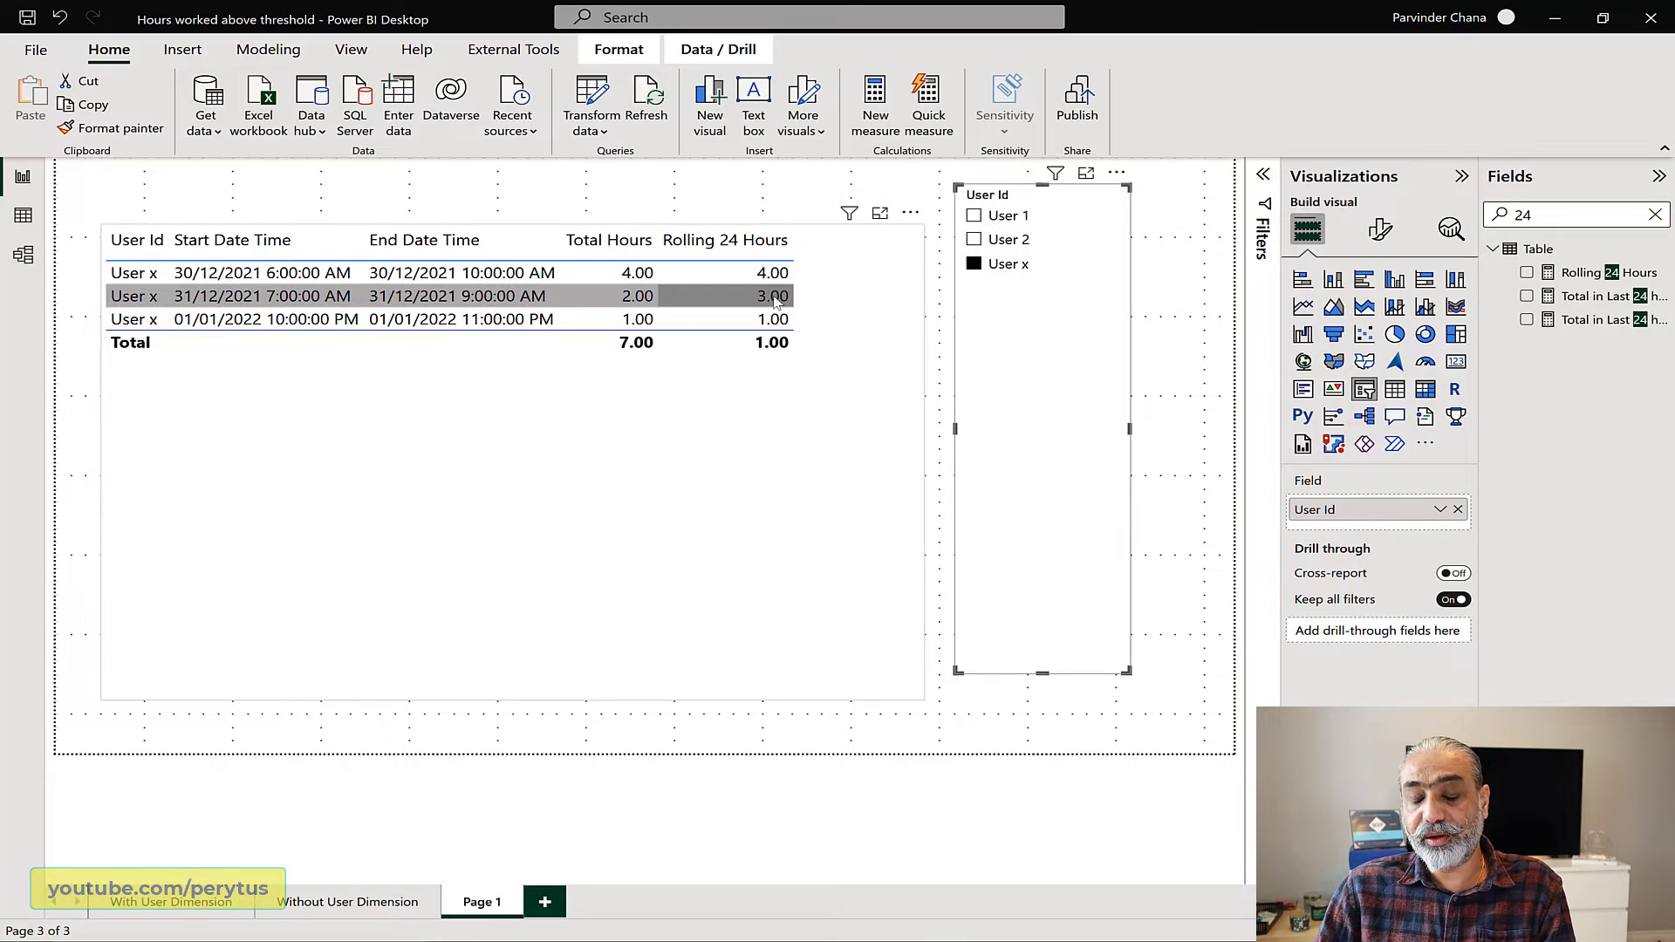